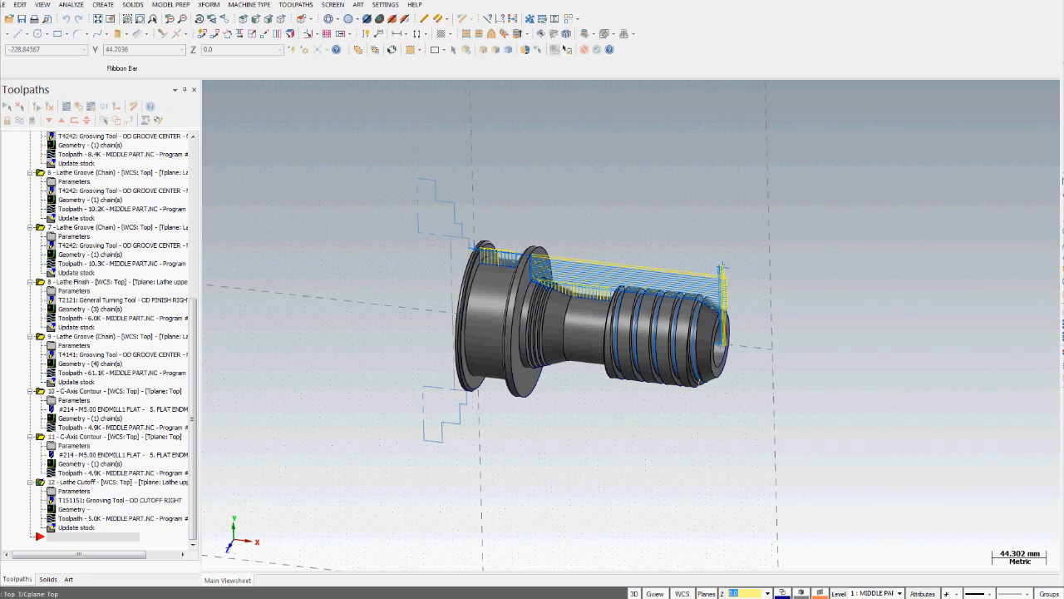
Examine the finished lathe part and its toolpaths closely from several angles
mouse_move(689, 207)
middle_mouse_down()
mouse_move(652, 199)
mouse_move(640, 179)
mouse_move(691, 189)
mouse_move(707, 208)
middle_mouse_up()
middle_click_drag(594, 420, 612, 411)
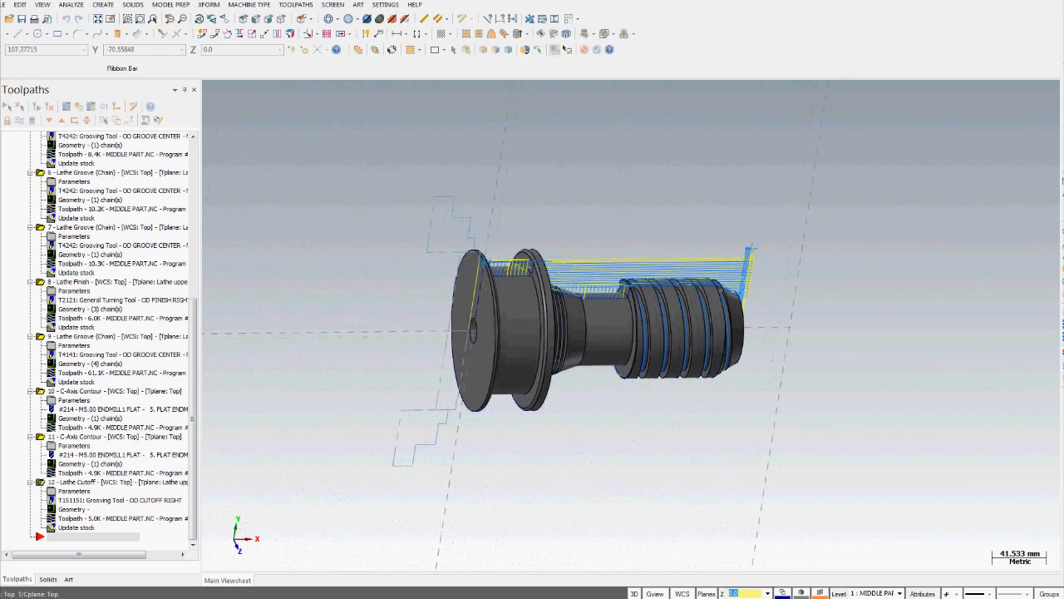
scroll(604, 400, "up", 2)
scroll(603, 400, "up", 3)
middle_click_drag(663, 408, 641, 441)
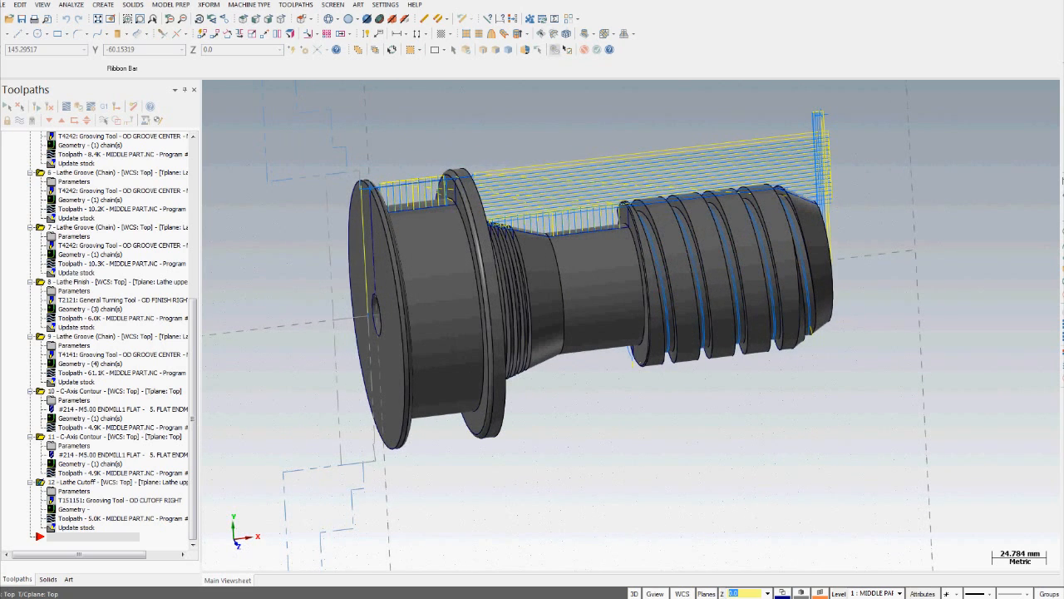
scroll(596, 286, "up", 4)
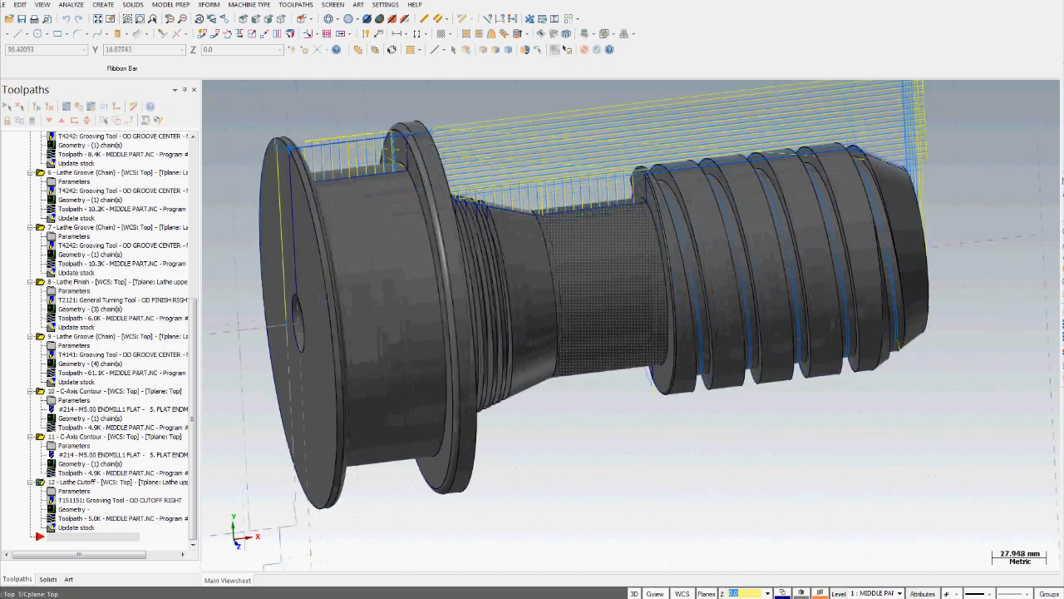
scroll(596, 286, "up", 1)
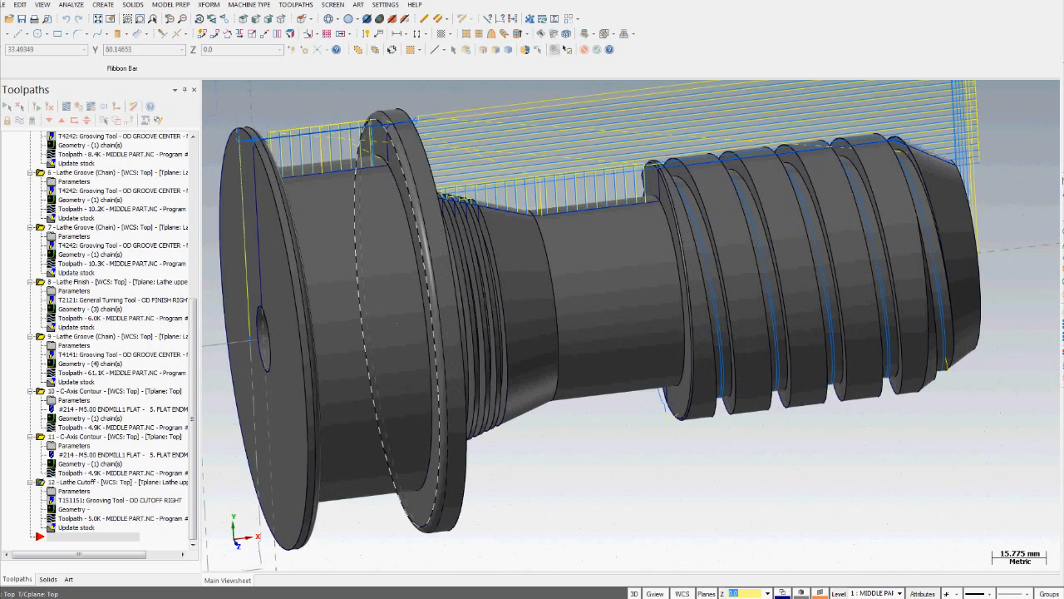
scroll(596, 286, "down", 5)
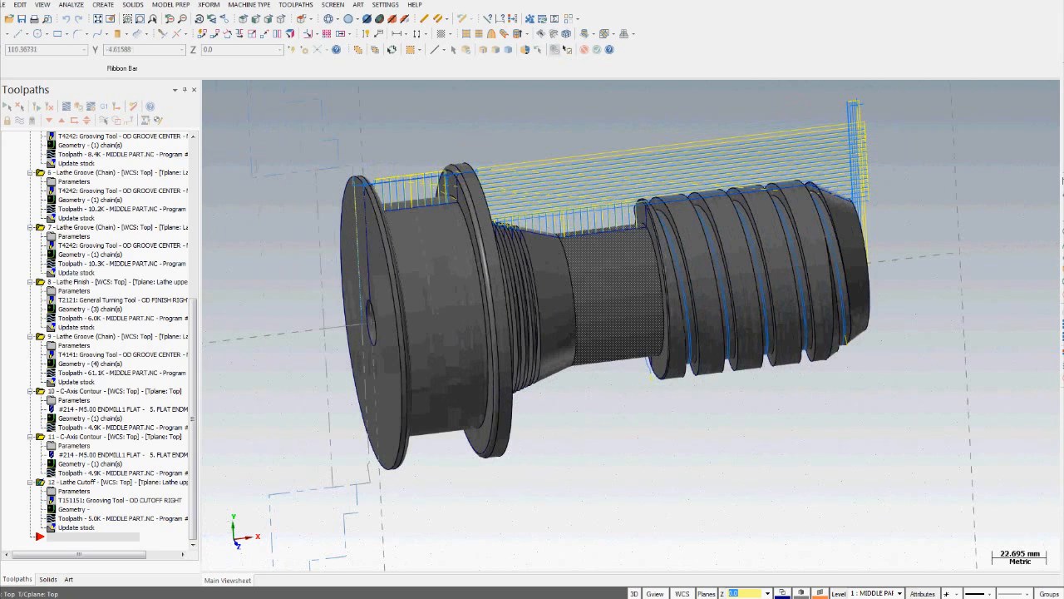
middle_click_drag(631, 421, 607, 388)
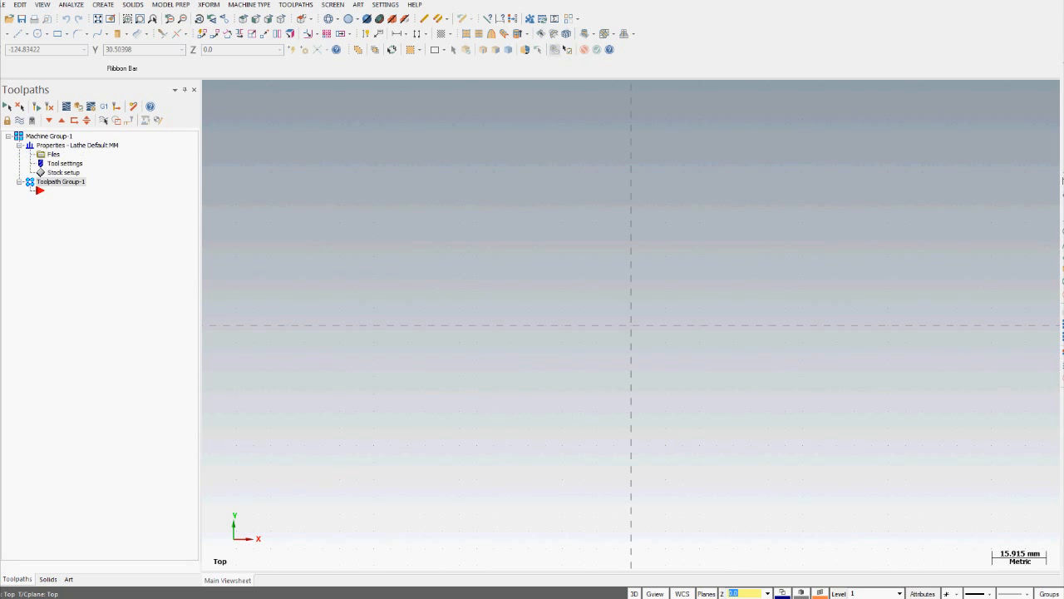
In the machine group's tool settings, enable sequential tool numbering and the warning for duplicate tool numbers
left_click(53, 153)
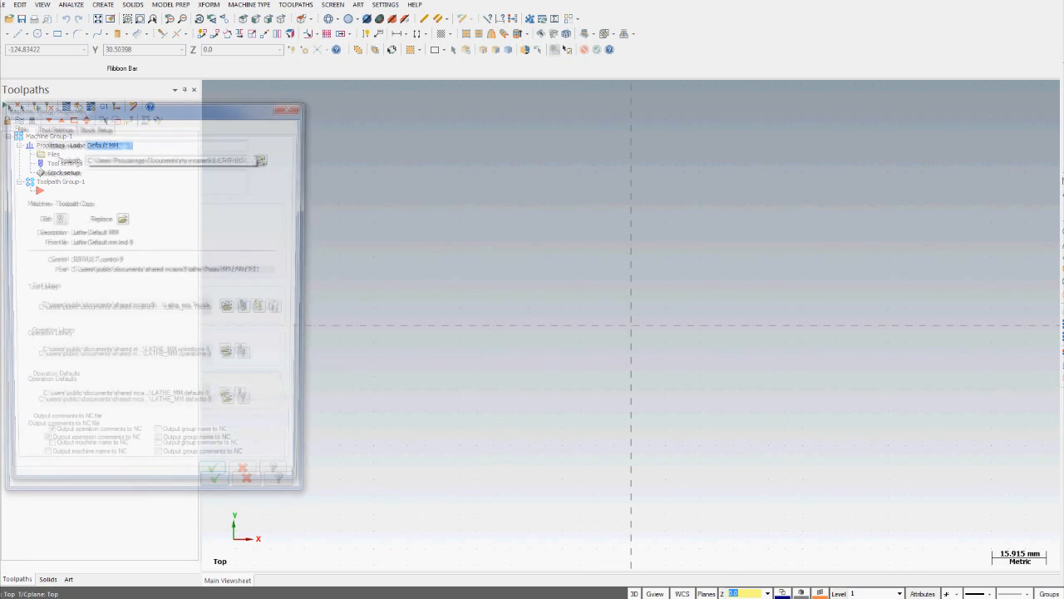
left_click_drag(154, 107, 360, 101)
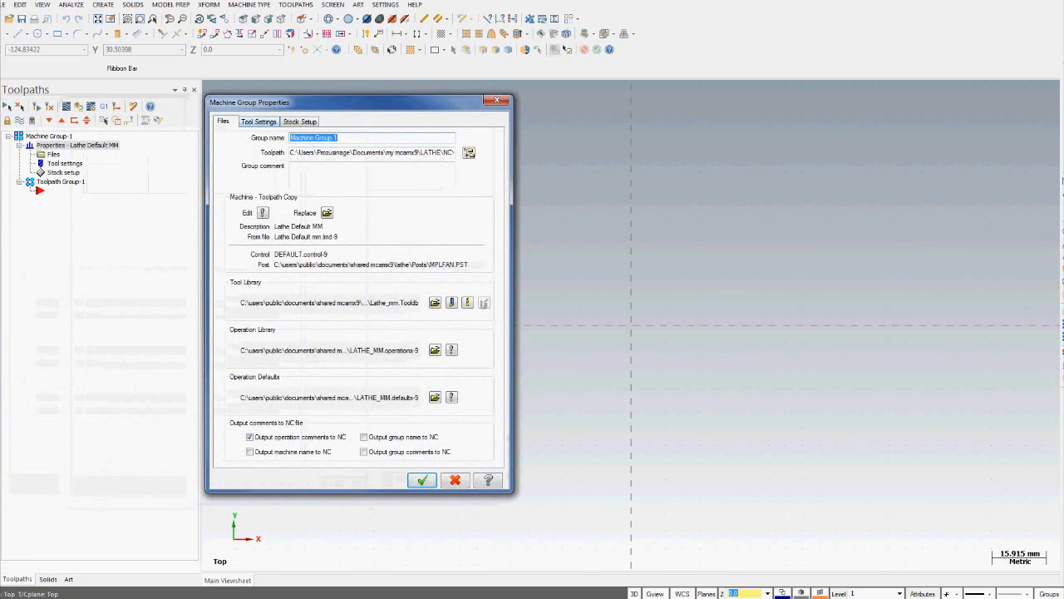
left_click(258, 121)
left_click(374, 184)
left_click(374, 211)
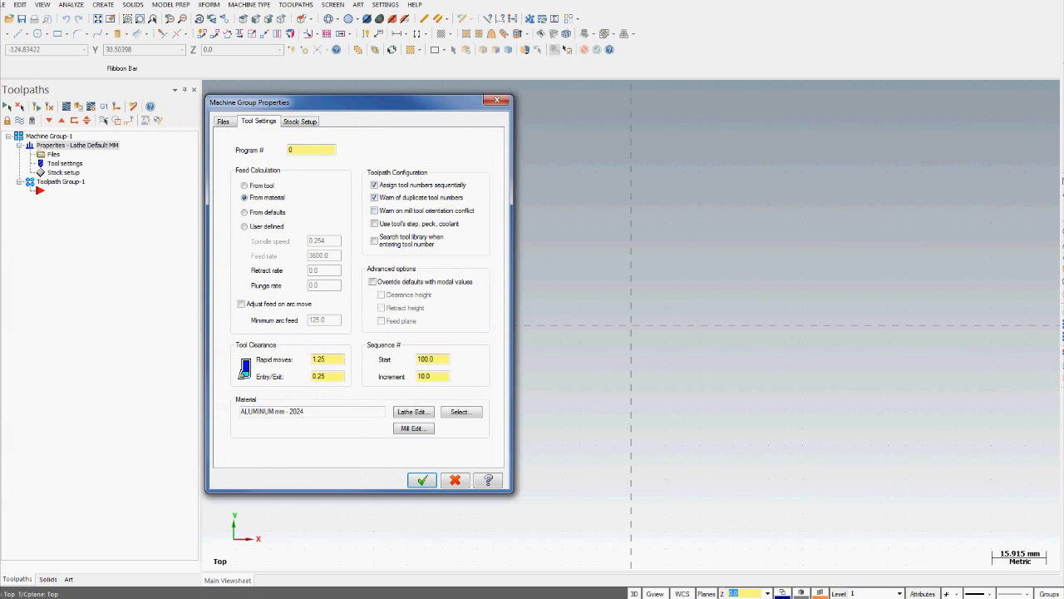
Define the left spindle stock as a cylinder with its axis set to +Z and accept the machine group properties
left_click(299, 122)
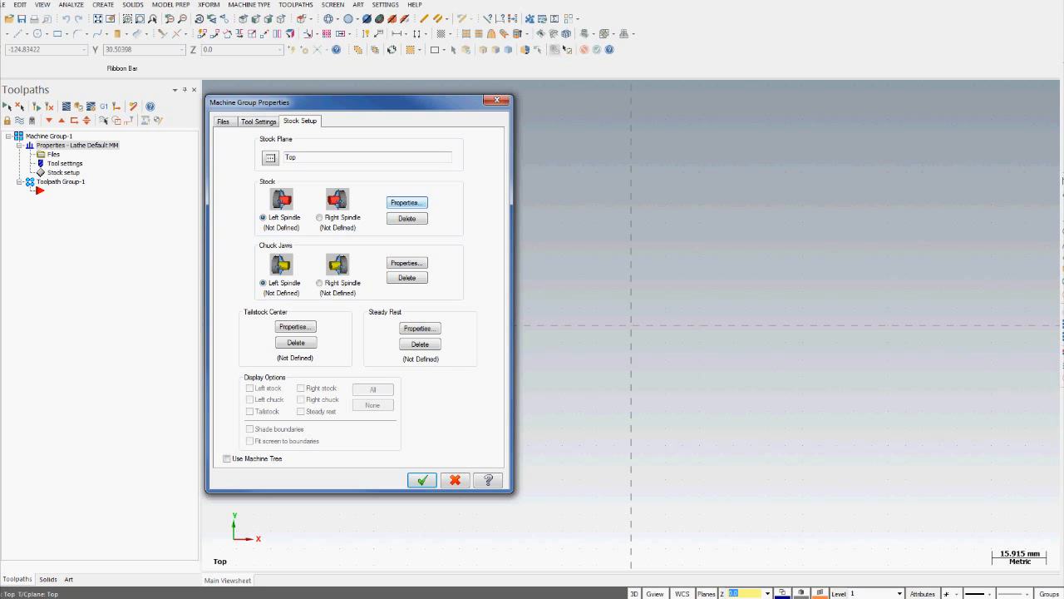
left_click(406, 202)
left_click(83, 393)
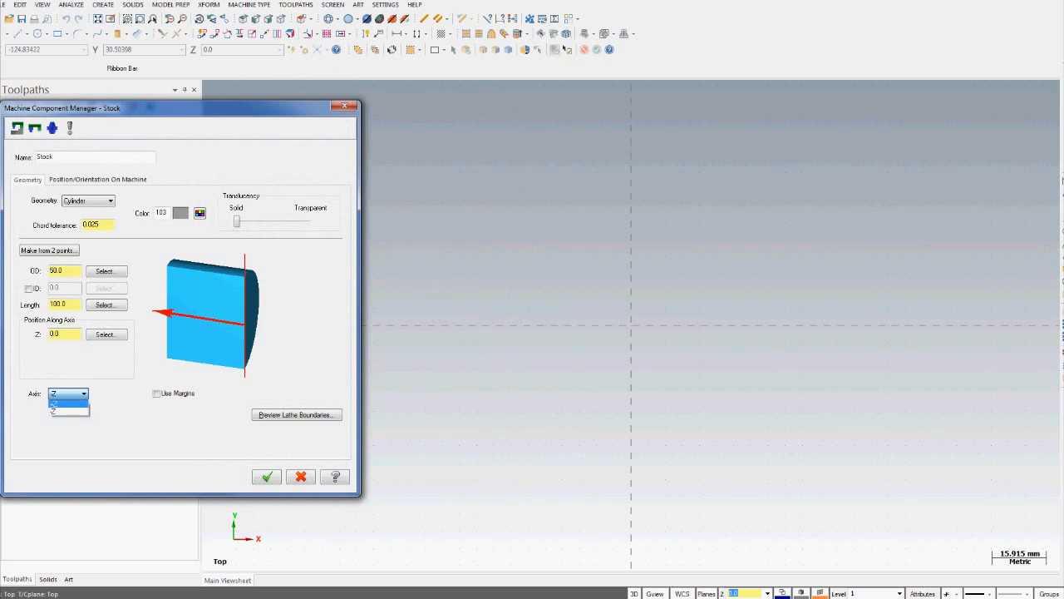
left_click(65, 403)
left_click(83, 394)
left_click(66, 411)
left_click(83, 393)
left_click(65, 403)
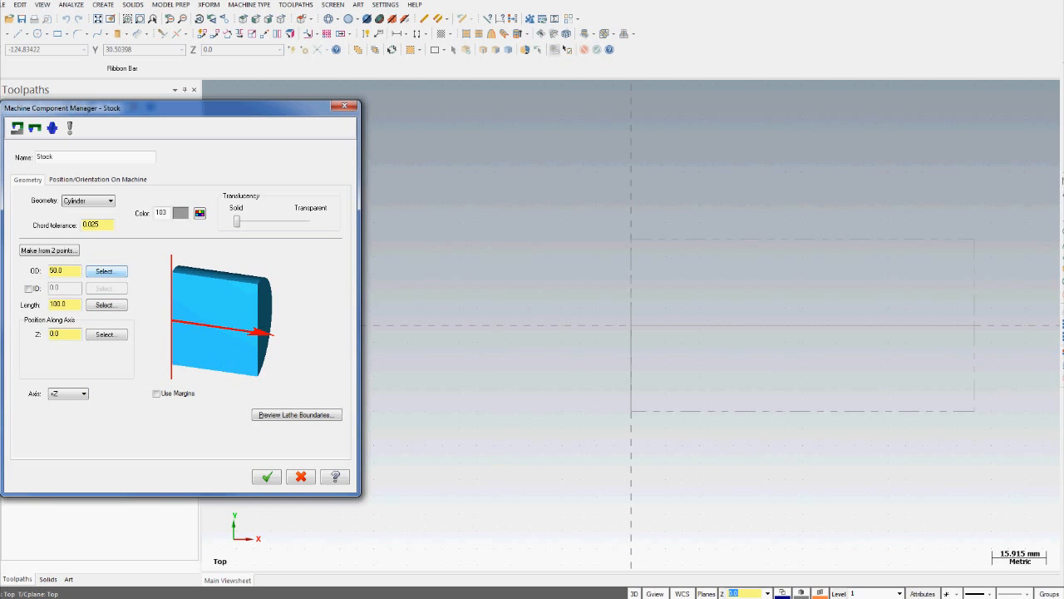
key("Return")
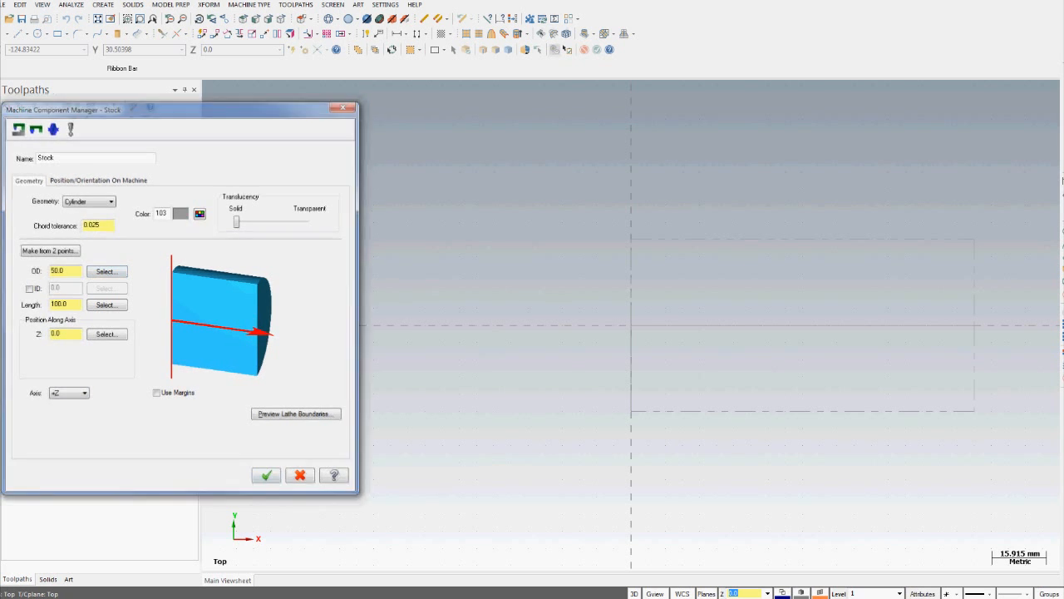
key("Return")
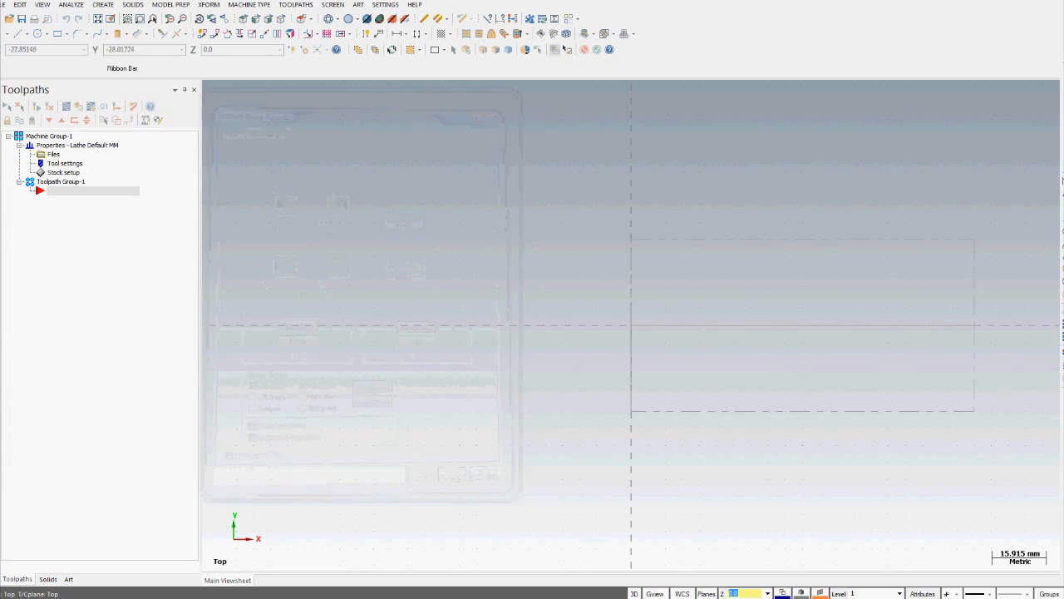
Merge MIDDLE PART.STEP from the PG TUTO N°003 folder into the current file, listing all file types
key("ctrl+o")
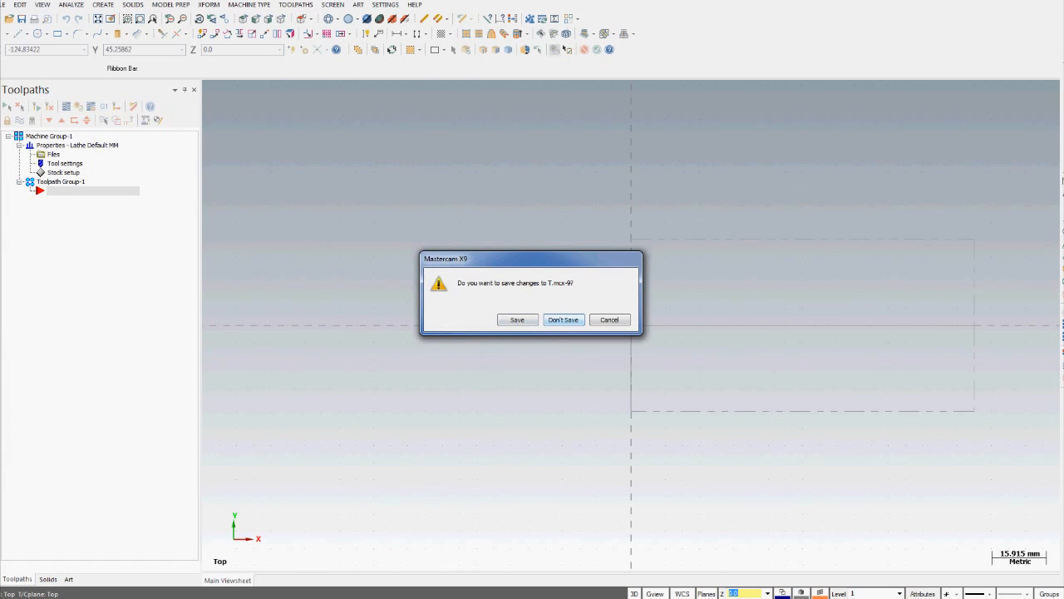
key("Escape")
key("alt+f")
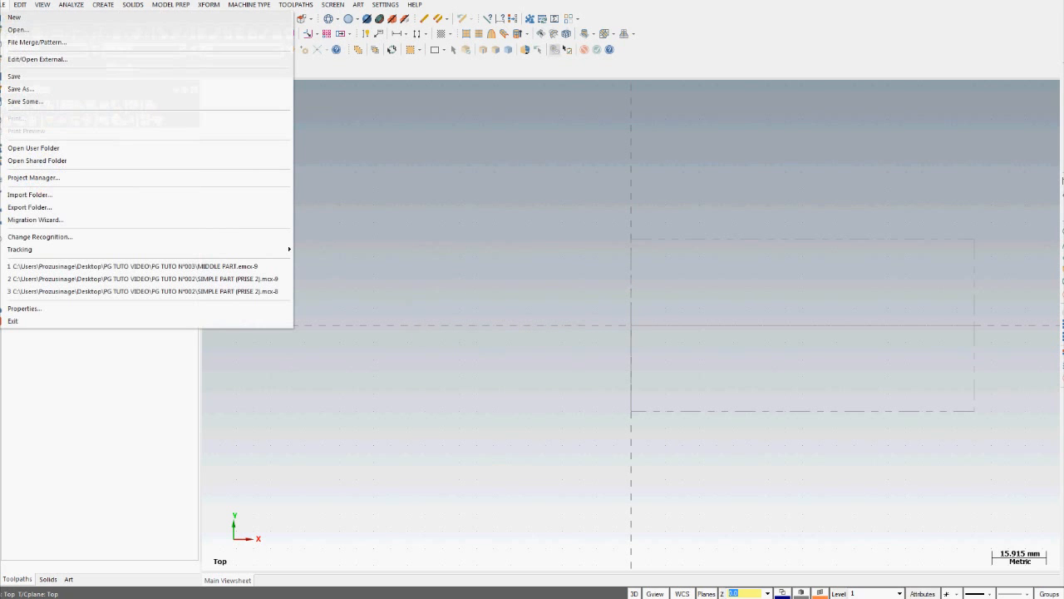
left_click(25, 42)
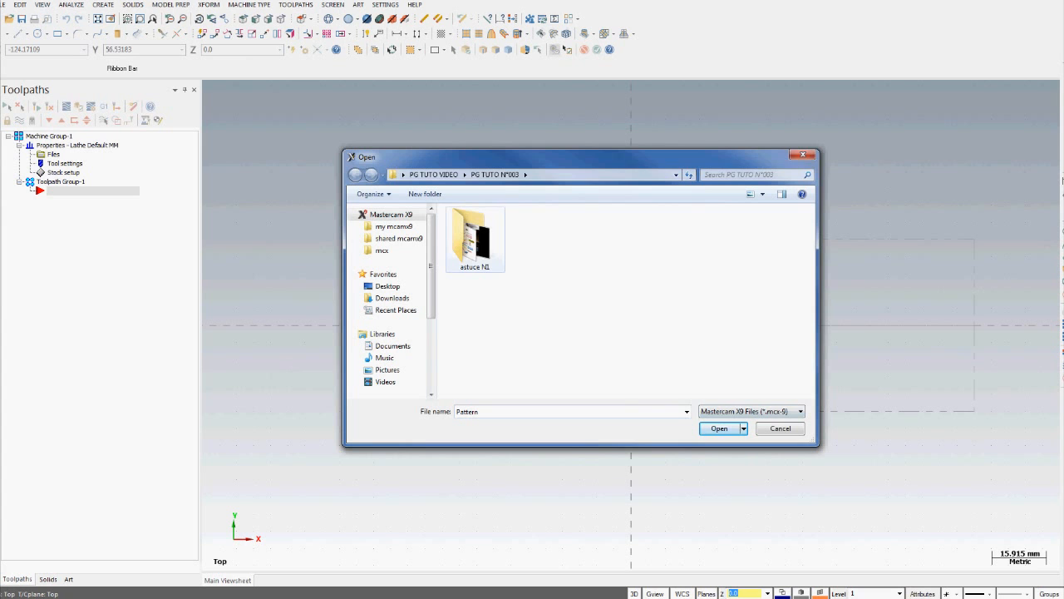
left_click(751, 411)
scroll(775, 326, "down", 4)
scroll(775, 326, "down", 3)
left_click(748, 398)
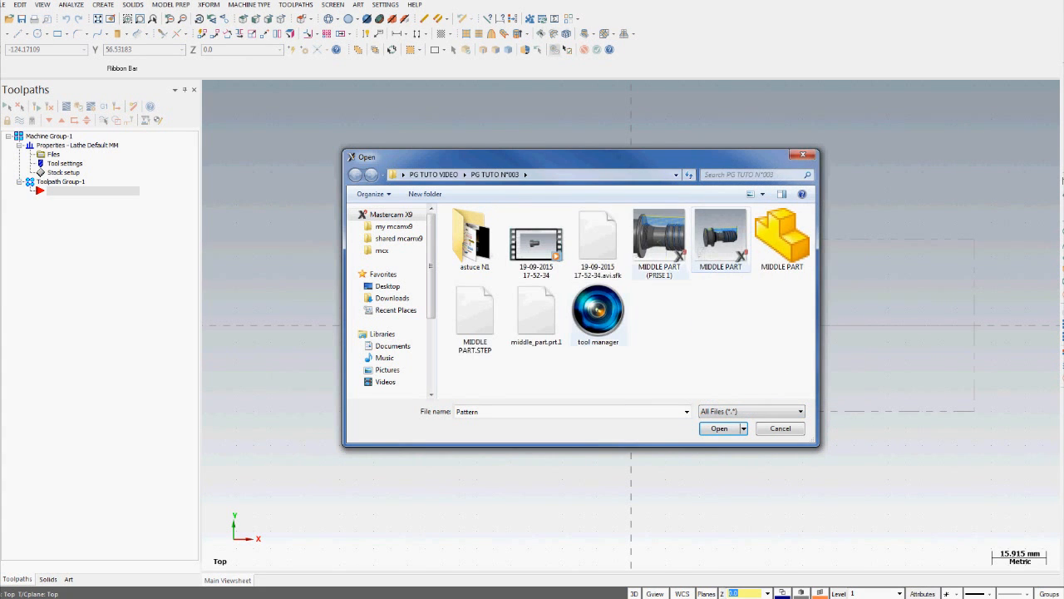
left_click(475, 319)
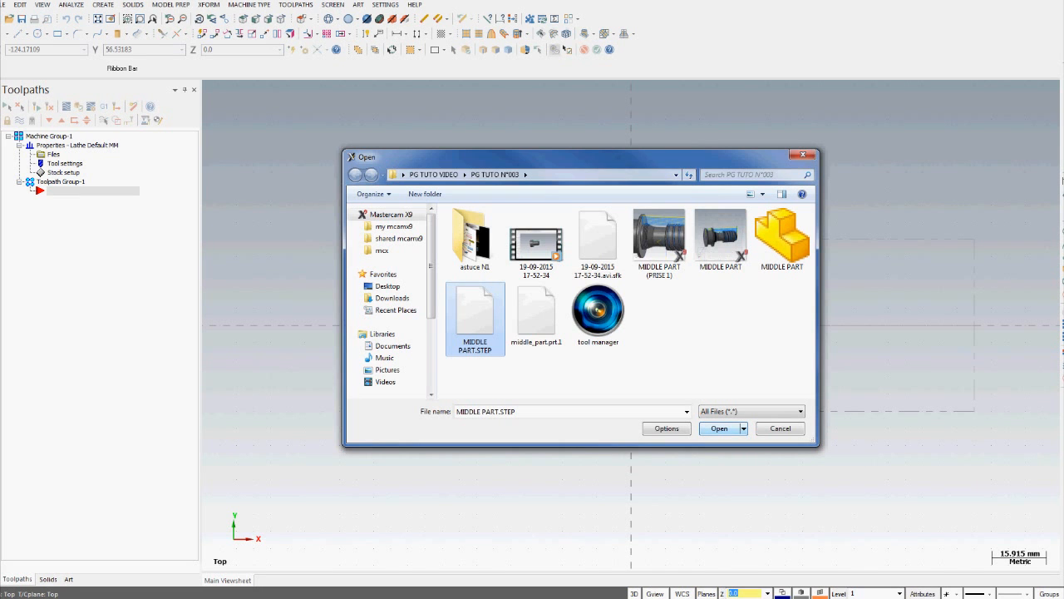
key("Return")
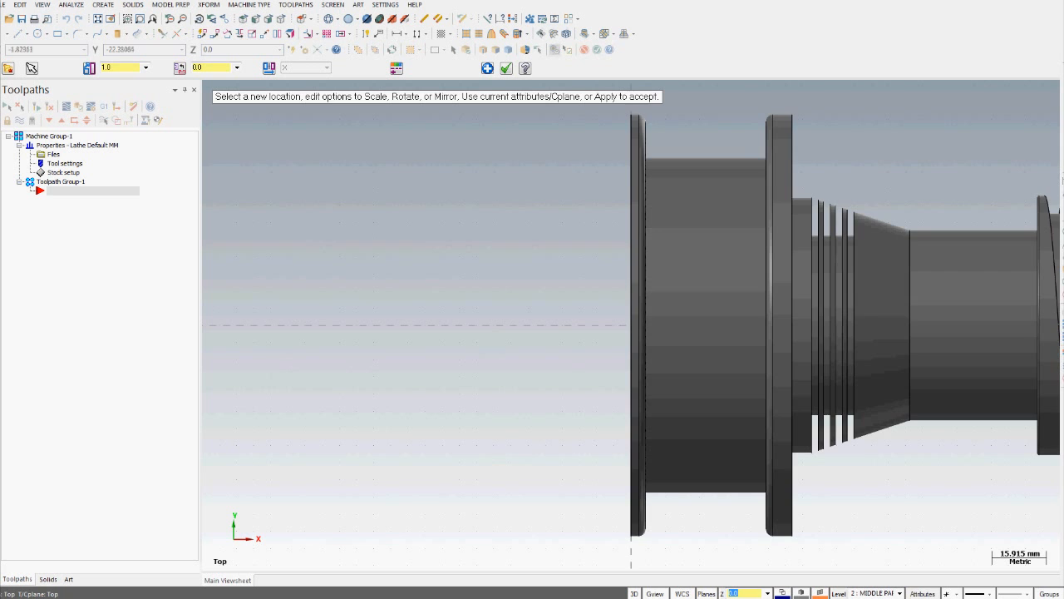
Examine the merged part's orientation and grooves from several angles, ending in the top view
scroll(643, 359, "down", 3)
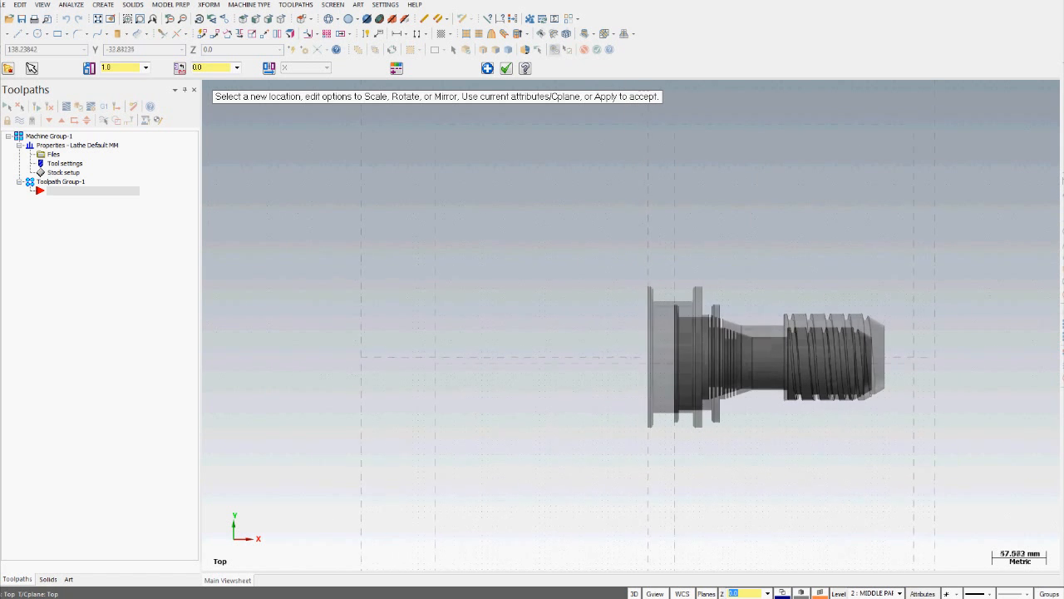
scroll(638, 343, "up", 2)
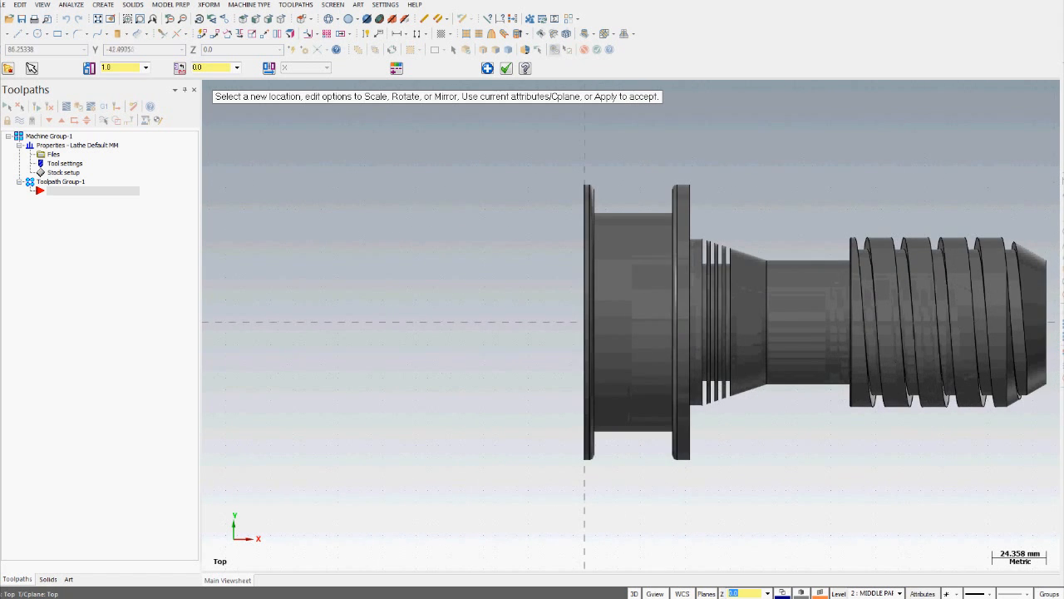
scroll(605, 332, "down", 1)
middle_click_drag(786, 416, 764, 409)
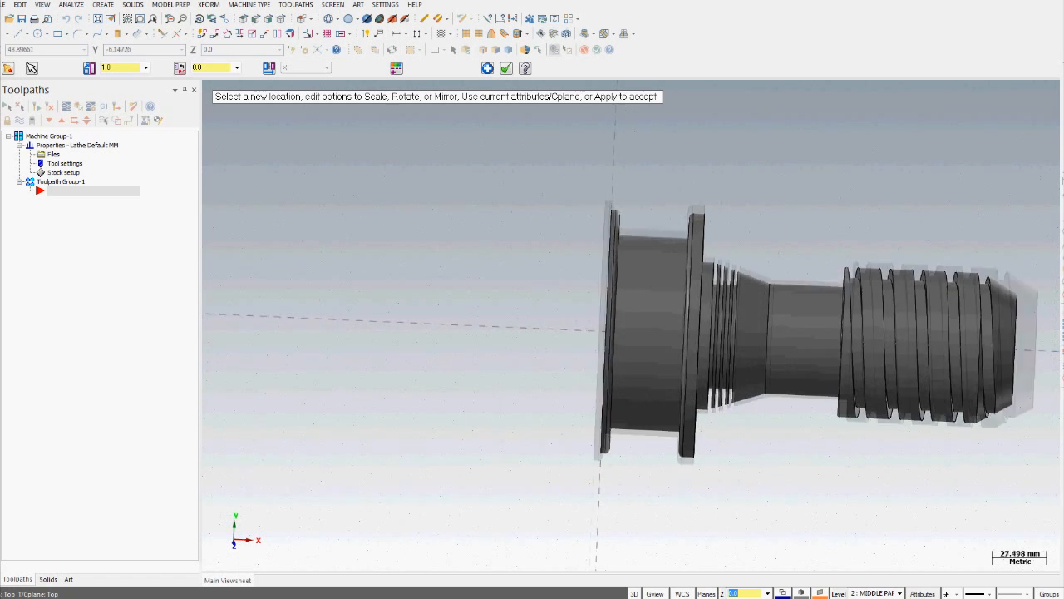
scroll(696, 340, "up", 3)
scroll(661, 297, "down", 2)
middle_click_drag(740, 316, 775, 340)
scroll(752, 306, "up", 1)
scroll(765, 334, "down", 3)
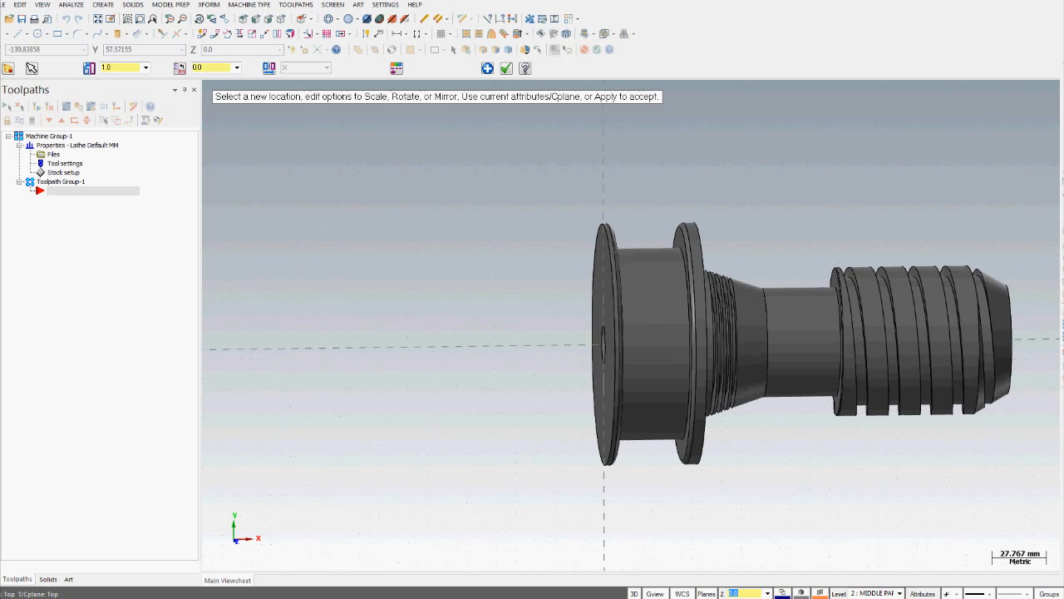
scroll(595, 337, "down", 2)
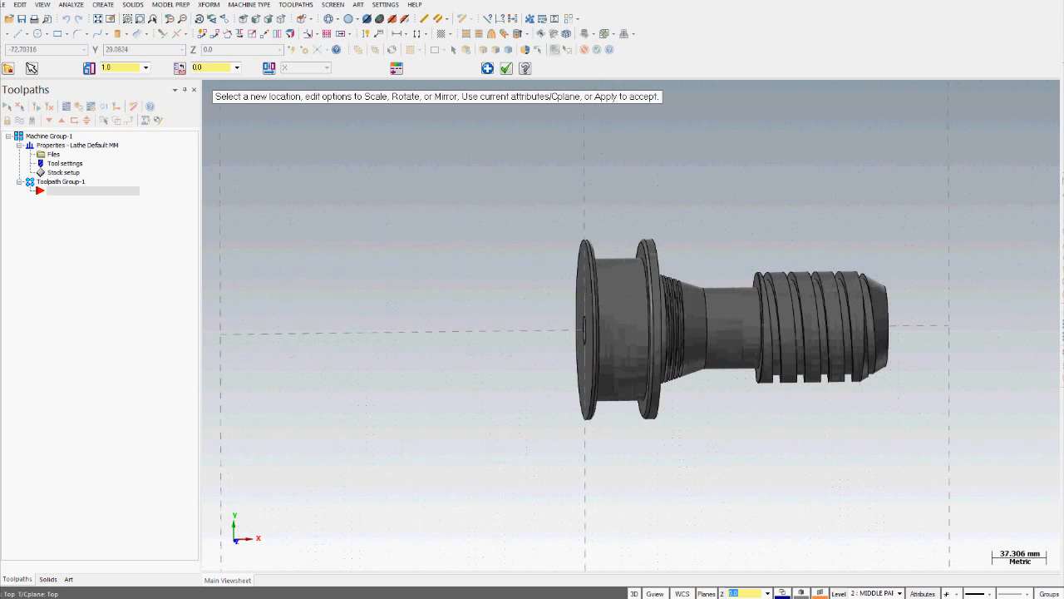
key("alt+1")
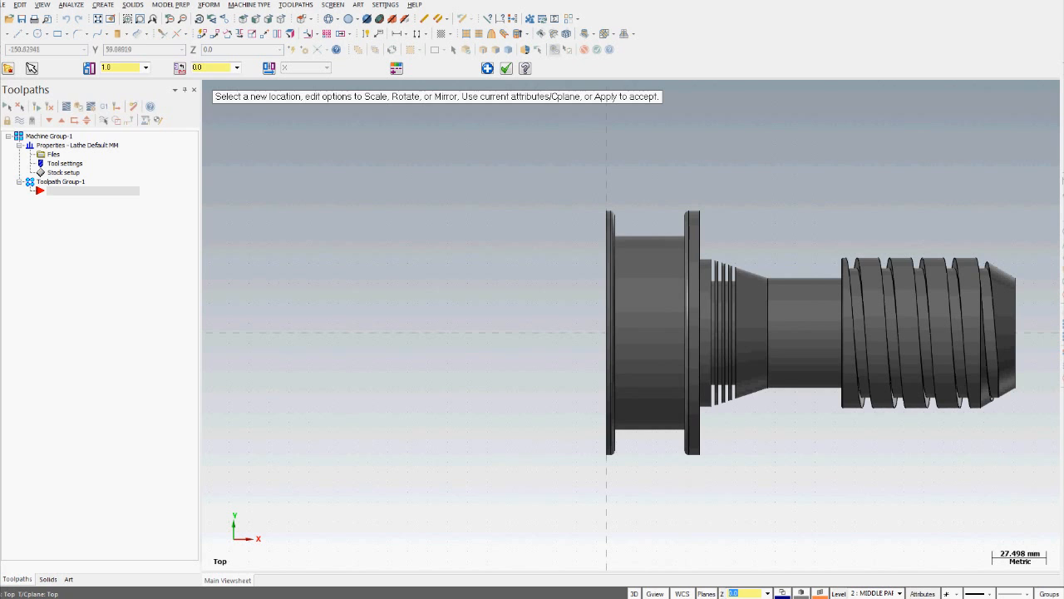
Create a turn profile of the whole solid body with the Spin method, upper profile and a tolerance of 0.005
left_click(103, 4)
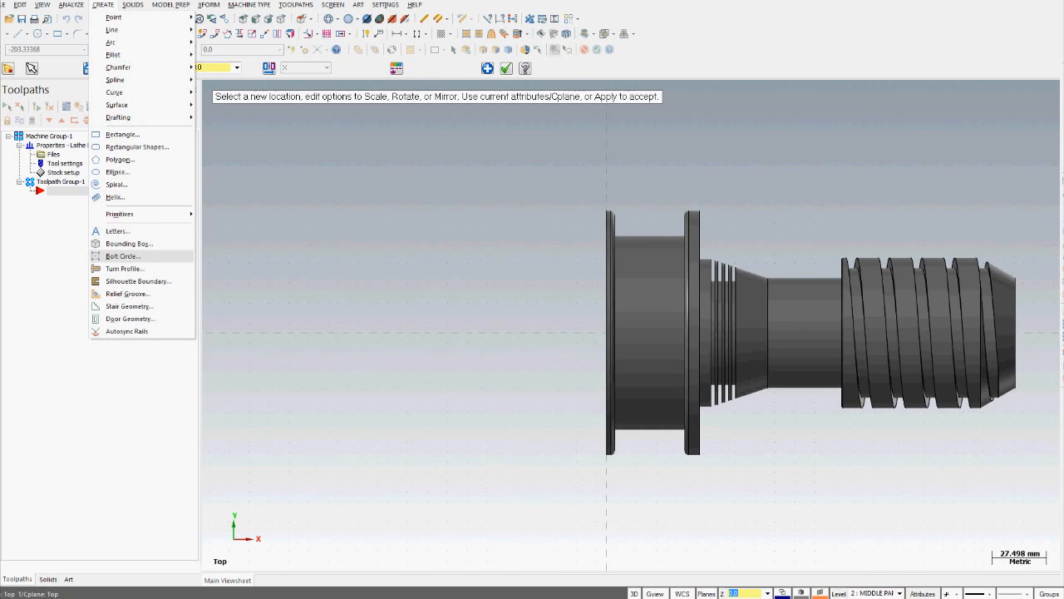
left_click(123, 269)
left_click(647, 310)
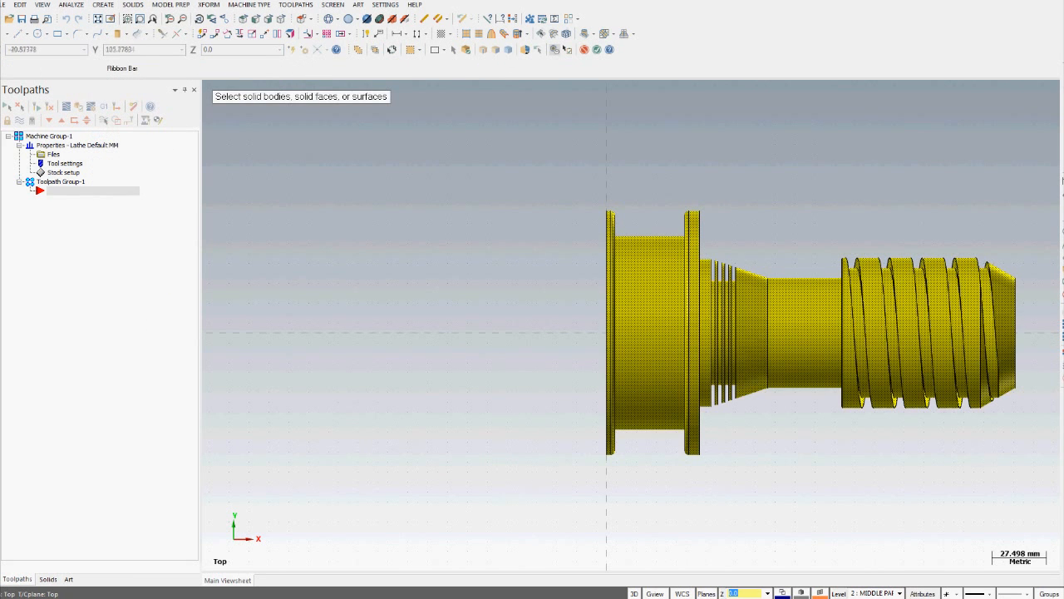
left_click(597, 49)
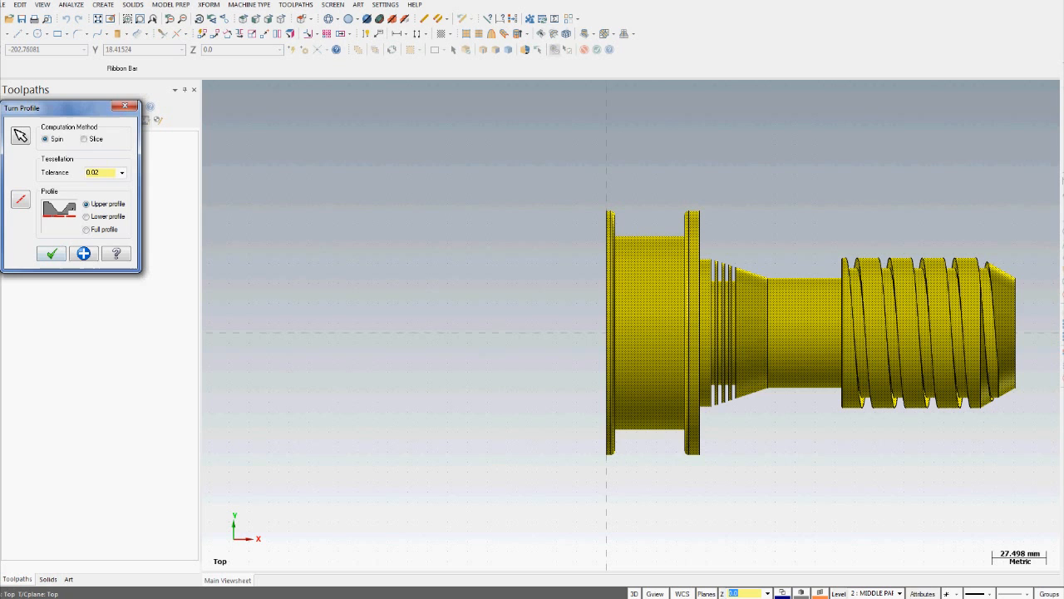
left_click(87, 229)
left_click(87, 204)
key("BackSpace")
type("05")
key("Return")
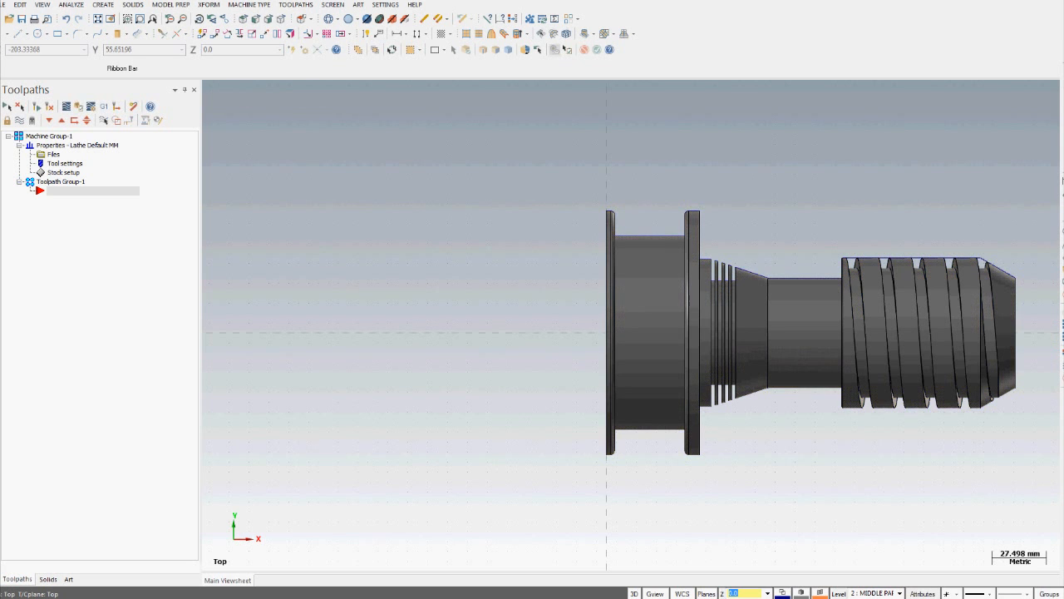
Set the left spindle stock's outer diameter to 140 by picking a point just beyond the largest flange's radius
left_click(64, 172)
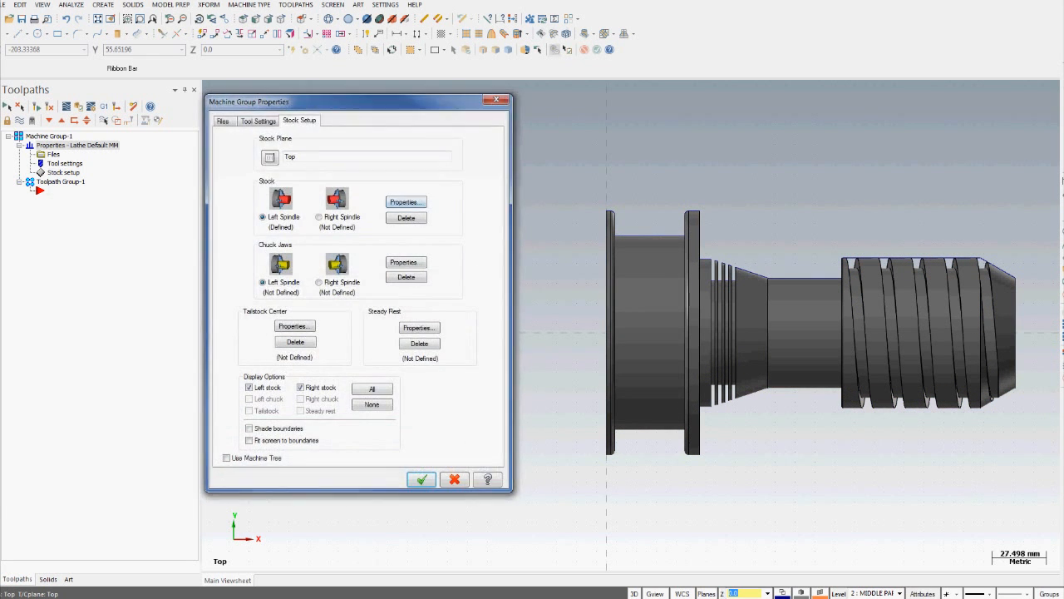
left_click(407, 202)
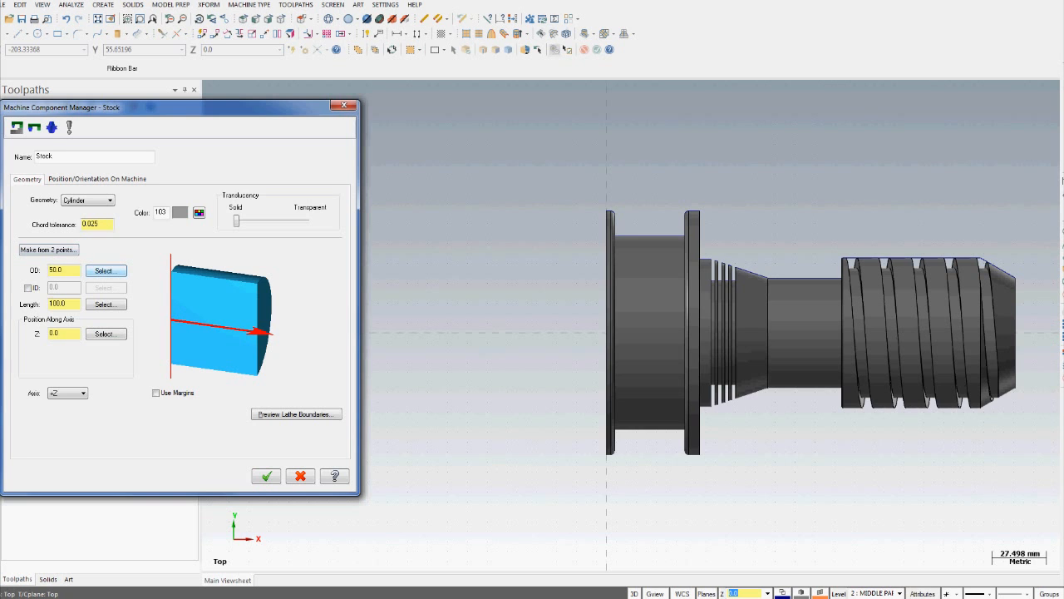
left_click(105, 270)
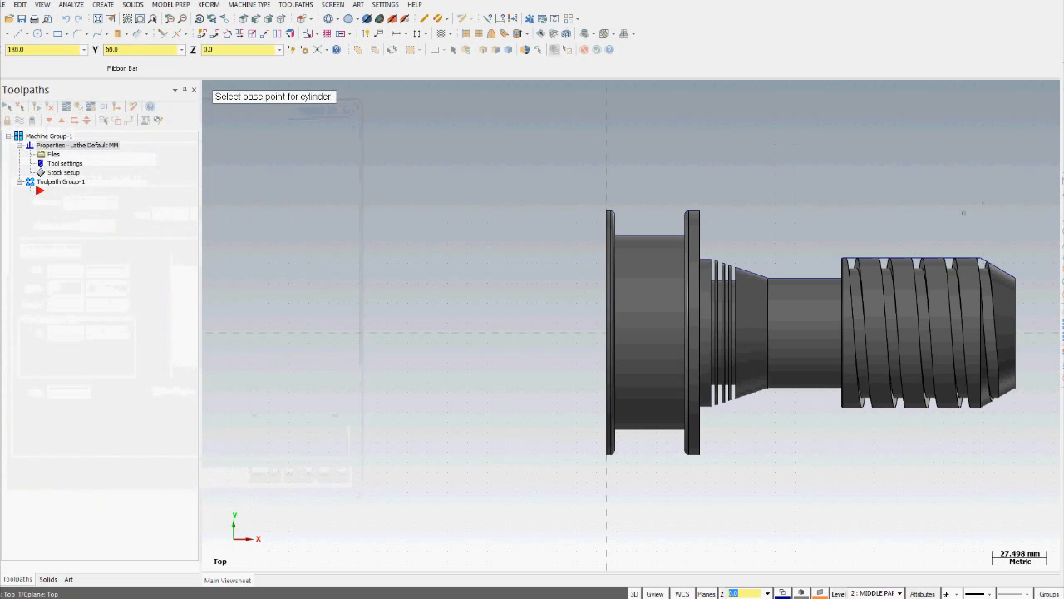
left_click(1026, 193)
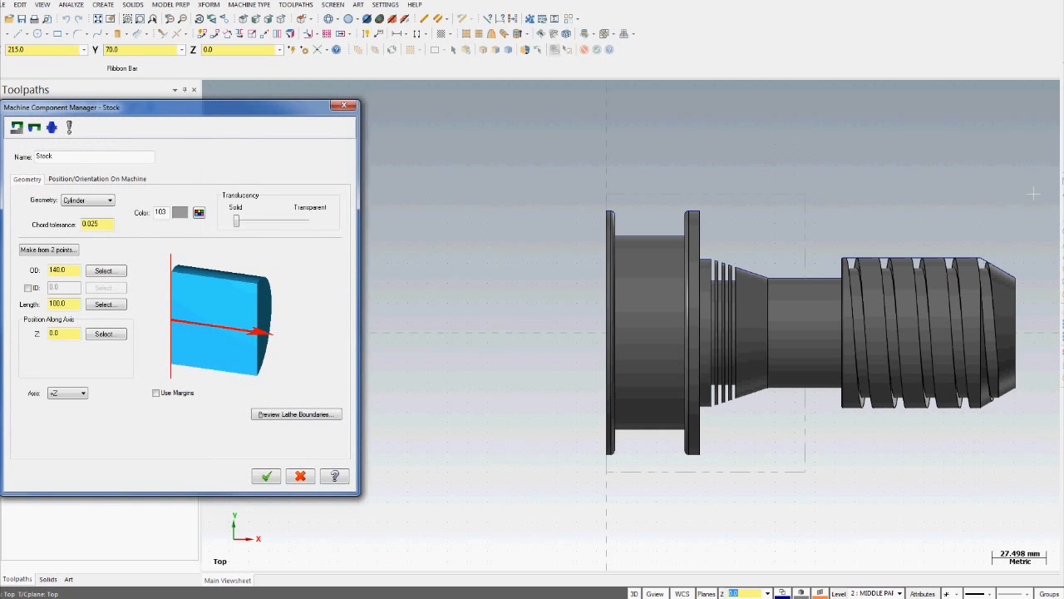
Set the left spindle stock's length to 230
left_click(105, 303)
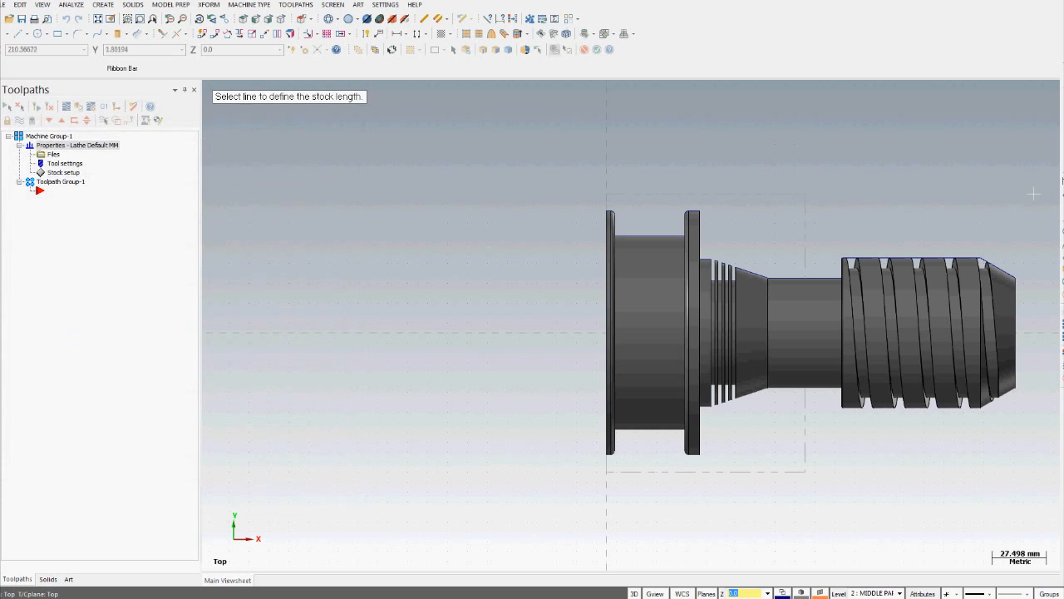
key("Escape")
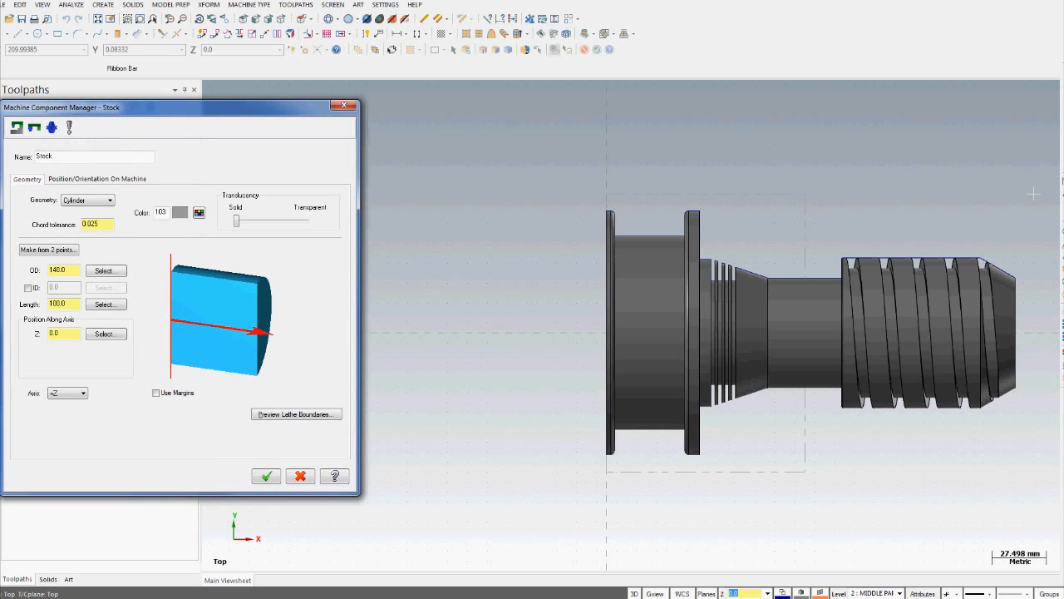
left_click_drag(76, 304, 47, 303)
type("230")
key("Tab")
Leave margins unused, set the stock's Z position along the axis to -20 and accept the stock definition
left_click(155, 393)
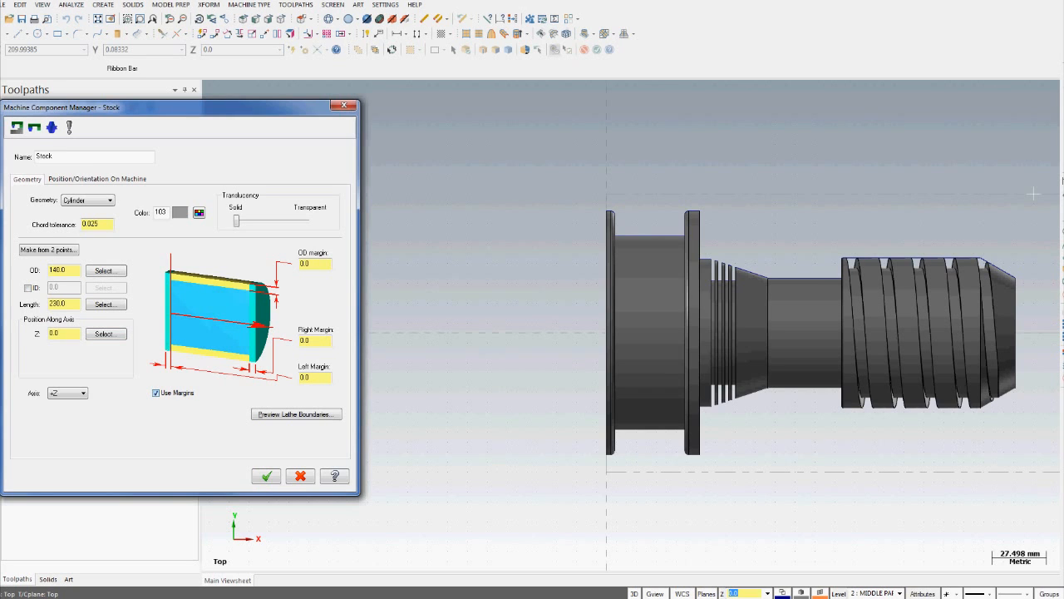
left_click(156, 392)
left_click(64, 333)
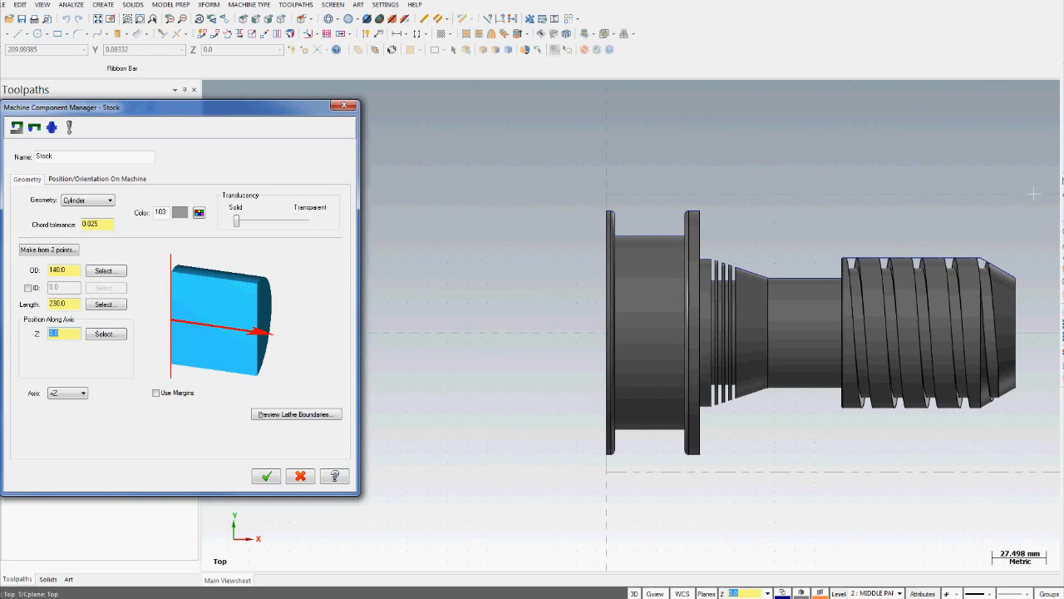
type("-20")
key("Tab")
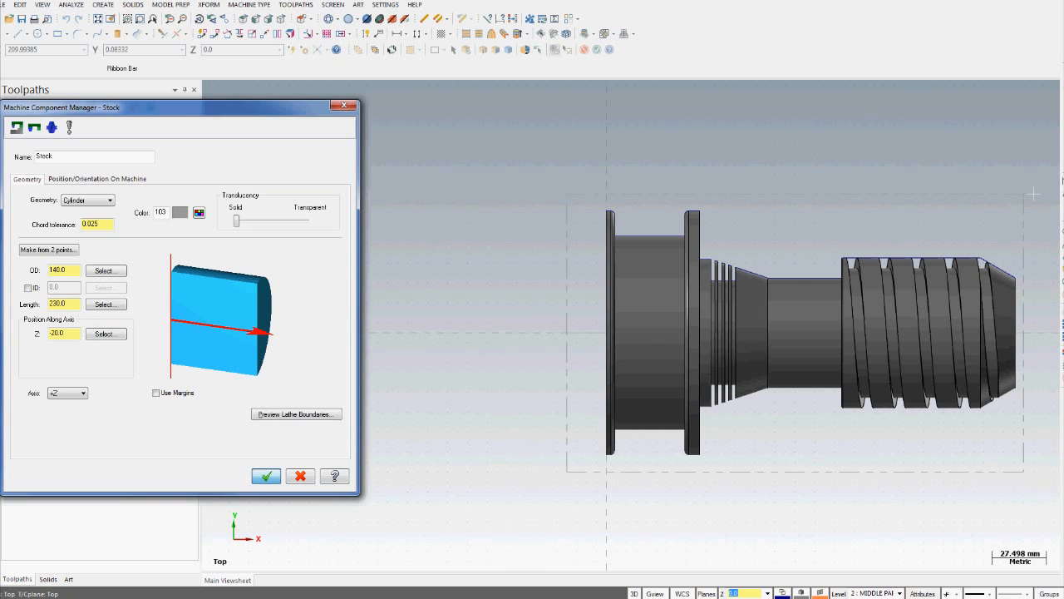
key("Return")
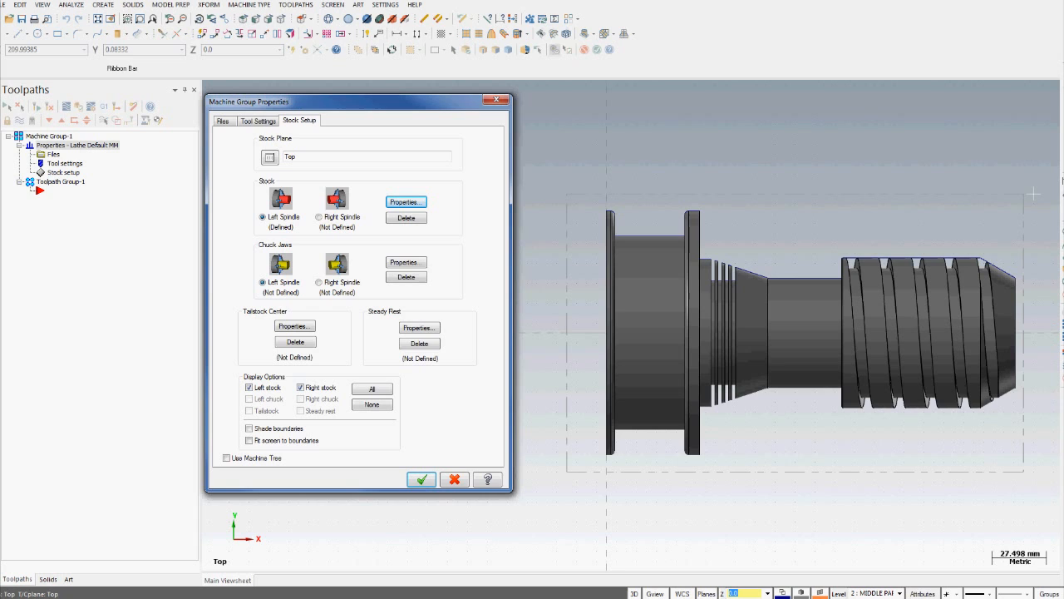
Turn off the right stock display, enable fitting the screen to boundaries and accept the machine group properties
left_click(300, 387)
left_click(249, 440)
left_click(422, 479)
scroll(515, 343, "down", 4)
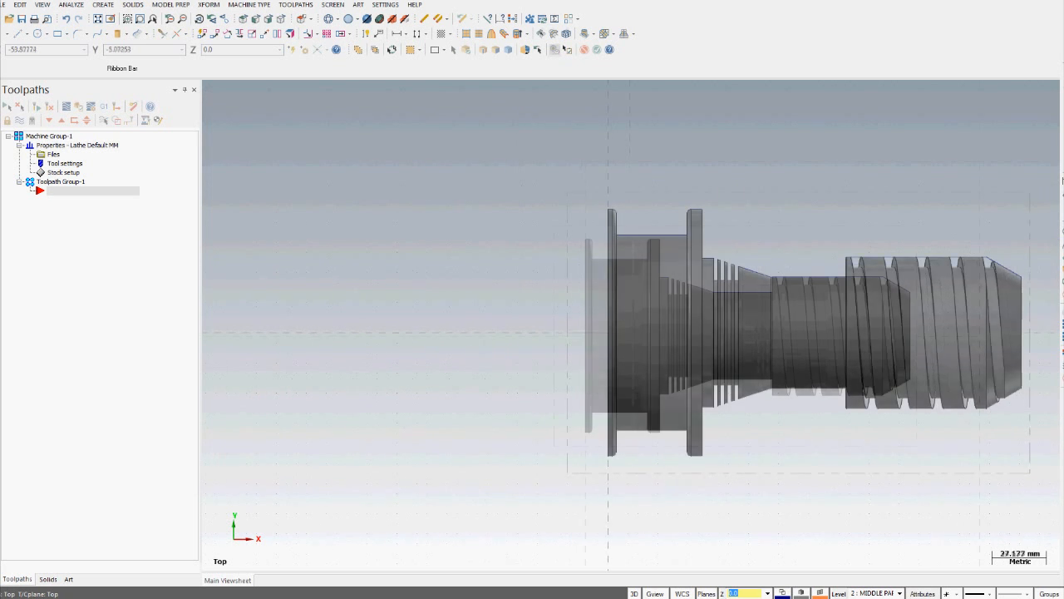
scroll(811, 323, "up", 2)
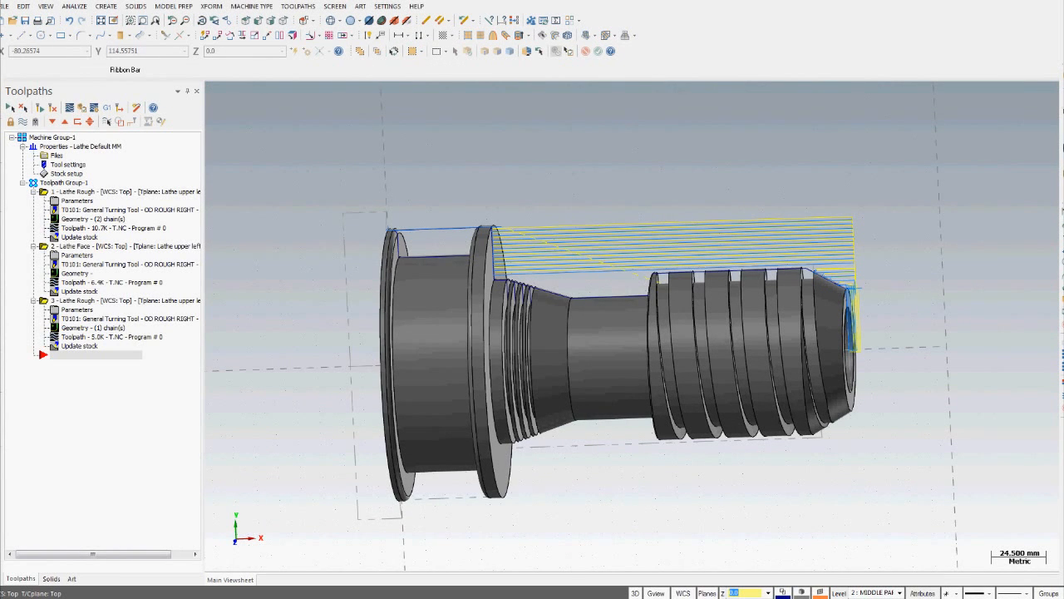
Examine the roughing toolpaths and the remaining grooves of the part from several angles, ending in the top view
middle_click_drag(782, 179, 822, 186)
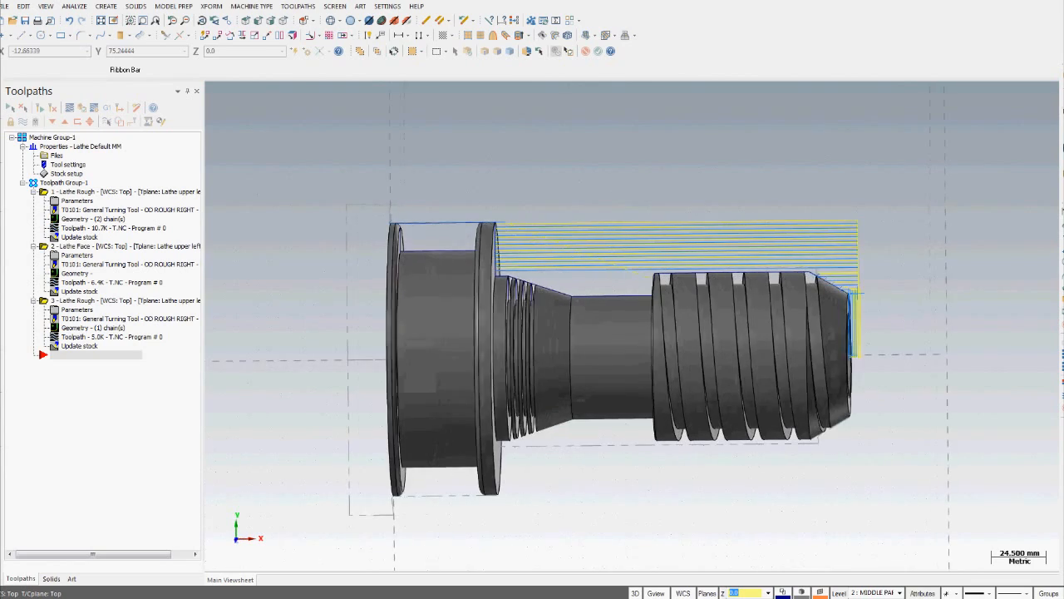
scroll(556, 319, "up", 4)
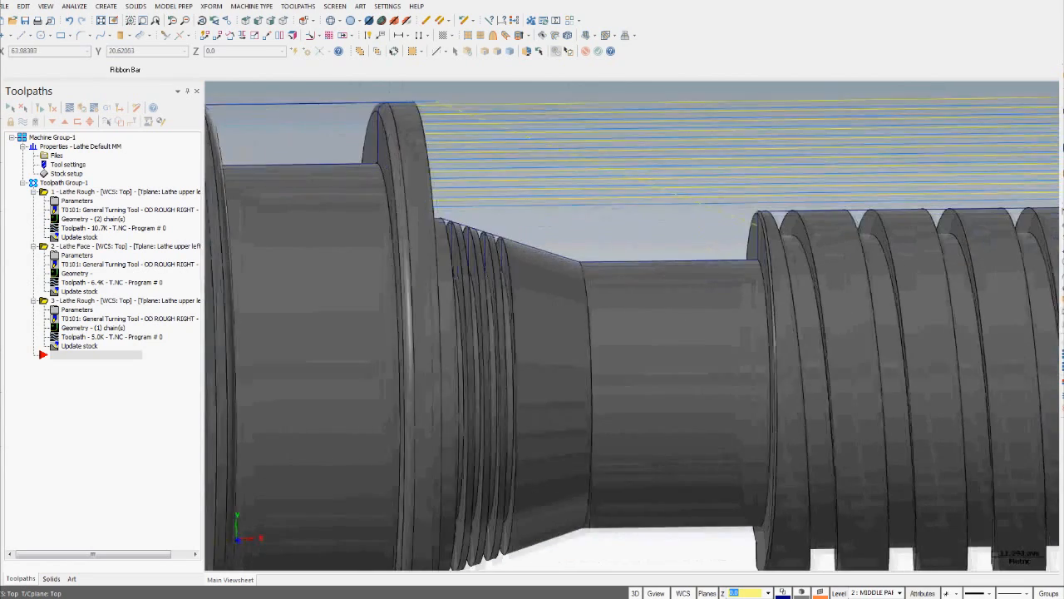
scroll(632, 324, "down", 5)
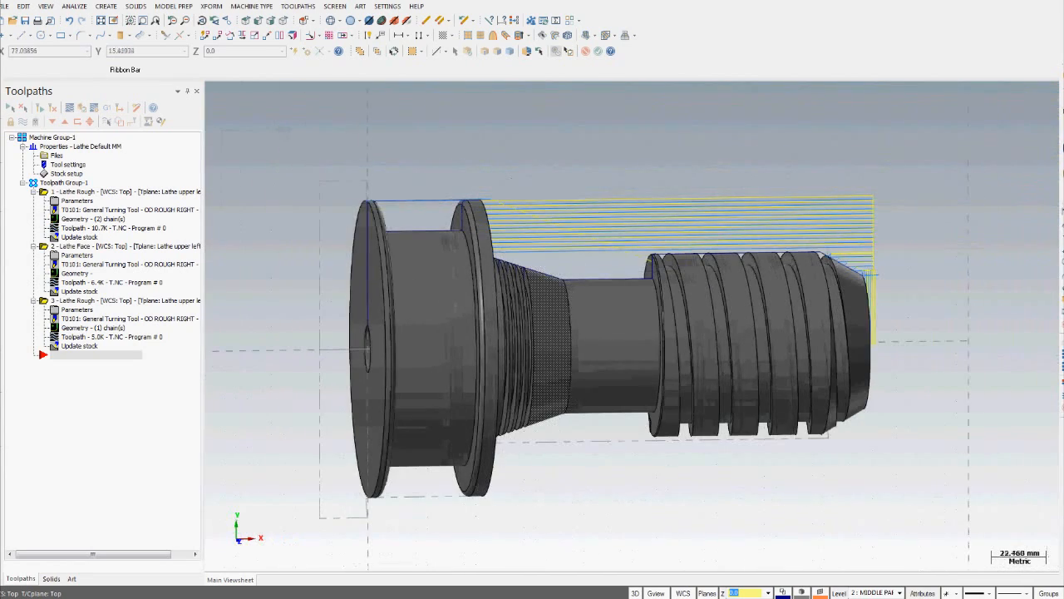
middle_click_drag(799, 174, 761, 178)
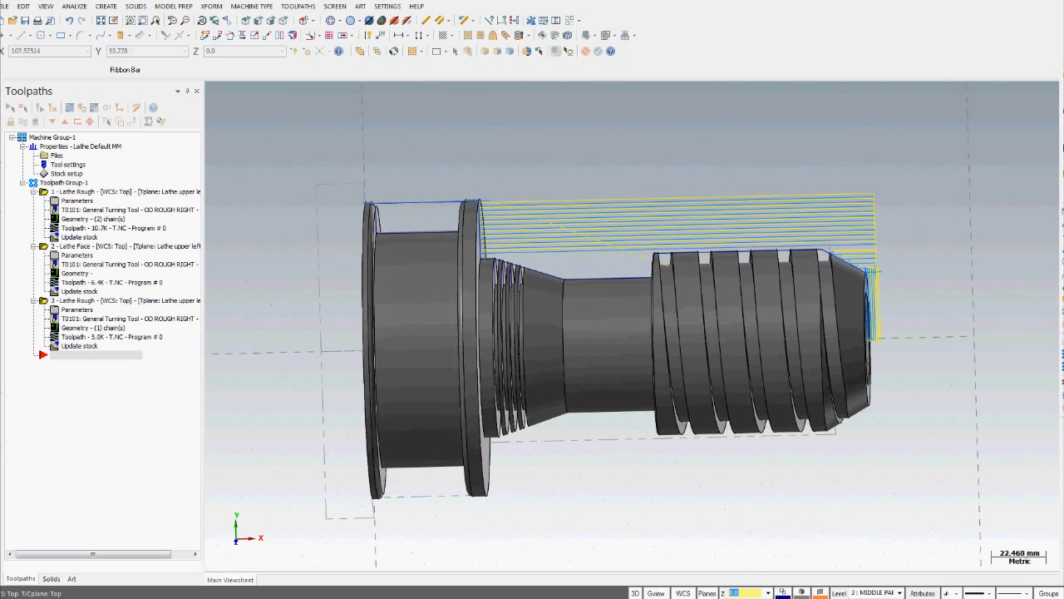
scroll(470, 205, "up", 2)
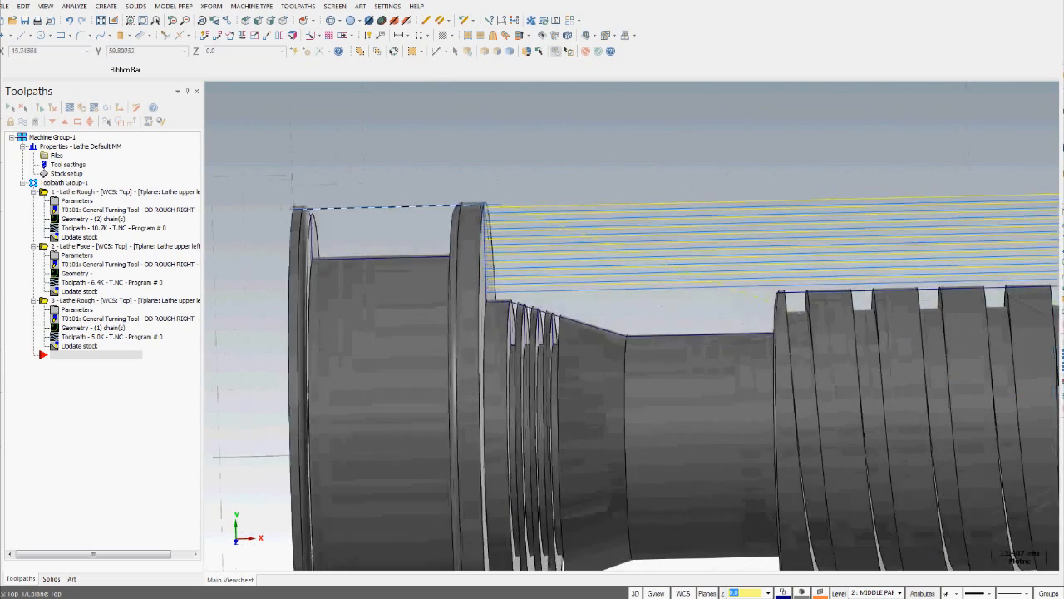
scroll(470, 205, "up", 3)
middle_click_drag(641, 325, 600, 320)
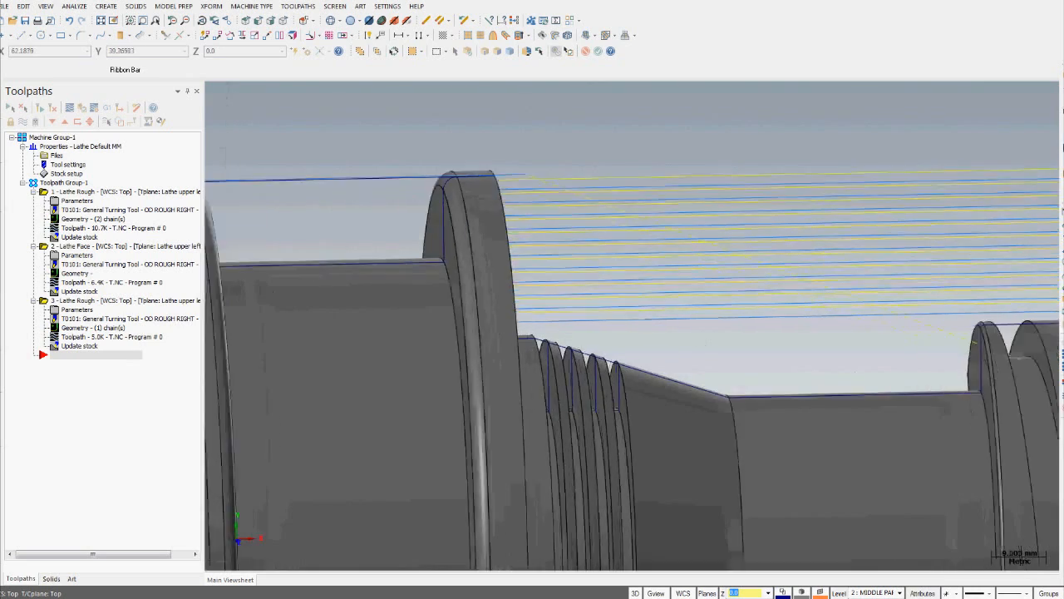
scroll(604, 331, "up", 2)
scroll(626, 339, "down", 5)
middle_click_drag(715, 349, 636, 344)
scroll(644, 344, "up", 1)
scroll(642, 347, "down", 5)
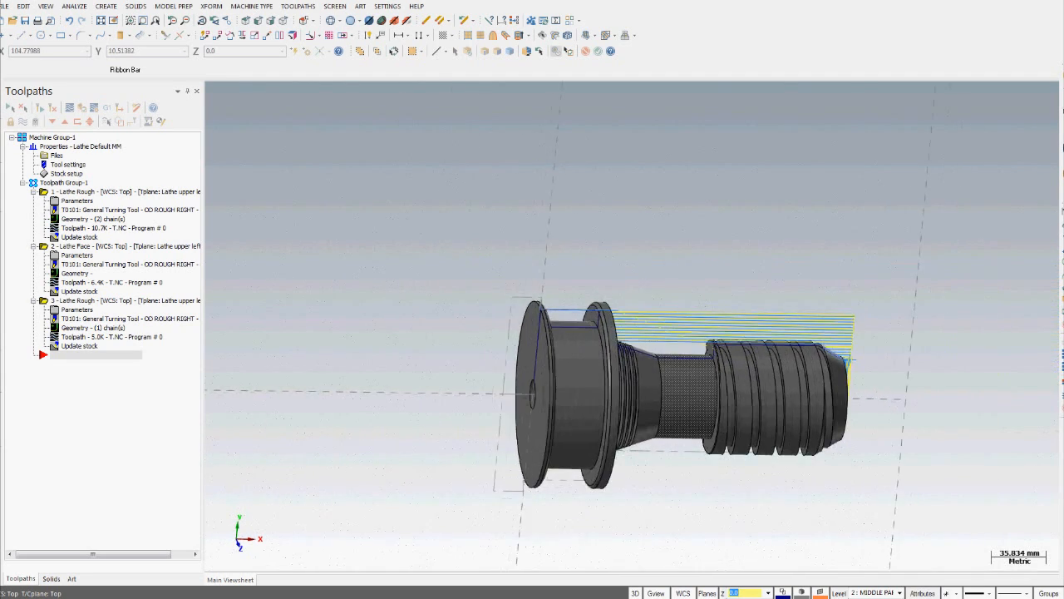
key("alt+1")
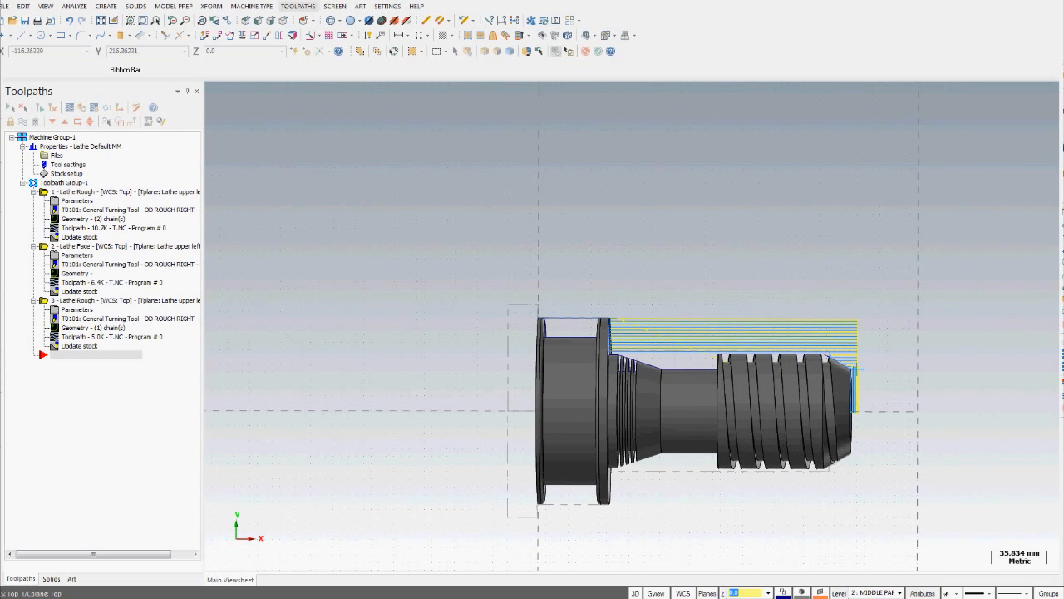
Start a lathe Groove toolpath, preview the groove definition types and accept the Chain definition
left_click(298, 6)
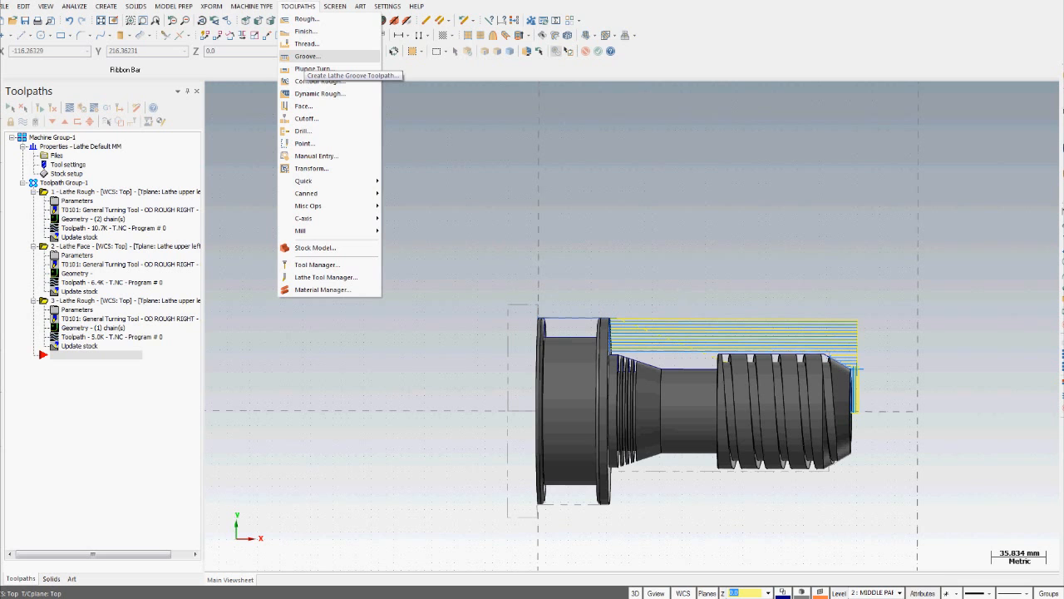
left_click(307, 56)
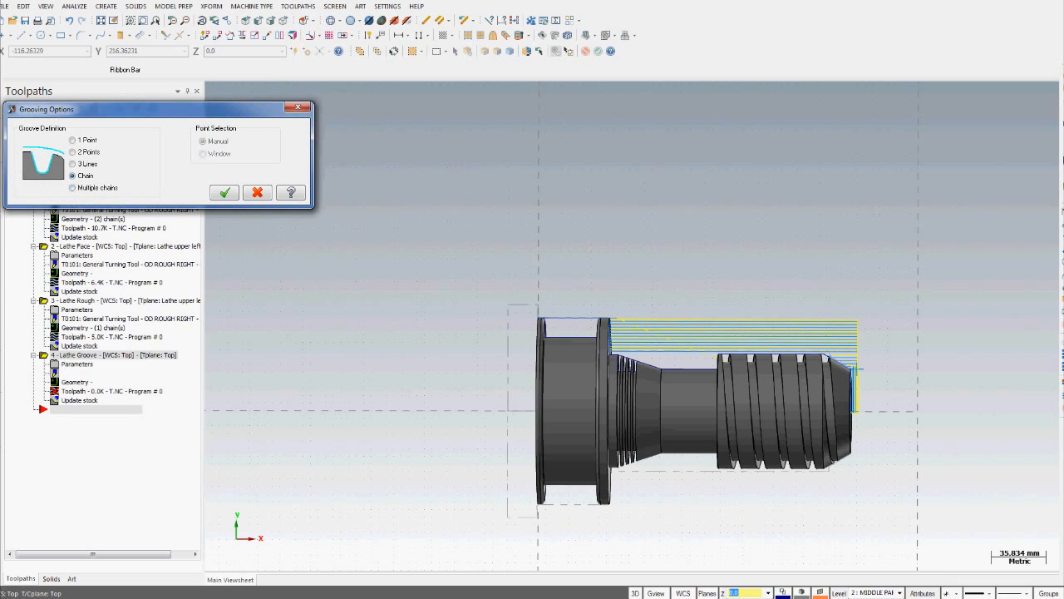
left_click(72, 140)
left_click_drag(154, 109, 637, 195)
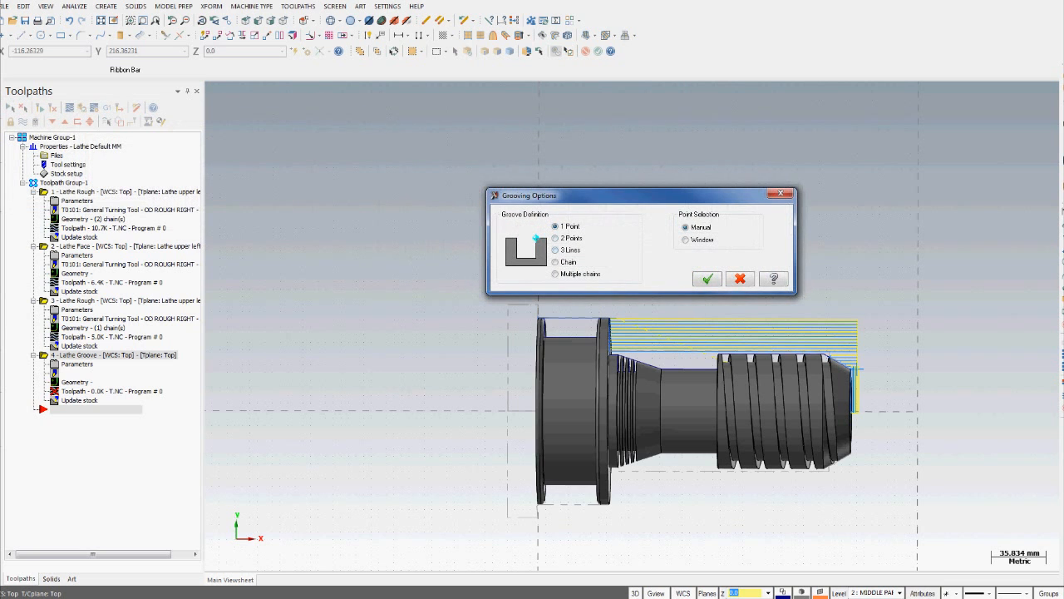
left_click(556, 238)
left_click(555, 249)
left_click(555, 262)
left_click(556, 274)
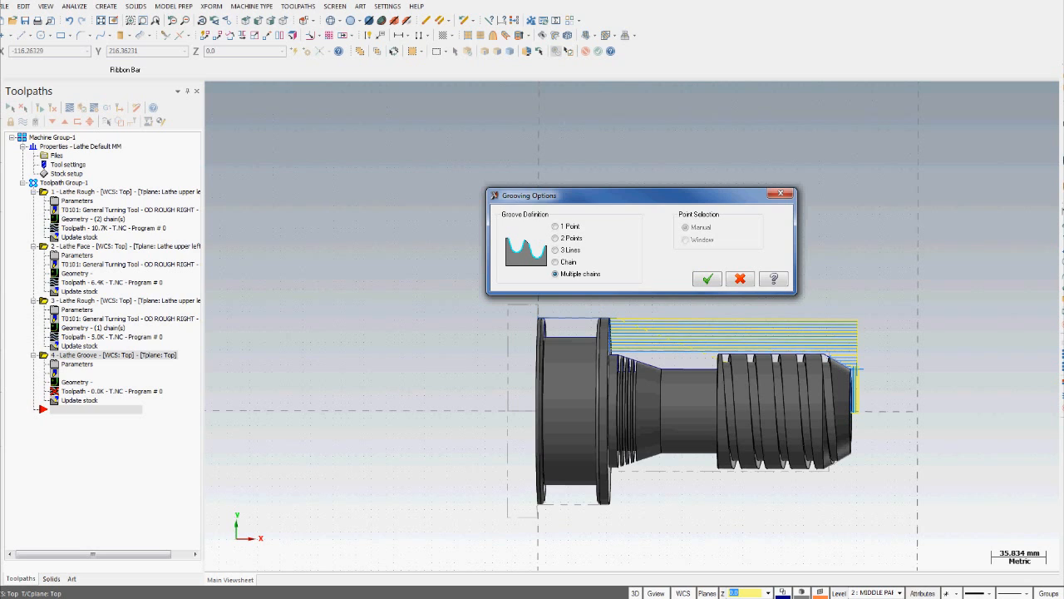
left_click(556, 261)
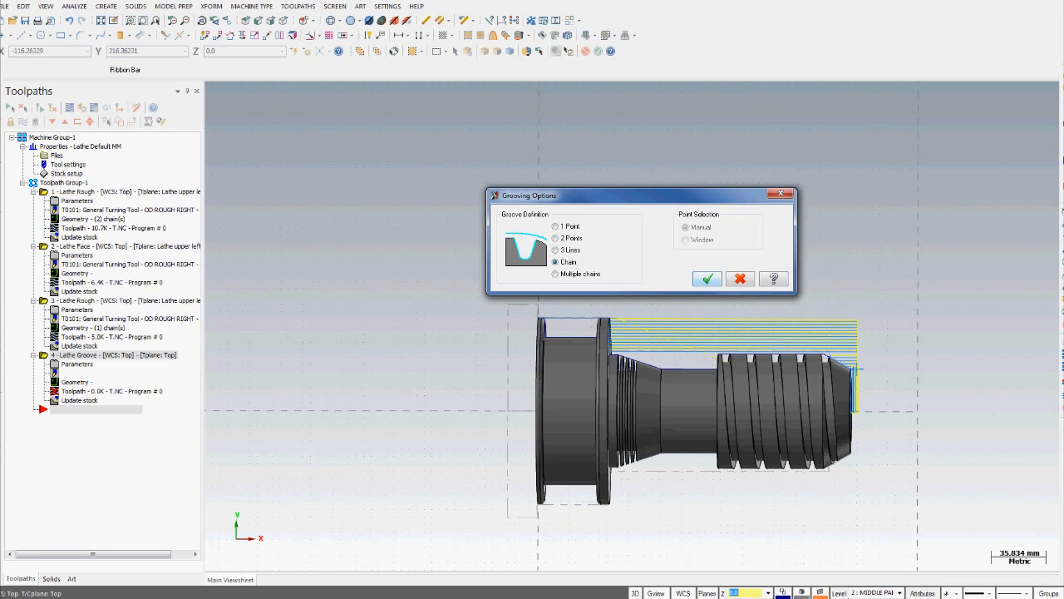
key("Return")
Chain the wide groove between the two large flanges, from the inner flange's wall to the outer flange, and accept the chain
scroll(569, 342, "up", 3)
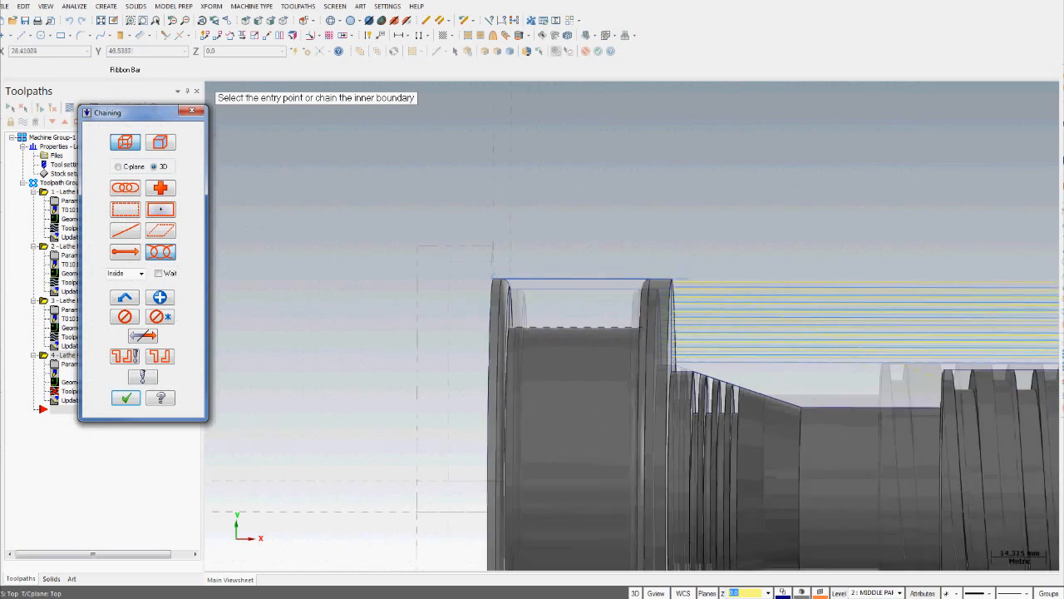
scroll(590, 333, "up", 2)
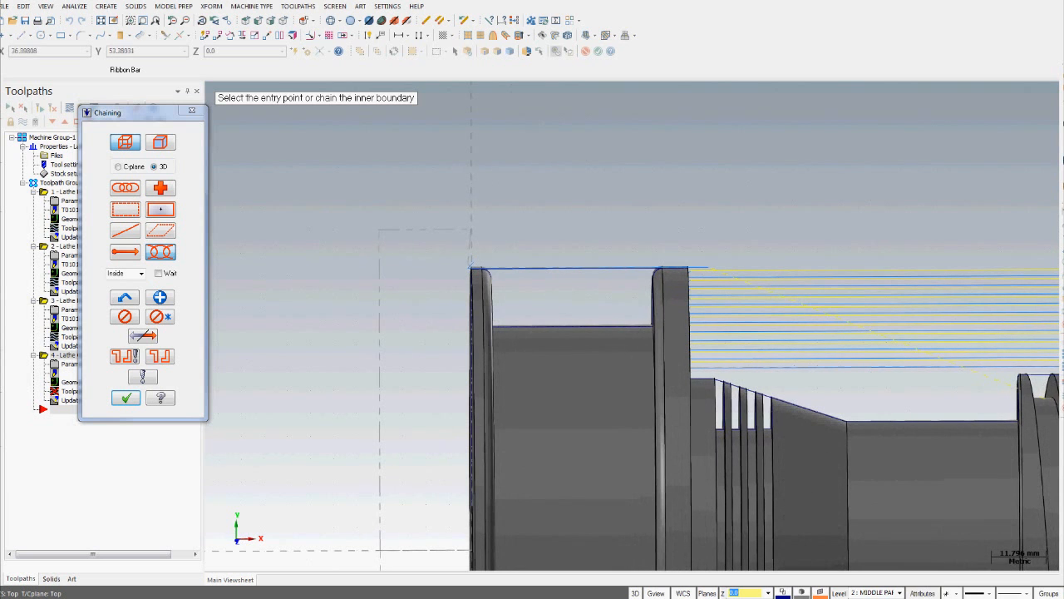
left_click(655, 278)
left_click(143, 335)
middle_click_drag(493, 268, 458, 269)
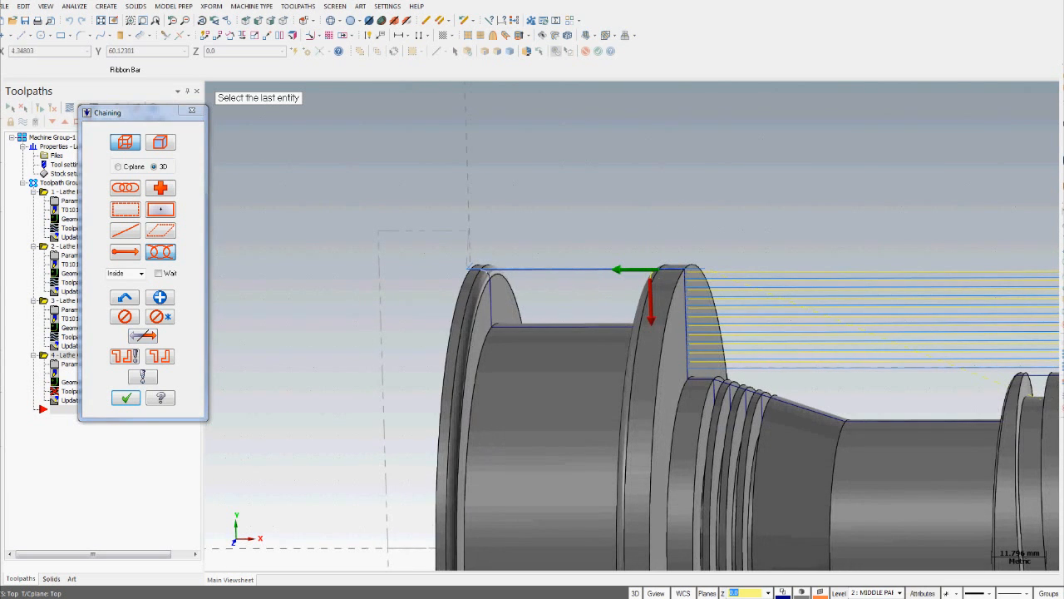
left_click(481, 269)
middle_click_drag(467, 268, 463, 270)
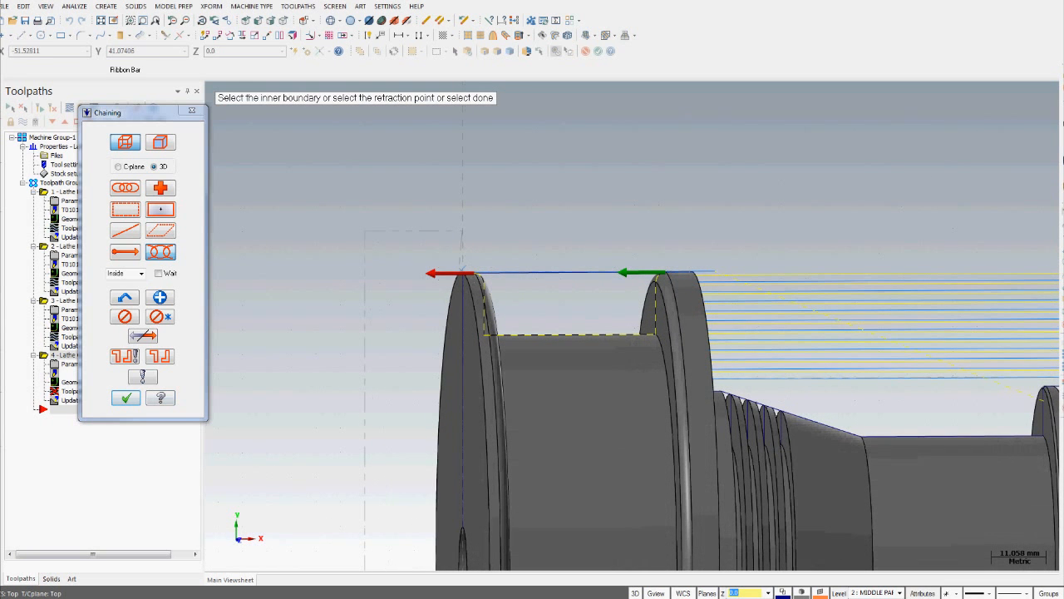
left_click(126, 398)
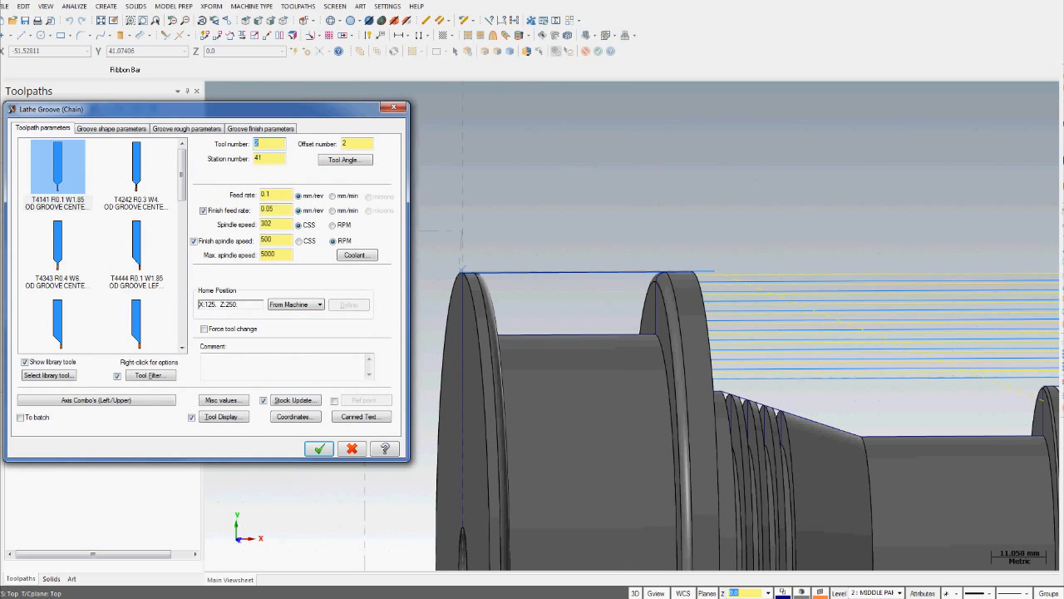
Browse the library tools for the groove operation and select the T151151 R0.4 W4 tool
mouse_move(181, 174)
left_mouse_down()
mouse_move(182, 199)
mouse_move(181, 174)
left_mouse_up()
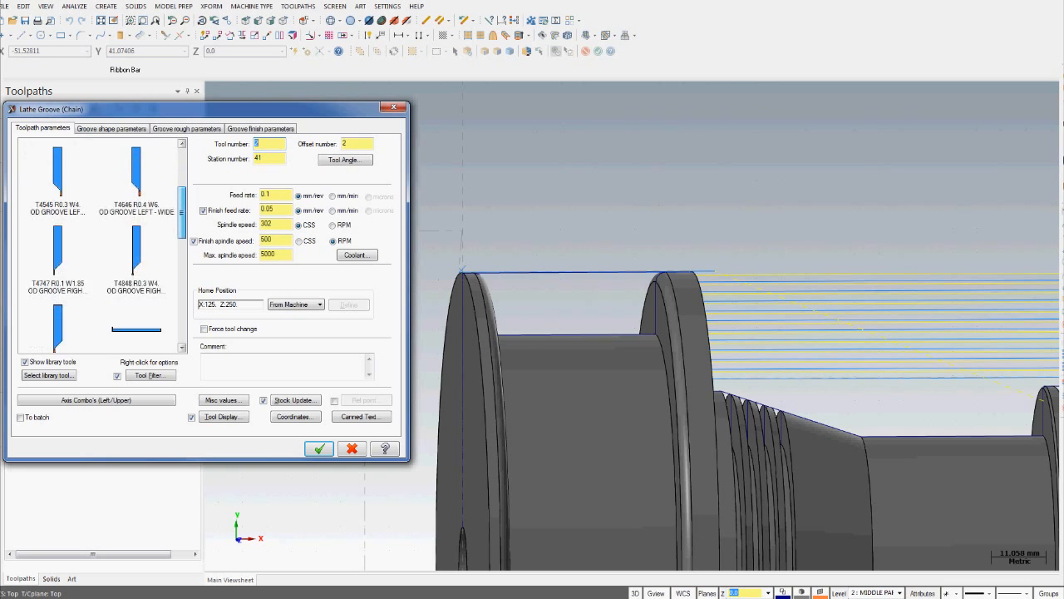
left_click_drag(181, 268, 182, 305)
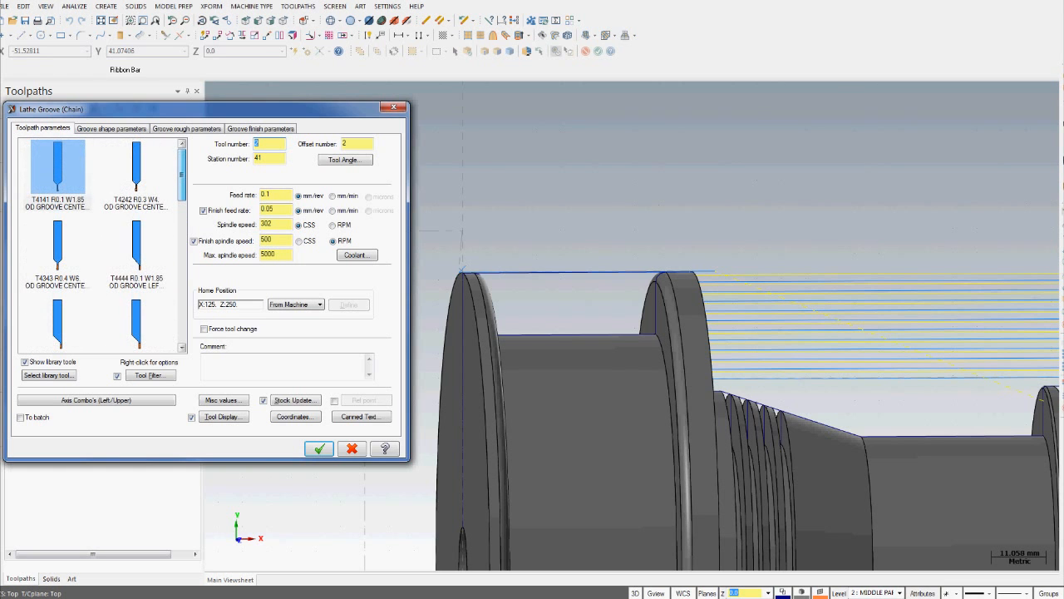
scroll(99, 245, "down", 3)
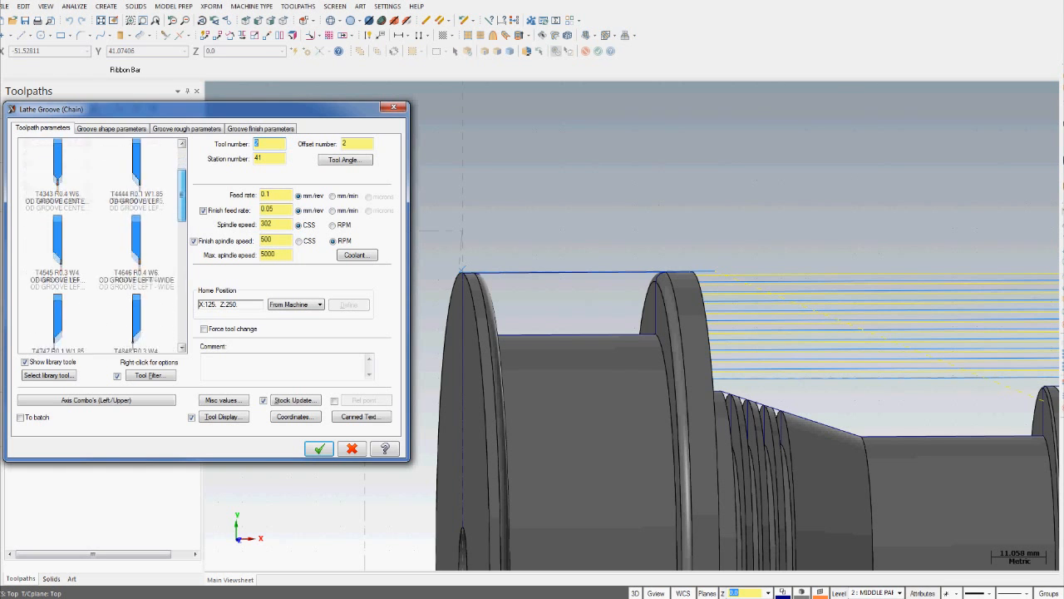
scroll(100, 245, "down", 10)
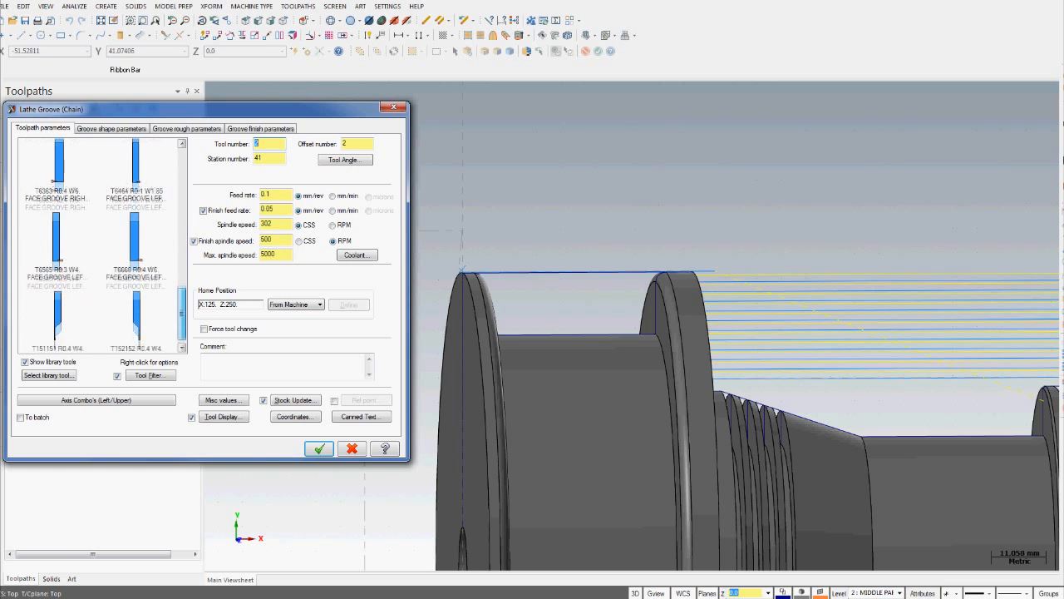
left_click(57, 315)
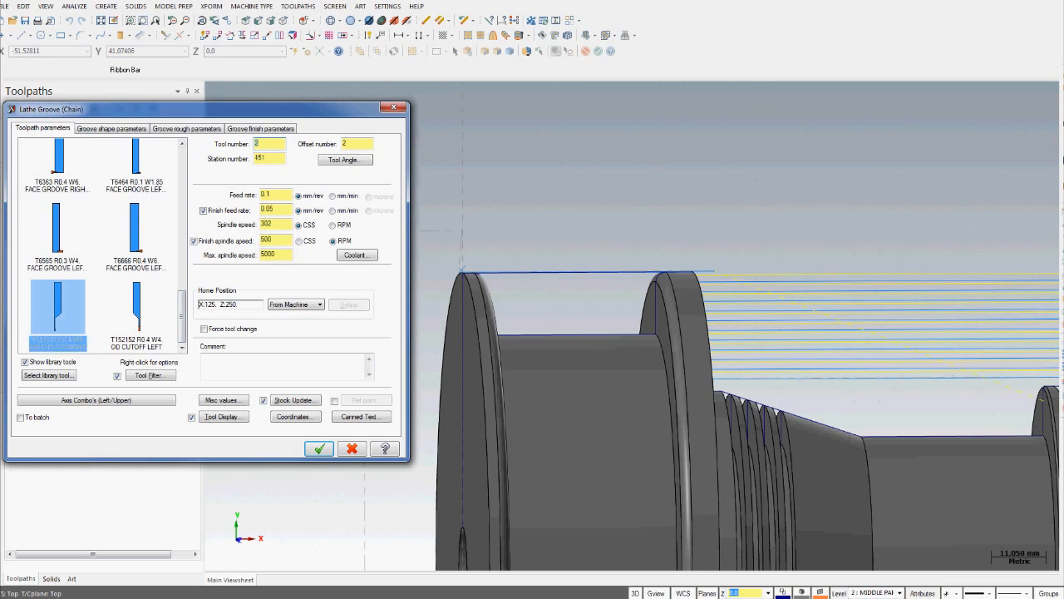
Open the OD CUTOFF RIGHT tool's definition, set holder dimension C to 60 mm, and review the insert geometry
double_click(58, 314)
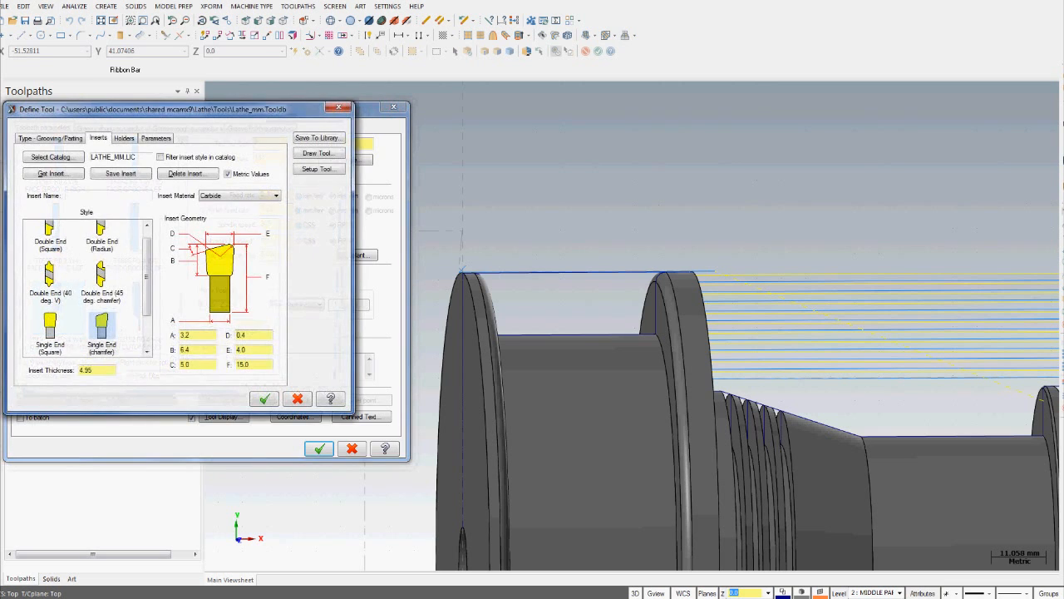
left_click(123, 137)
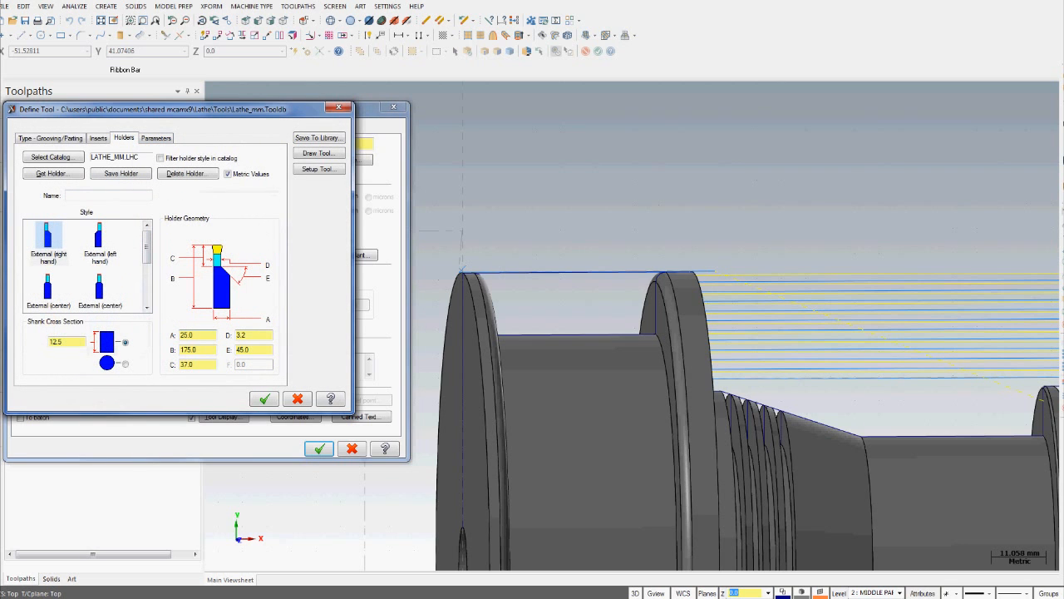
double_click(189, 364)
type("60")
left_click(247, 335)
left_click(98, 138)
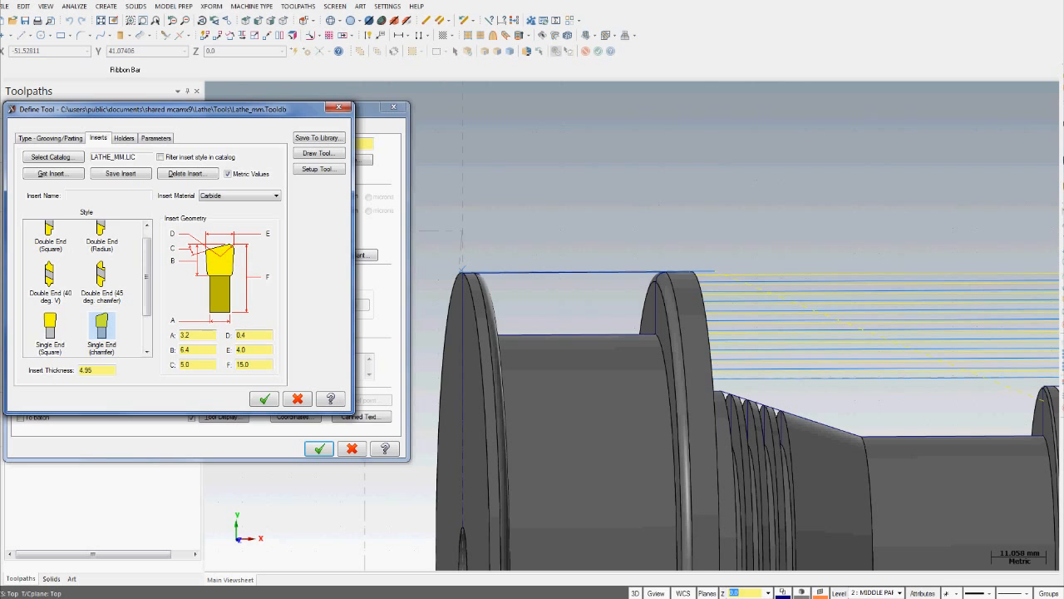
left_click(190, 335)
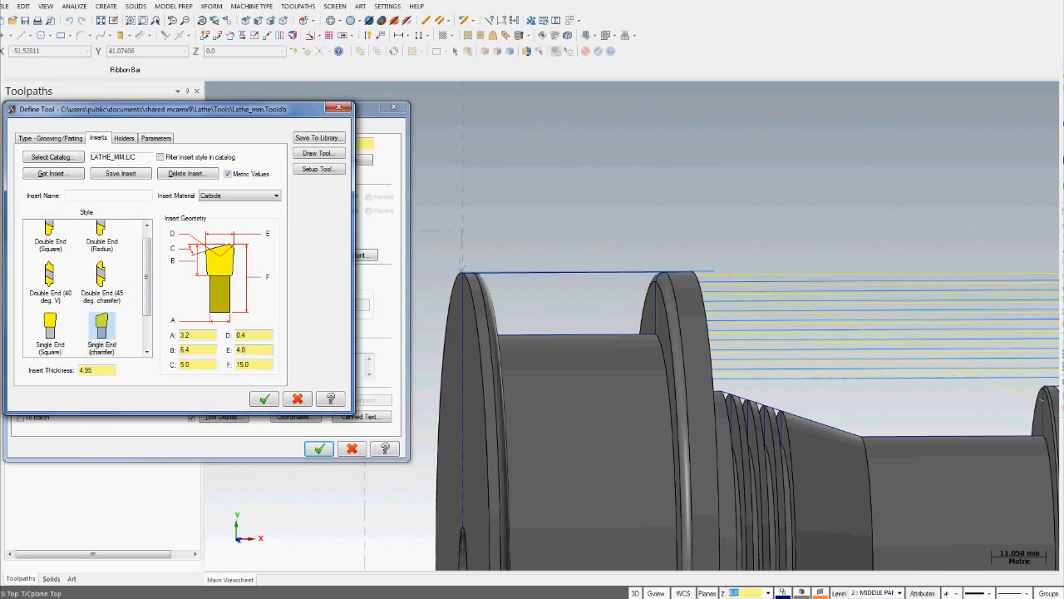
left_click(124, 138)
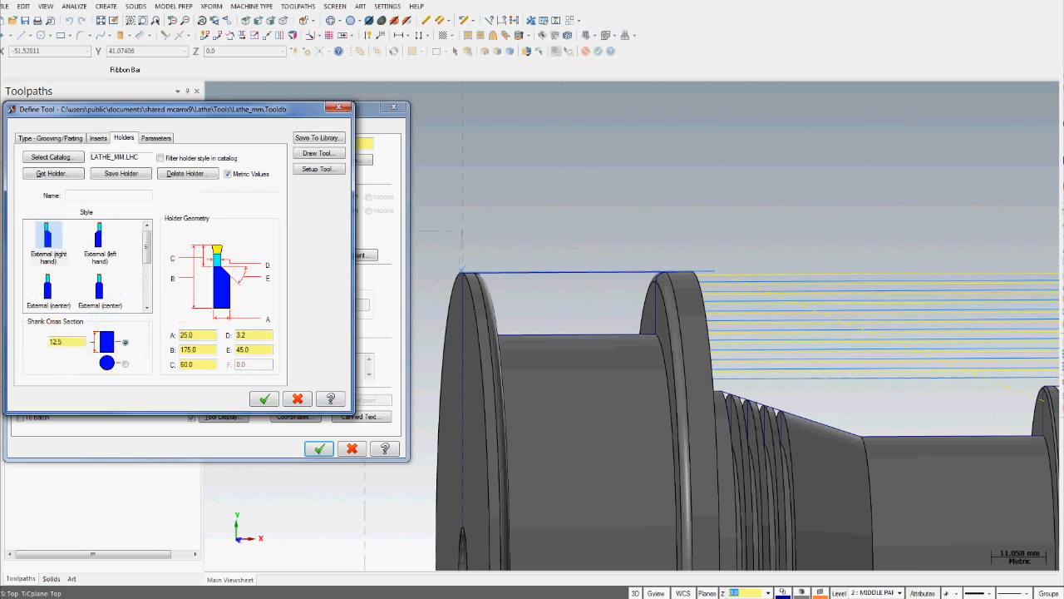
Set the cutoff tool's back offset number to 161, keep its current compensation corner, and accept the tool definition
left_click(156, 138)
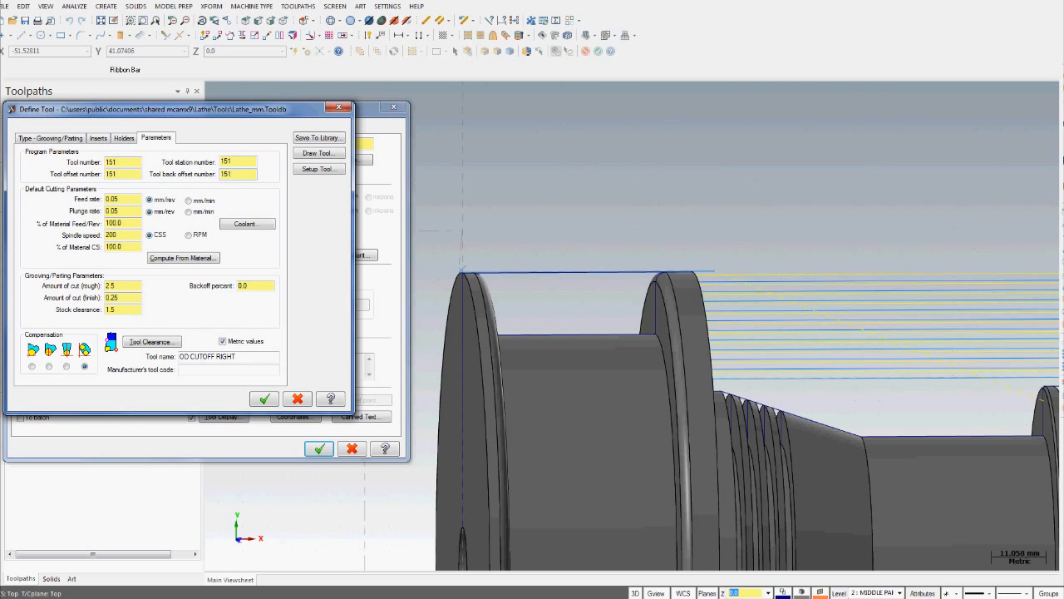
left_click(122, 162)
left_click(122, 174)
type("16")
left_click(31, 366)
left_click(84, 366)
left_click(123, 138)
left_click(155, 137)
left_click(122, 223)
left_click(117, 234)
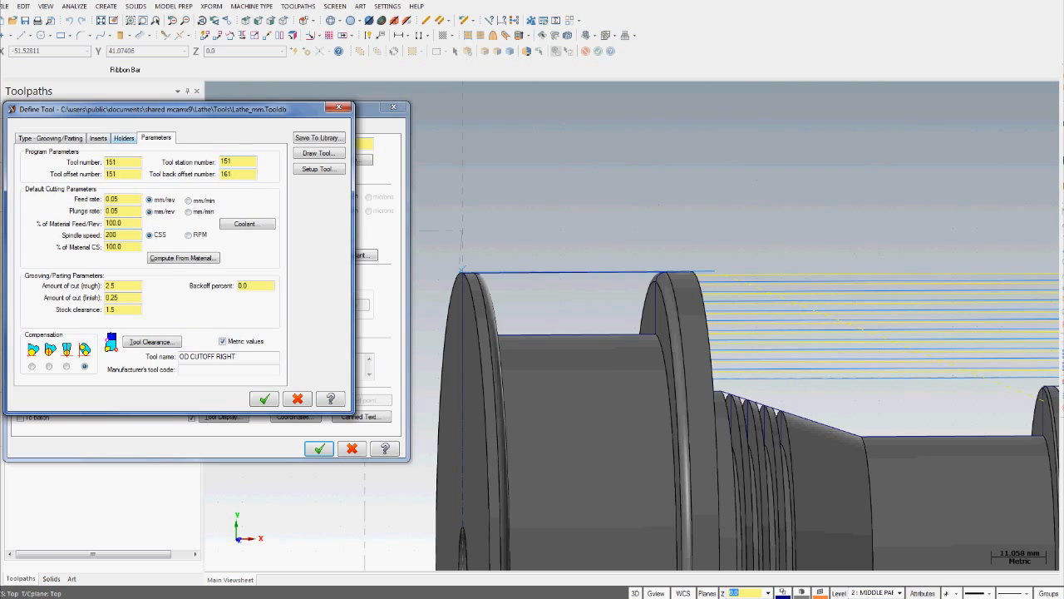
left_click(123, 138)
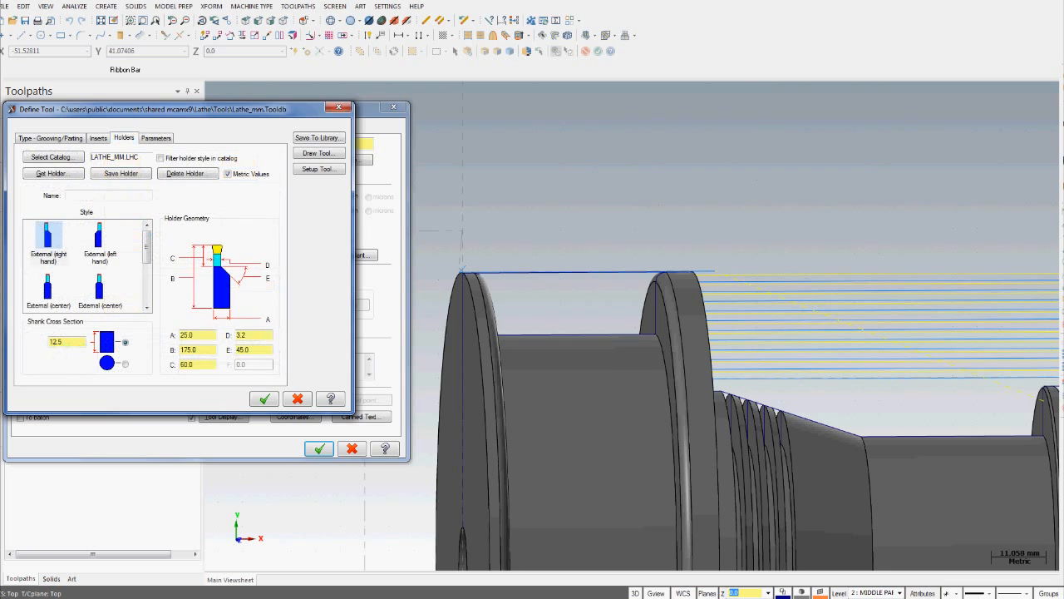
left_click(264, 398)
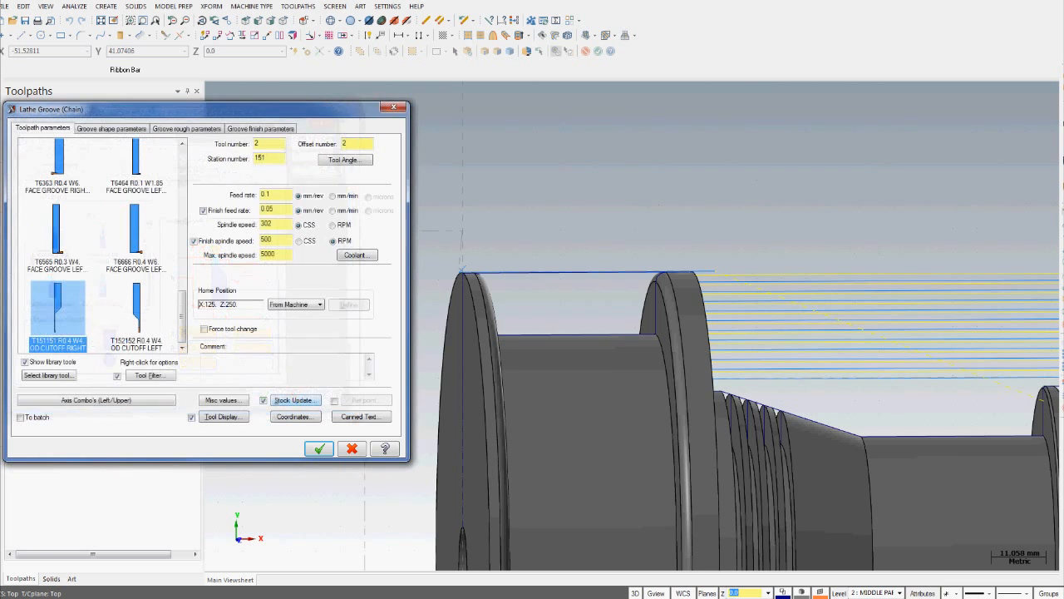
Review the groove shape settings and set the tool angle to 10 degrees in the cutoff tool's setup
left_click(111, 128)
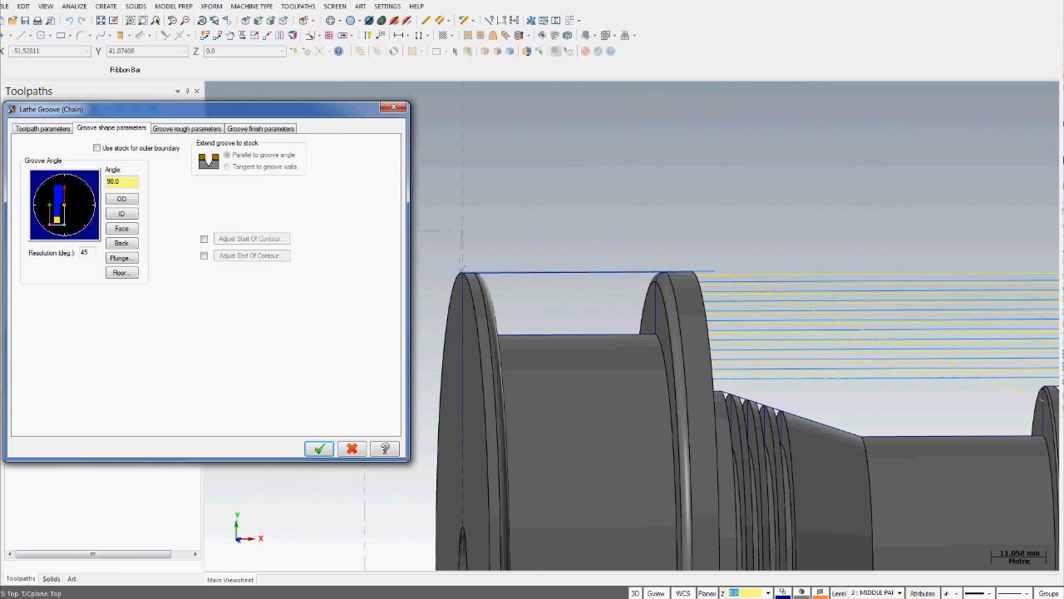
mouse_move(64, 181)
left_mouse_down()
mouse_move(88, 204)
mouse_move(47, 221)
mouse_move(47, 188)
mouse_move(65, 181)
mouse_move(64, 224)
mouse_move(45, 205)
mouse_move(50, 190)
mouse_move(83, 205)
mouse_move(64, 224)
mouse_move(50, 219)
mouse_move(64, 184)
left_mouse_up()
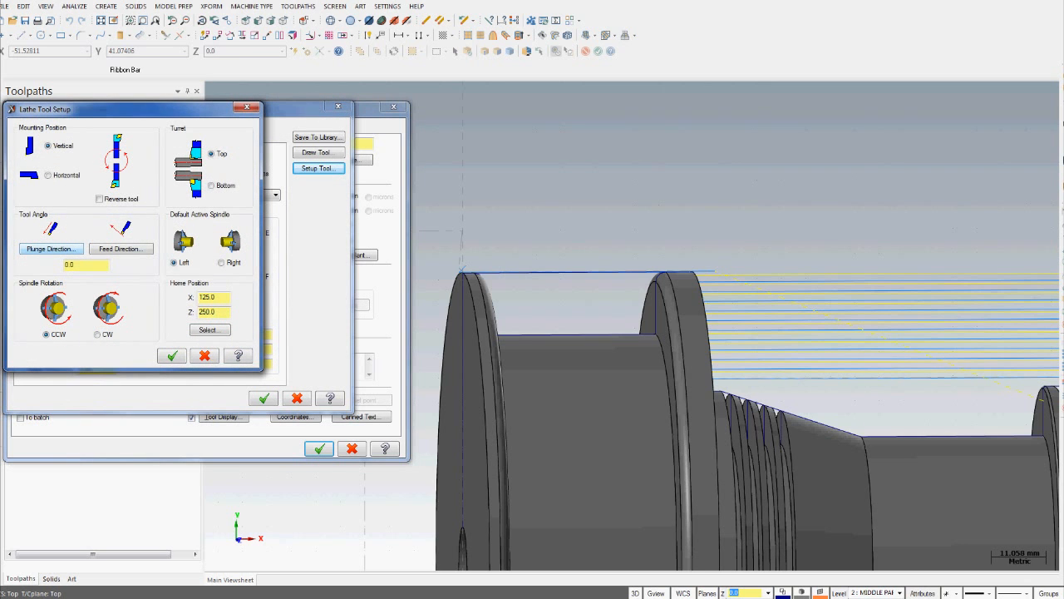
double_click(69, 265)
type("10")
key("Return")
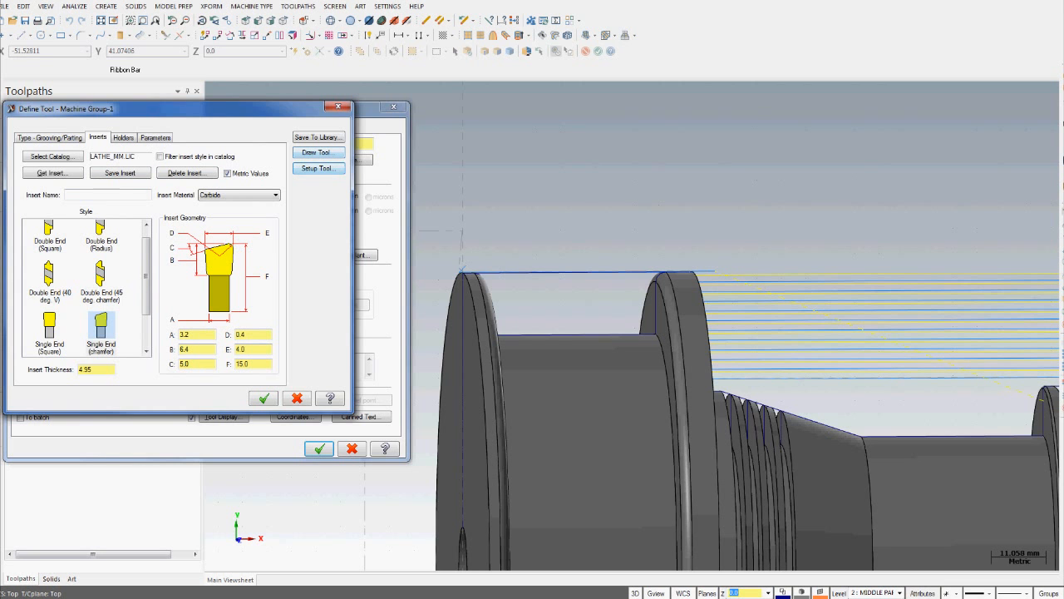
Draw the cutoff tool to examine its tilted outline, return to its definition and look through the insert styles
left_click(319, 152)
scroll(641, 337, "up", 1)
scroll(640, 343, "down", 1)
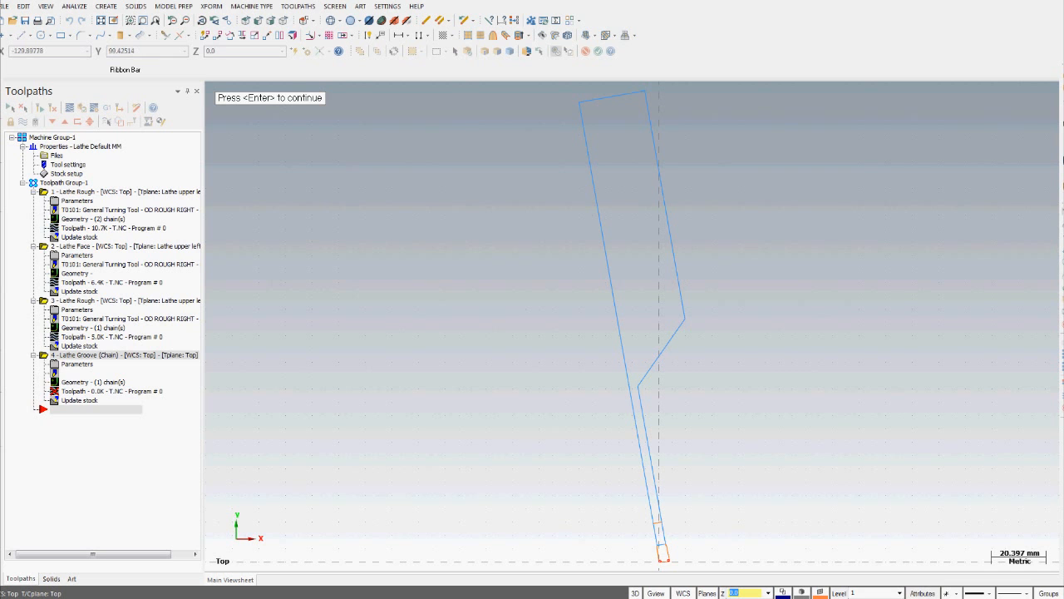
key("Return")
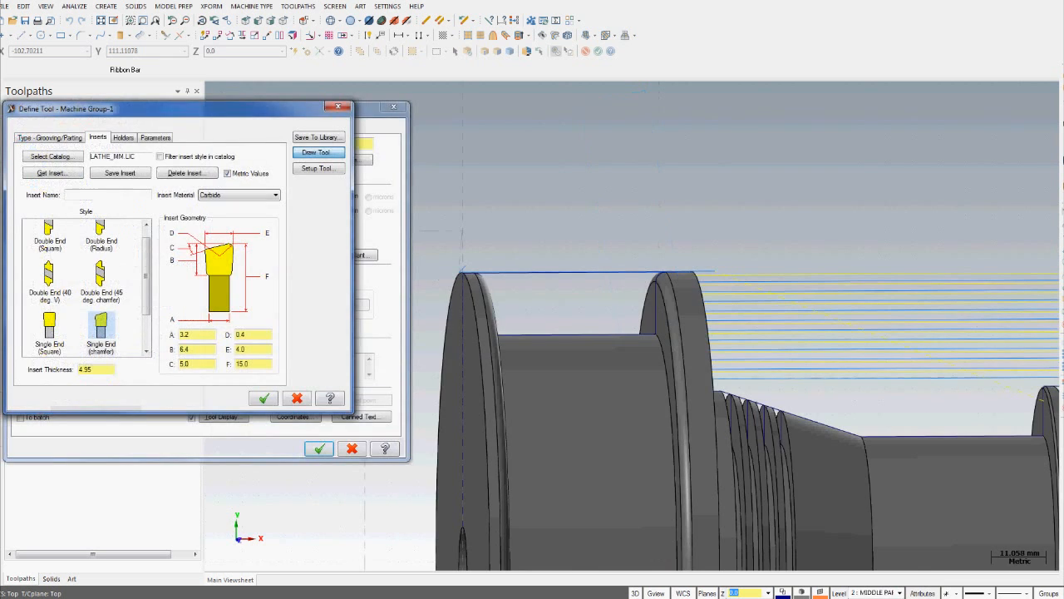
scroll(86, 287, "up", 3)
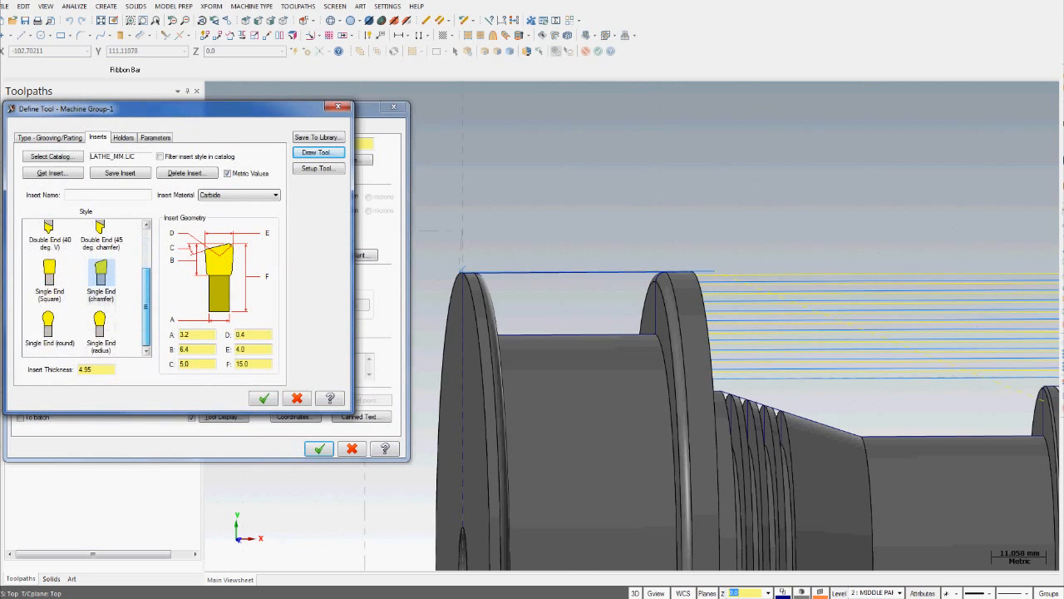
scroll(86, 287, "down", 3)
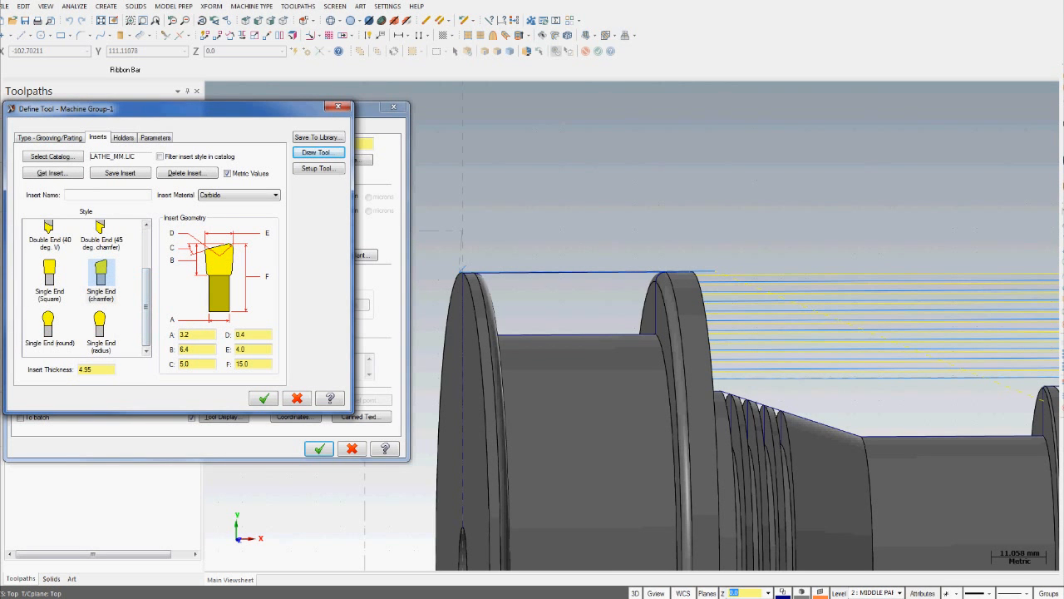
Reset the tool angle to 0 in the cutoff tool's setup and accept the tool definition
left_click(319, 168)
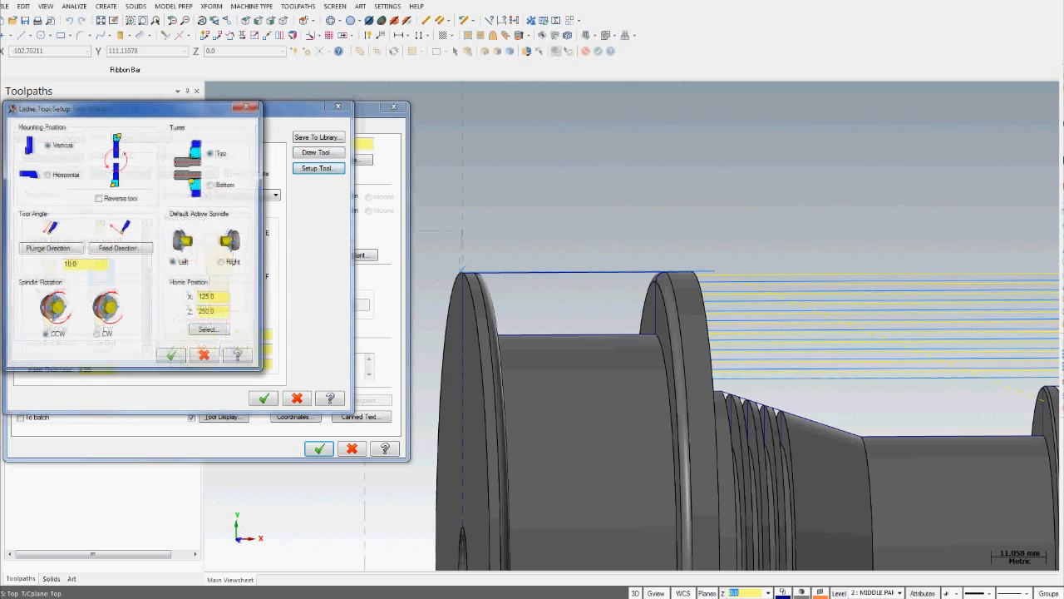
double_click(85, 265)
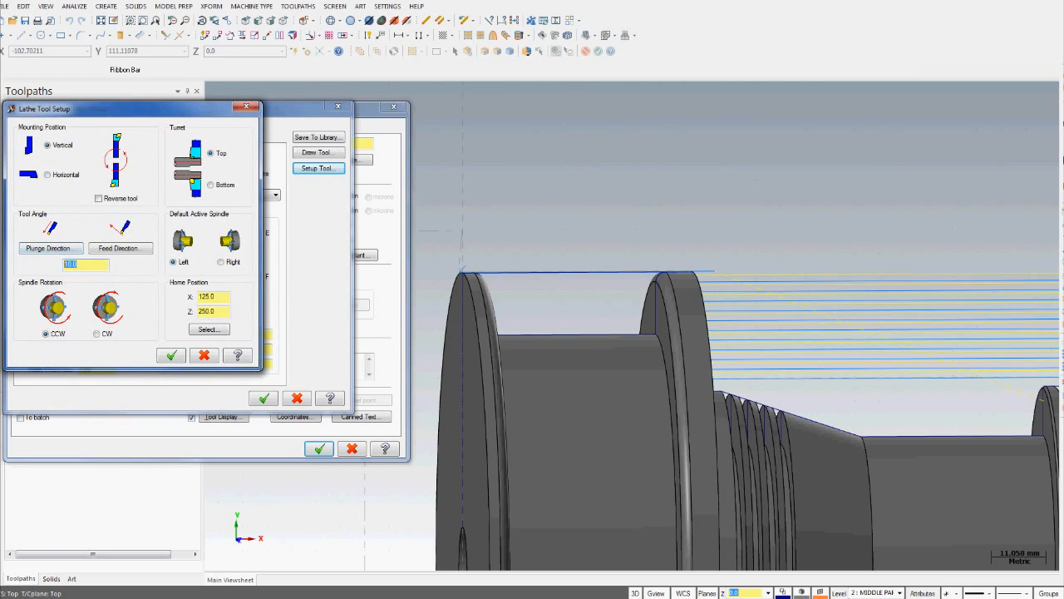
type("0")
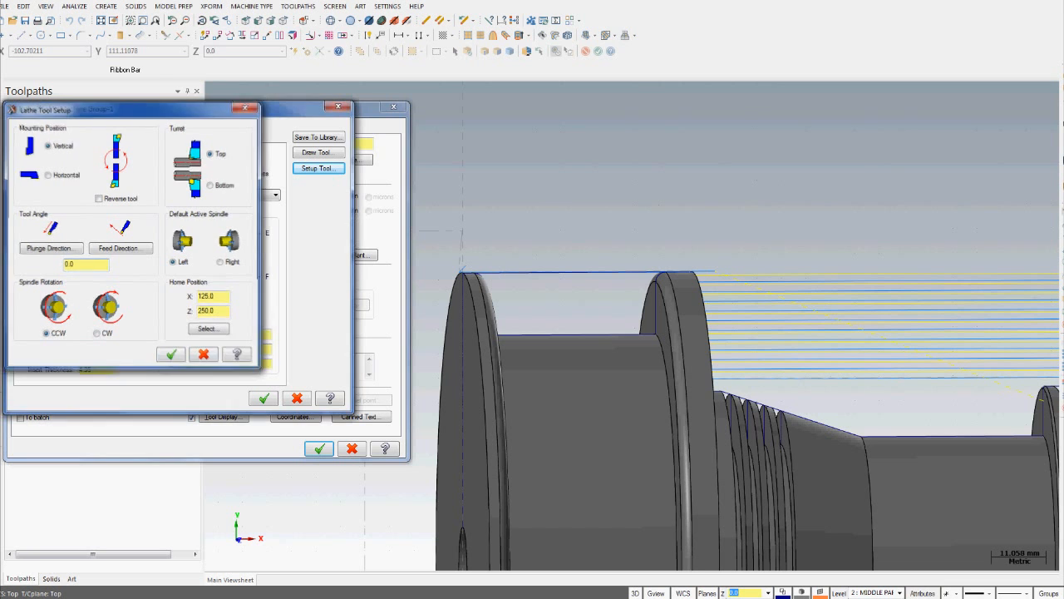
key("Return")
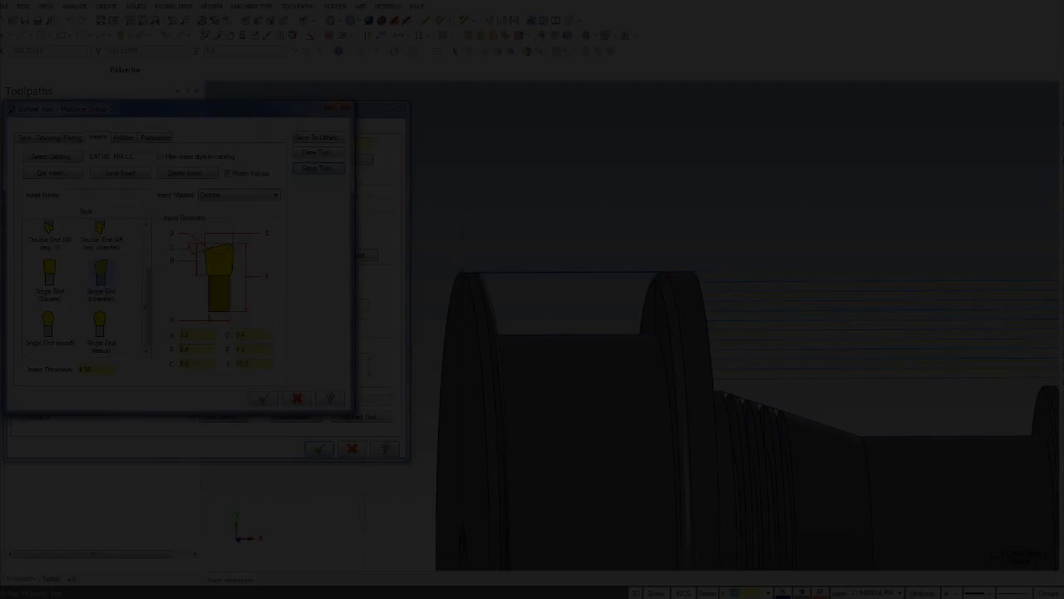
key("Return")
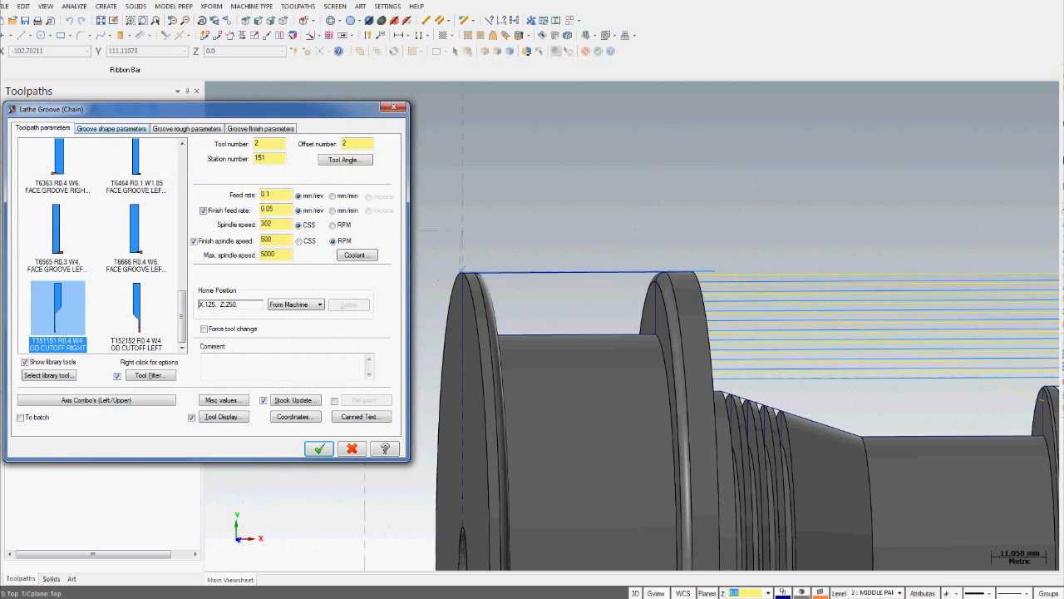
Try the ID and Face groove angles, set the groove angle to OD, and use the stock for the outer boundary
left_click(111, 128)
left_click(42, 128)
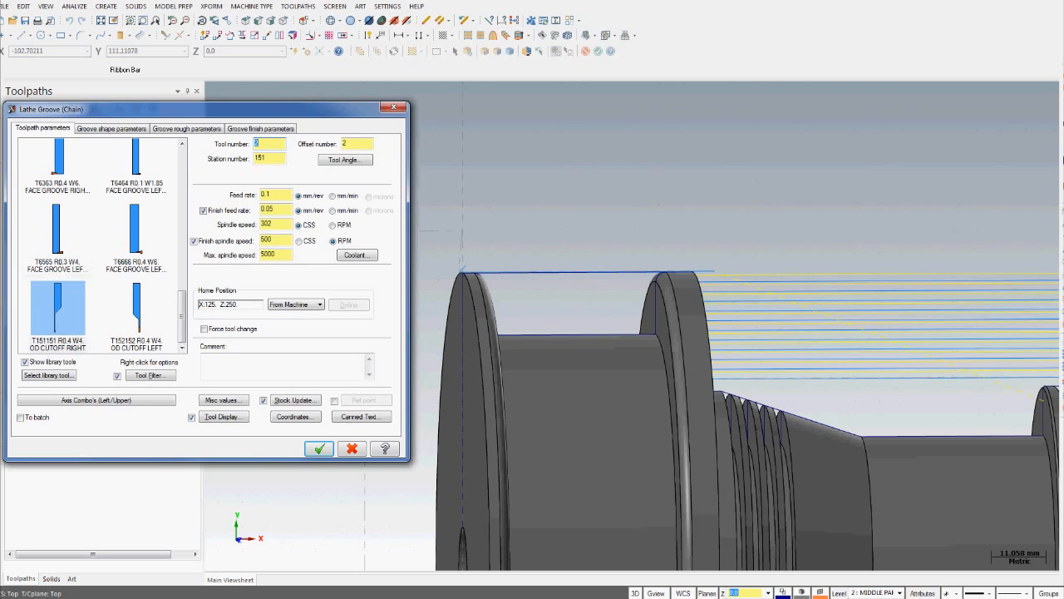
mouse_move(57, 308)
left_click(110, 128)
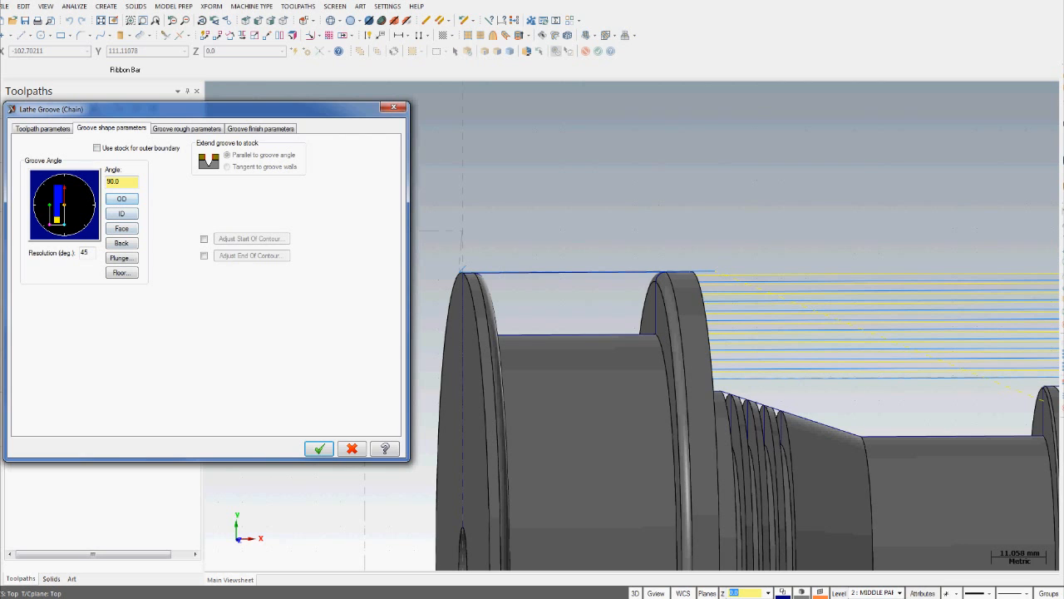
left_click(122, 213)
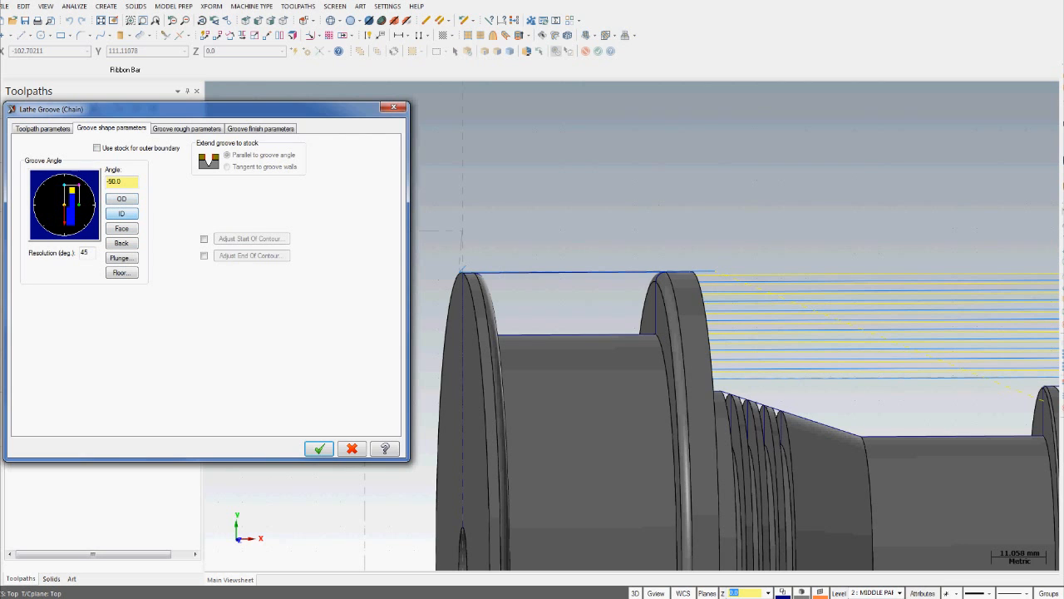
left_click(122, 228)
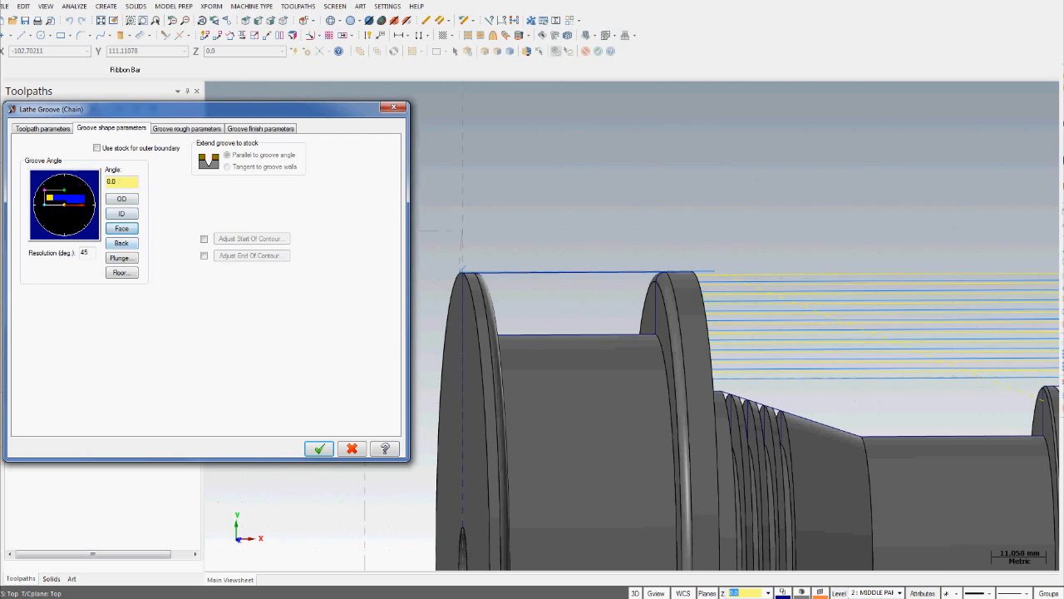
left_click(121, 198)
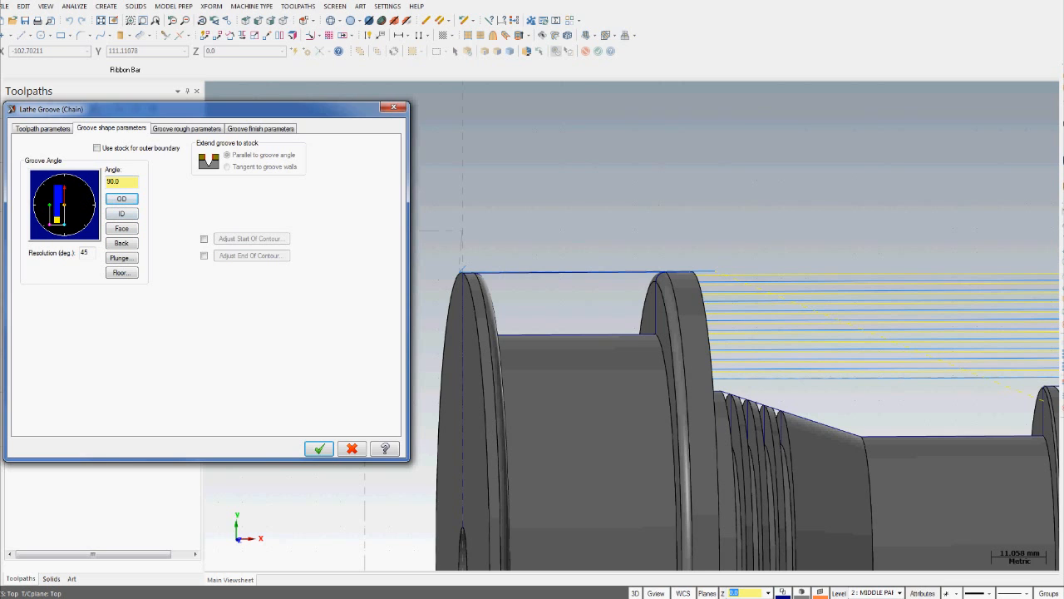
left_click(97, 148)
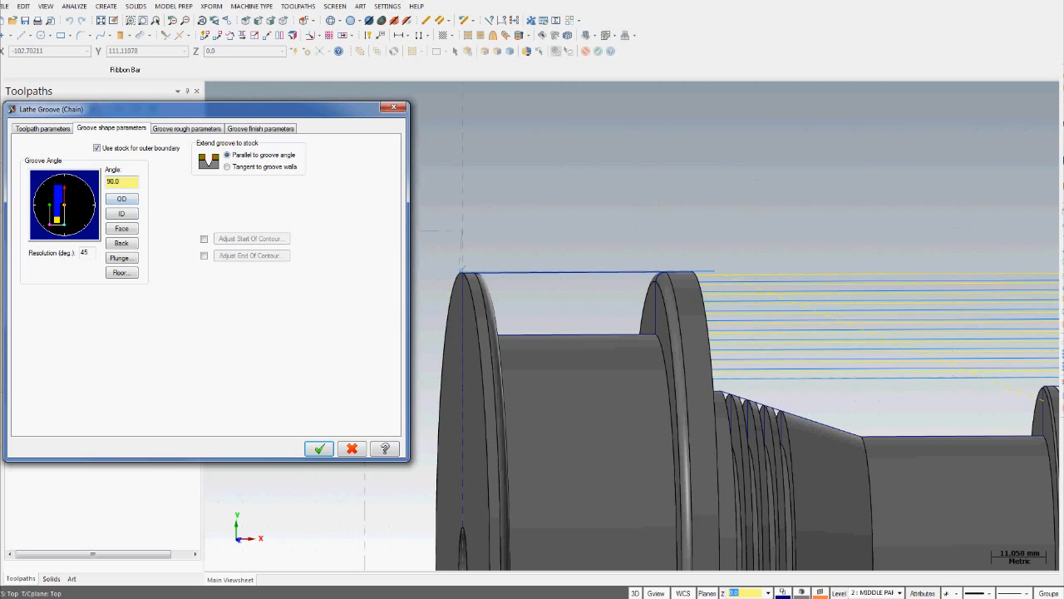
Review the groove rough parameters: stock clearance, stock to leave in X and Z, groove wall types and cut directions
left_click(186, 128)
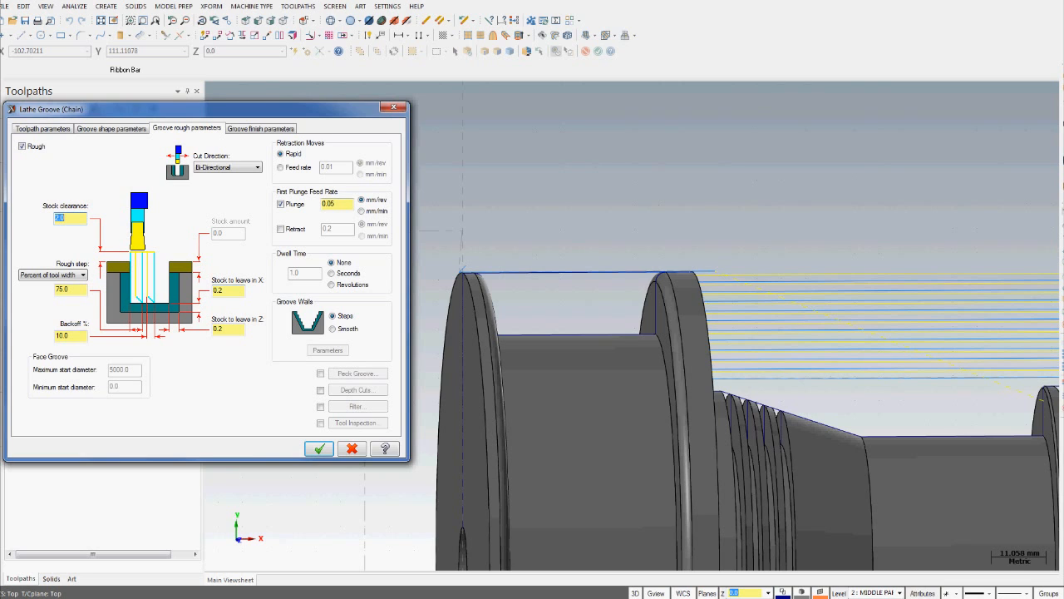
left_click(228, 290)
left_click_drag(66, 217, 55, 218)
left_click(223, 329)
left_click(333, 329)
left_click(332, 316)
left_click(228, 167)
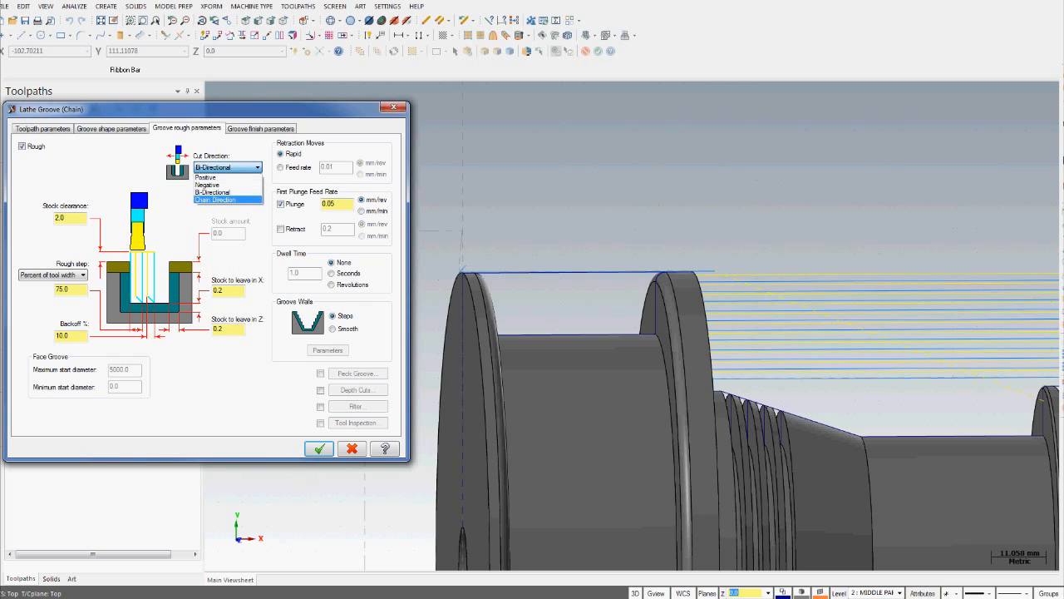
left_click(228, 167)
Turn off the groove's finish pass, keep Bi-Directional roughing, and generate the groove toolpath
left_click(260, 128)
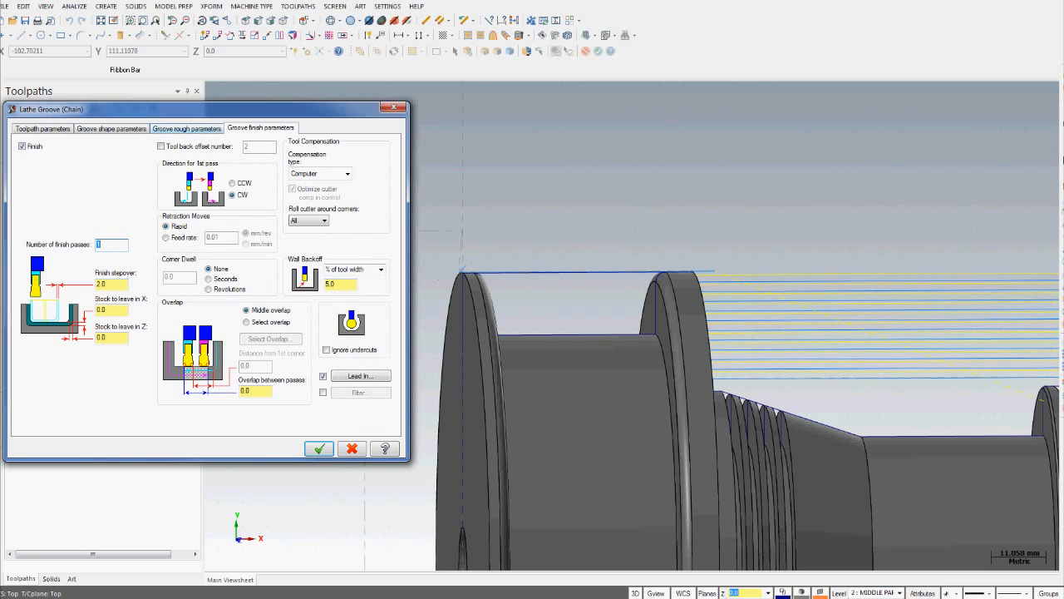
left_click(187, 128)
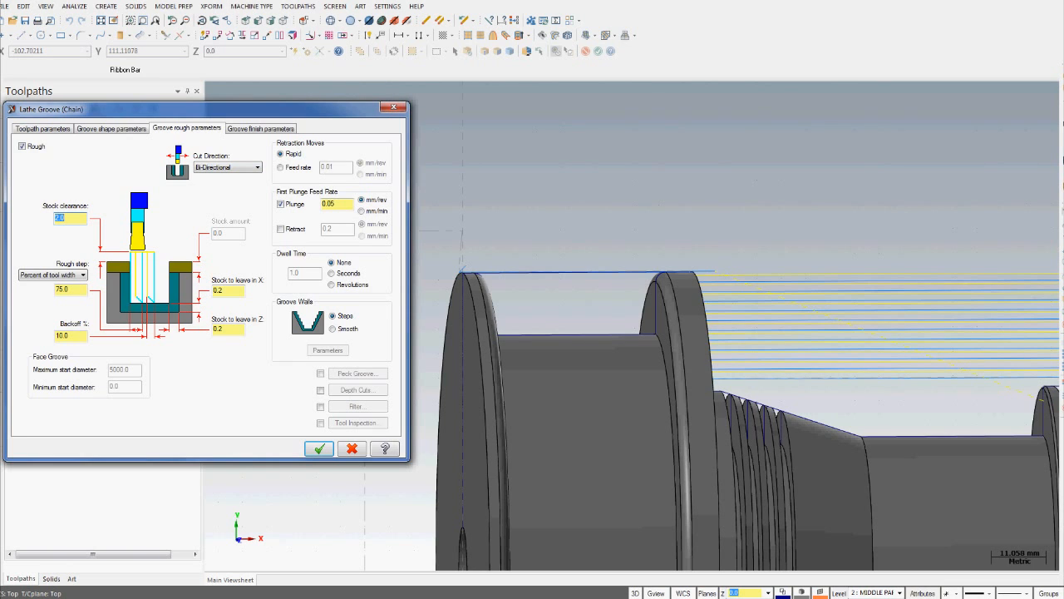
left_click(227, 168)
left_click(227, 167)
left_click(260, 128)
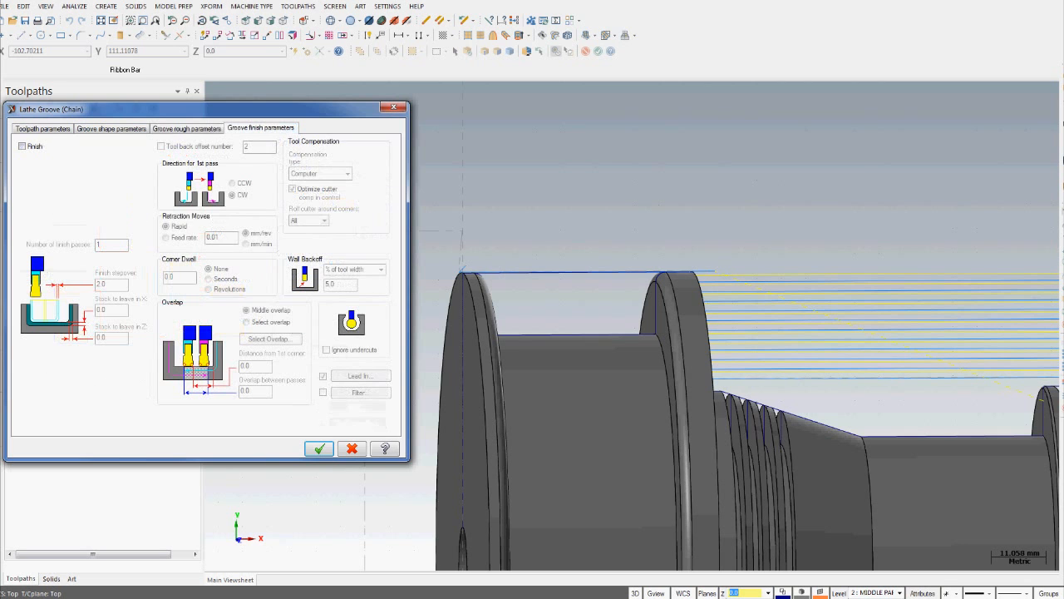
left_click(186, 128)
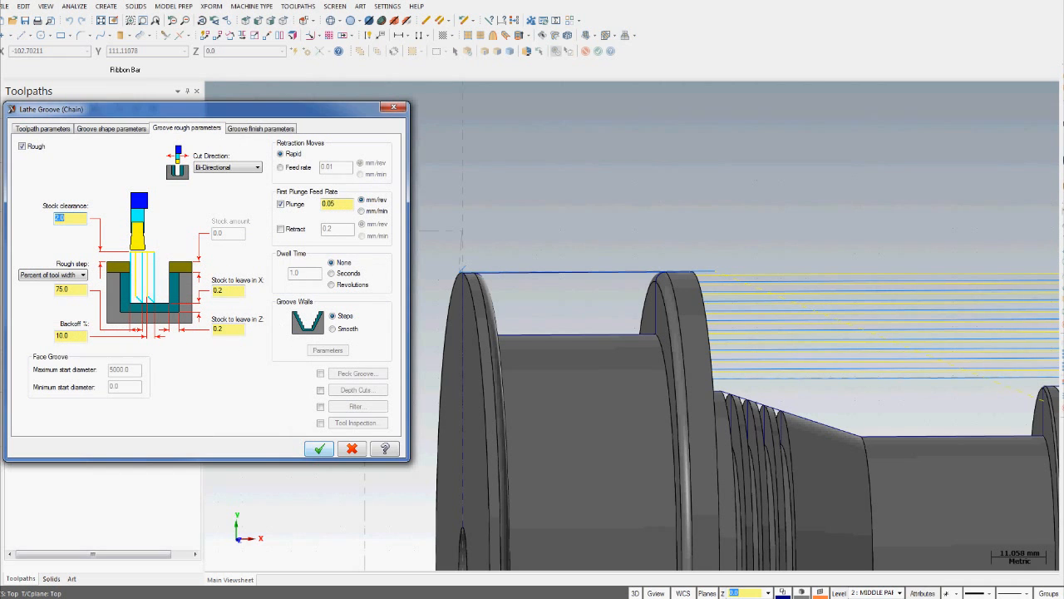
left_click(319, 449)
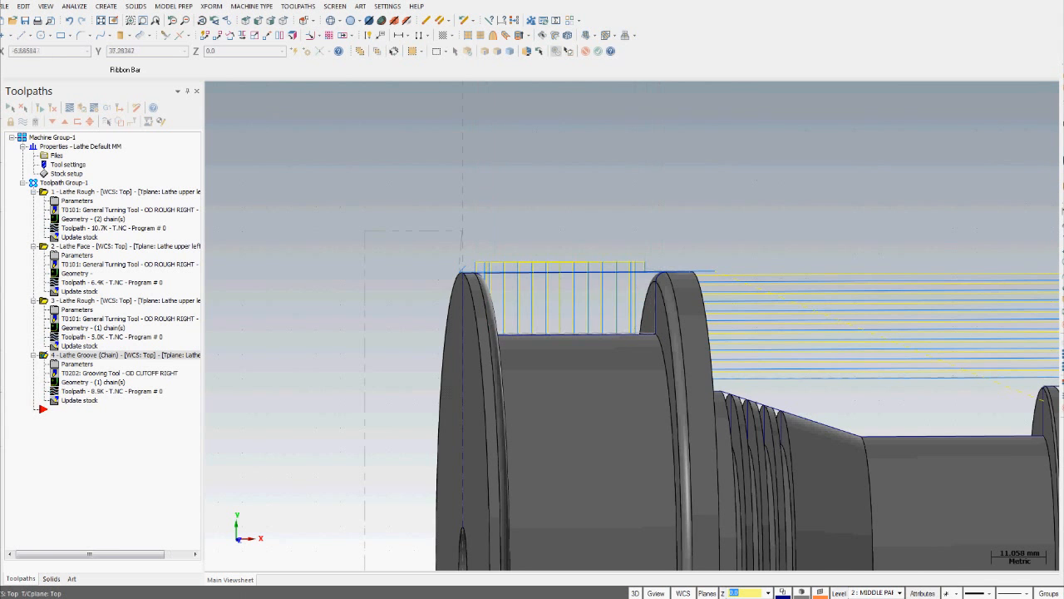
scroll(632, 375, "down", 5)
key("alt+1")
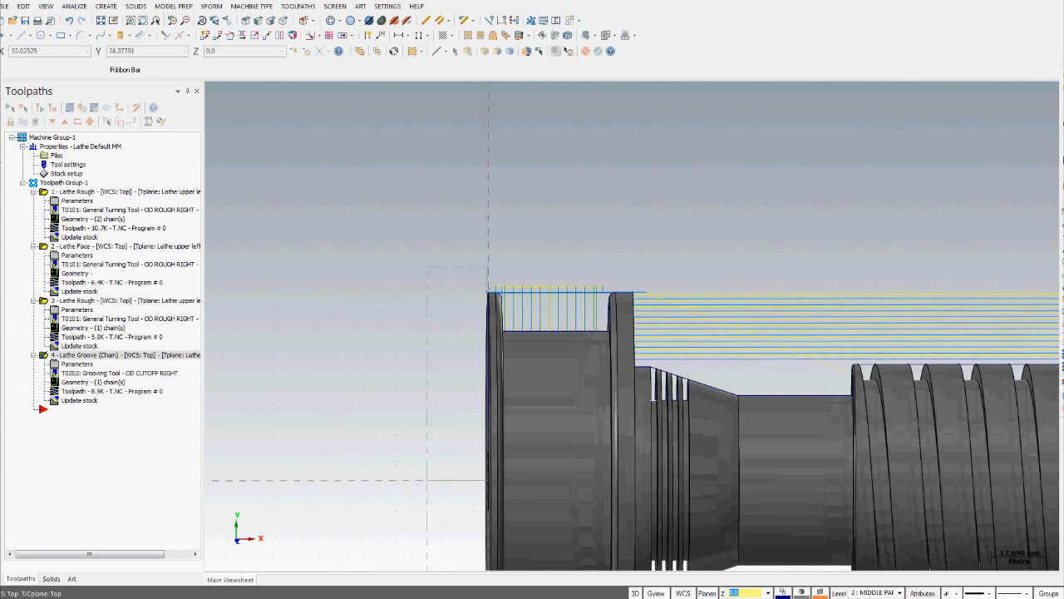
Inspect the groove roughing toolpath between the two flanges, including its passes near the filleted flange wall
scroll(651, 404, "up", 1)
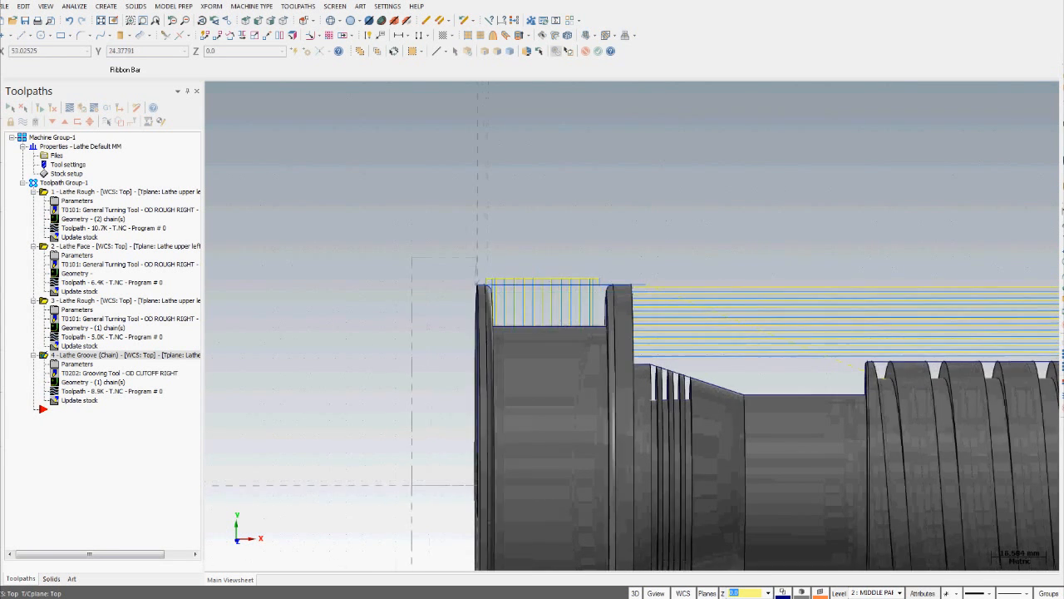
scroll(576, 362, "up", 5)
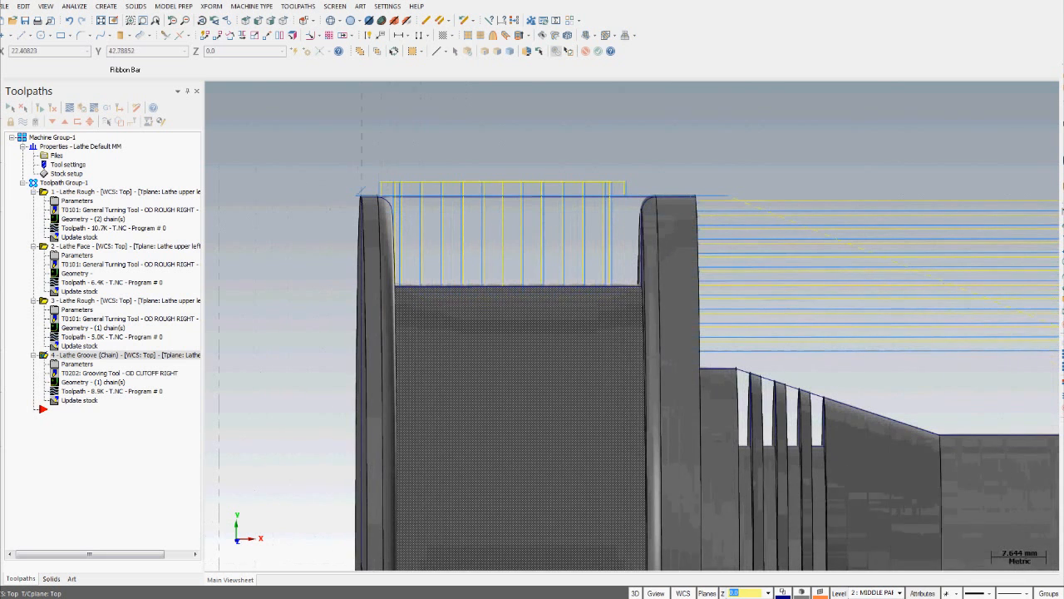
scroll(386, 207, "up", 1)
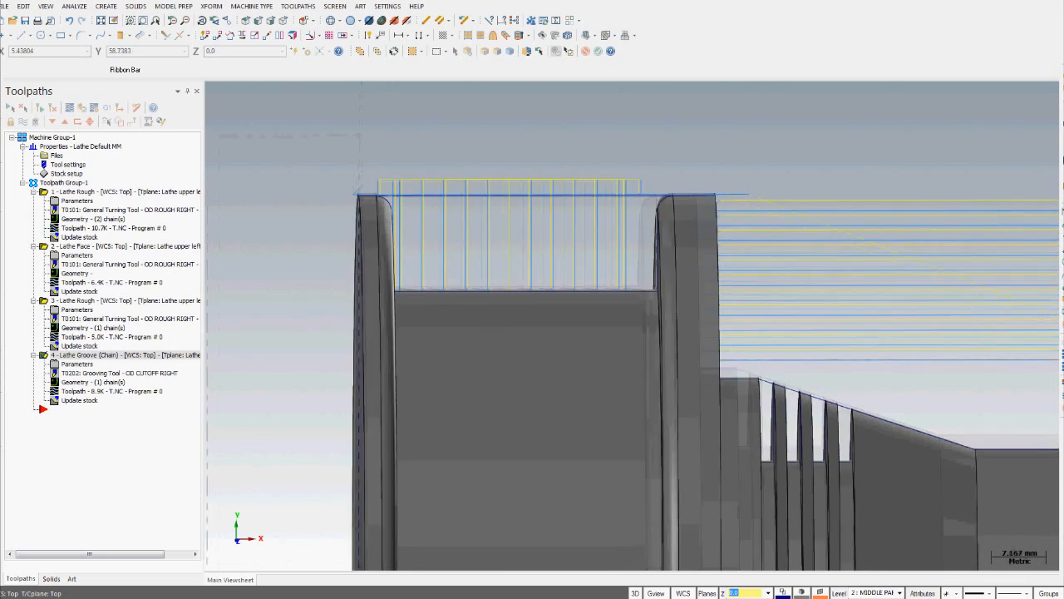
scroll(389, 211, "up", 4)
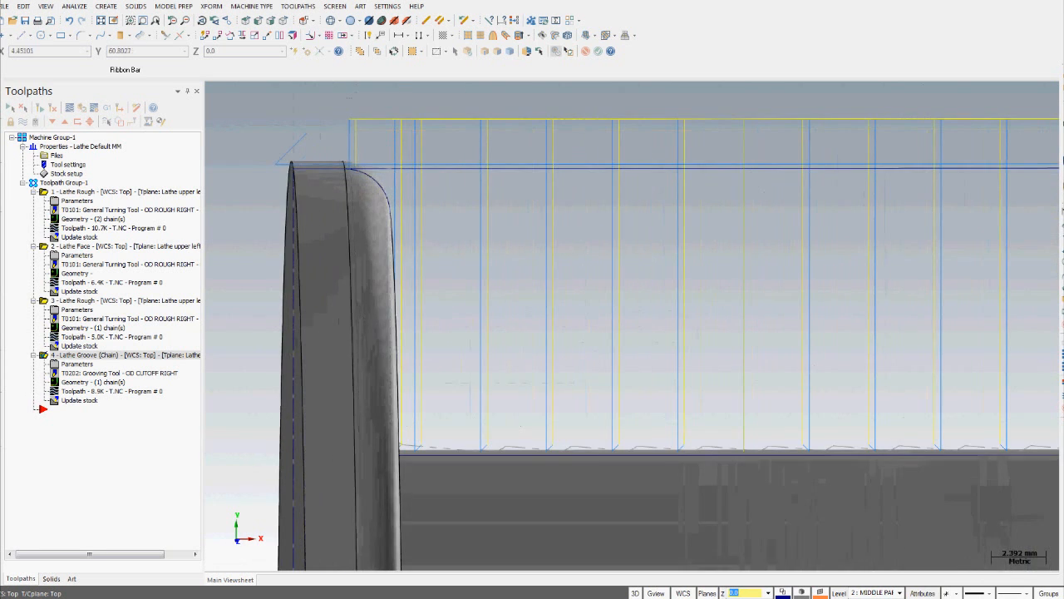
scroll(391, 208, "down", 1)
scroll(582, 382, "down", 6)
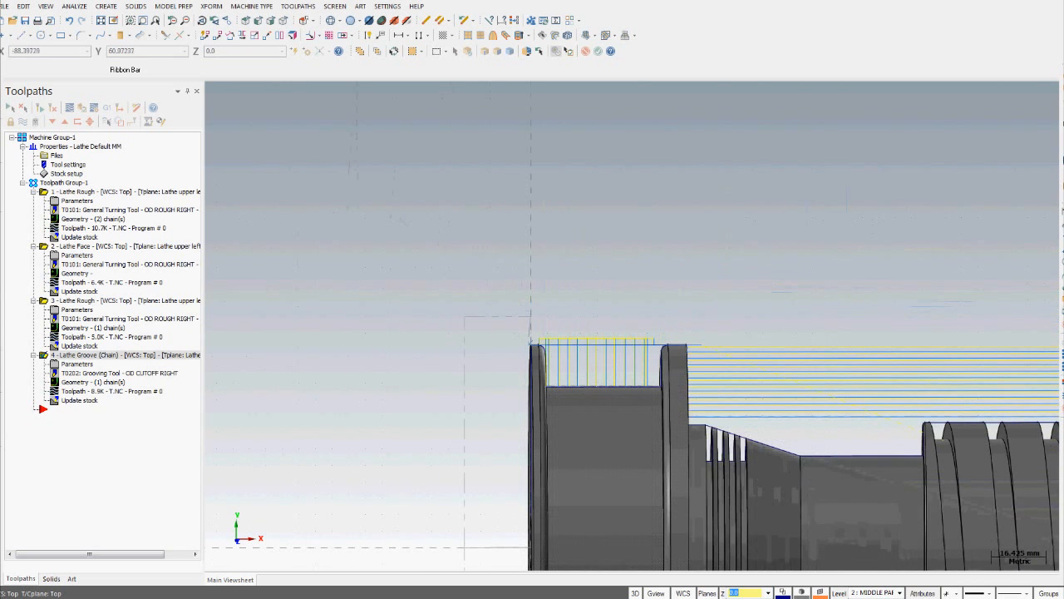
Try the Positive and Negative cut directions for roughing the groove between the flanges, regenerating the toolpath for each
left_click(76, 363)
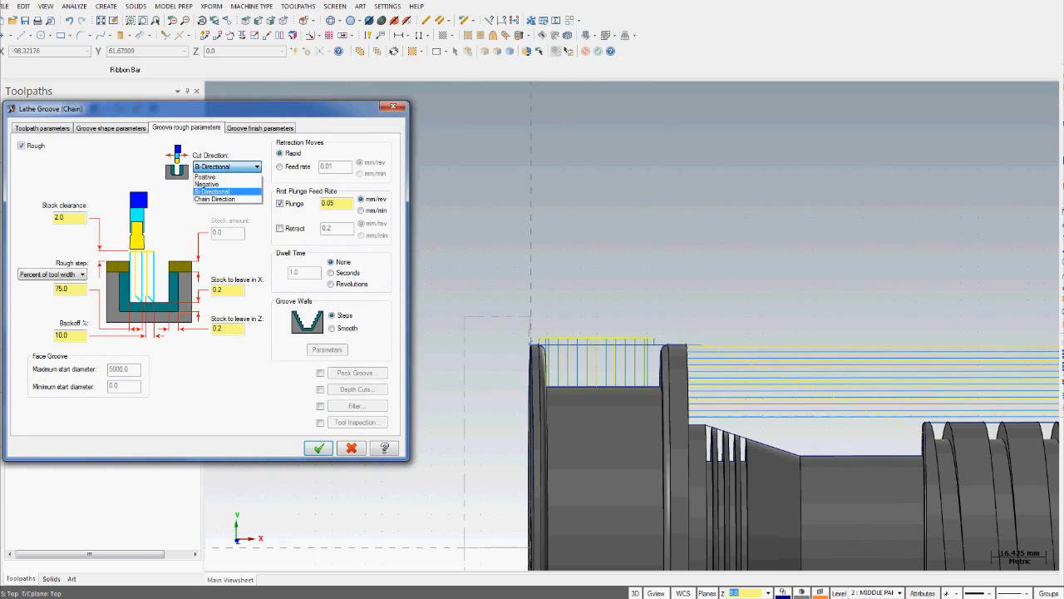
left_click(206, 176)
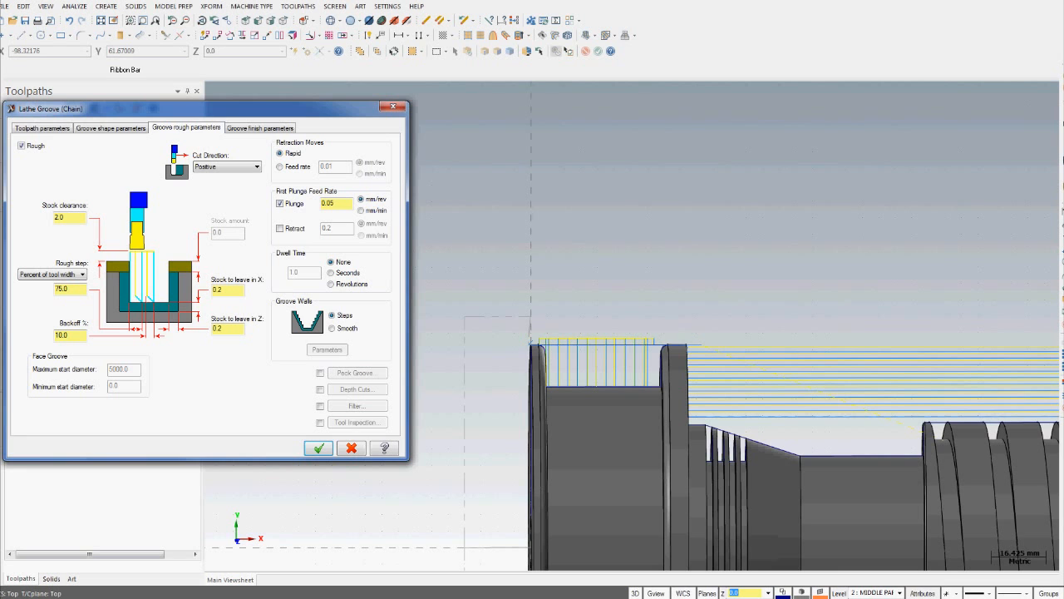
left_click(317, 448)
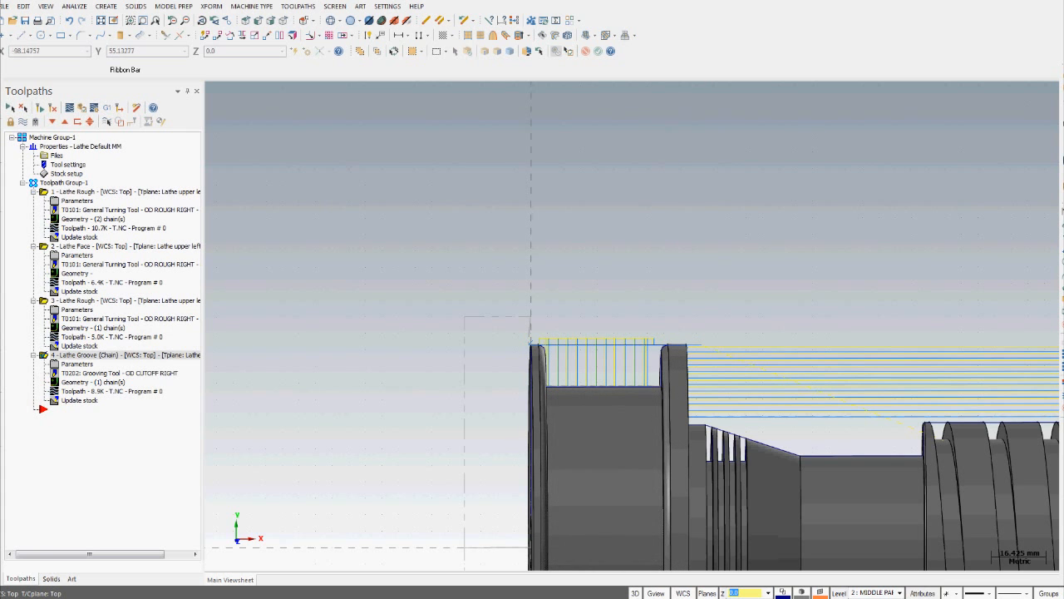
left_click(76, 363)
left_click(226, 166)
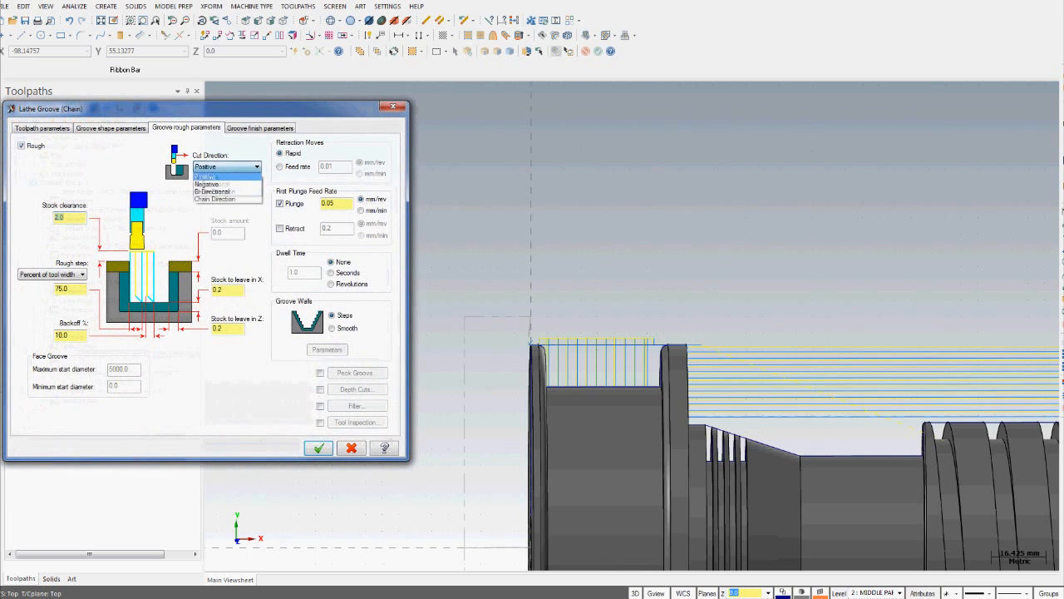
left_click(217, 184)
left_click(318, 447)
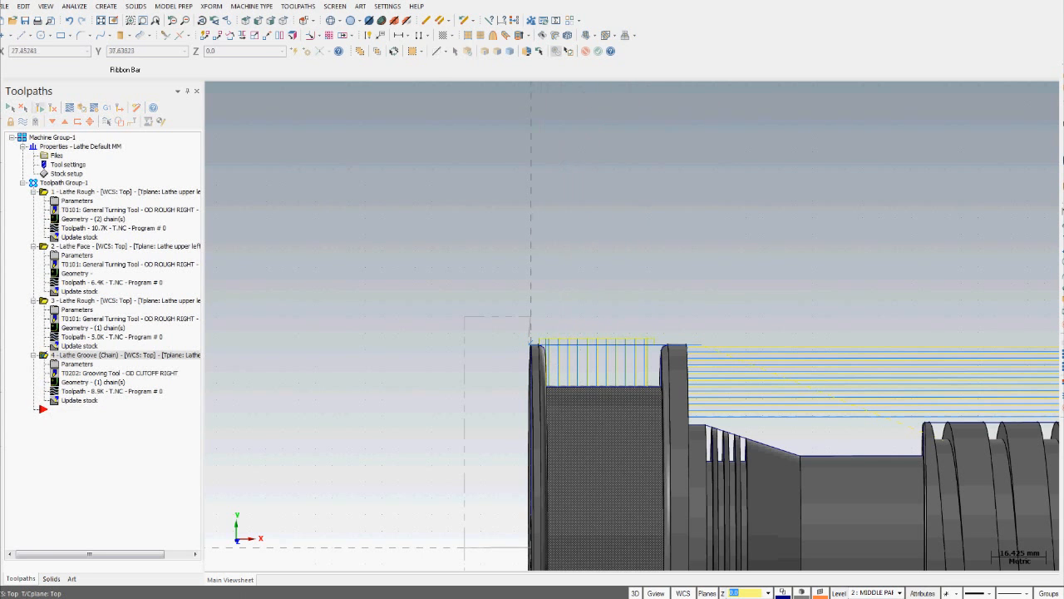
Set the flange groove's rough cut direction to Bi-Directional and turn on Peck Groove and Depth Cuts
left_click(76, 364)
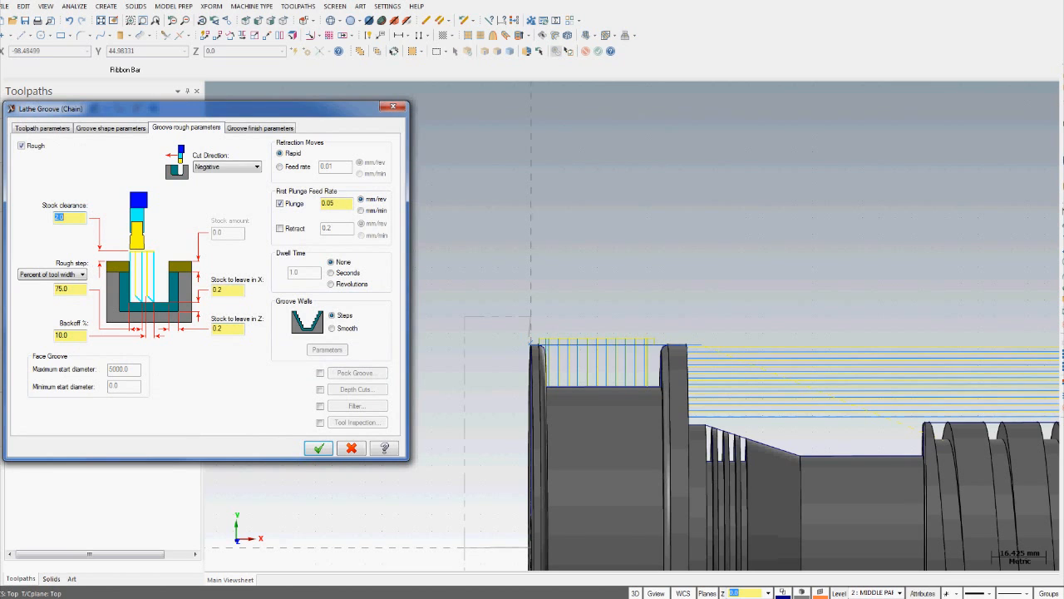
left_click(226, 166)
left_click(218, 192)
left_click(320, 372)
left_click(320, 389)
Accept pecking on the first plunge only with a depth of 3.0, and regenerate the flange groove toolpath
left_click(355, 373)
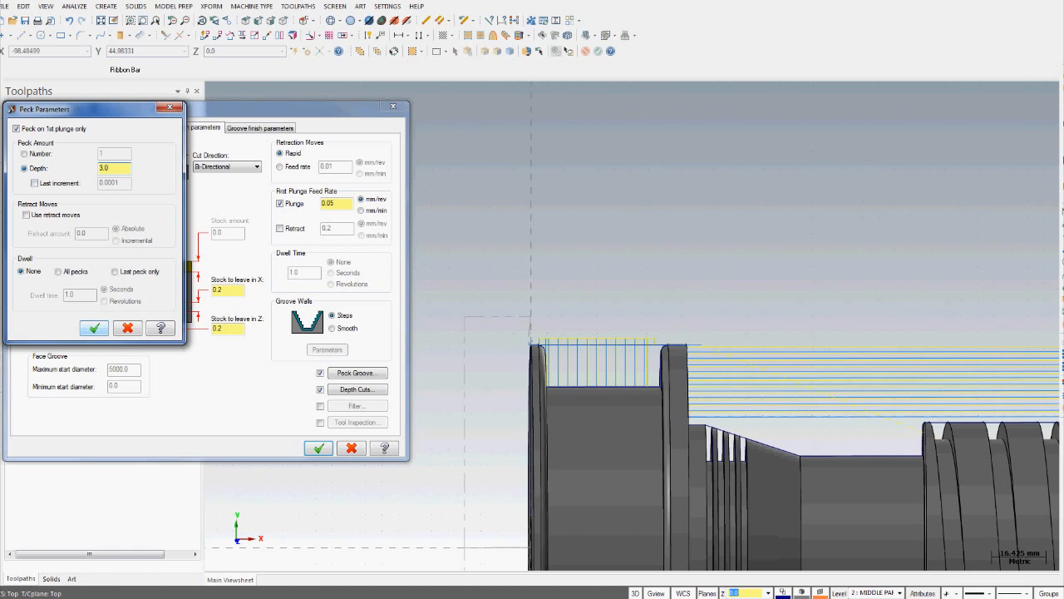
left_click(94, 328)
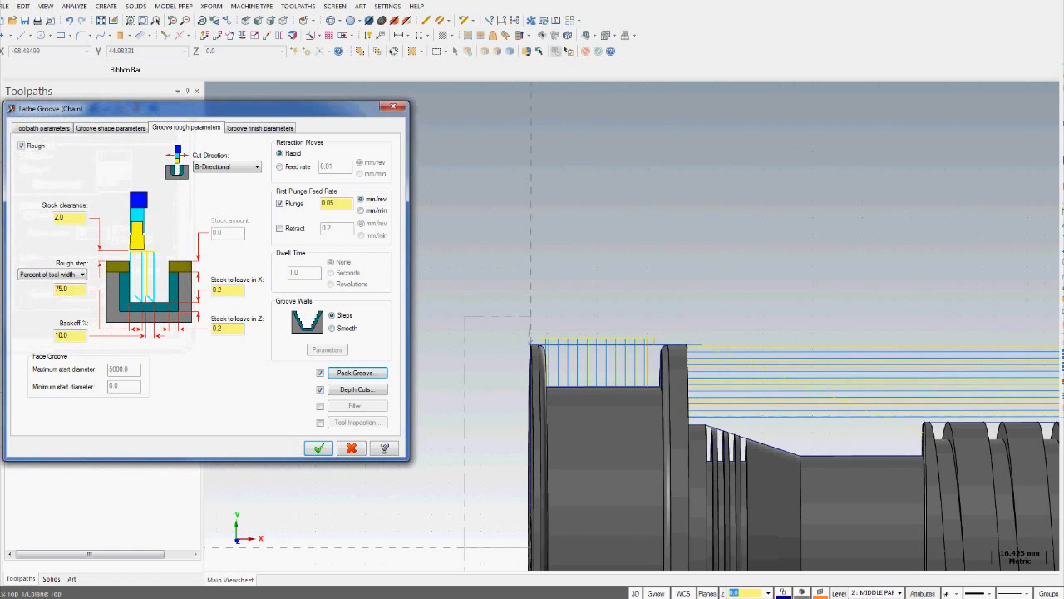
left_click(356, 372)
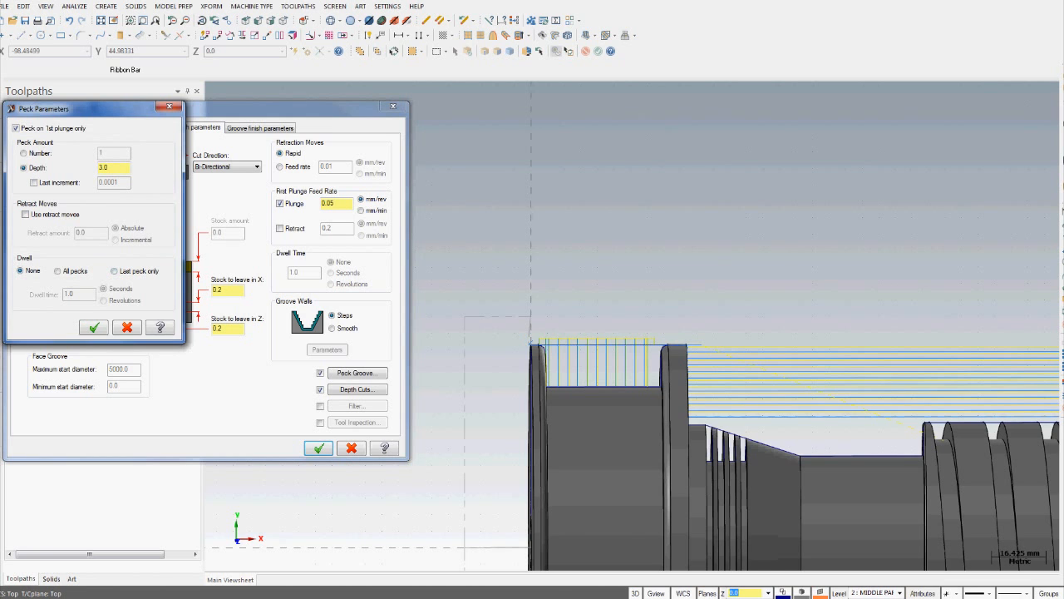
left_click(93, 327)
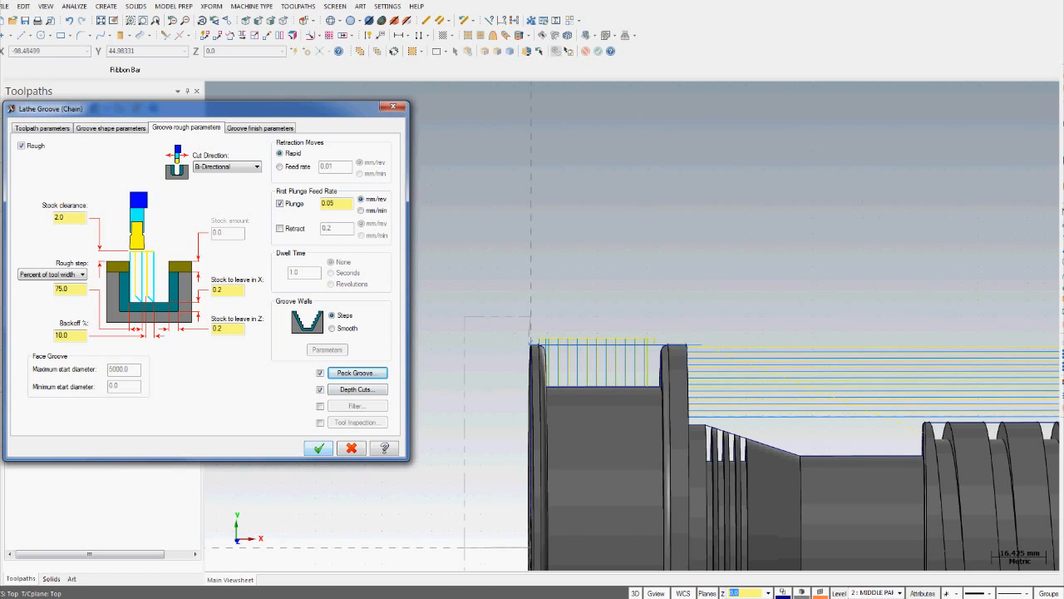
key("Return")
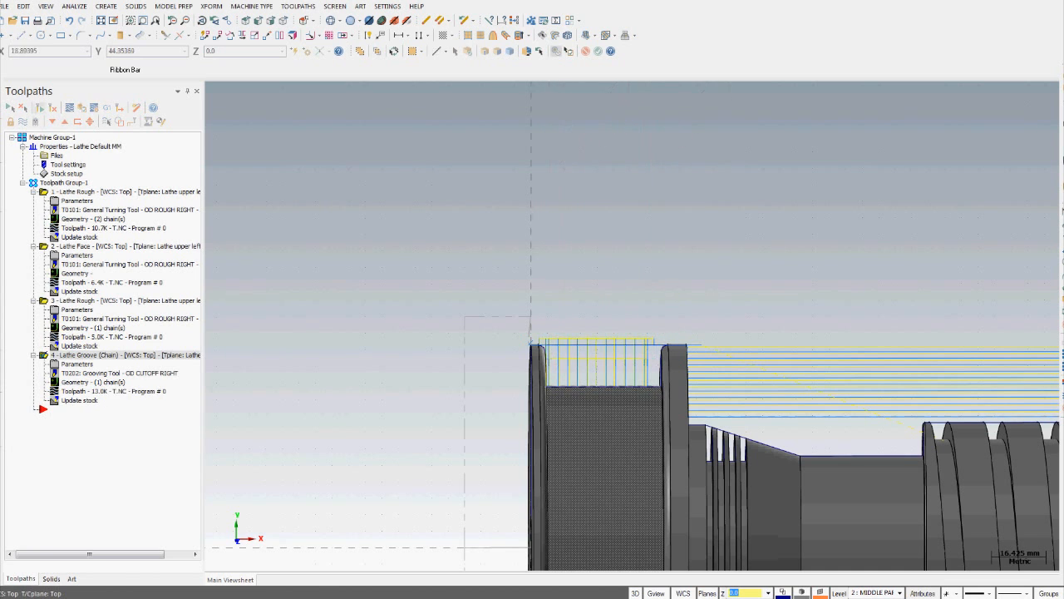
Examine the pecked flange groove toolpath and the remaining recess between the flange and the screw section
scroll(601, 397, "up", 3)
scroll(615, 396, "down", 3)
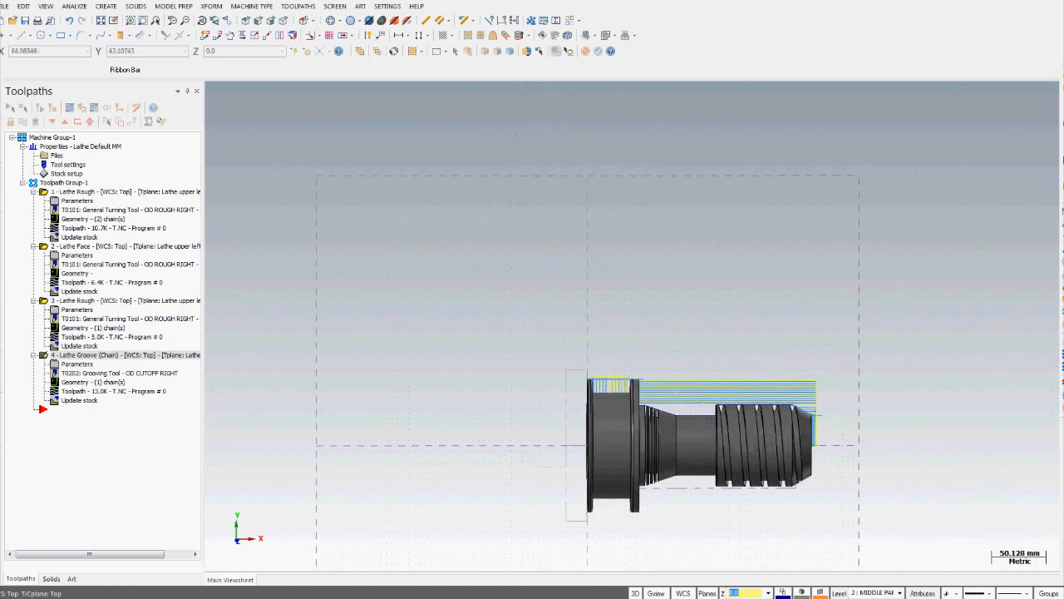
scroll(728, 452, "up", 5)
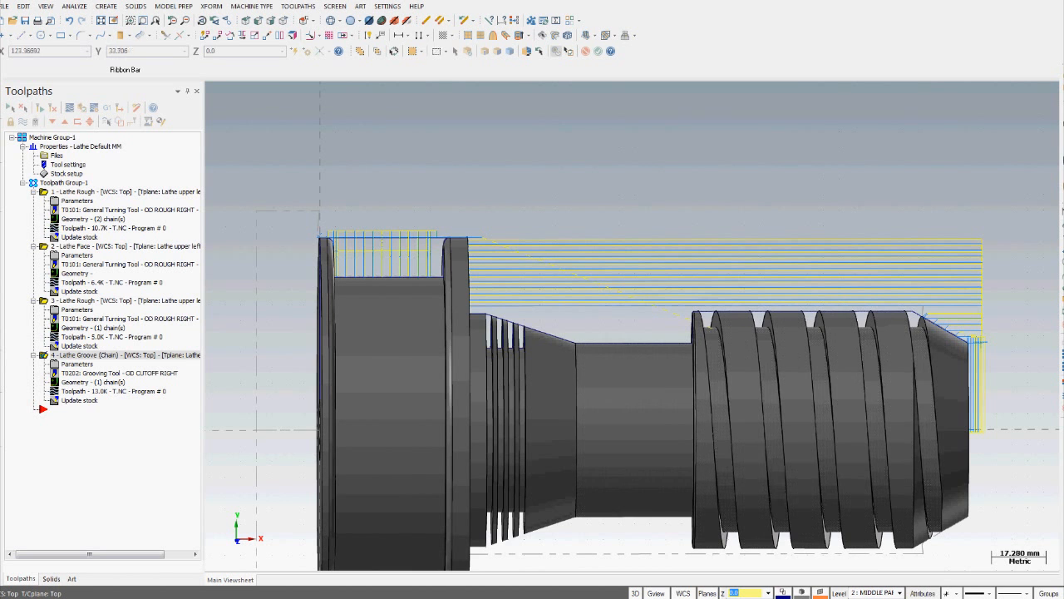
middle_click_drag(633, 324, 632, 325)
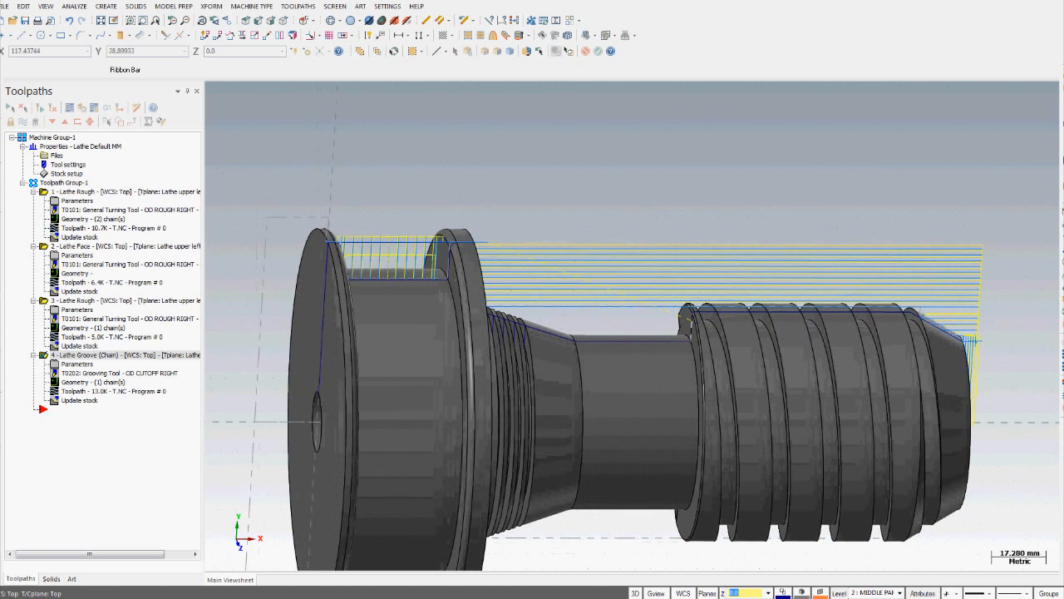
middle_click_drag(632, 326, 618, 325)
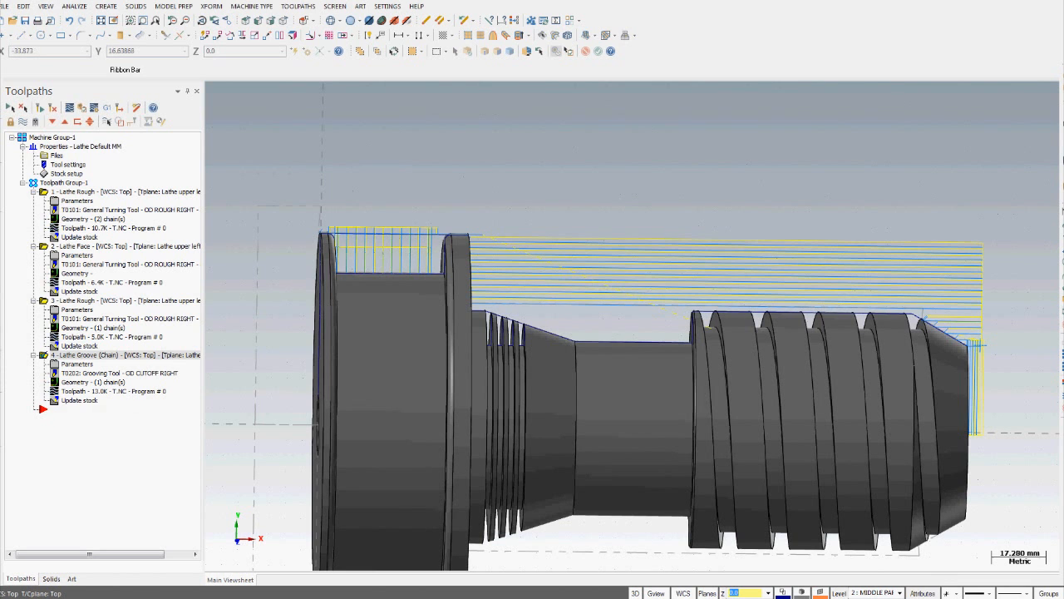
Start a new groove toolpath defined by Chain, chaining from the screw section's shoulder wall along the neck and up the taper
left_click(96, 409)
left_click(298, 6)
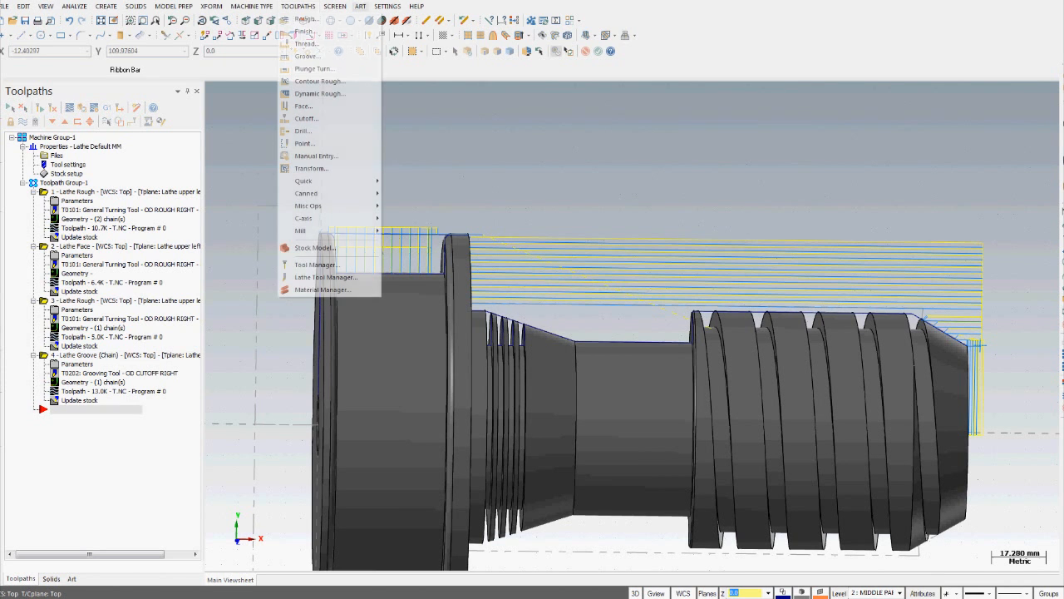
left_click(307, 55)
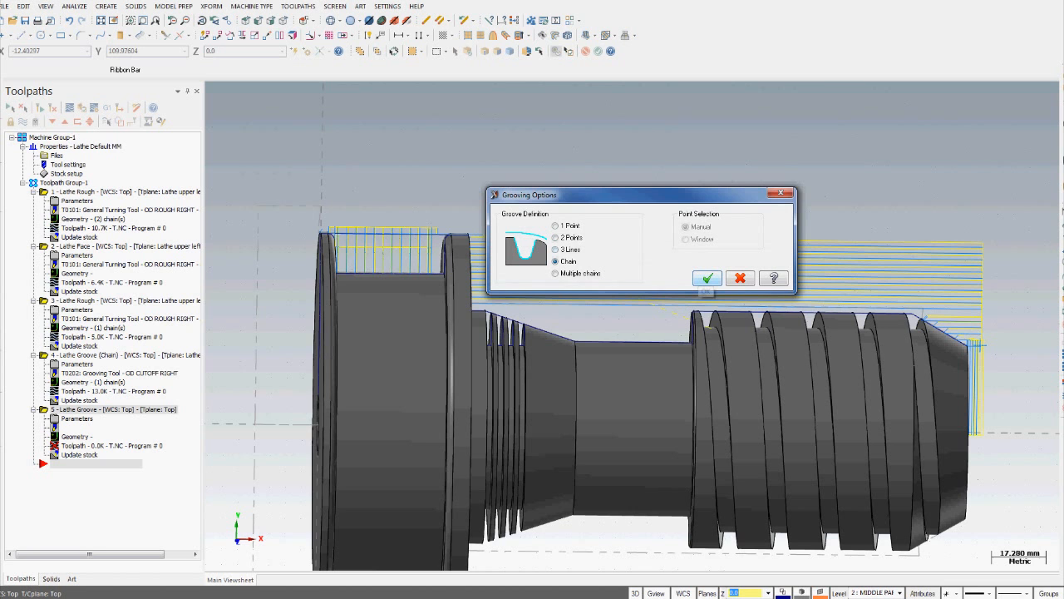
left_click(707, 279)
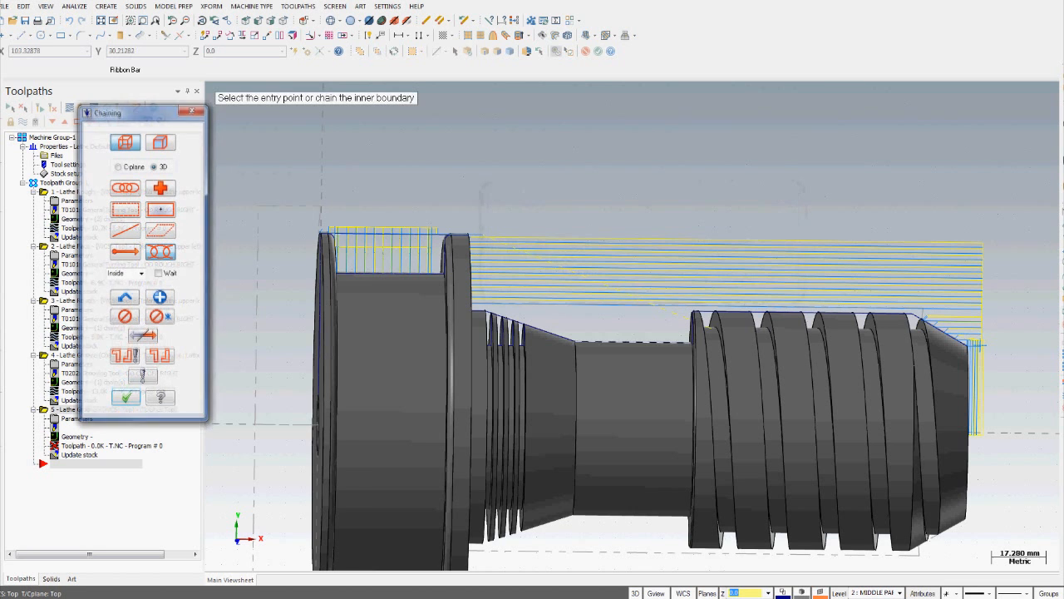
left_click(693, 328)
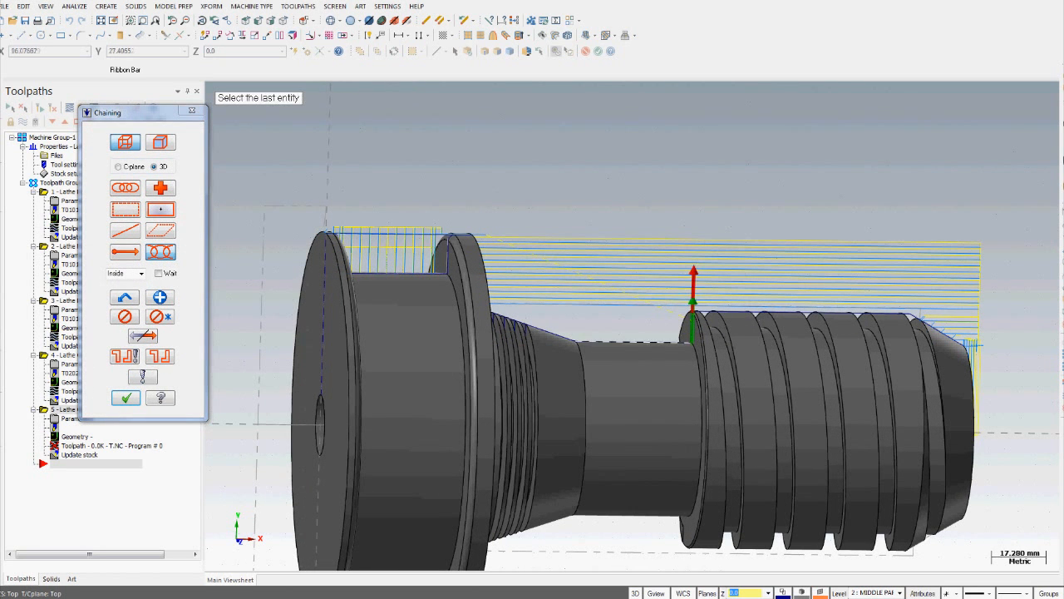
scroll(537, 335, "up", 3)
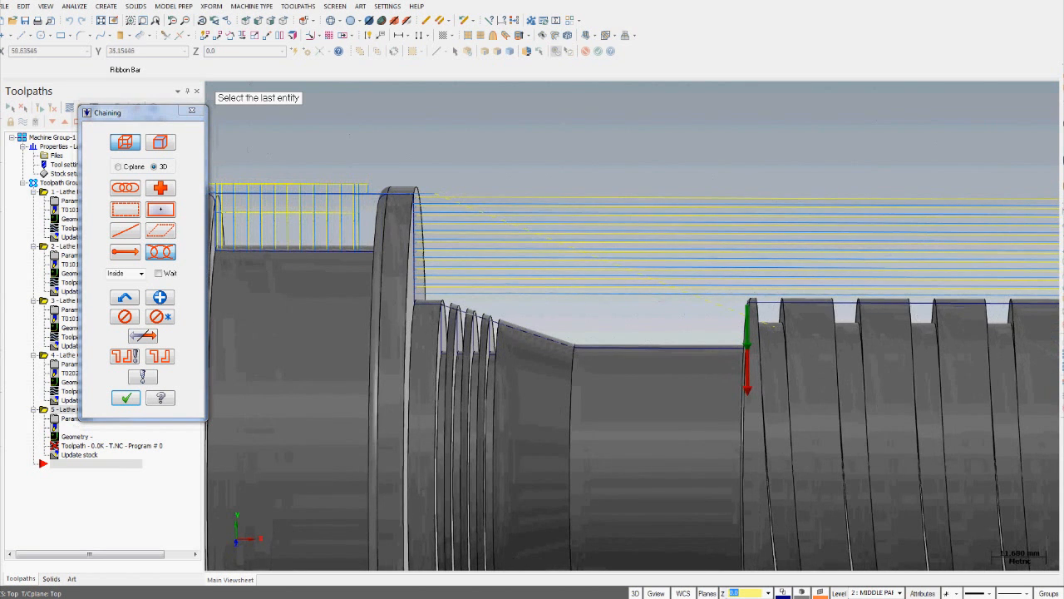
left_click(470, 314)
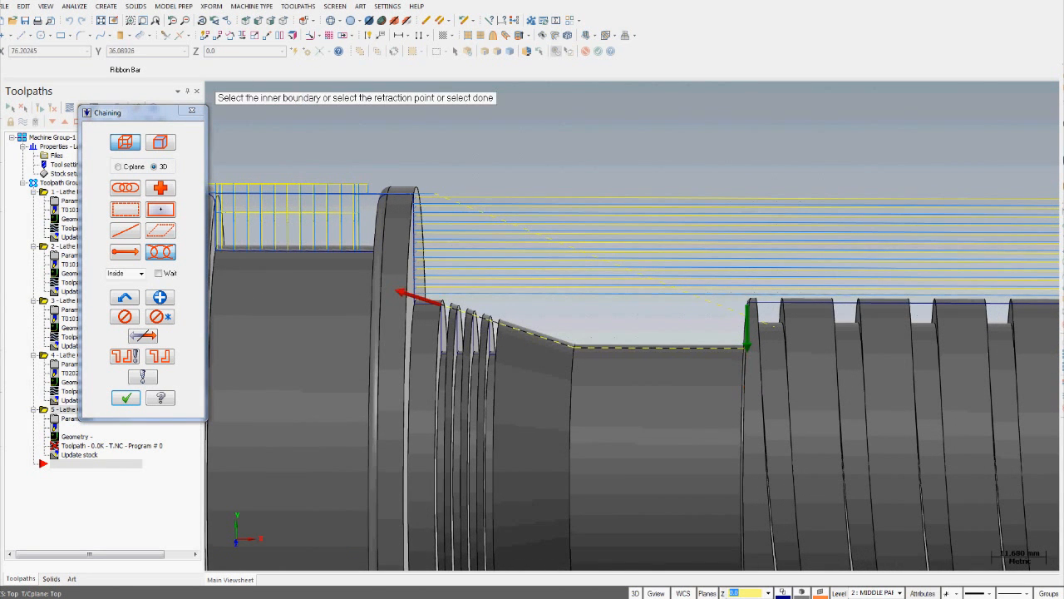
scroll(532, 341, "down", 3)
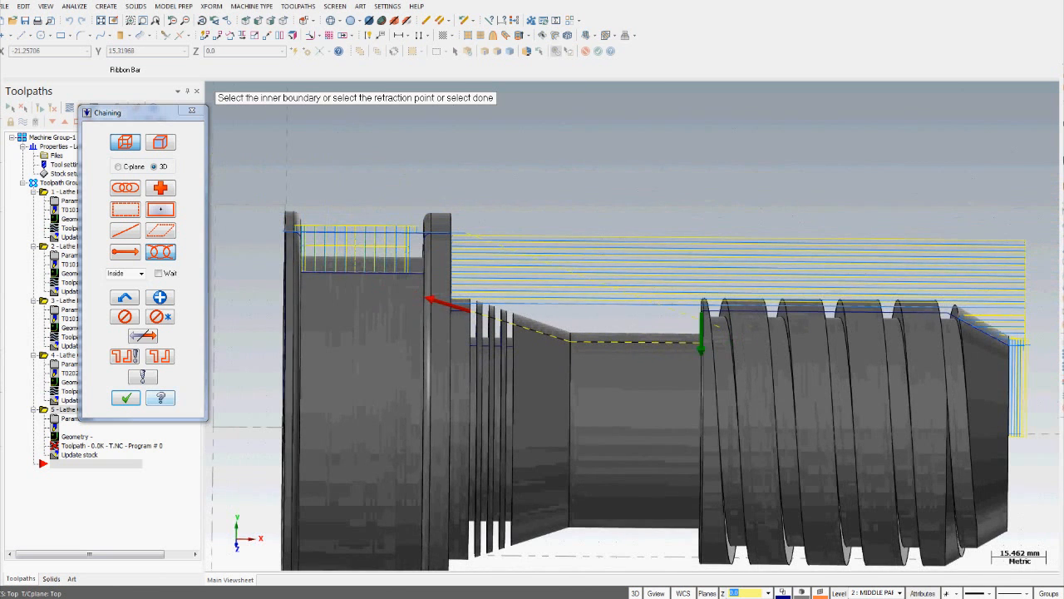
left_click(126, 398)
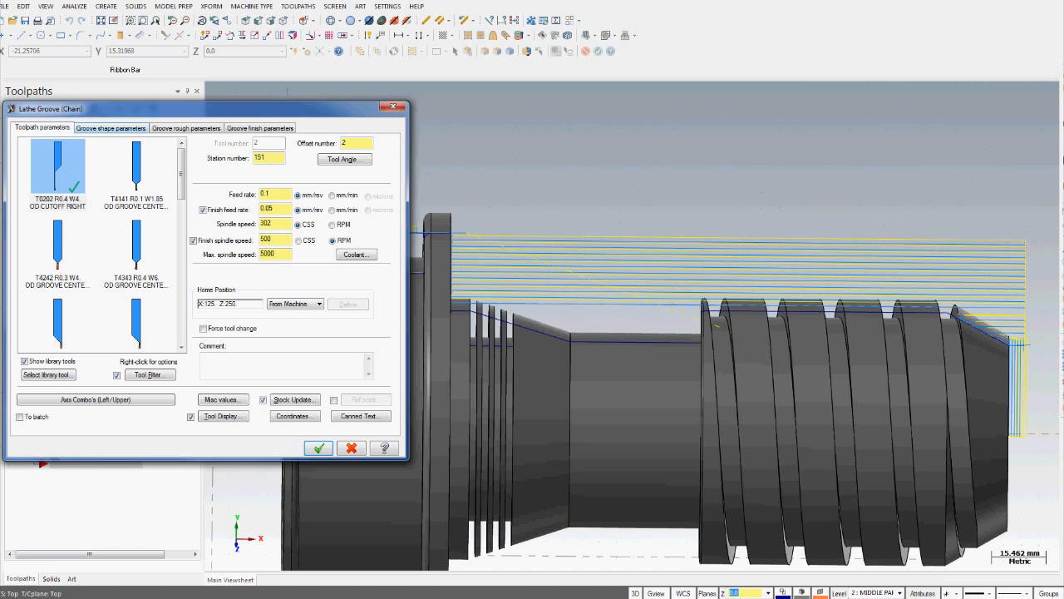
Review the neck groove's shape, rough and finish parameters
left_click(110, 128)
left_click(186, 128)
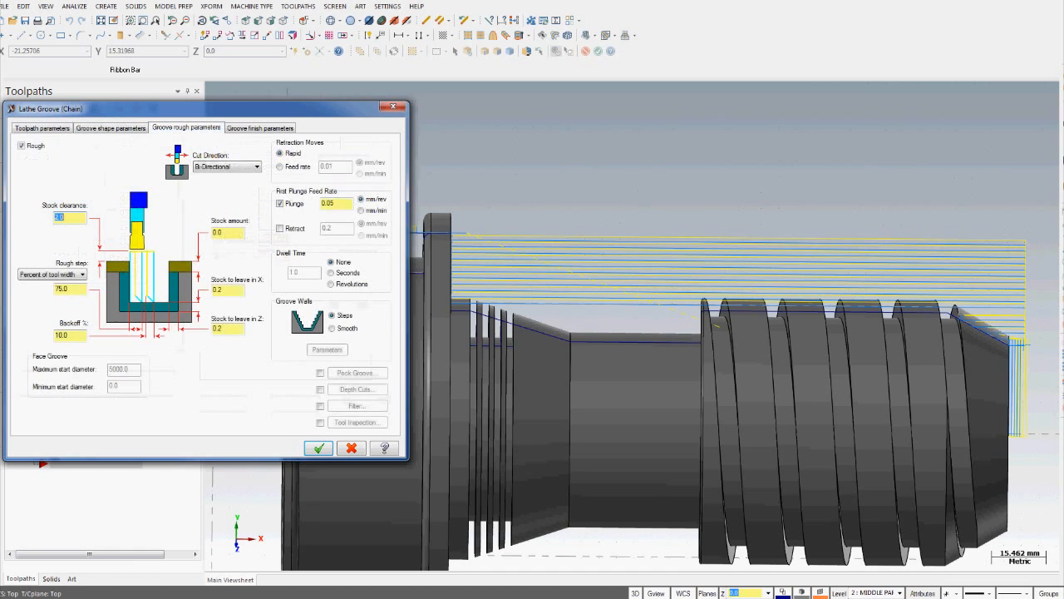
left_click(110, 128)
left_click(186, 128)
left_click(259, 128)
left_click(111, 128)
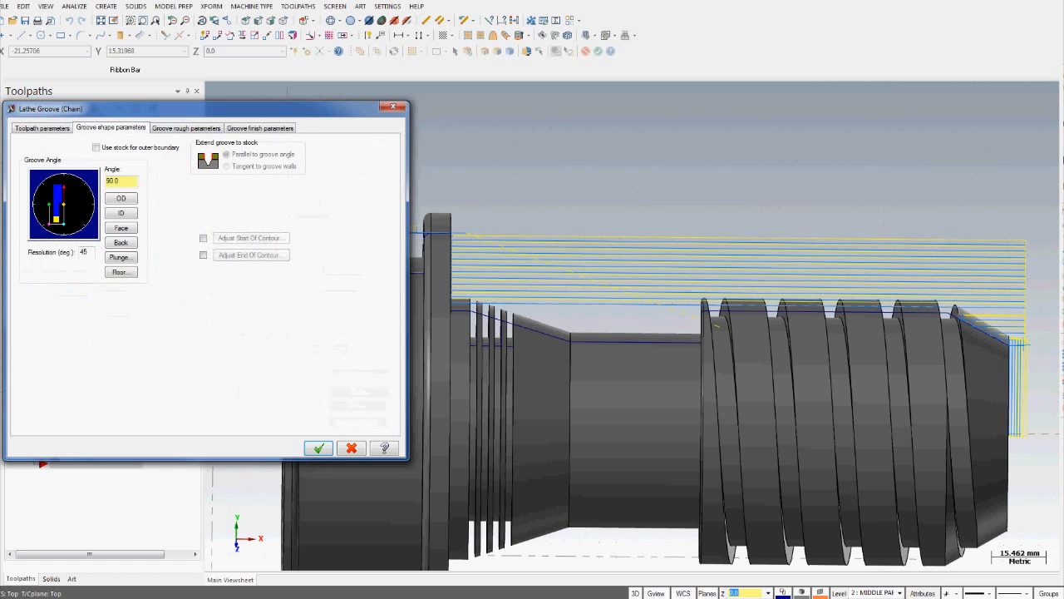
left_click(186, 128)
left_click(259, 128)
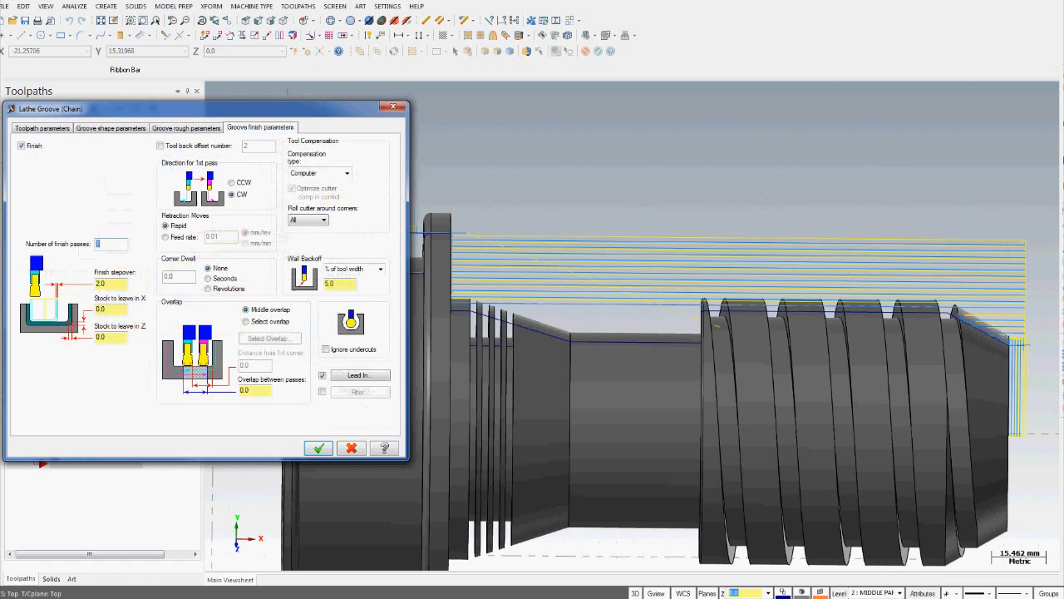
left_click(187, 129)
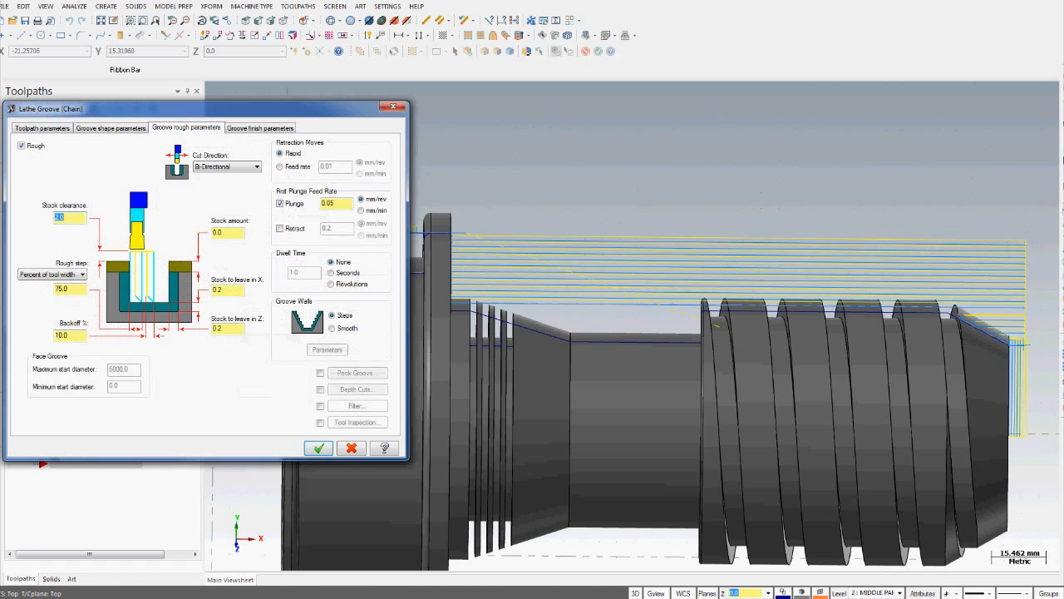
left_click(111, 129)
left_click(186, 128)
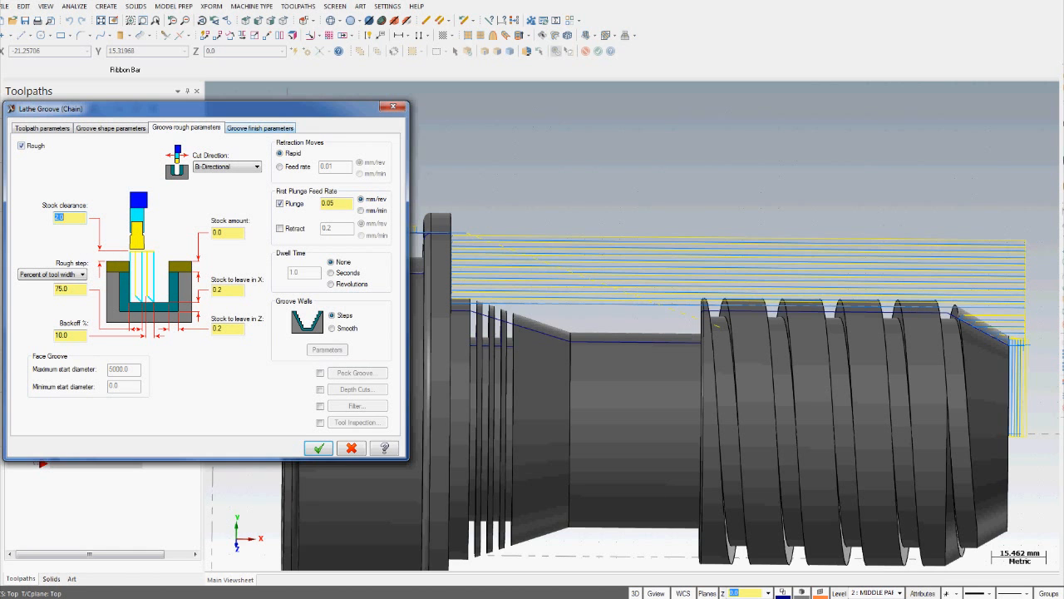
Turn off finishing for the neck groove, keep roughing on, and generate the groove toolpath
left_click(260, 128)
left_click(22, 146)
left_click(186, 128)
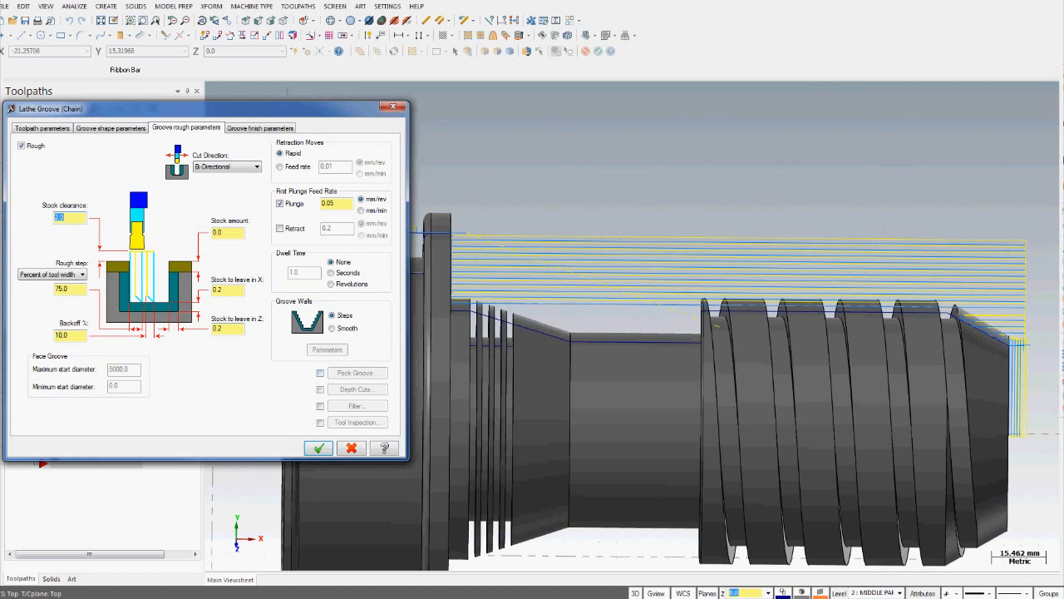
left_click(319, 448)
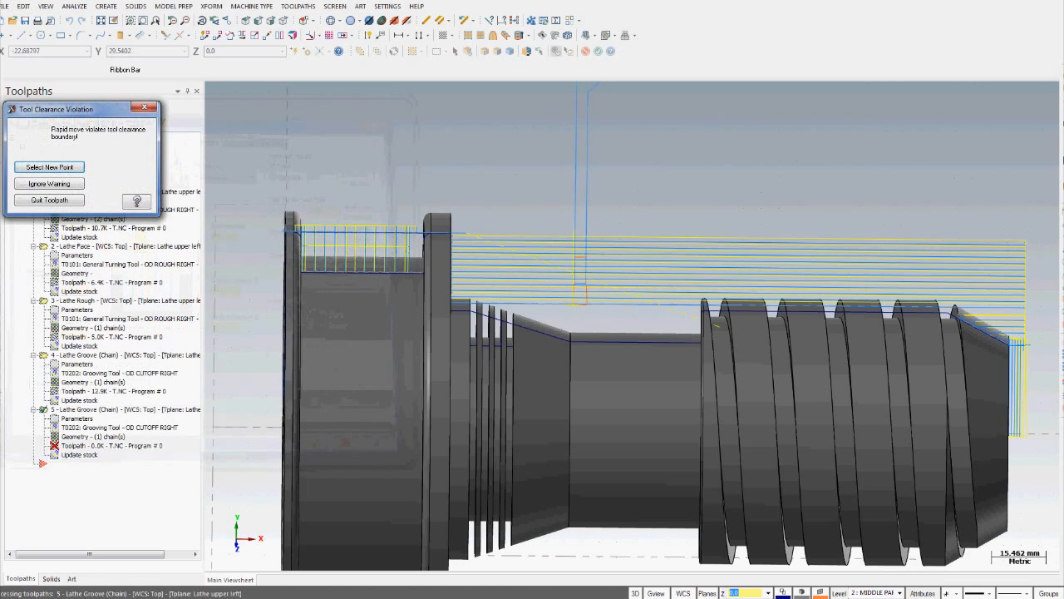
Select a new rapid point above the neck, decline writing the colliding toolpath, and save the neck groove operation anyway
key("Return")
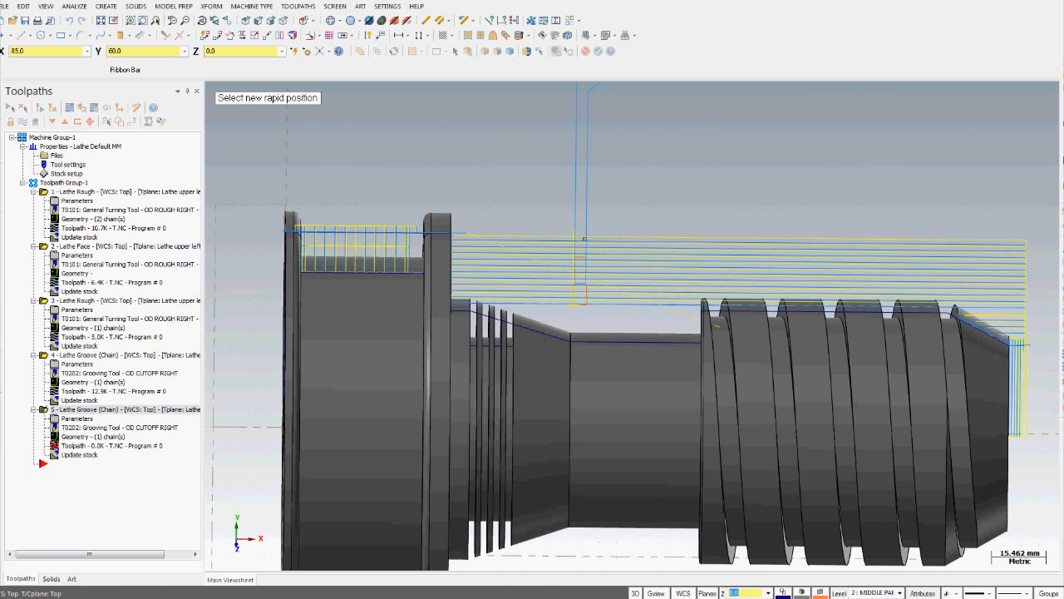
left_click(577, 295)
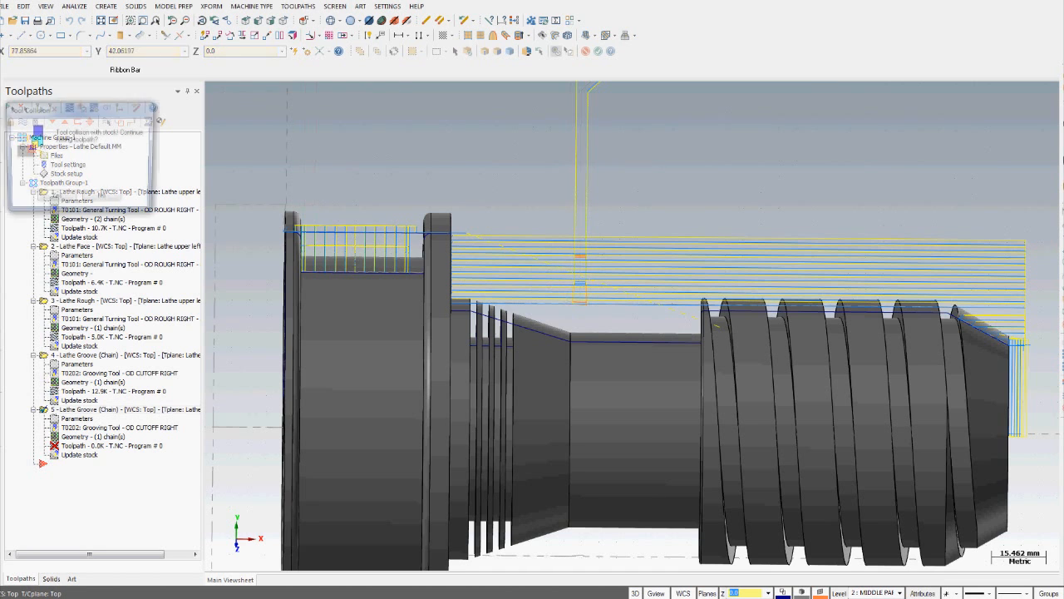
left_click(56, 198)
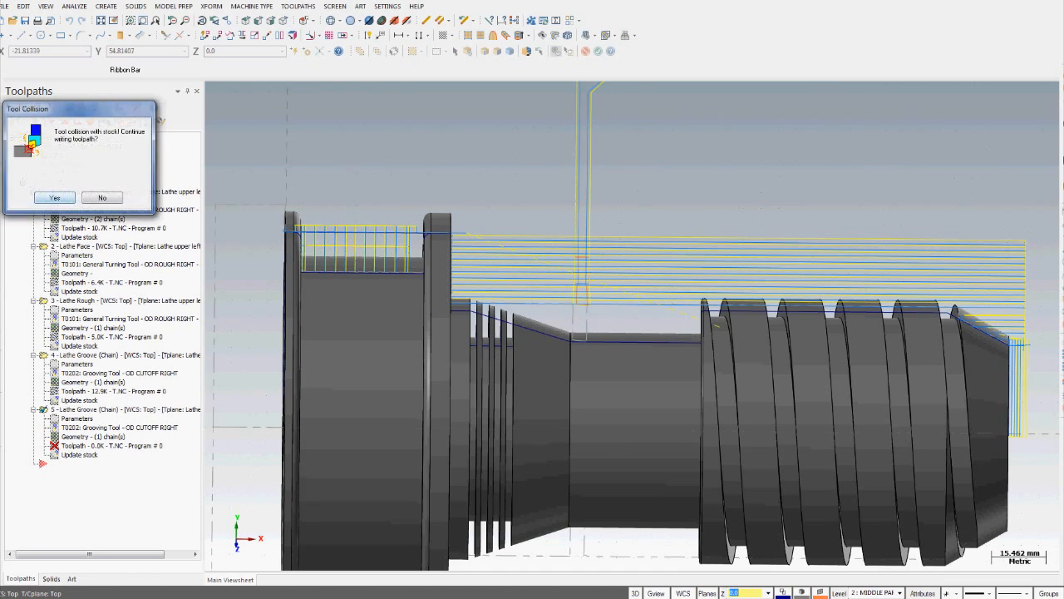
left_click(102, 198)
left_click(577, 324)
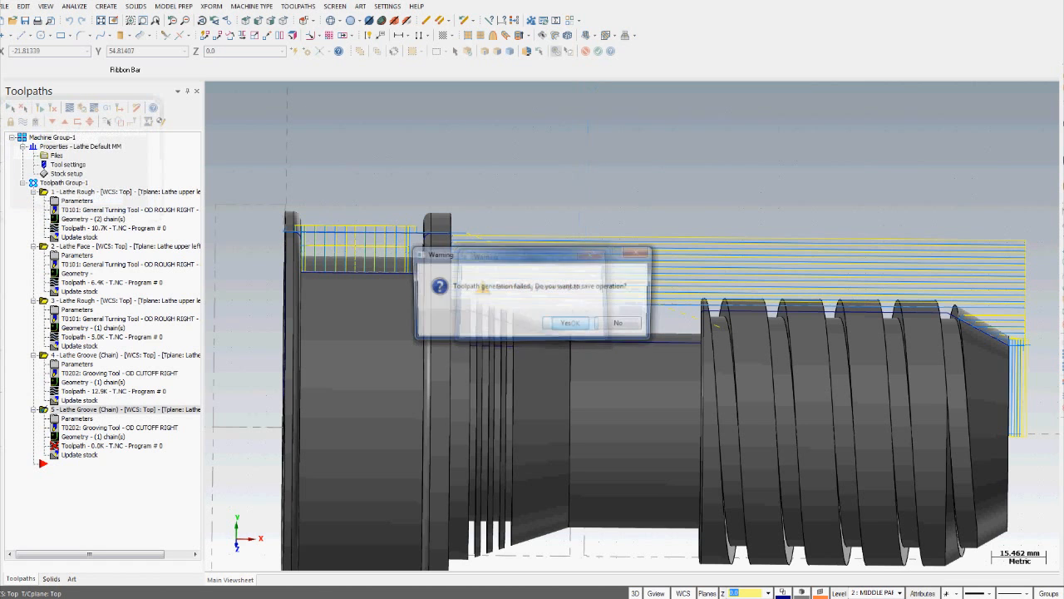
left_click(569, 325)
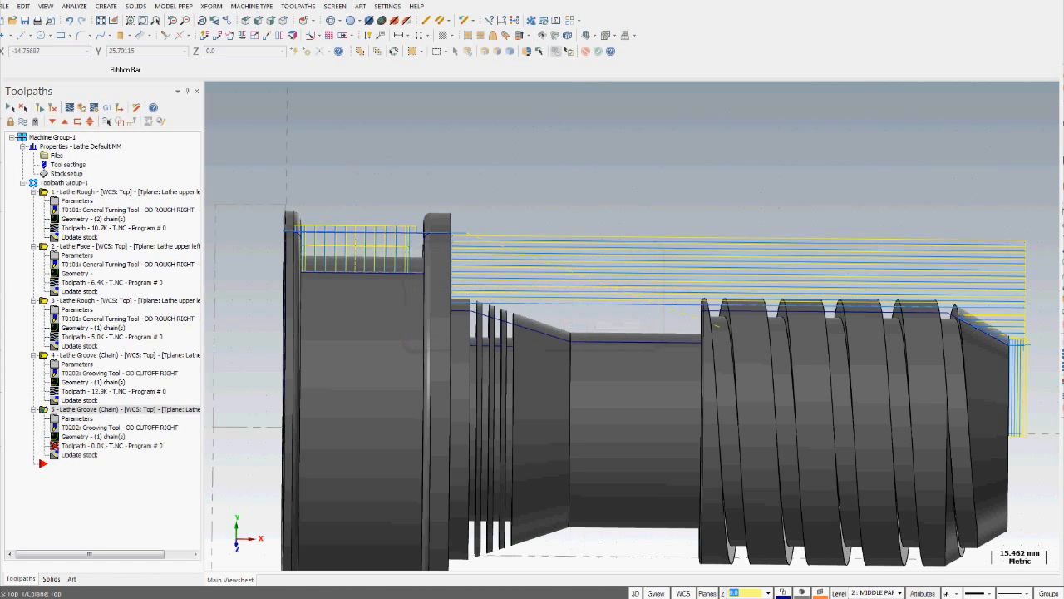
Enable the use of stock for the outer boundary in the neck groove's shape parameters and regenerate its toolpath
left_click(77, 418)
left_click(111, 127)
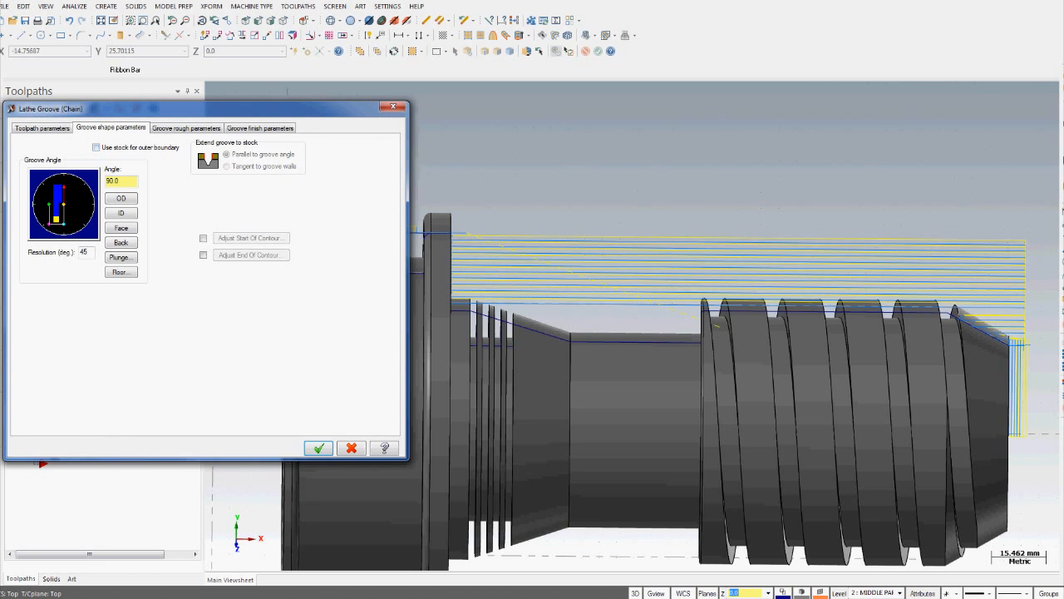
left_click(96, 147)
left_click(319, 448)
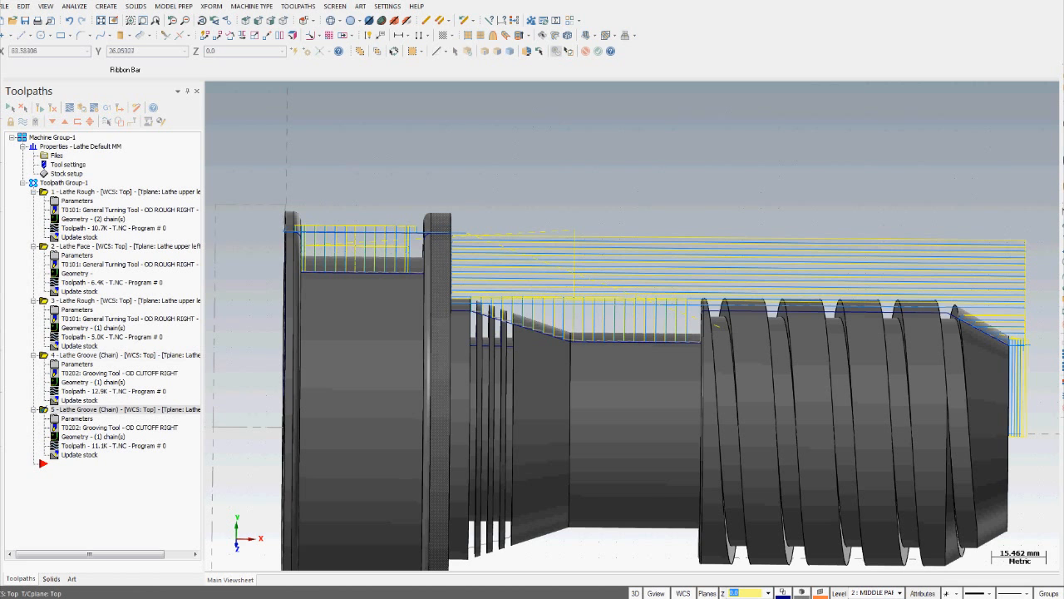
Examine the neck groove toolpath along the taper, the thin ribs and the shoulder of the screw section
scroll(539, 238, "up", 1)
scroll(542, 237, "down", 1)
middle_click_drag(580, 204, 607, 337)
scroll(564, 333, "up", 6)
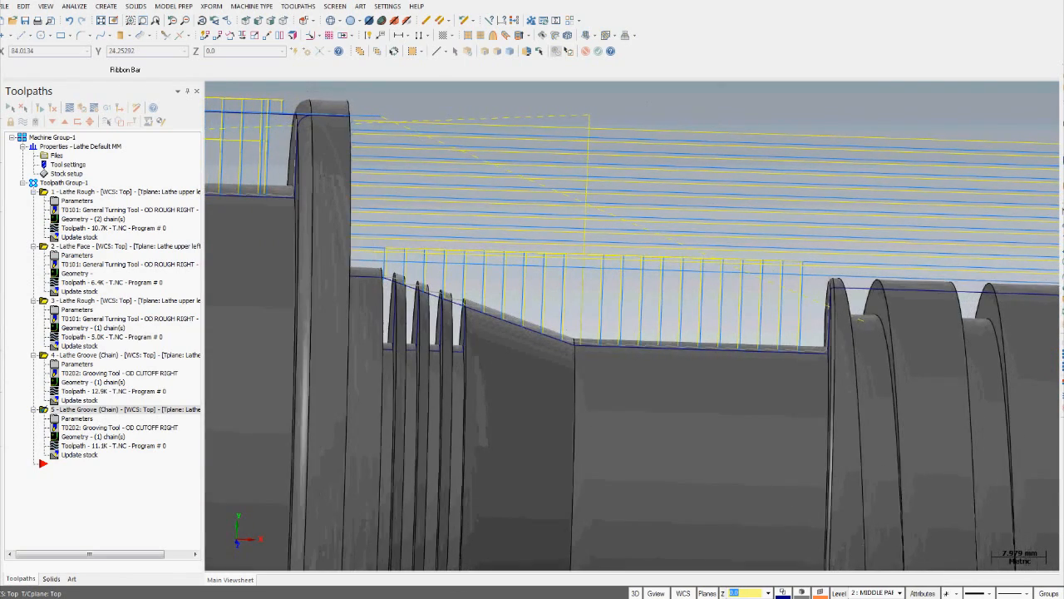
scroll(574, 339, "up", 2)
scroll(576, 331, "up", 3)
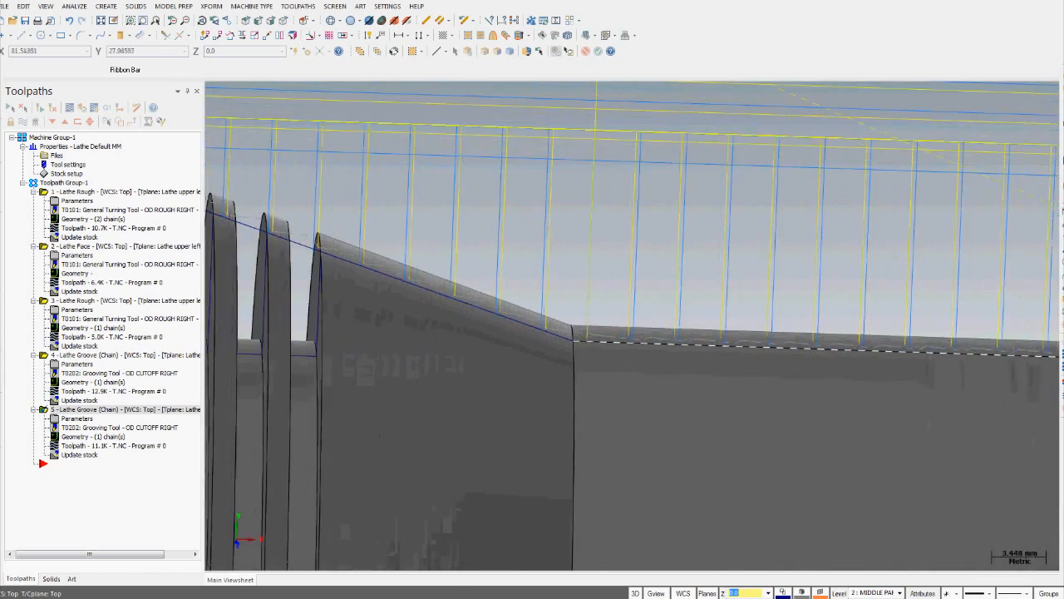
scroll(576, 331, "down", 5)
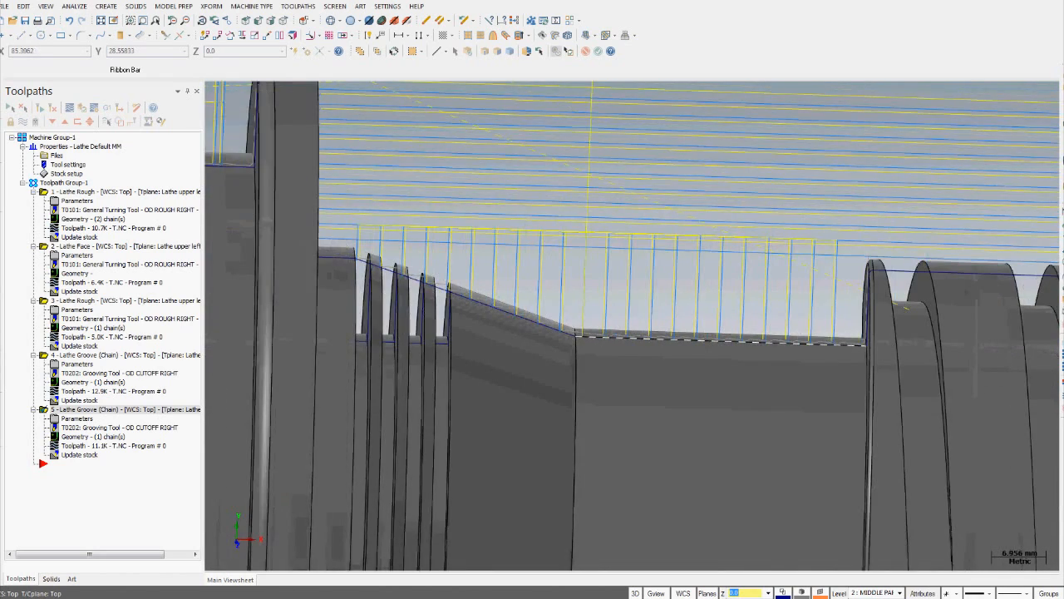
scroll(577, 335, "down", 3)
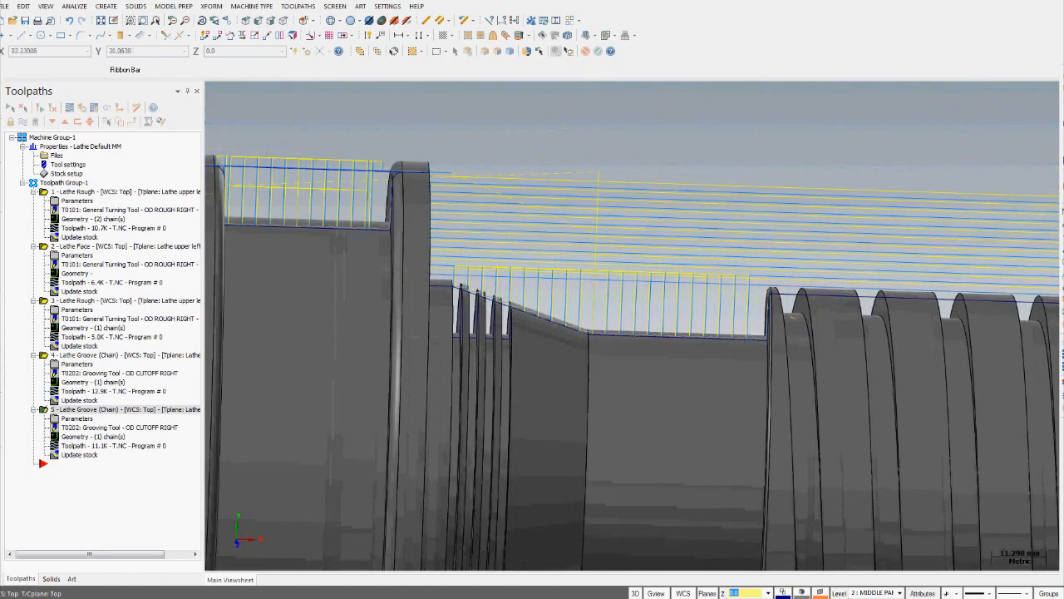
scroll(500, 331, "up", 6)
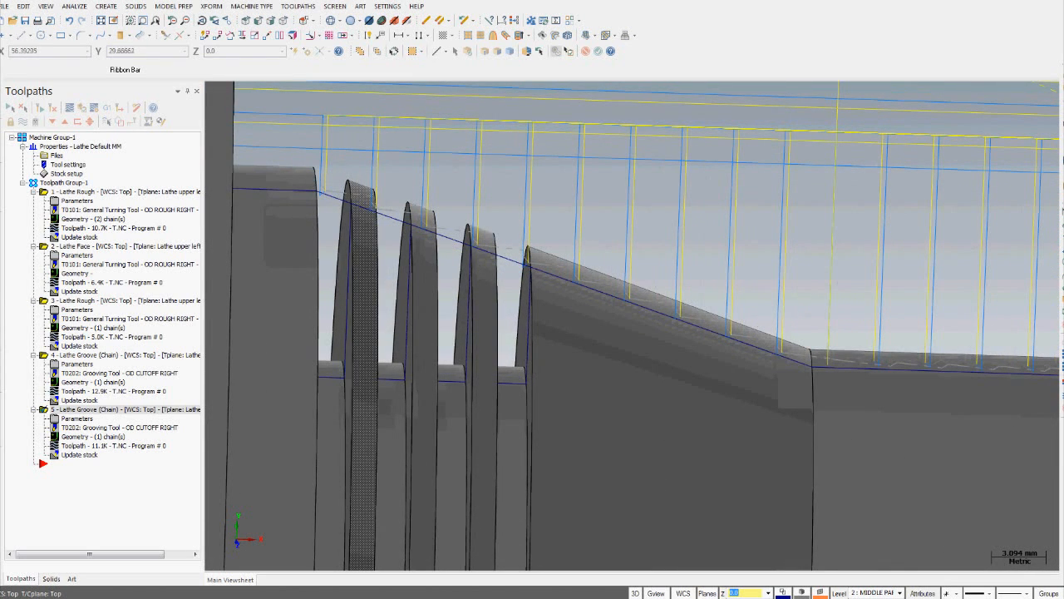
scroll(358, 303, "down", 3)
scroll(358, 308, "down", 5)
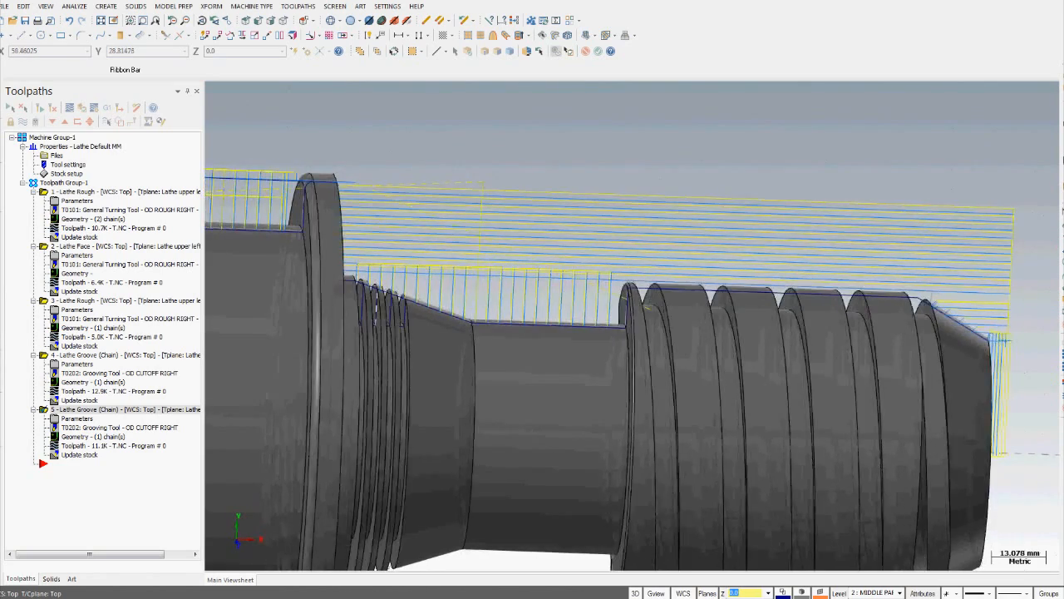
scroll(370, 316, "up", 4)
middle_click_drag(370, 316, 404, 319)
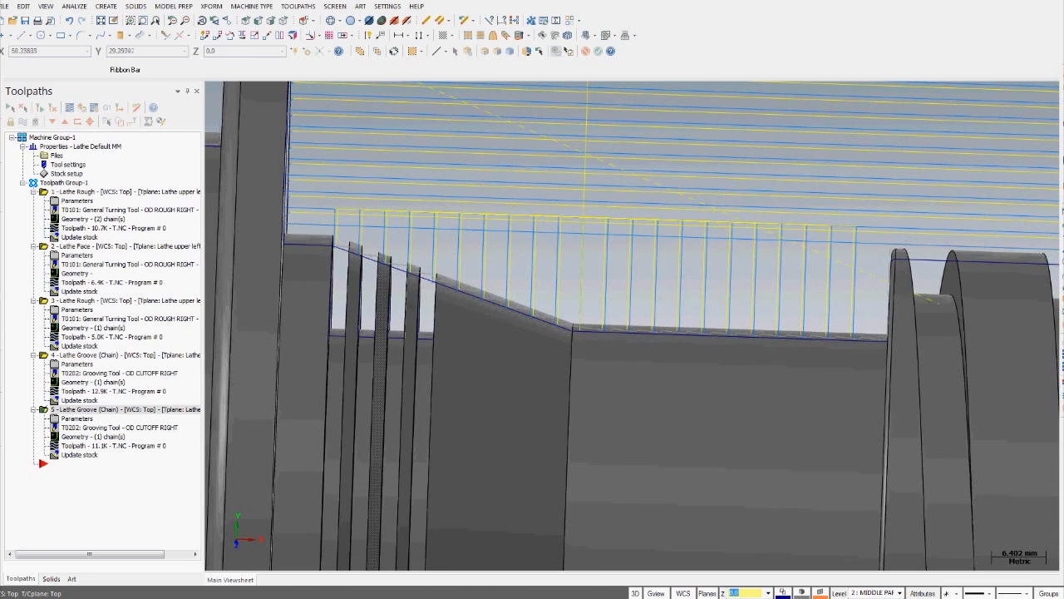
scroll(428, 281, "down", 5)
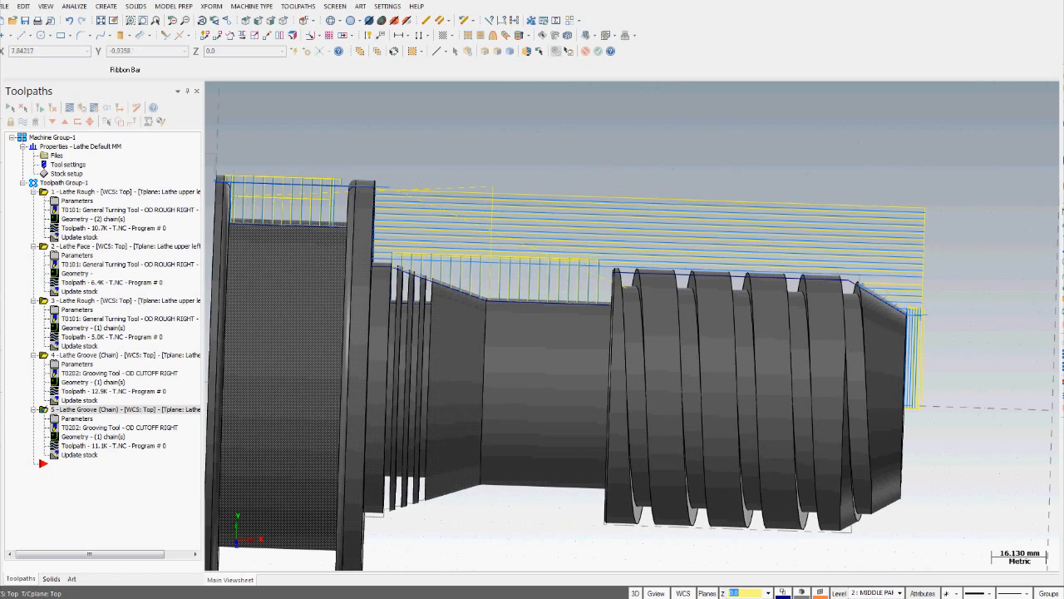
Copy the flange groove operation, number 4, and paste it at the end of the operation list
left_click(125, 355)
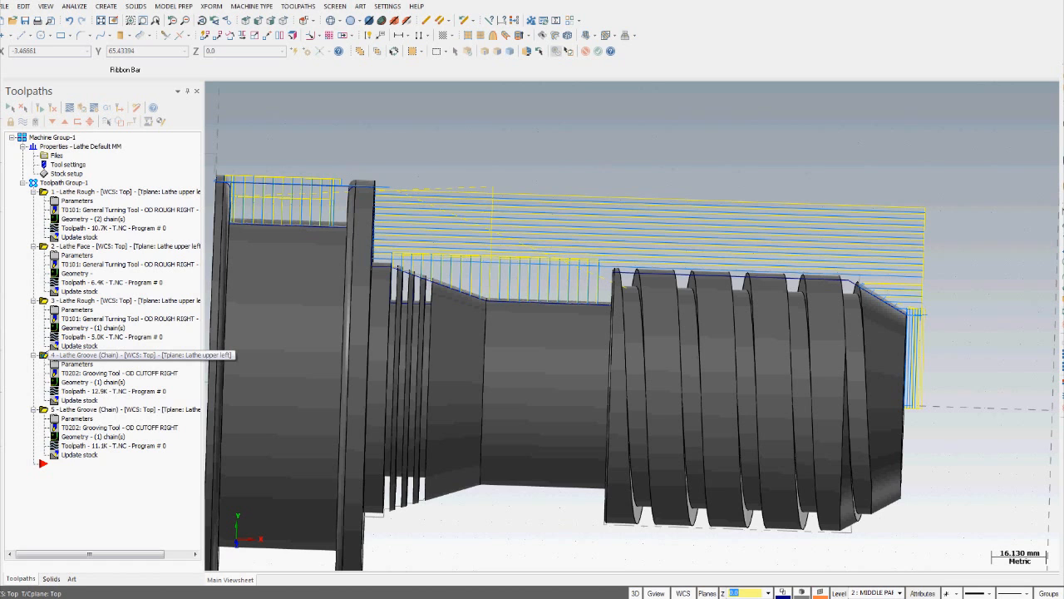
right_click(131, 356)
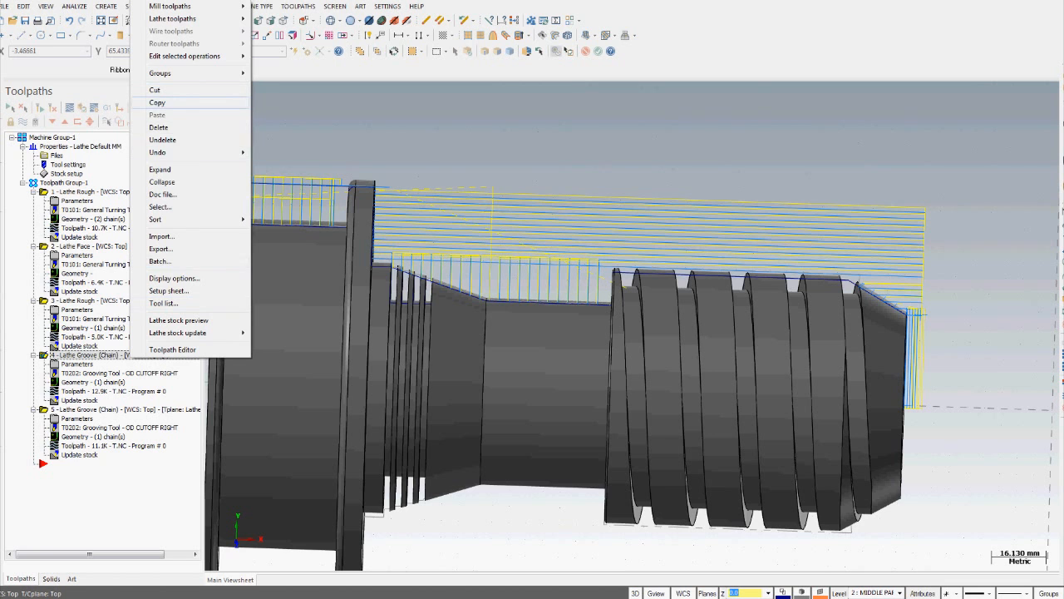
left_click(157, 102)
right_click(67, 464)
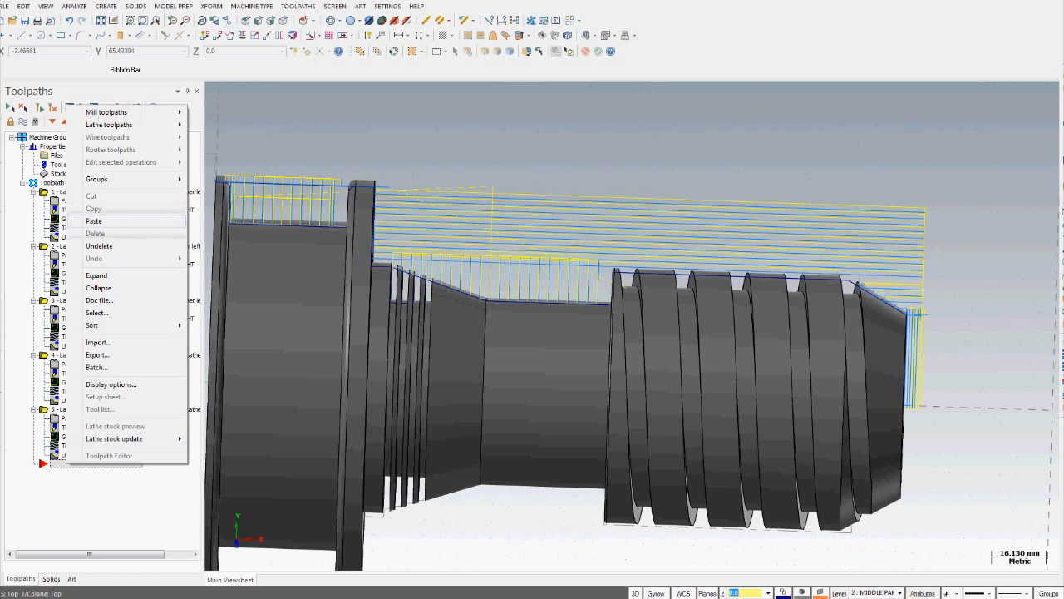
left_click(94, 220)
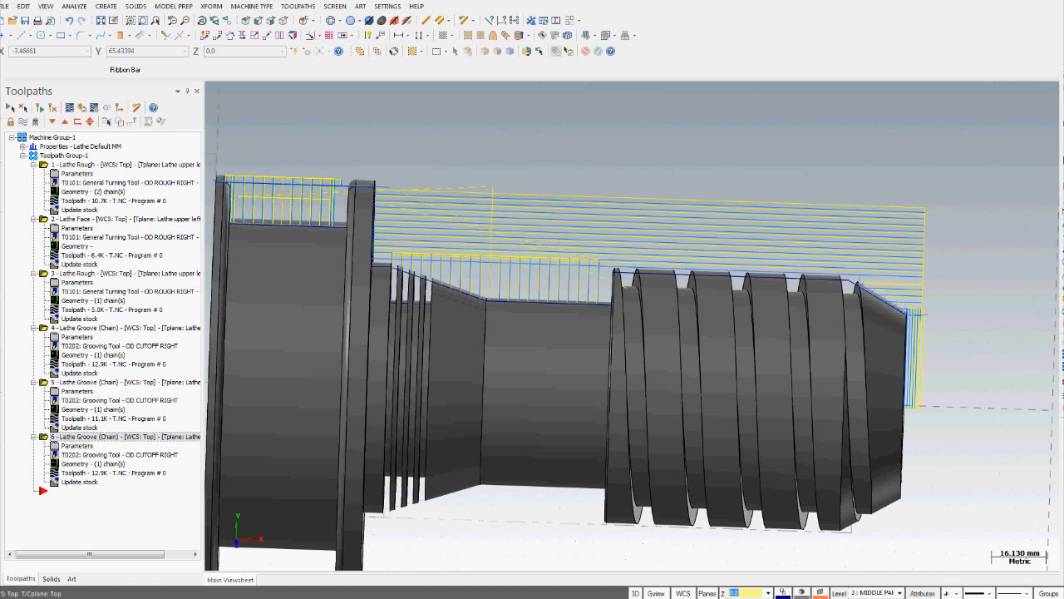
Turn off roughing and turn on finishing in the copied flange groove operation
left_click(76, 446)
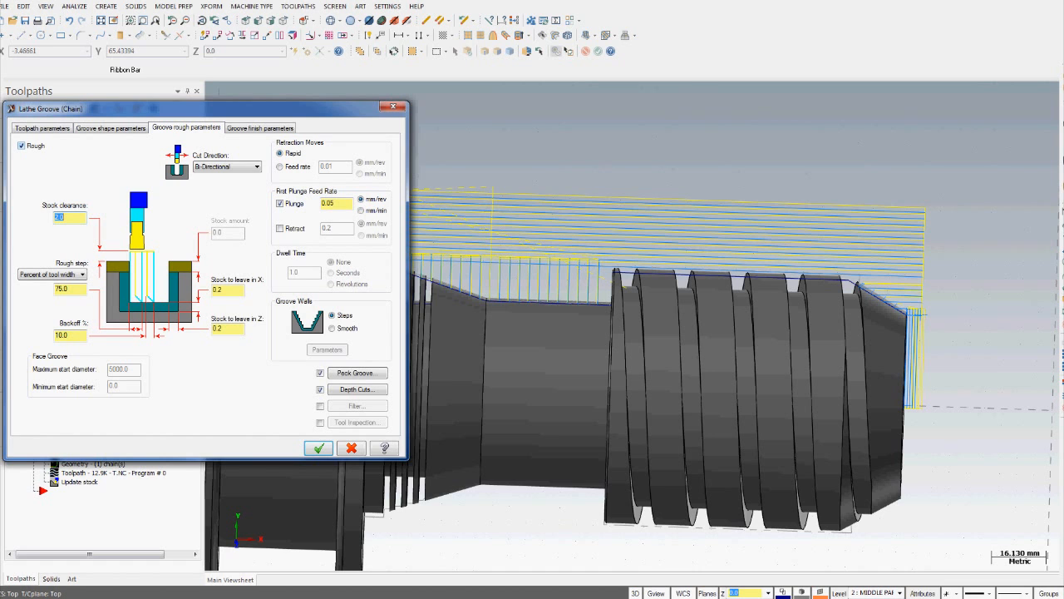
left_click(21, 145)
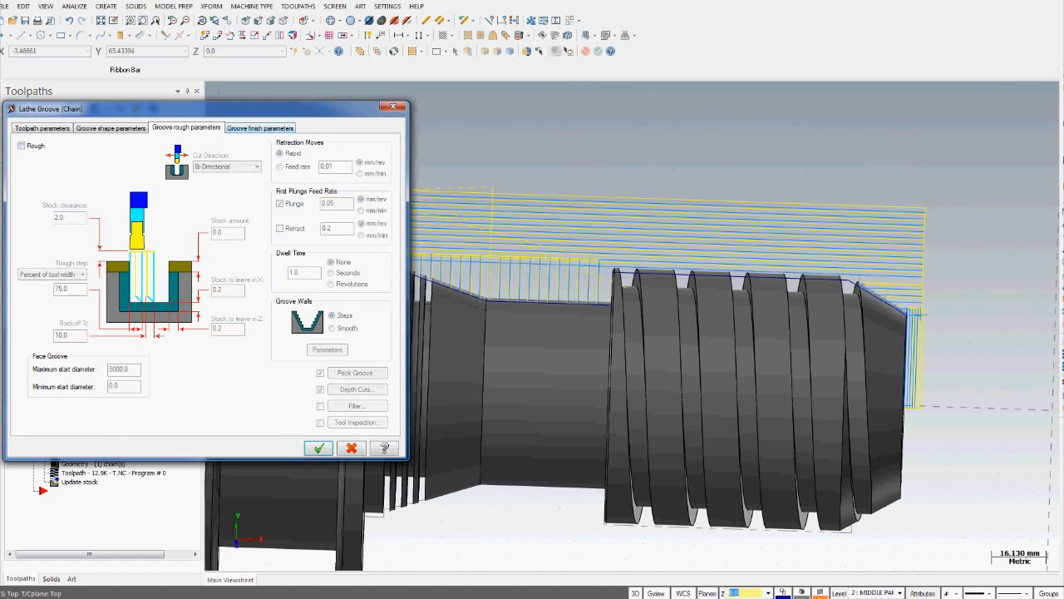
left_click(259, 128)
left_click(21, 146)
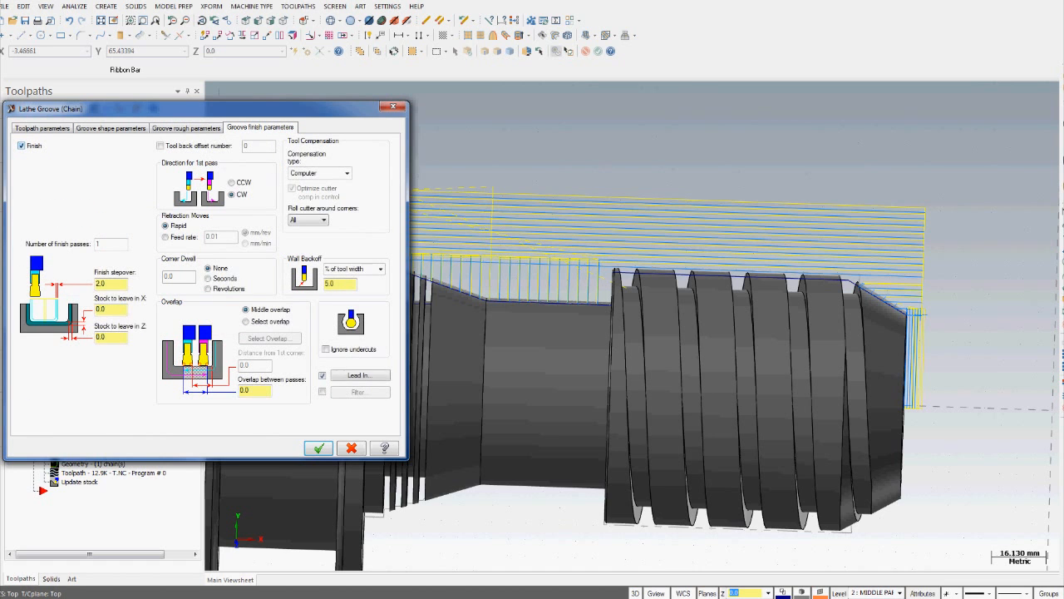
Review the finish pass's tool back offset, wall backoff, stepover, stock to leave and overlap options, keeping Middle overlap
left_click(160, 146)
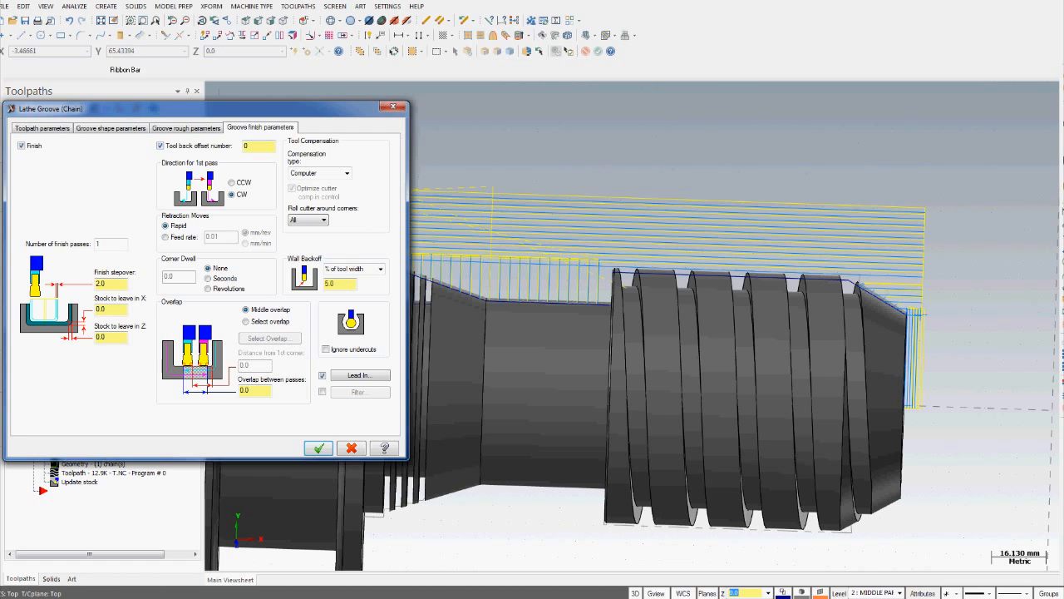
double_click(246, 146)
left_click(160, 145)
left_click(334, 284)
left_click(106, 283)
left_click(104, 309)
left_click(246, 321)
left_click(246, 309)
left_click(246, 321)
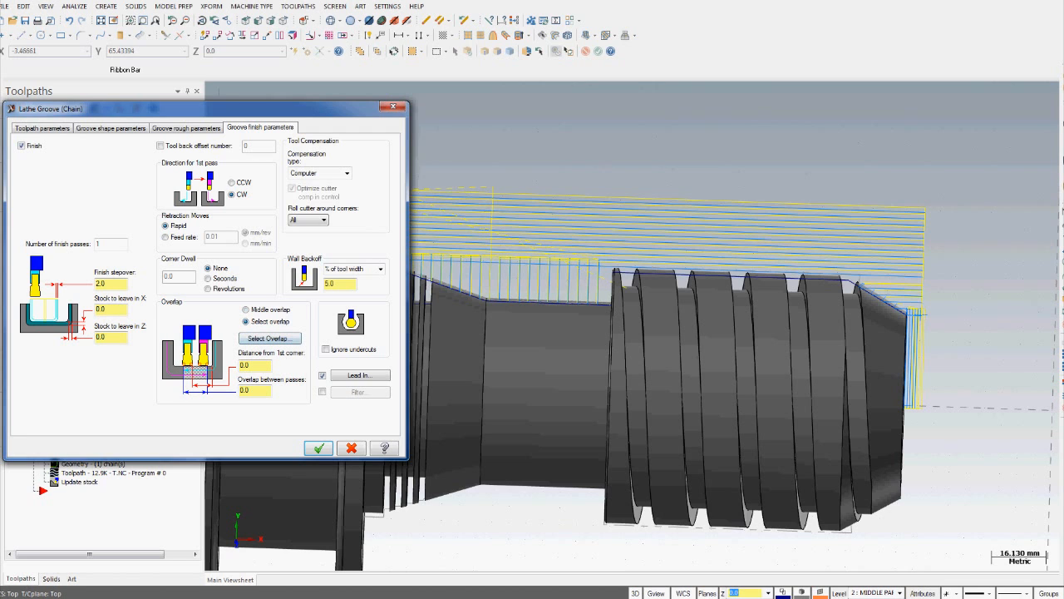
left_click(247, 309)
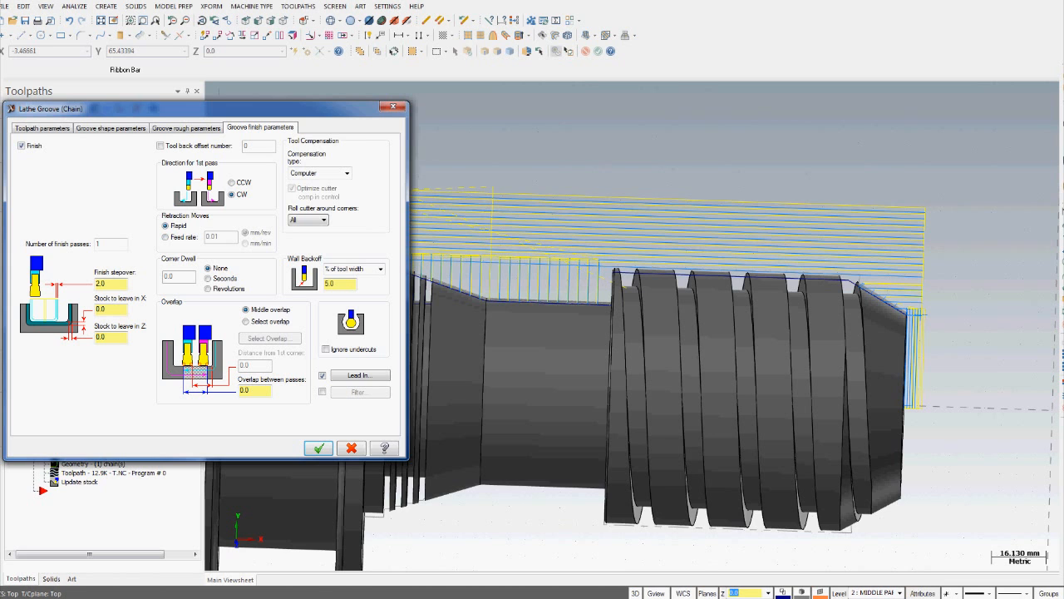
Check the rough and finish parameters, accept the finish-only settings, and regenerate the copied flange groove toolpath
left_click(185, 129)
left_click(259, 127)
left_click(318, 448)
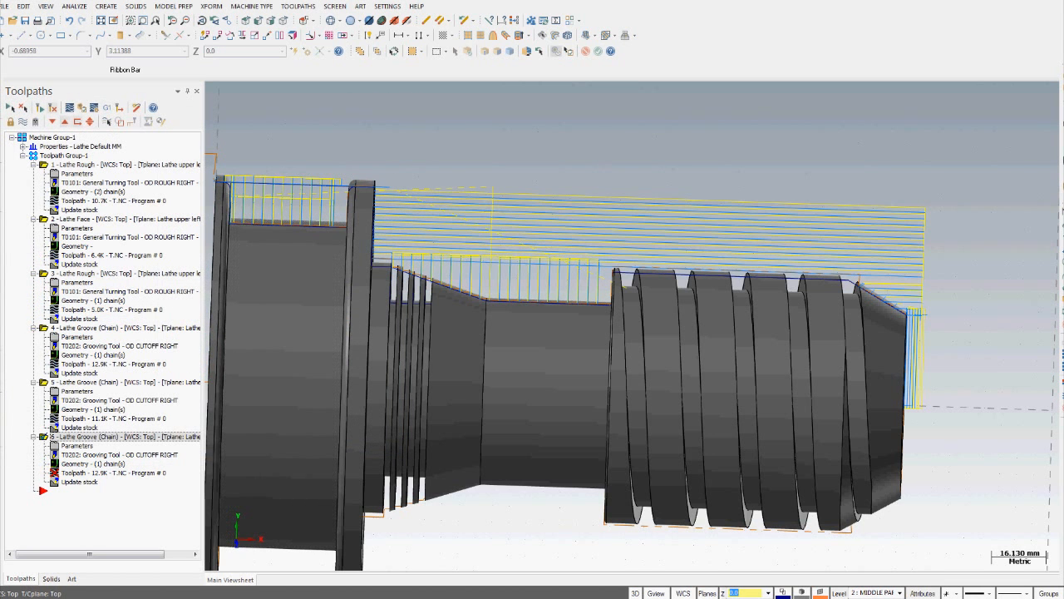
left_click(39, 107)
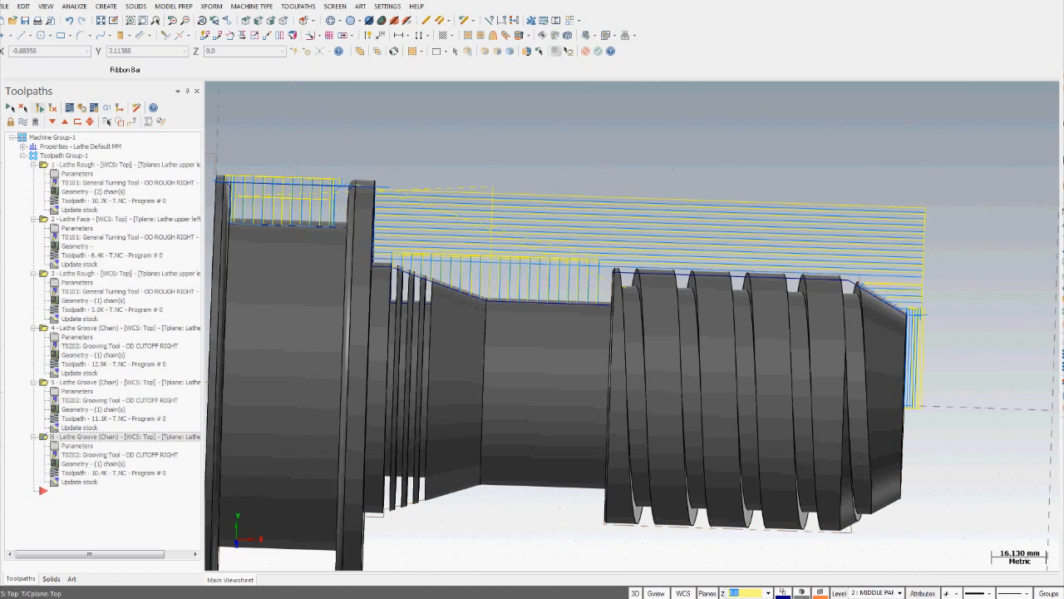
Backplot the finish pass of the copied flange groove operation with the tool displayed, and examine its moves along the floor and walls
left_click(106, 121)
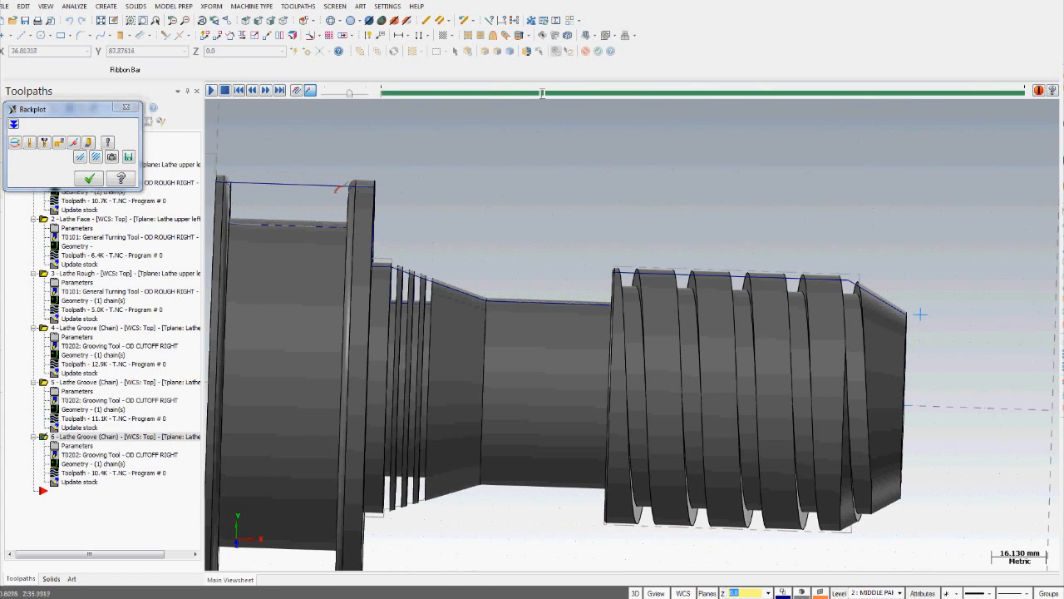
left_click(30, 143)
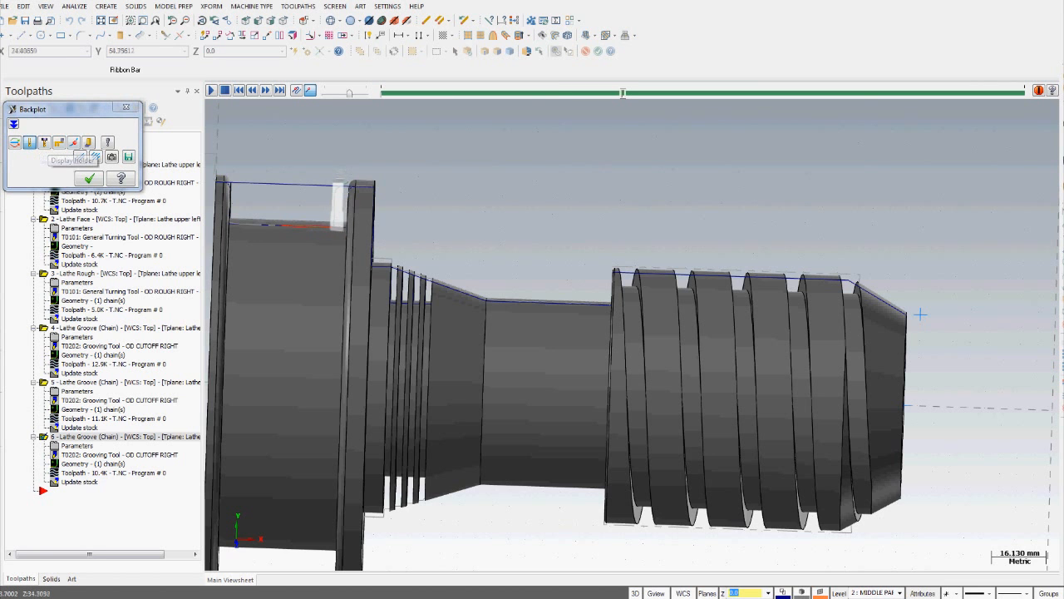
scroll(315, 242, "up", 1)
scroll(928, 314, "down", 1)
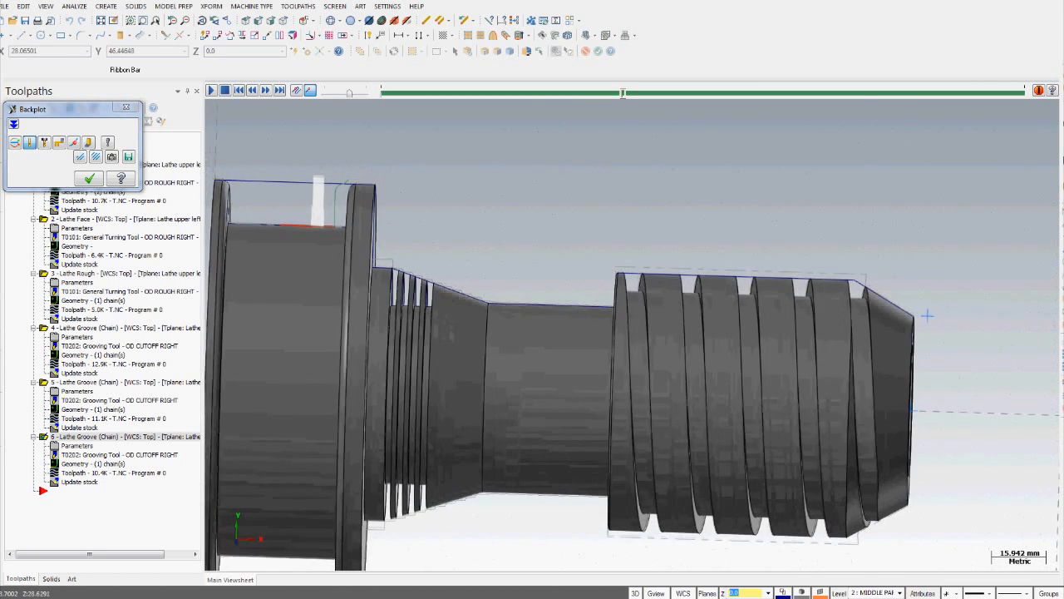
scroll(307, 220, "up", 3)
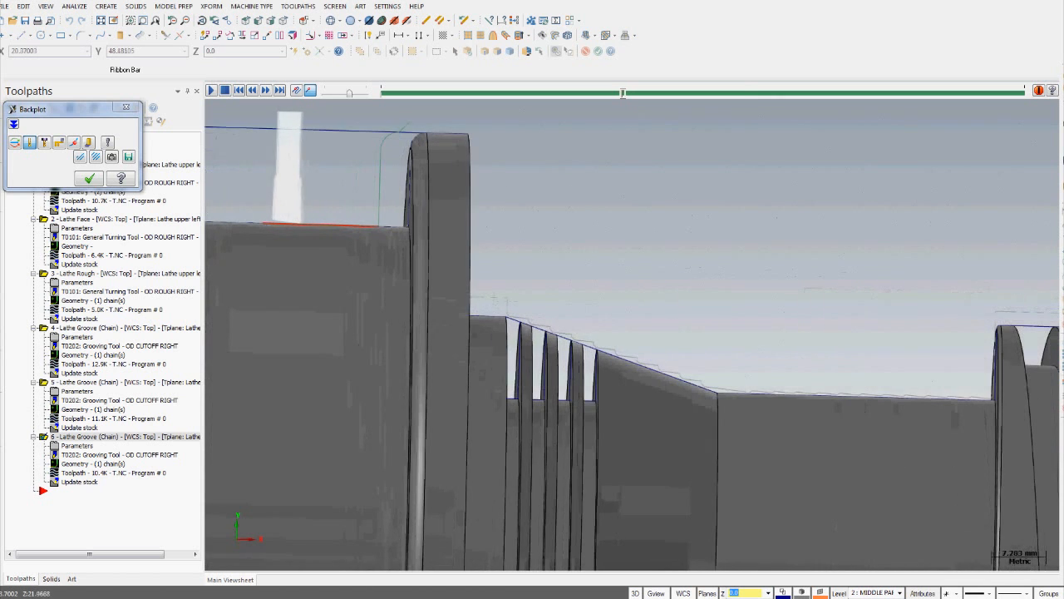
scroll(291, 229, "up", 1)
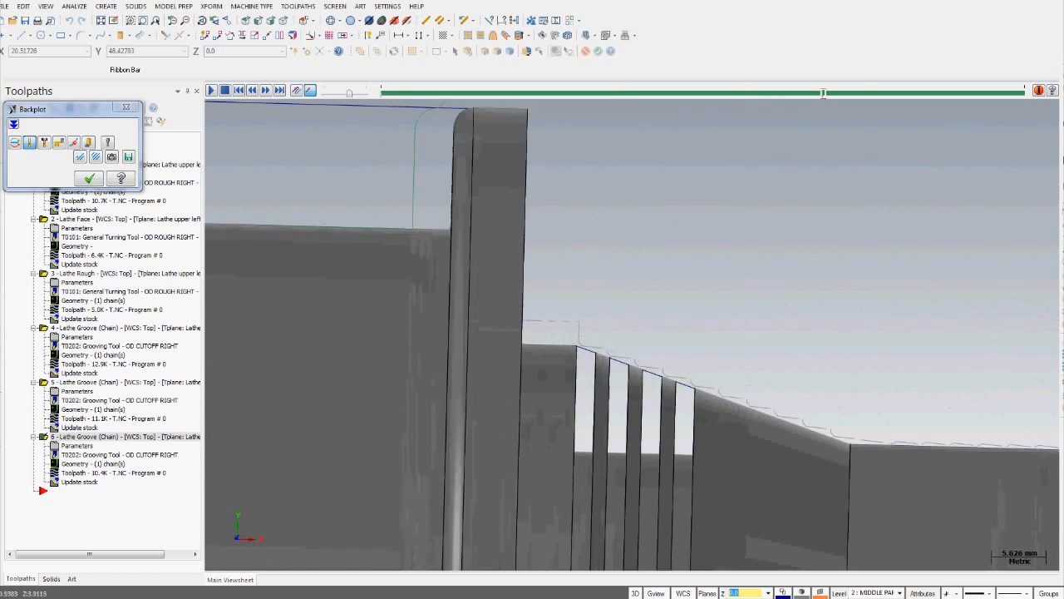
scroll(283, 233, "down", 2)
scroll(213, 230, "down", 4)
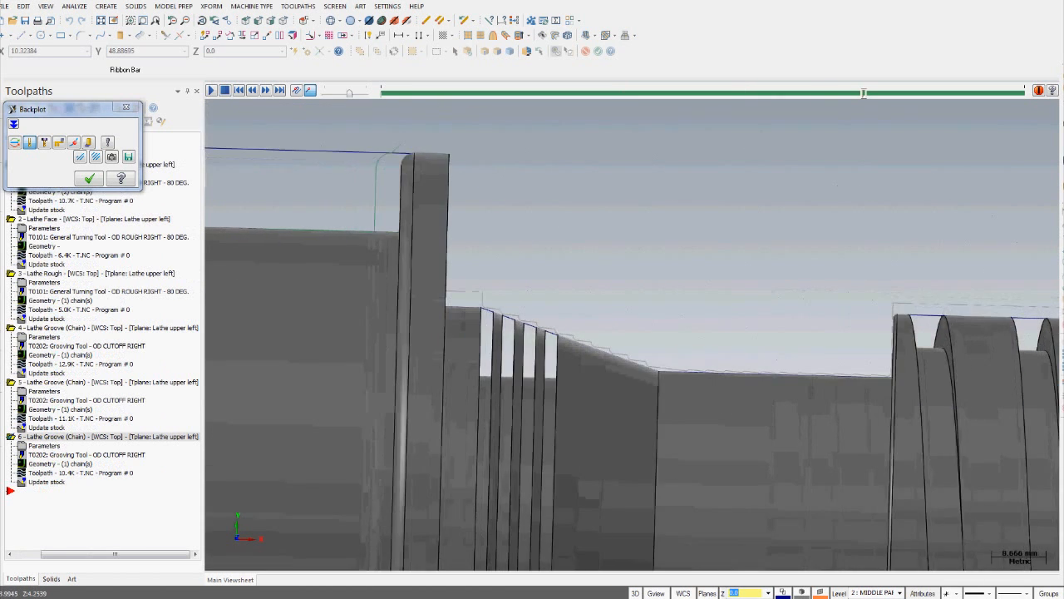
scroll(213, 234, "down", 2)
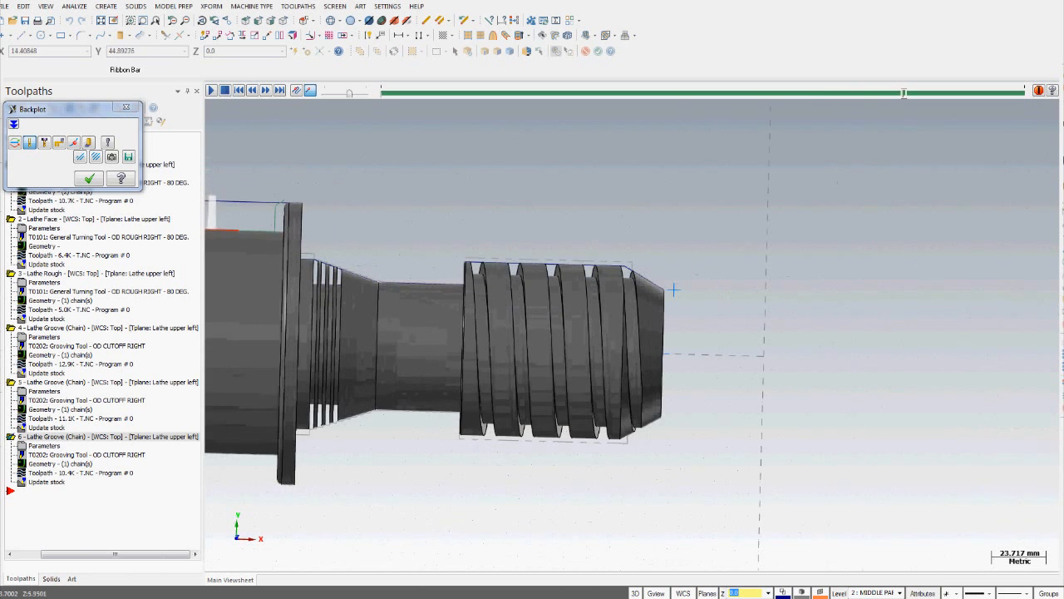
middle_click_drag(227, 245, 307, 250, "shift")
scroll(207, 234, "up", 4)
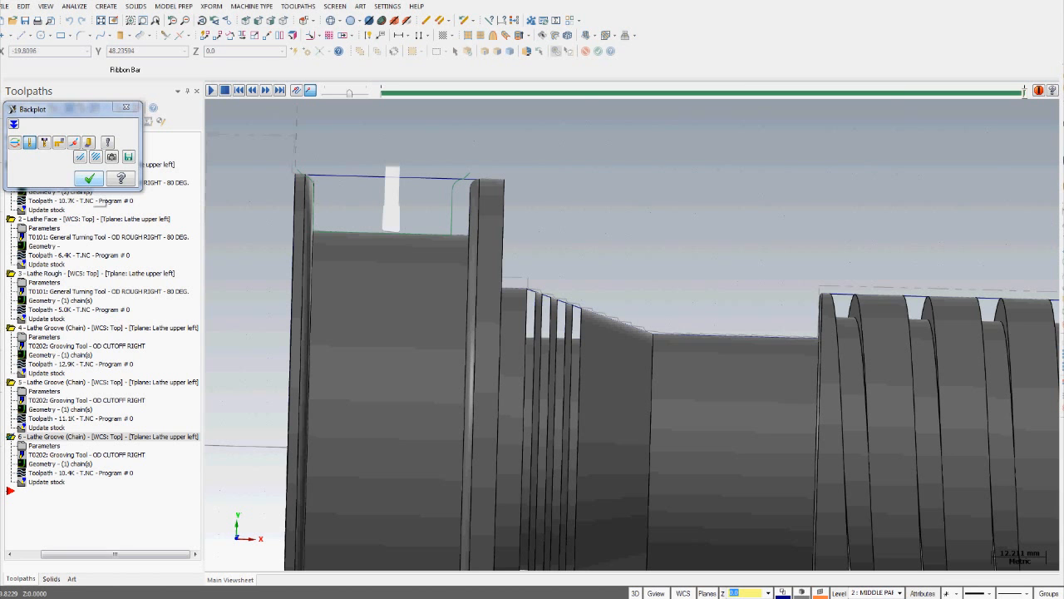
left_click(90, 178)
Copy the neck groove operation, number 5, and paste it at the end of the operation list
scroll(378, 275, "down", 4)
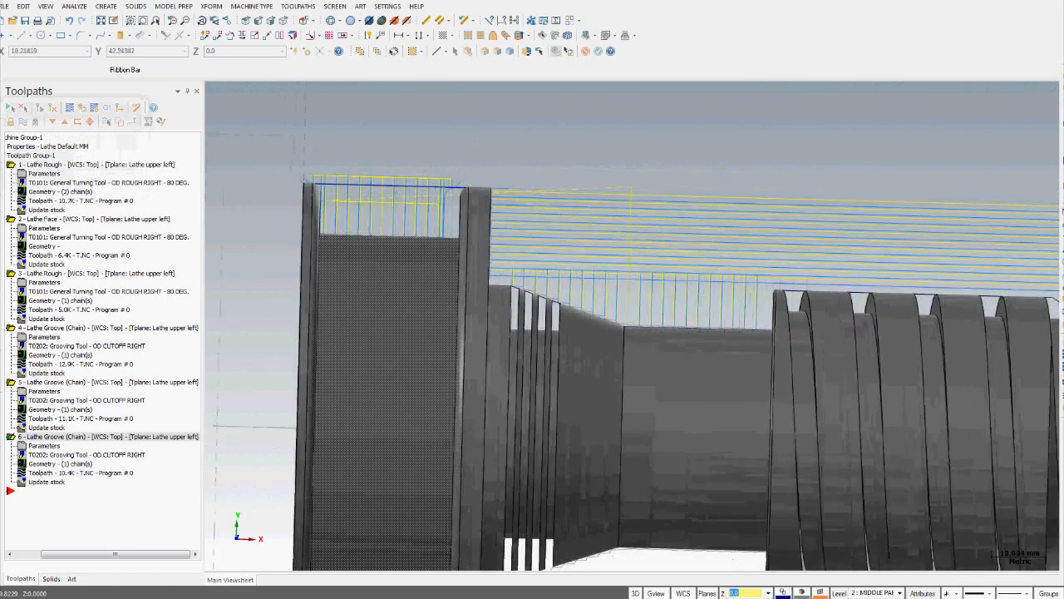
left_click(108, 381)
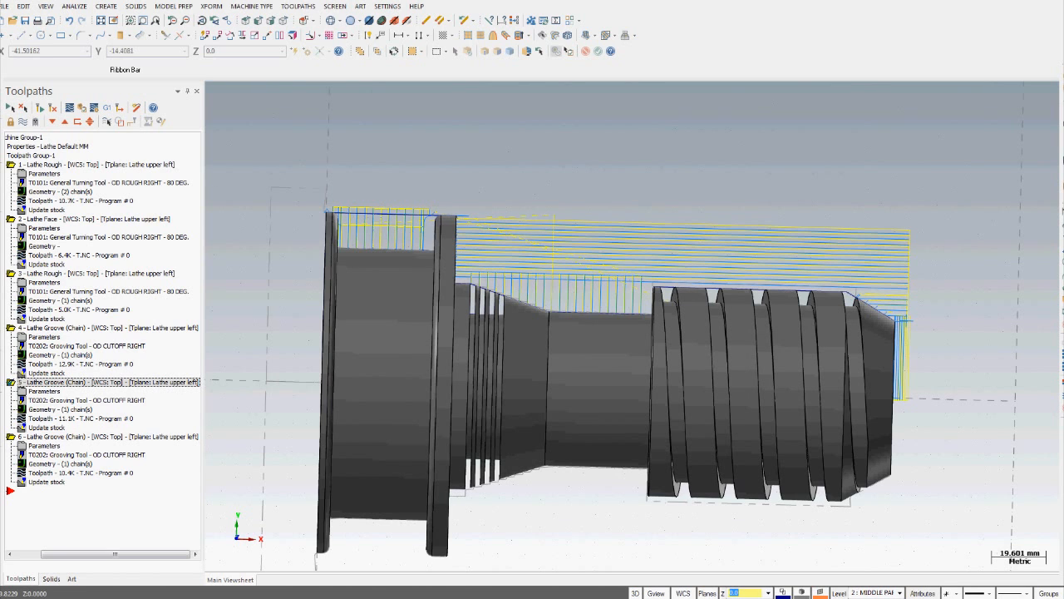
left_click(63, 491)
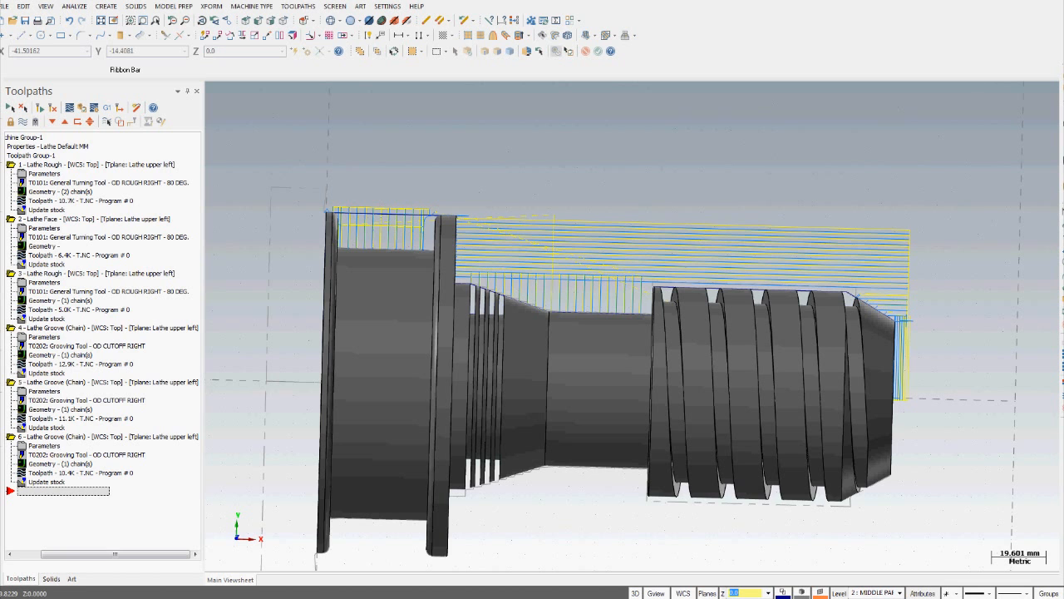
key("ctrl+v")
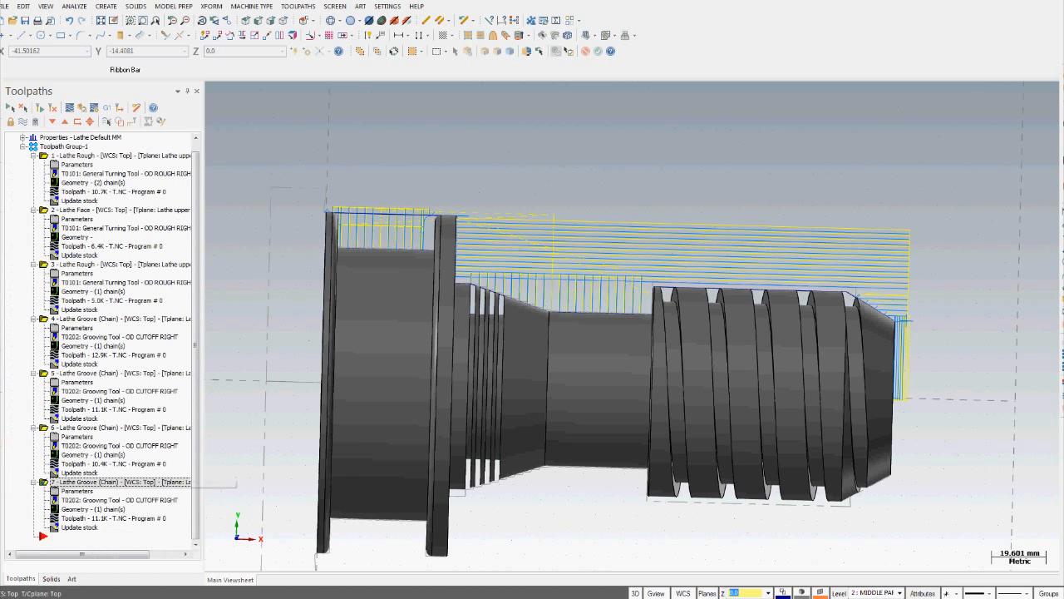
Turn off roughing and turn on finishing in the copied neck groove operation
left_click(77, 491)
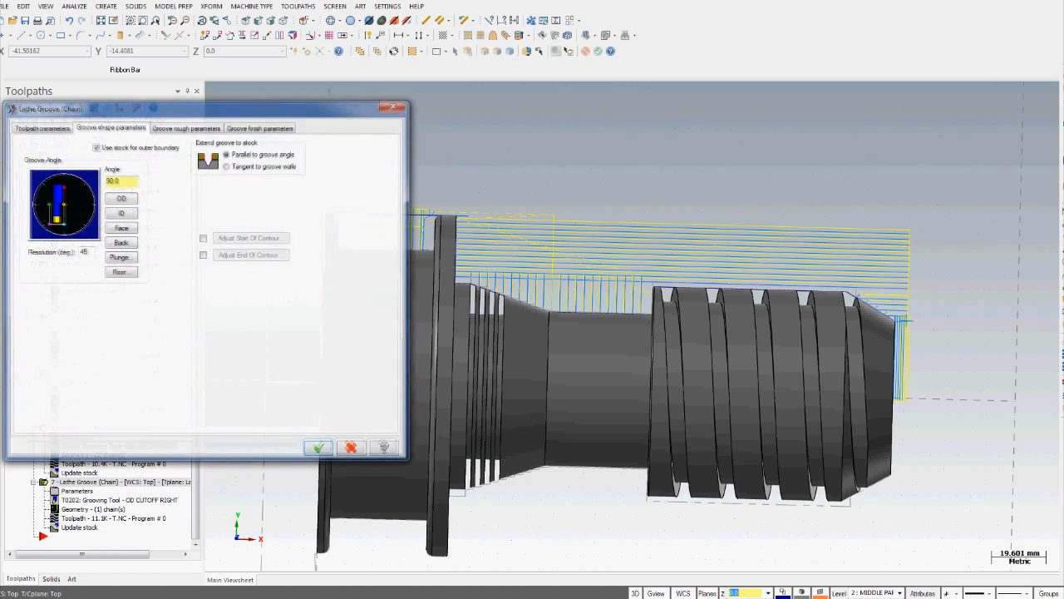
left_click(186, 128)
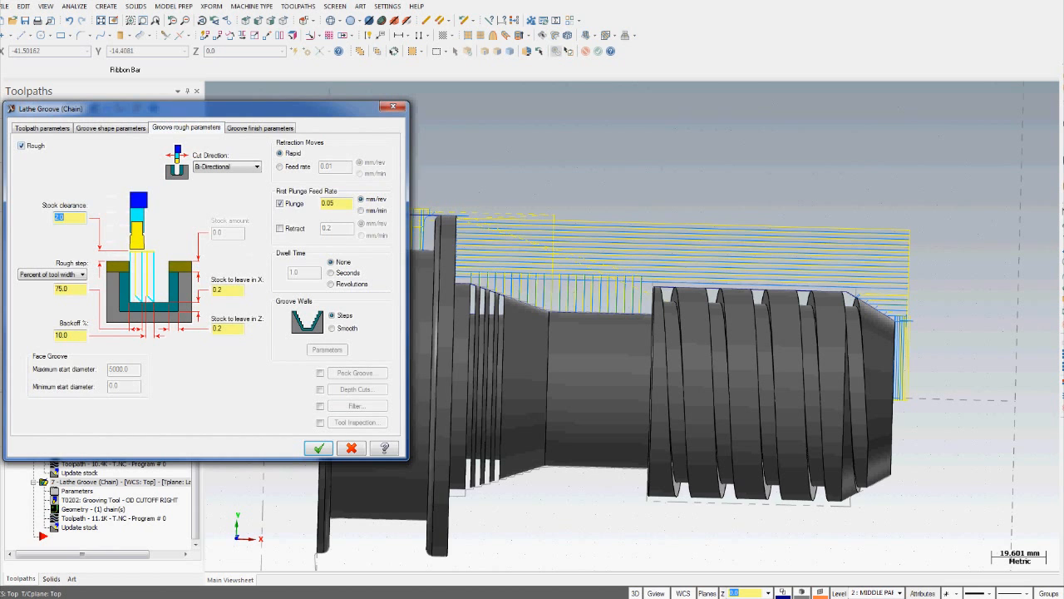
left_click(22, 146)
left_click(260, 128)
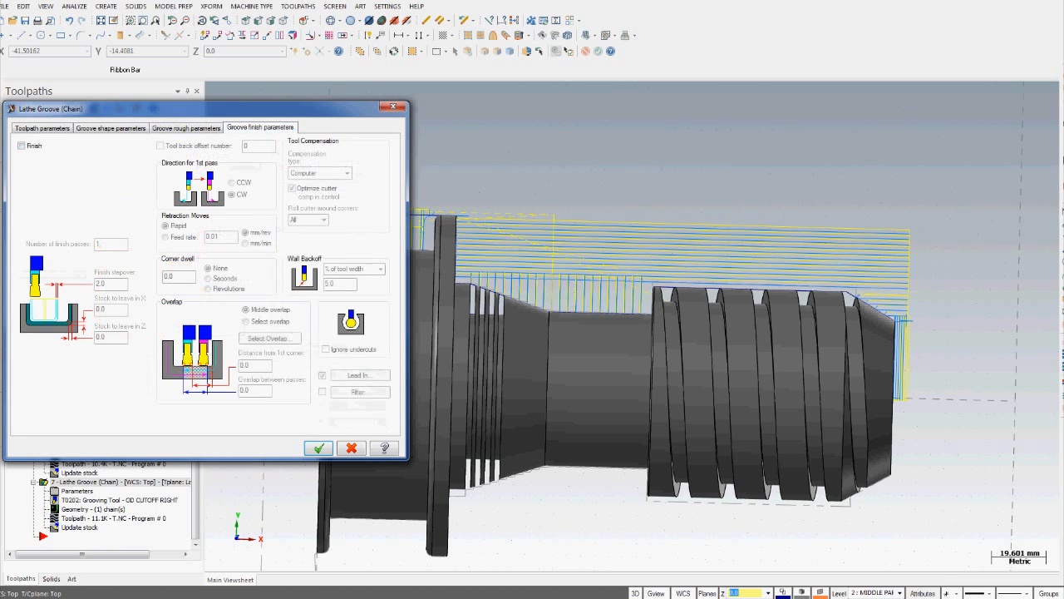
left_click(21, 145)
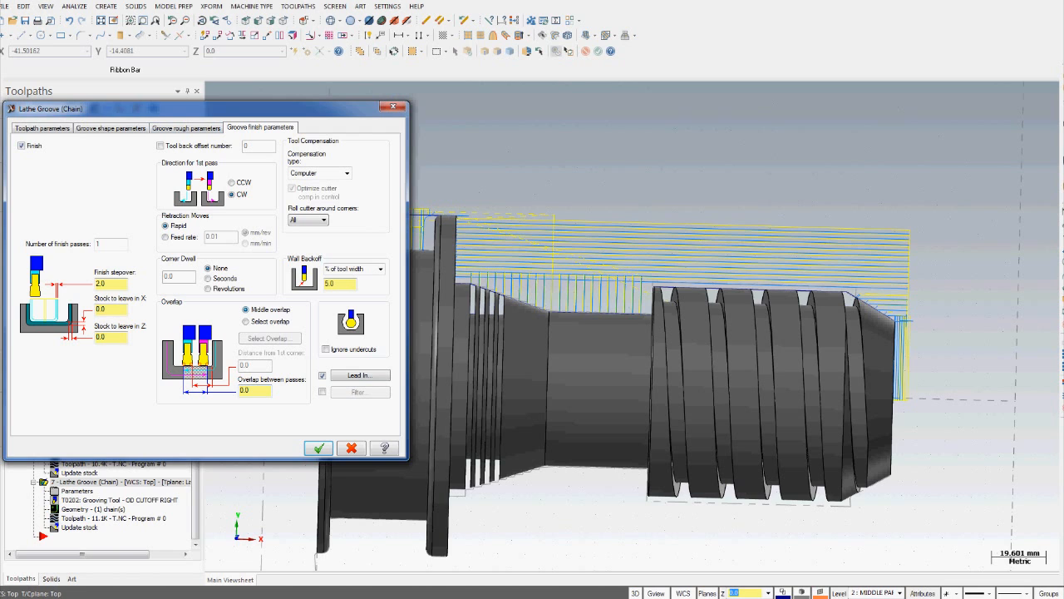
Keep Computer as the finish compensation type, accept the finish-only settings, and regenerate the copied neck groove toolpath
left_click(347, 173)
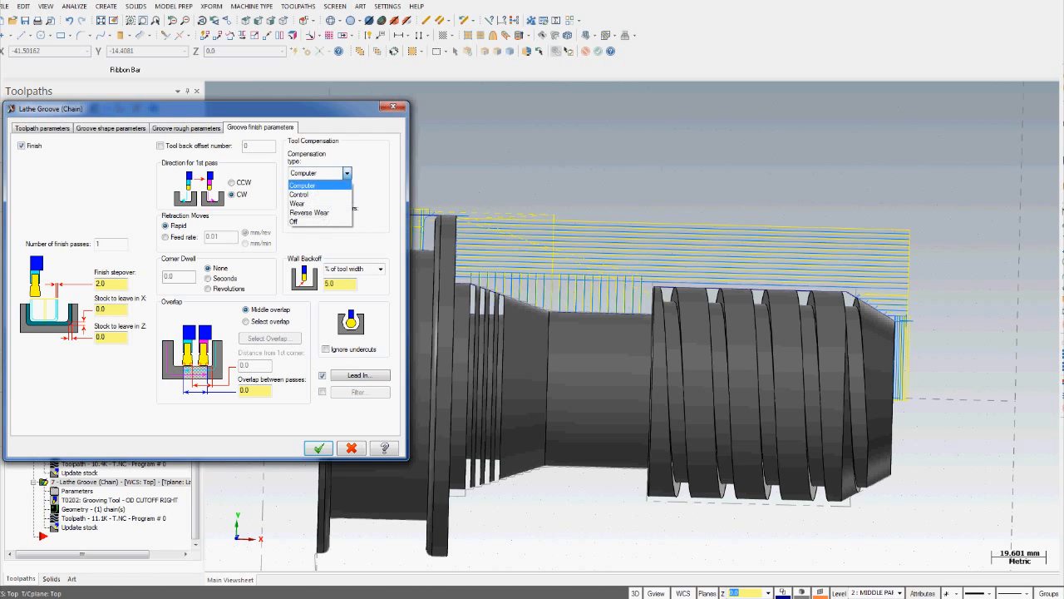
key("Escape")
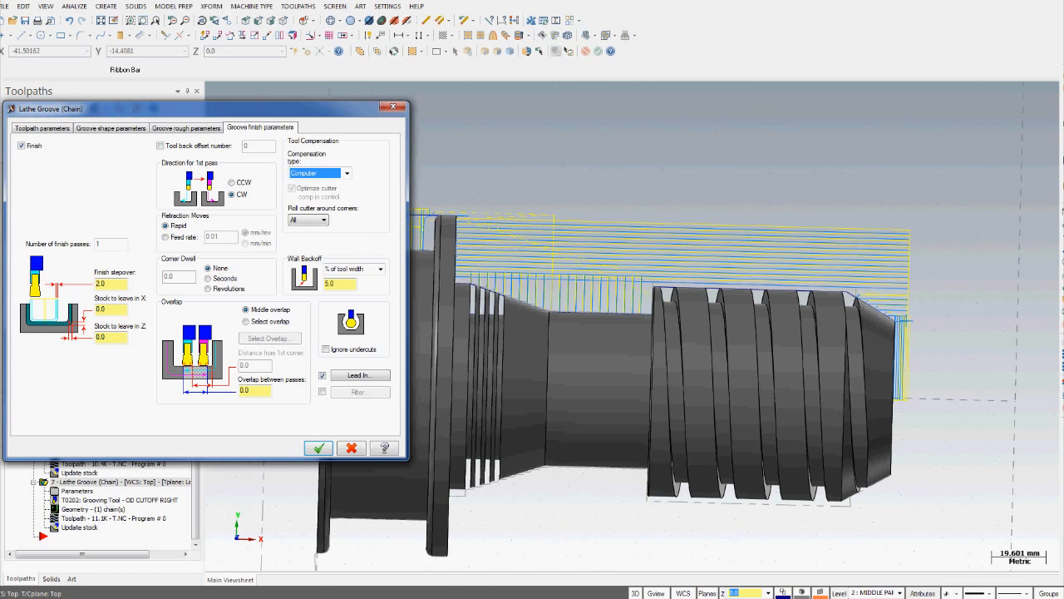
left_click(318, 447)
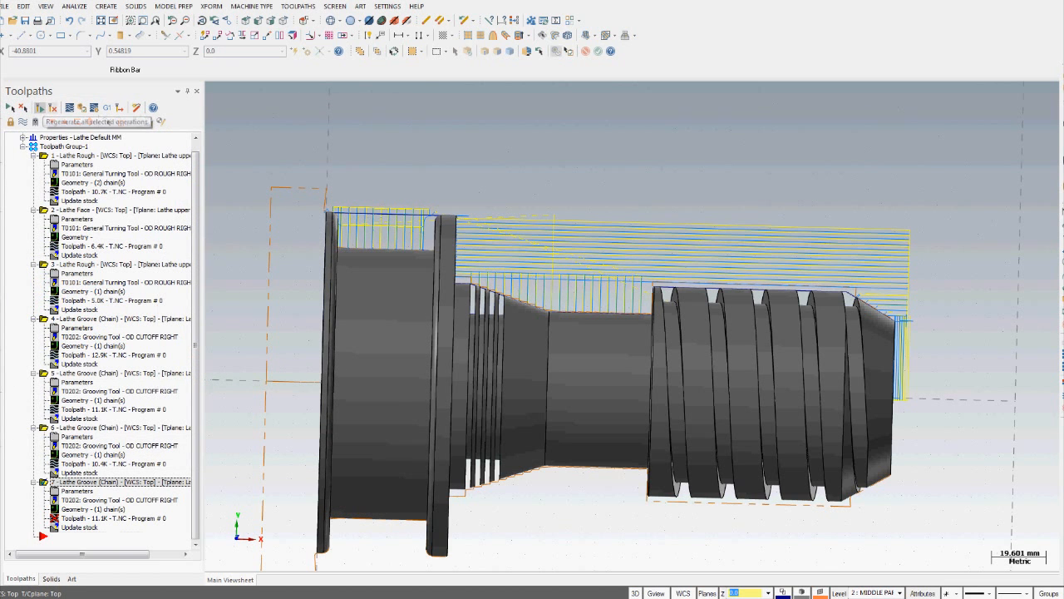
Backplot the neck groove finish pass with the tool and rapid moves displayed, and examine its path along the neck and taper
scroll(514, 307, "up", 5)
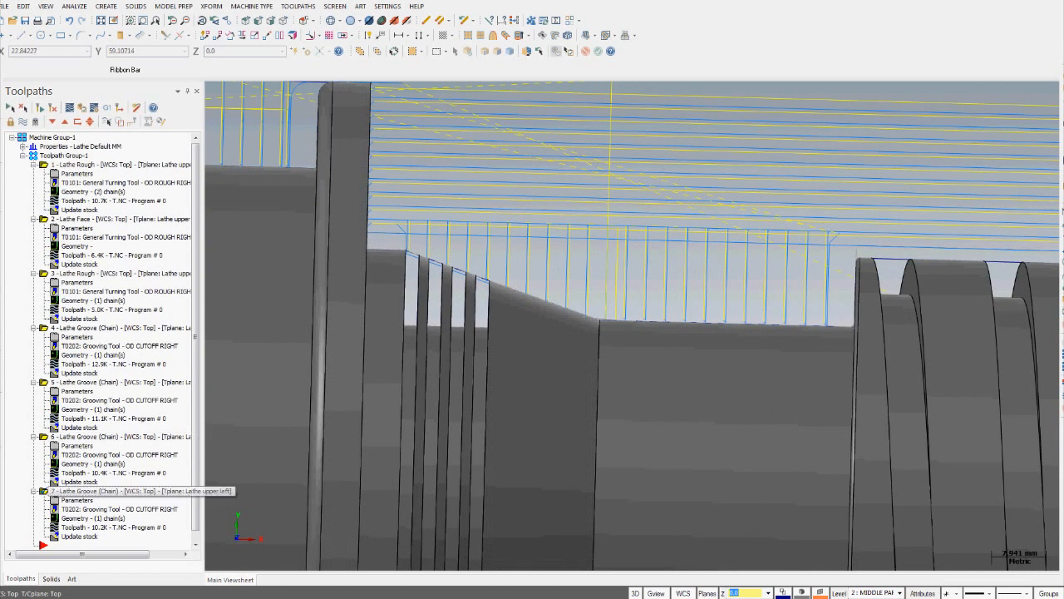
left_click(70, 108)
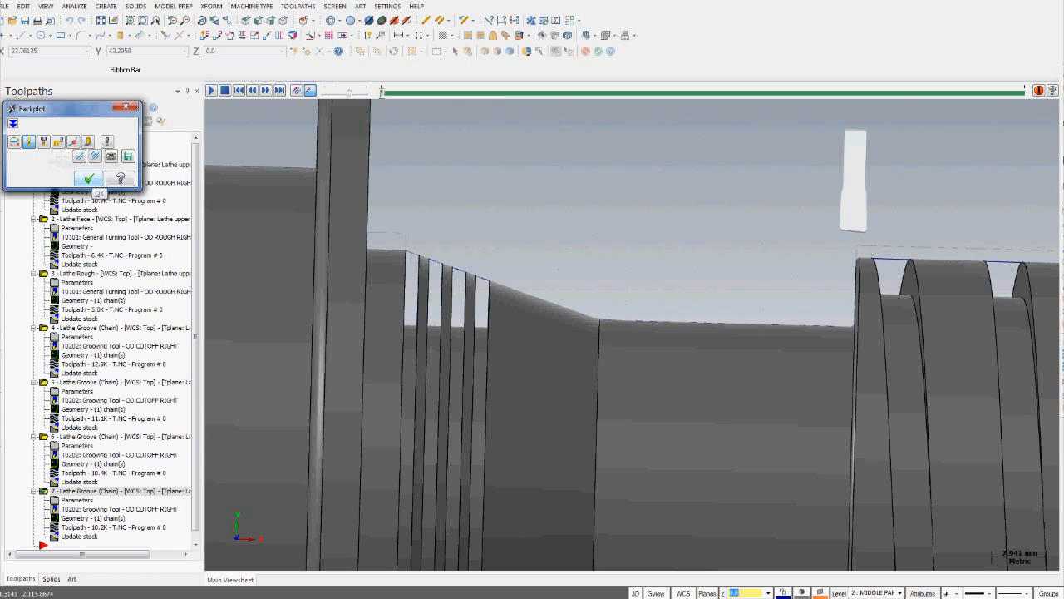
left_click(89, 178)
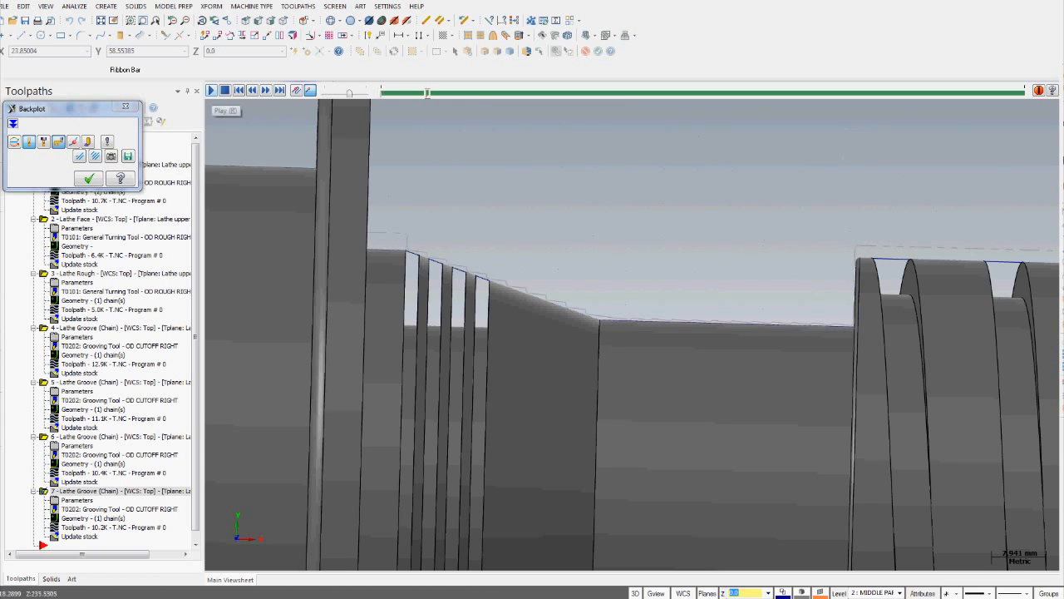
scroll(571, 186, "down", 5)
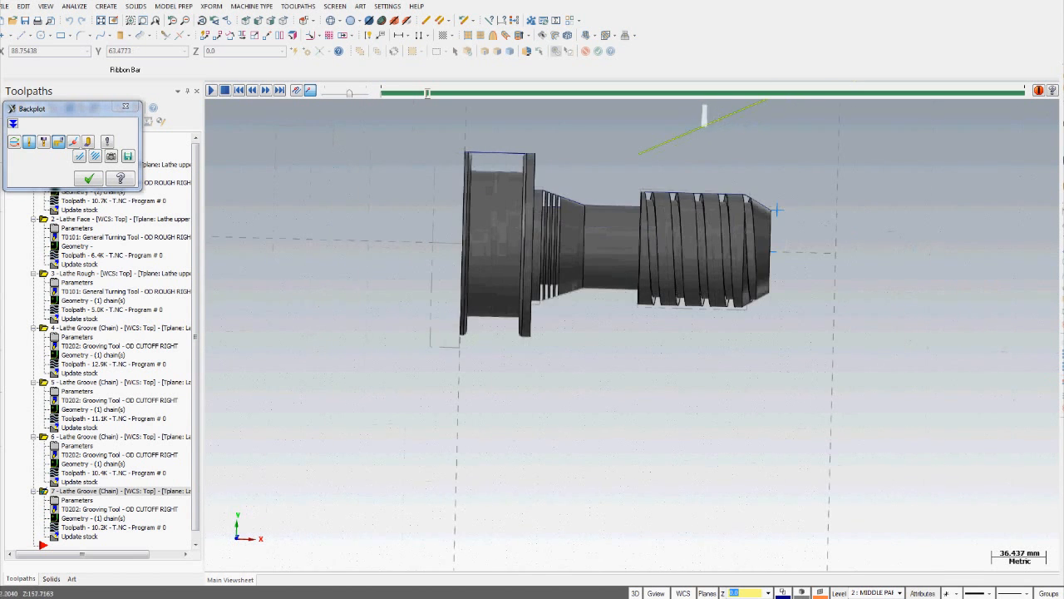
scroll(649, 174, "up", 2)
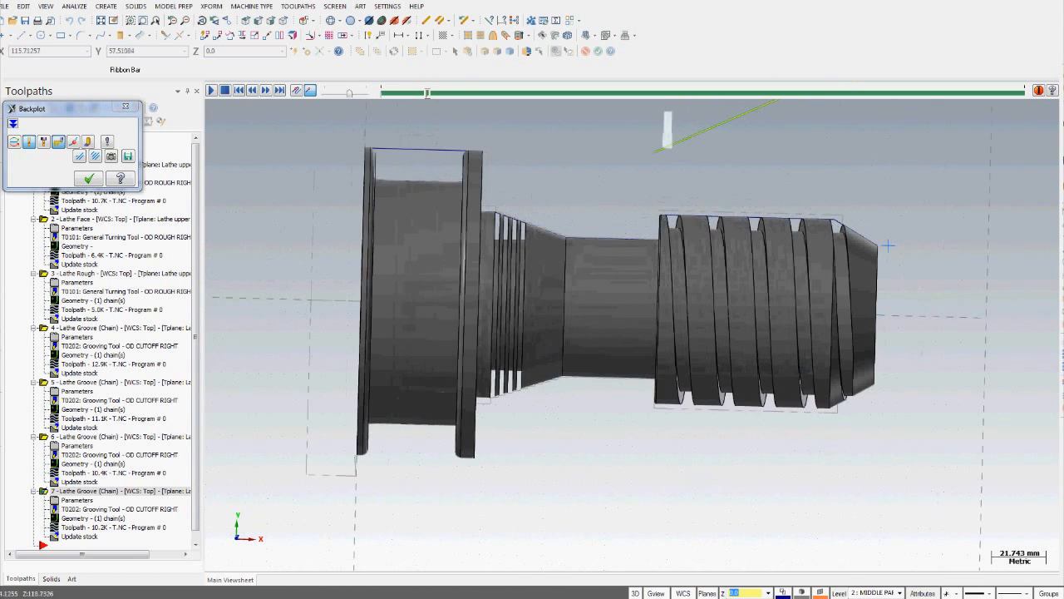
scroll(664, 236, "up", 1)
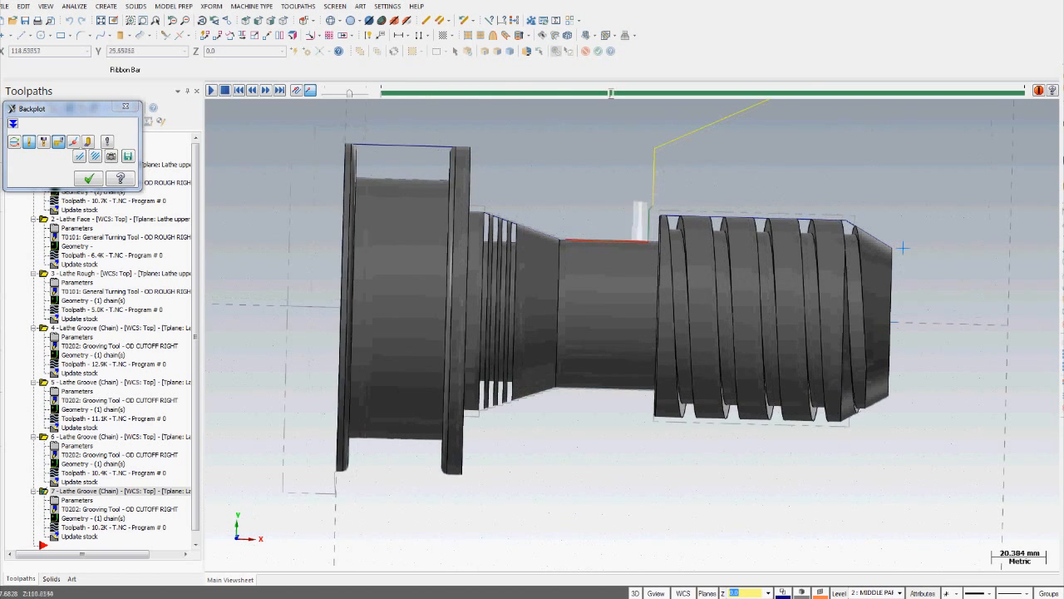
scroll(579, 251, "up", 5)
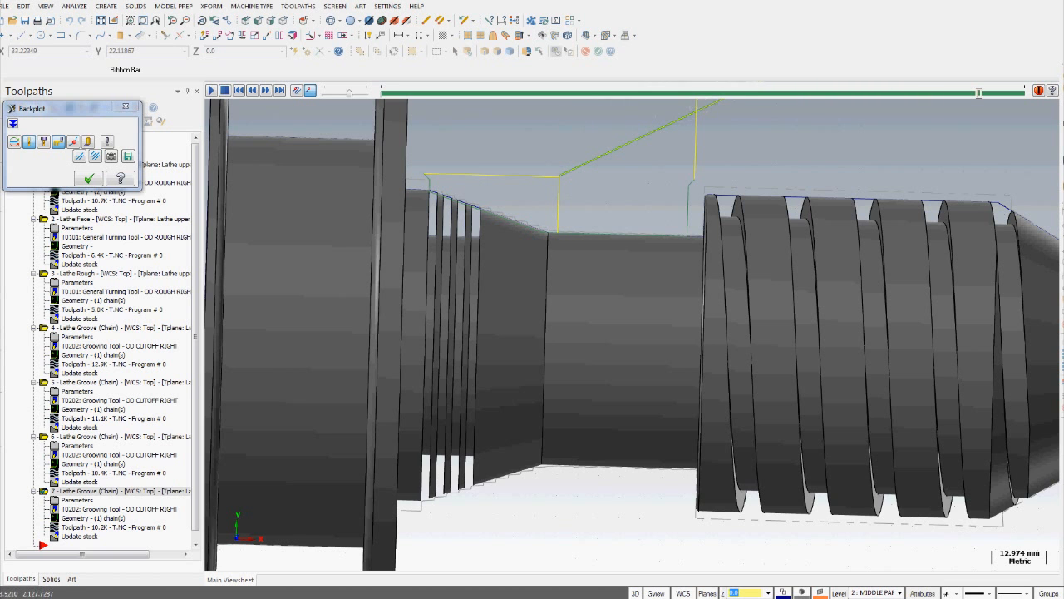
scroll(529, 250, "up", 3)
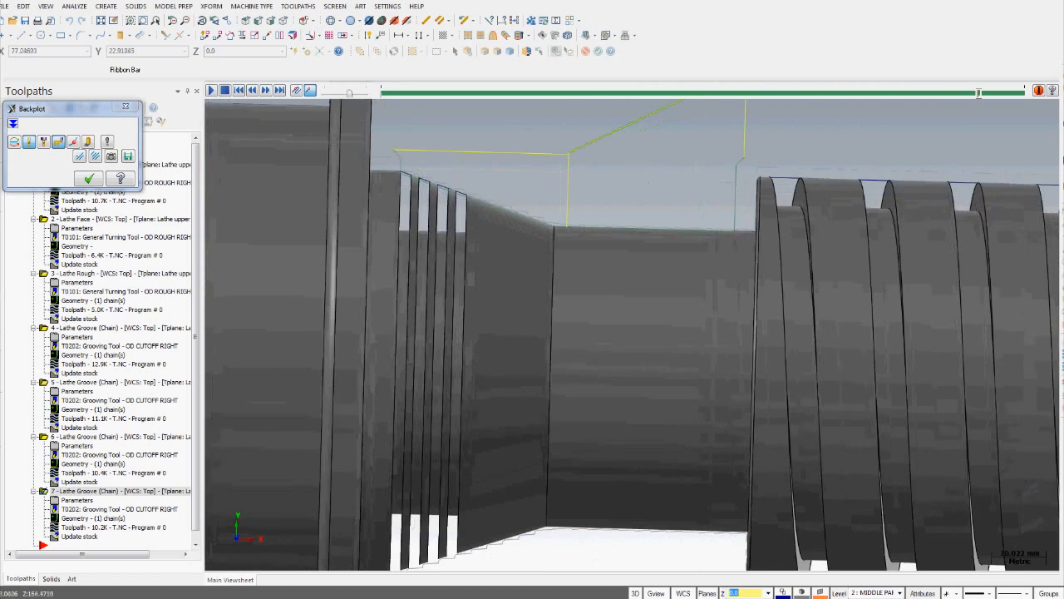
key("Escape")
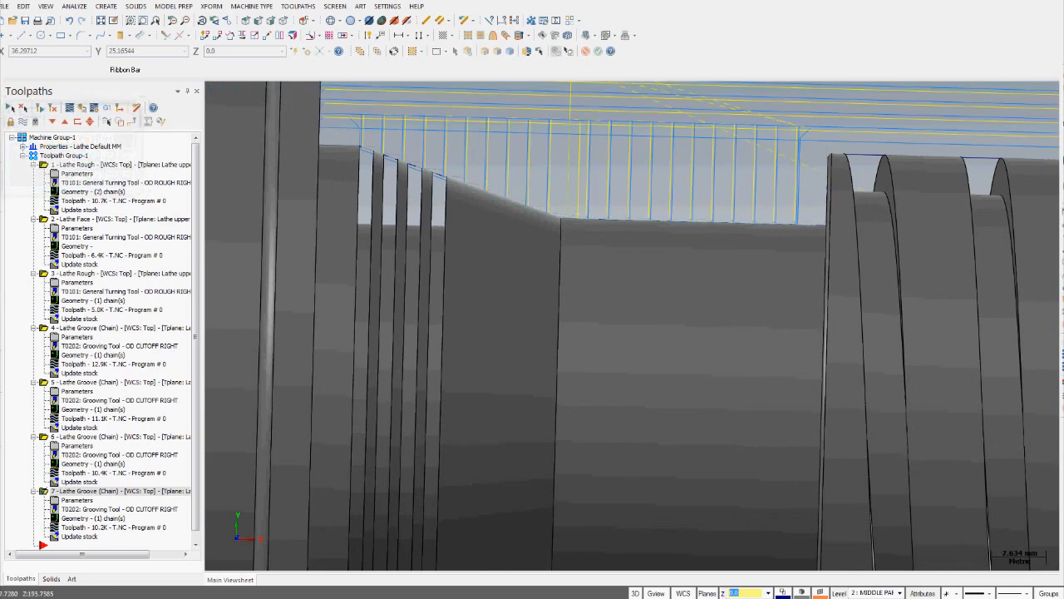
scroll(538, 254, "up", 1)
scroll(539, 254, "down", 4)
scroll(527, 256, "down", 3)
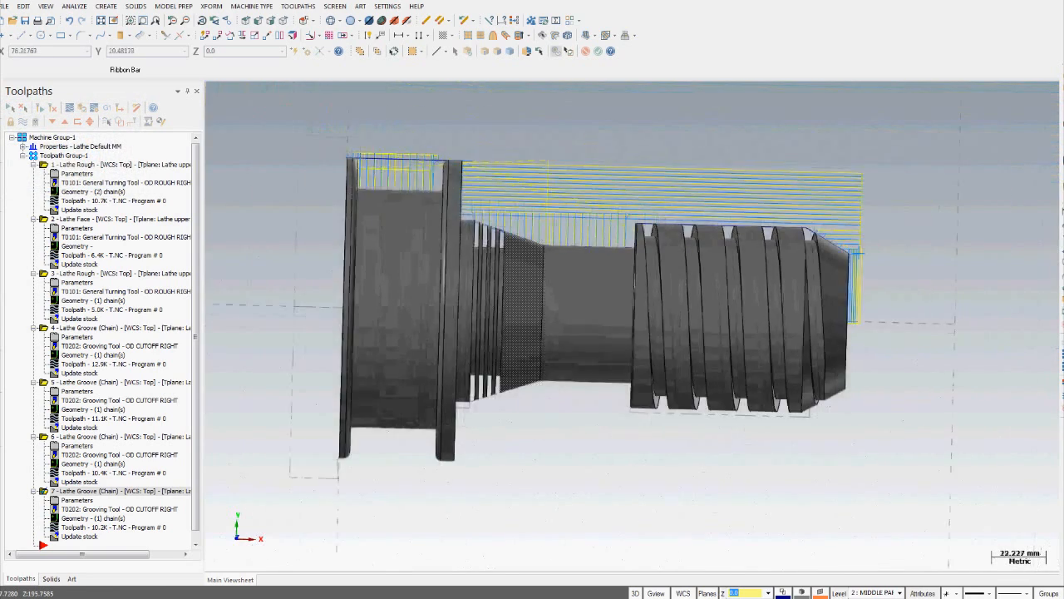
scroll(488, 258, "up", 5)
scroll(489, 259, "up", 3)
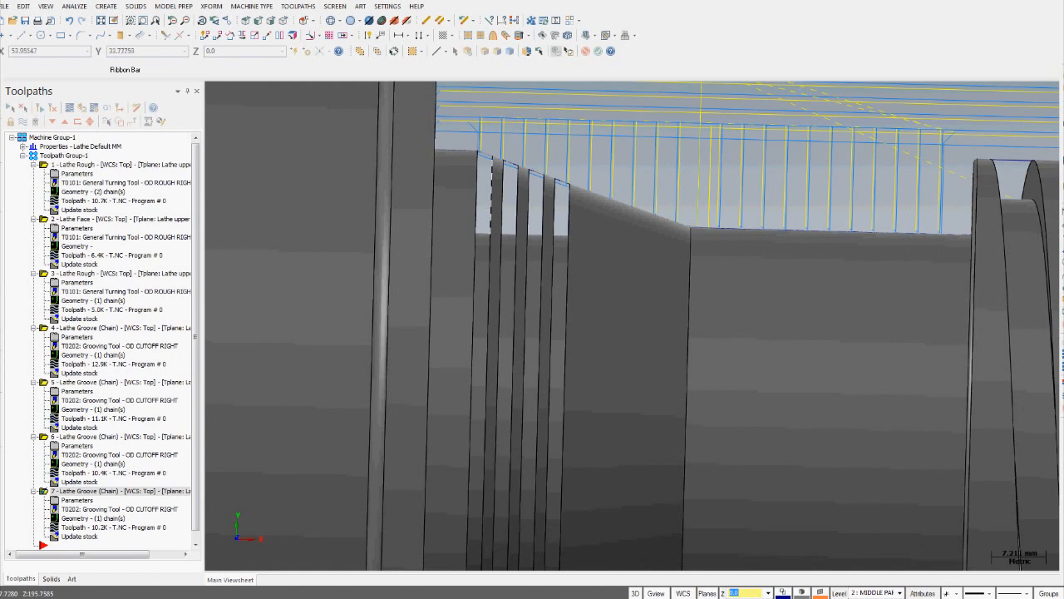
scroll(632, 326, "down", 6)
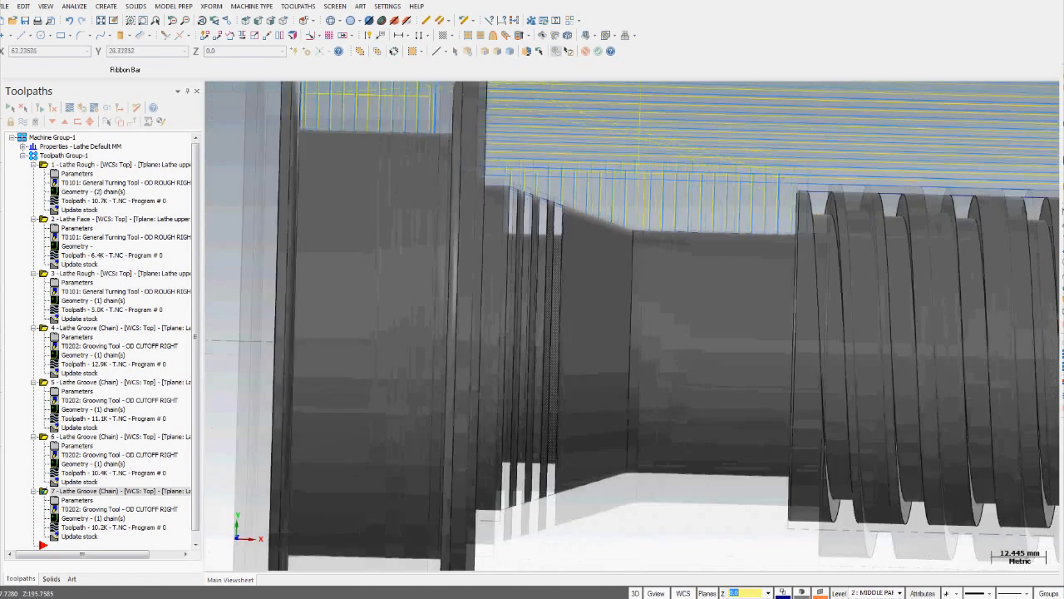
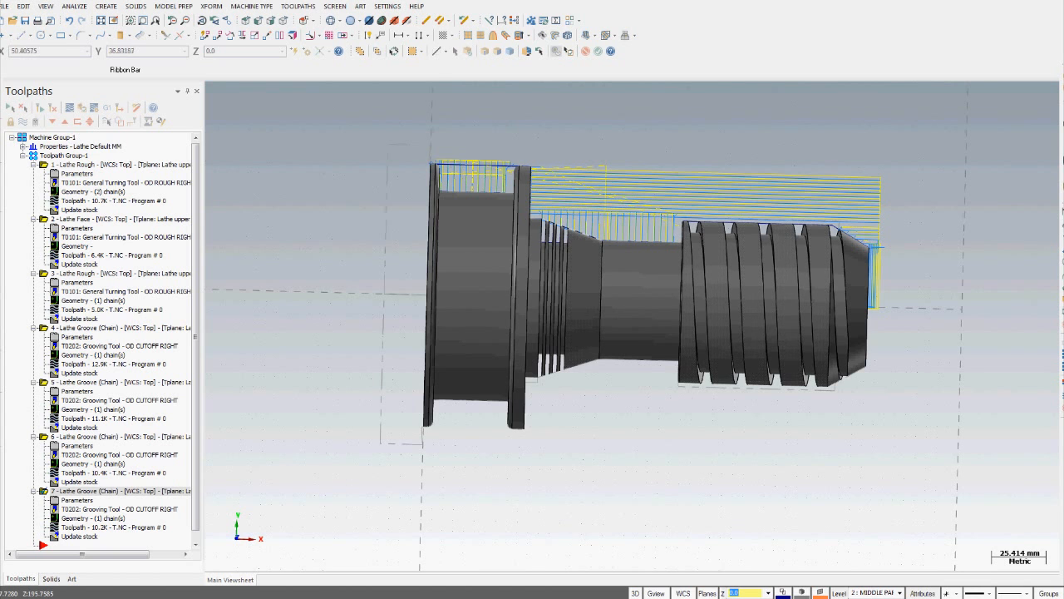
Start a Lathe Finish operation and chain the outer profile from the front chamfer back along the threaded section, reversing the chain direction
middle_click_drag(538, 220, 414, 163)
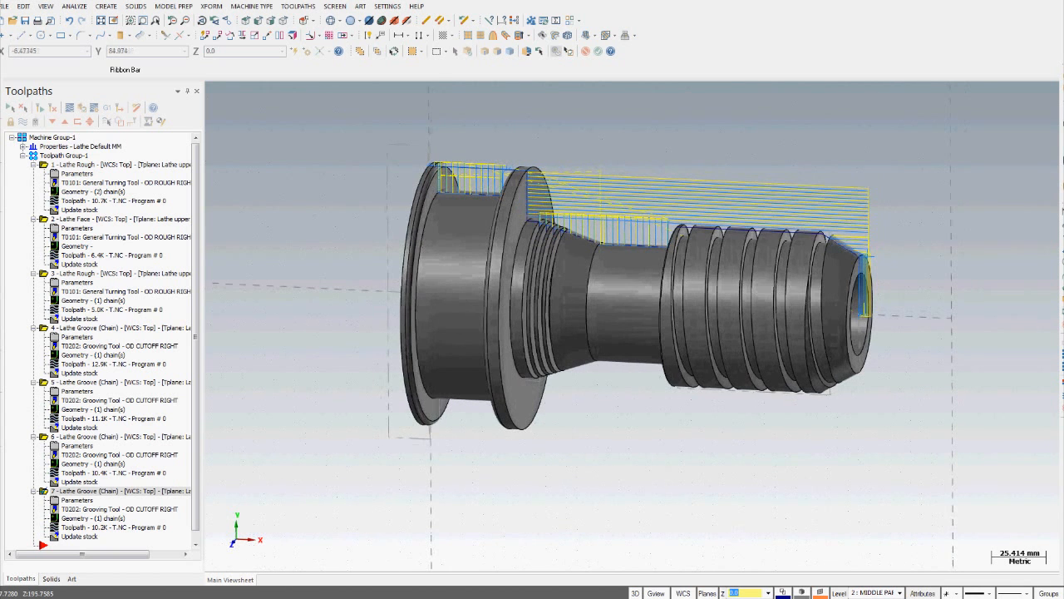
left_click(298, 5)
left_click(298, 33)
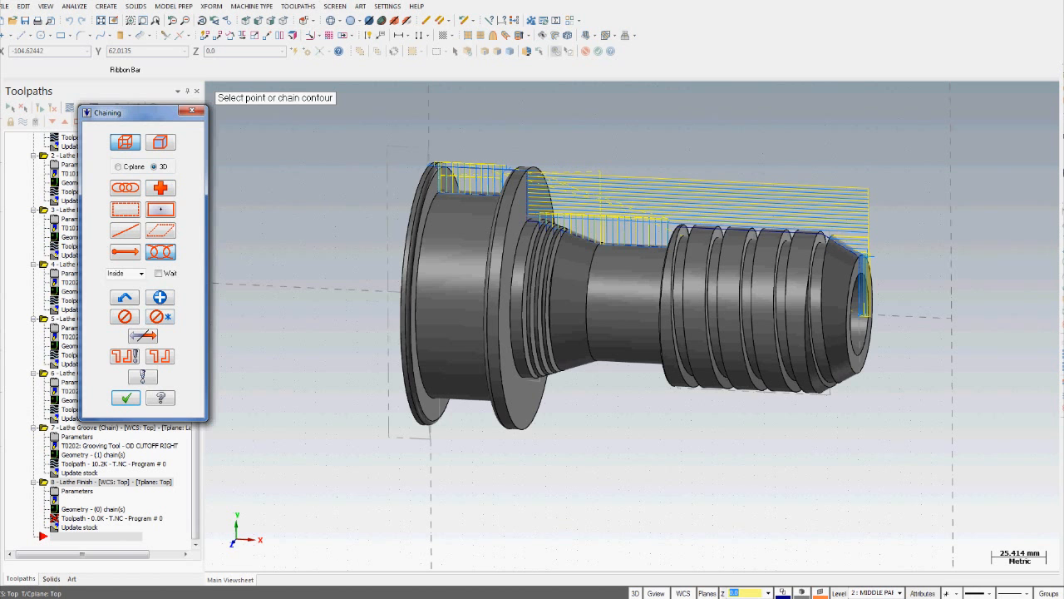
scroll(712, 241, "up", 4)
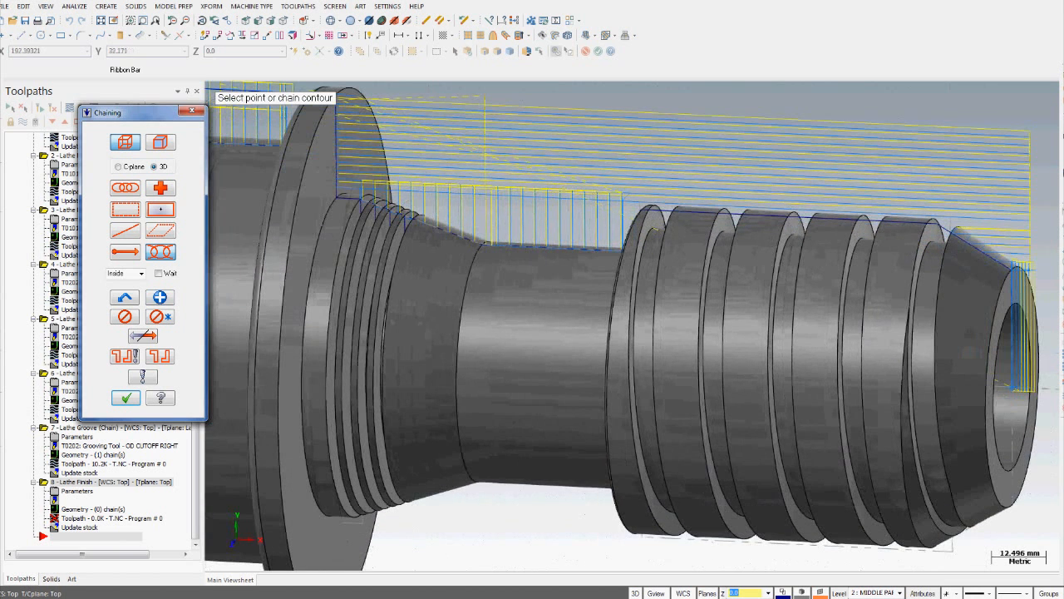
left_click(960, 239)
middle_click_drag(796, 324, 830, 324)
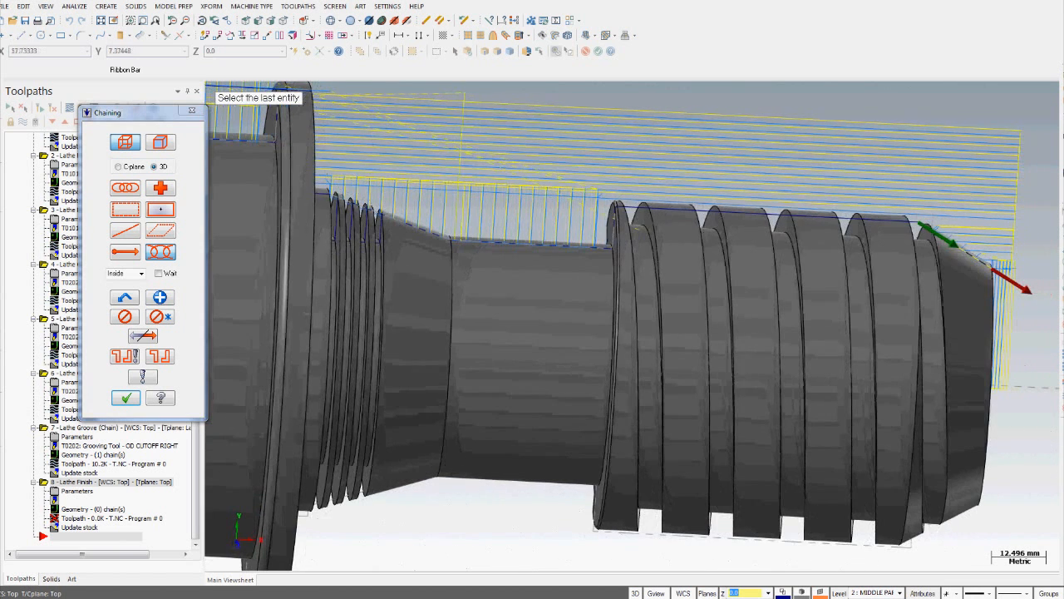
left_click(142, 335)
left_click(598, 207)
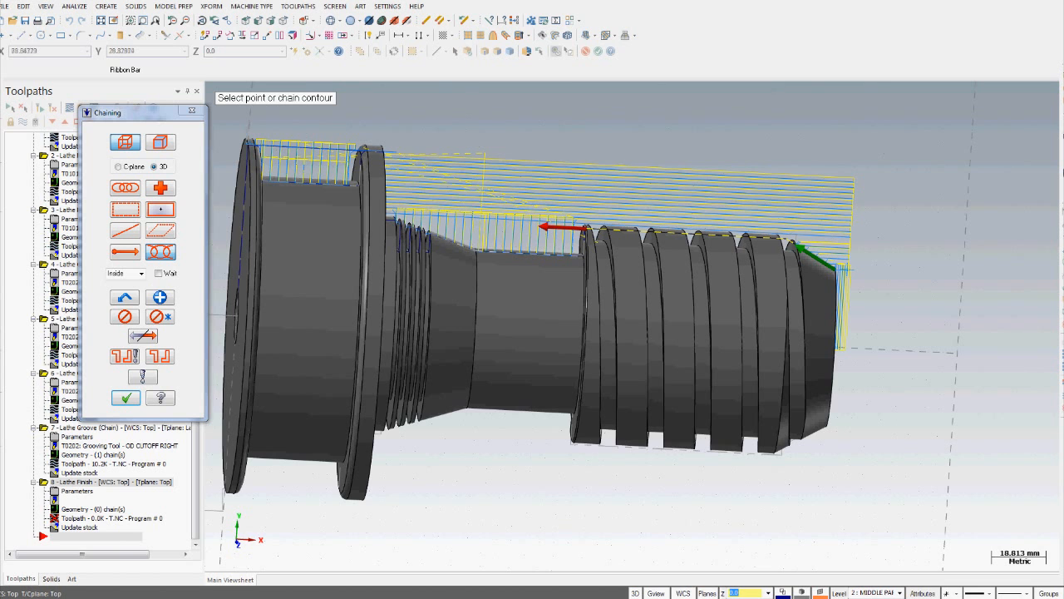
key("Return")
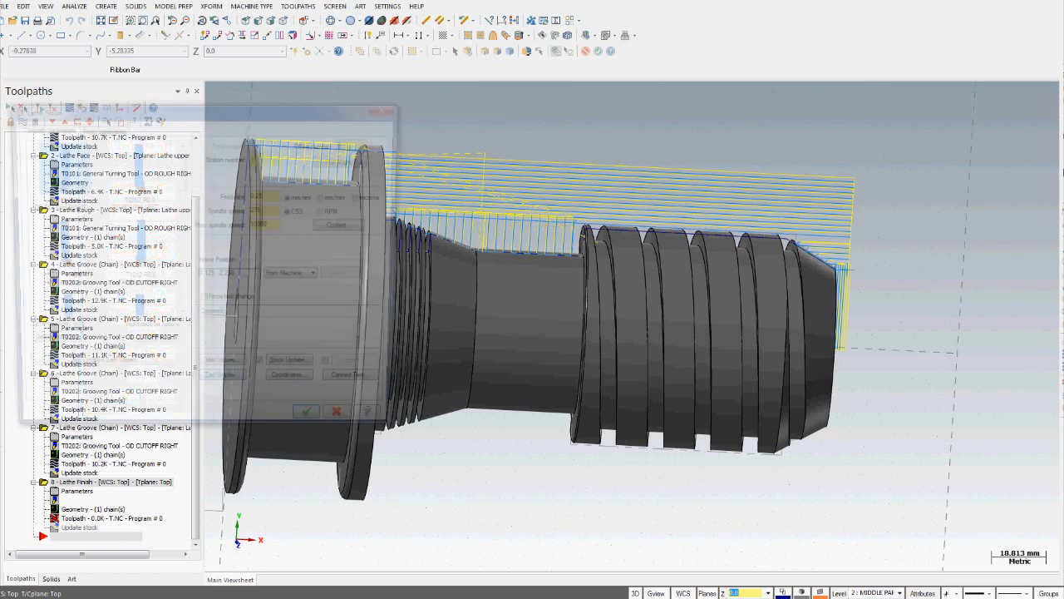
Choose the T2121 R0.8 OD Finish Right 35 deg. tool for the finish operation and generate the toolpath
scroll(101, 230, "down", 3)
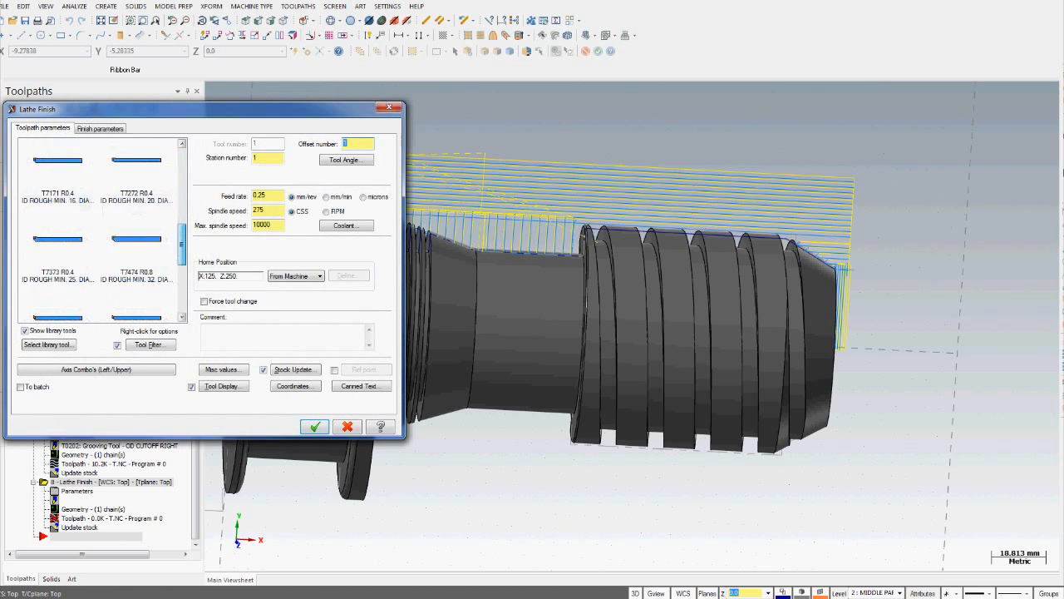
left_click(58, 179)
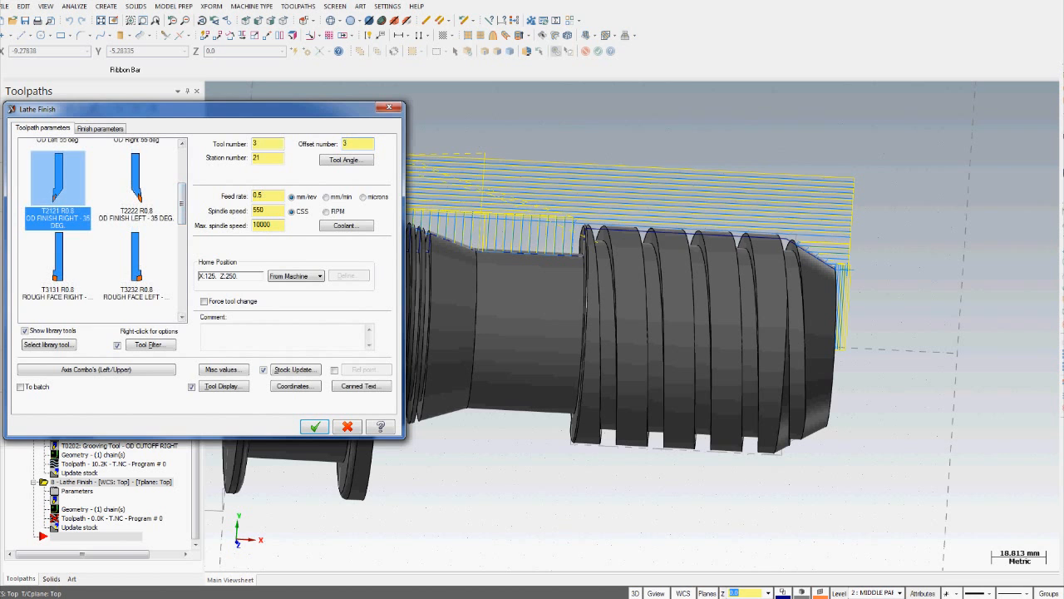
key("Return")
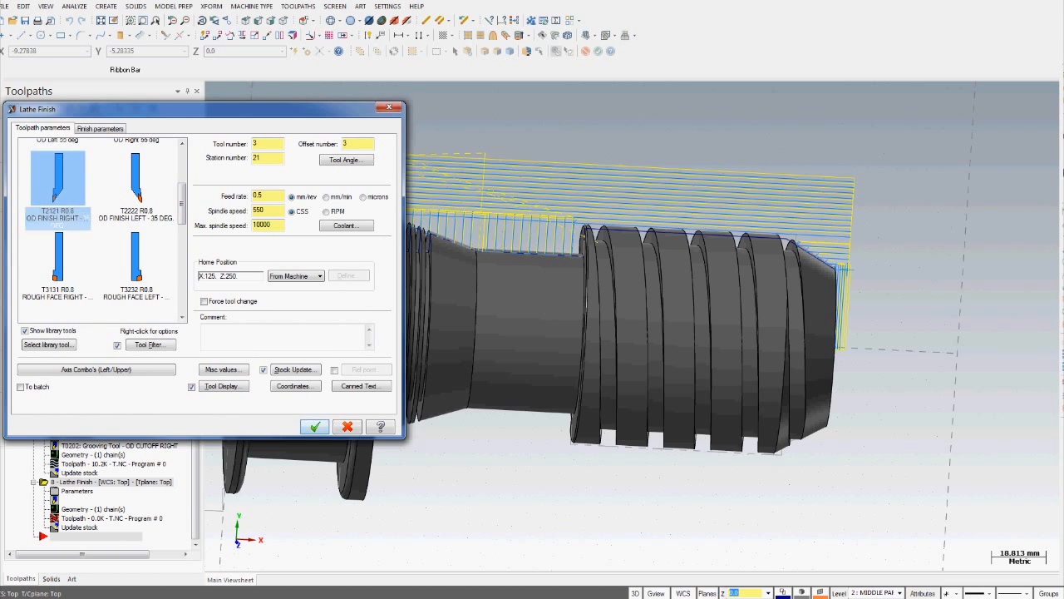
Set the finish operation's lead-out exit vector to Tangent with a length of 5 mm and regenerate the toolpath
scroll(585, 229, "up", 6)
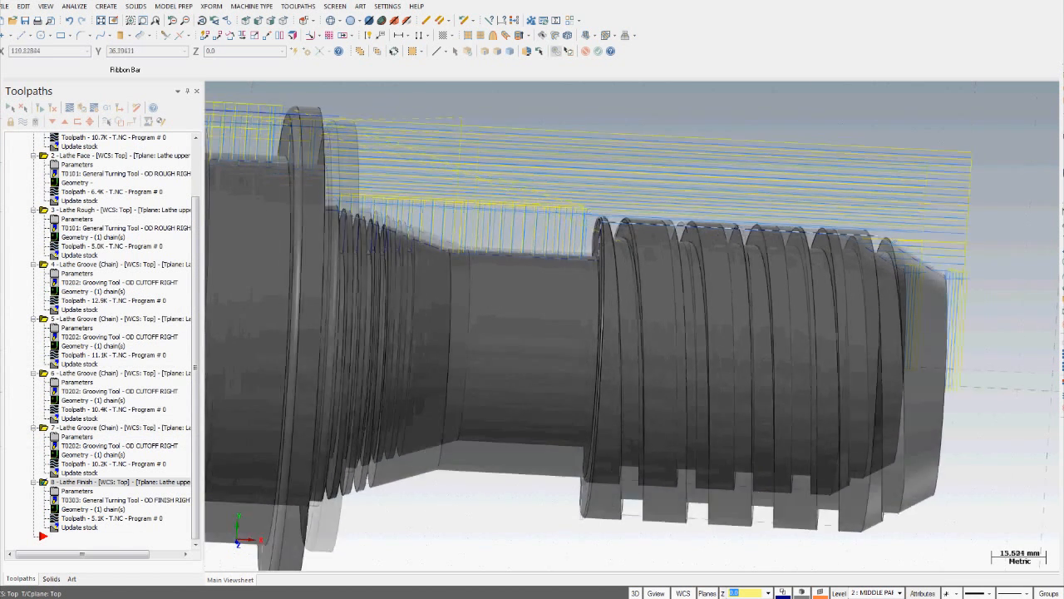
scroll(585, 230, "up", 2)
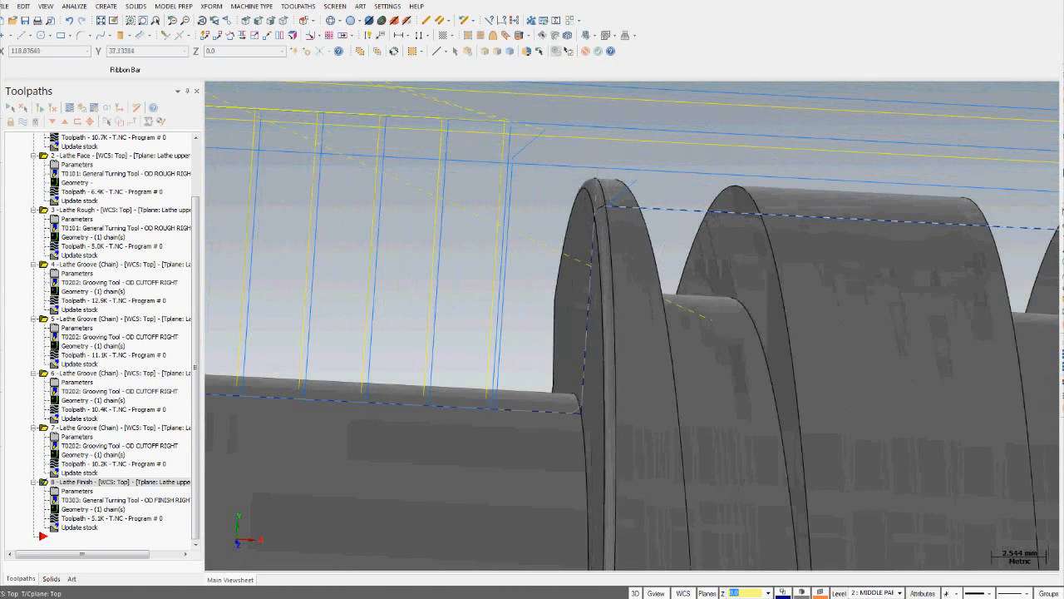
left_click(77, 491)
left_click(99, 127)
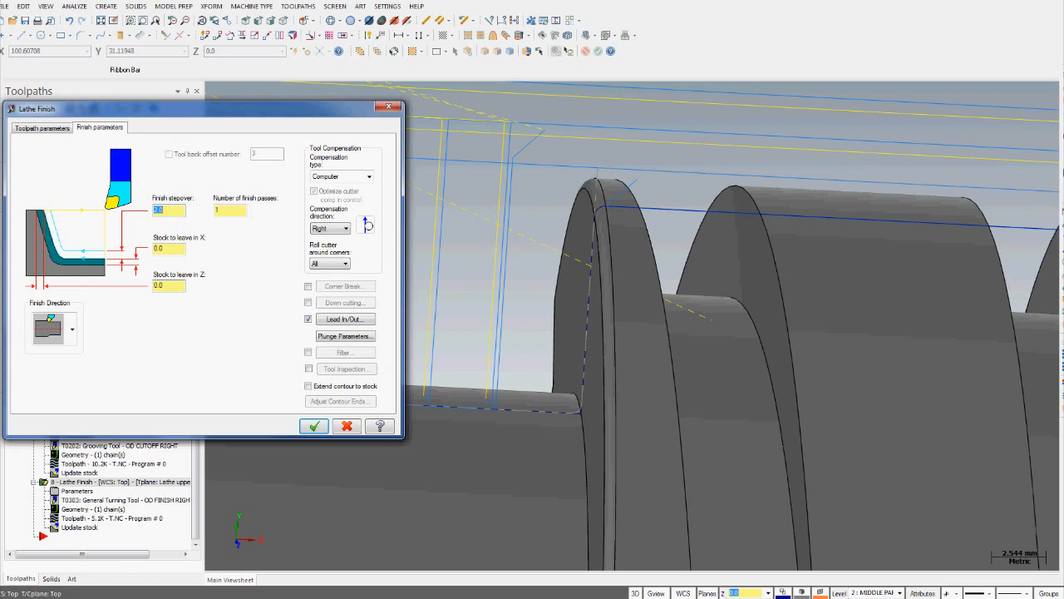
left_click(346, 318)
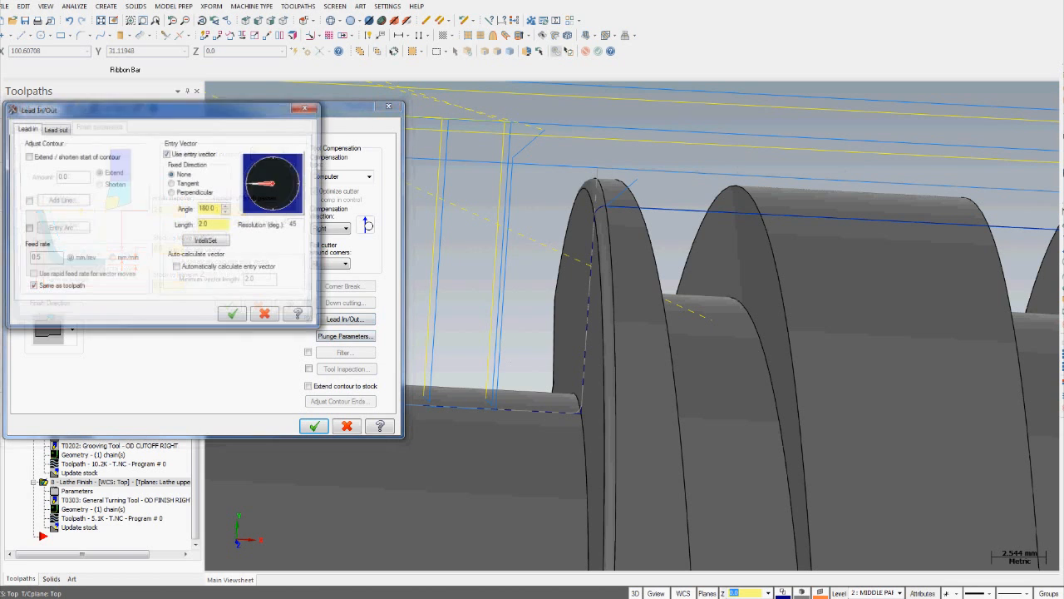
left_click(55, 128)
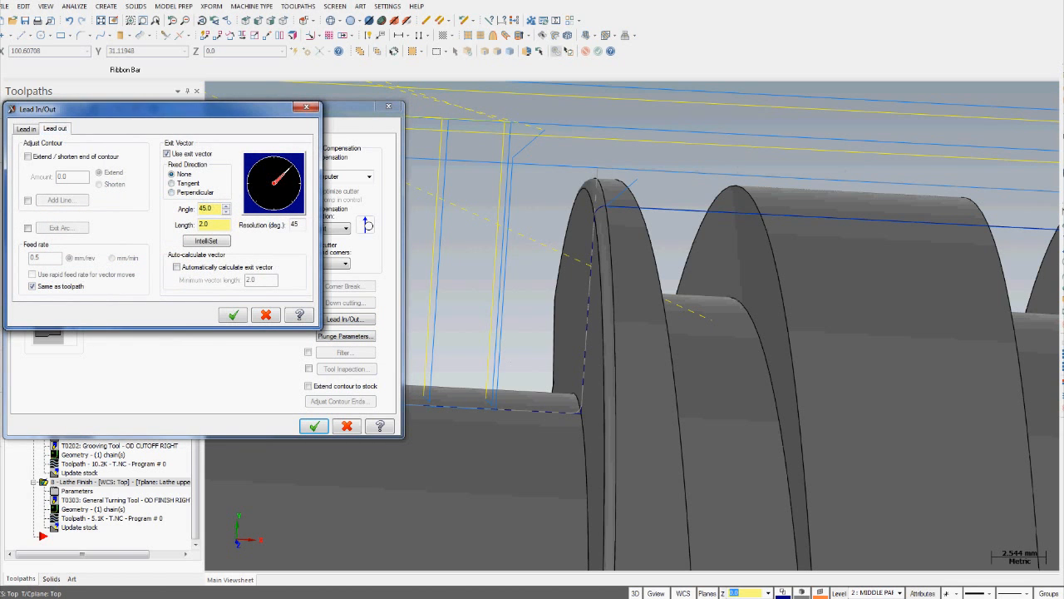
left_click(171, 183)
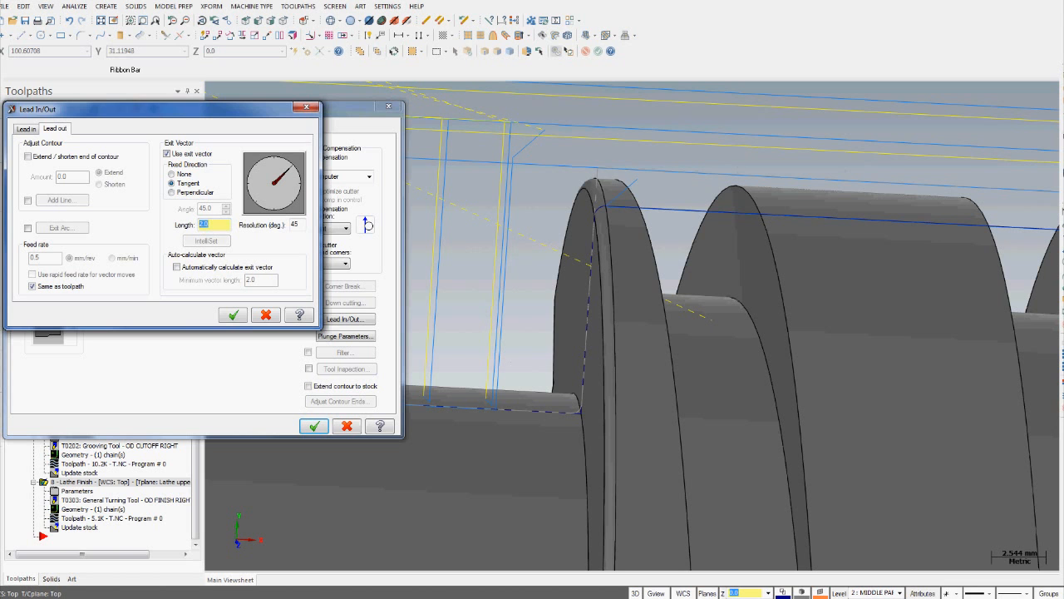
type("5")
key("Return")
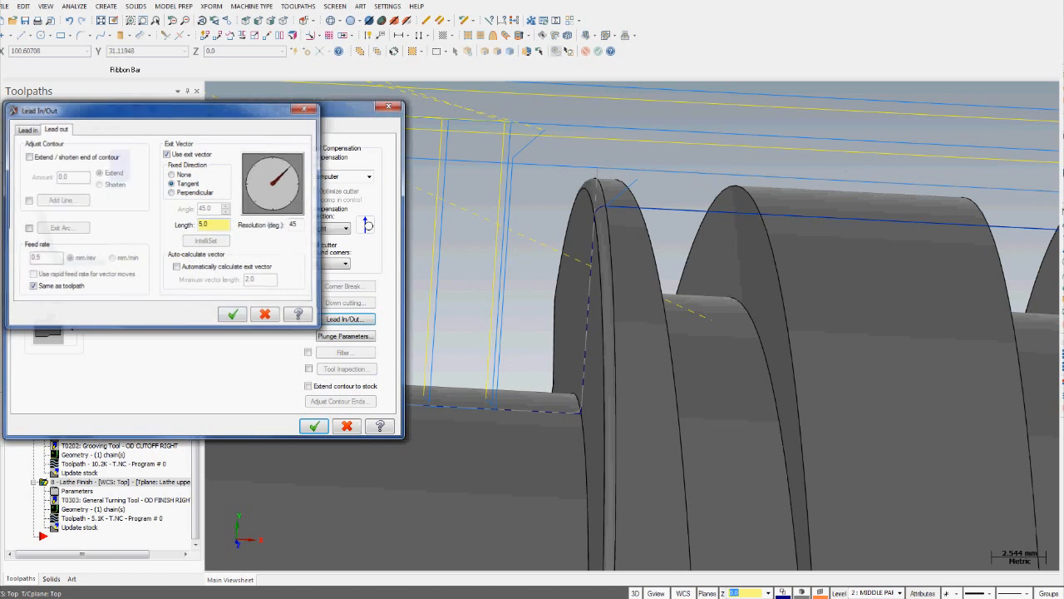
key("Return")
left_click(40, 107)
Examine the finish toolpath's exit move and its path over the rounded edge where the threaded section meets the neck
scroll(593, 211, "up", 1)
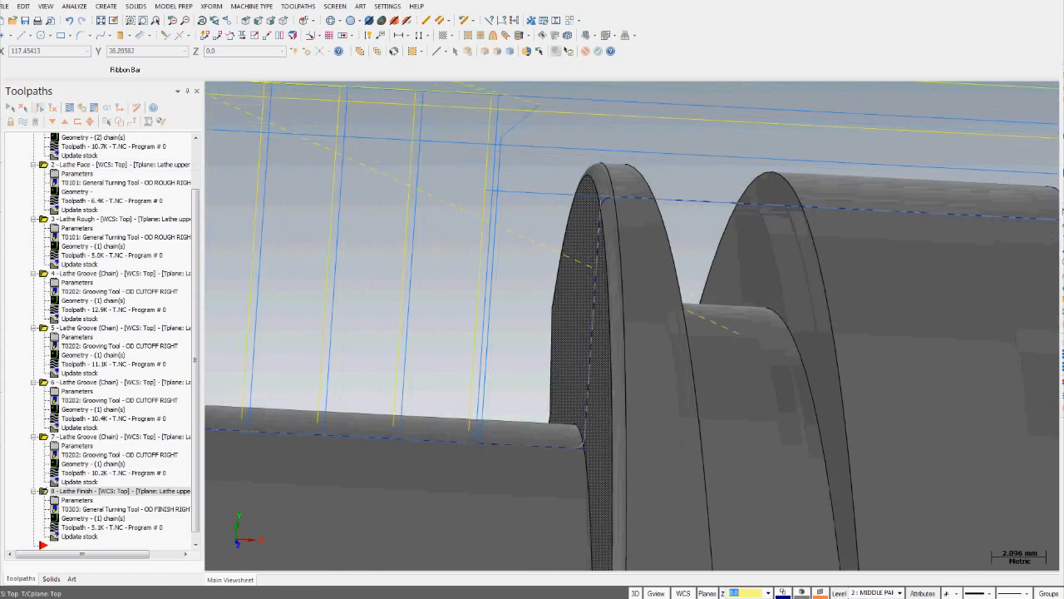
scroll(594, 211, "down", 4)
scroll(582, 208, "up", 4)
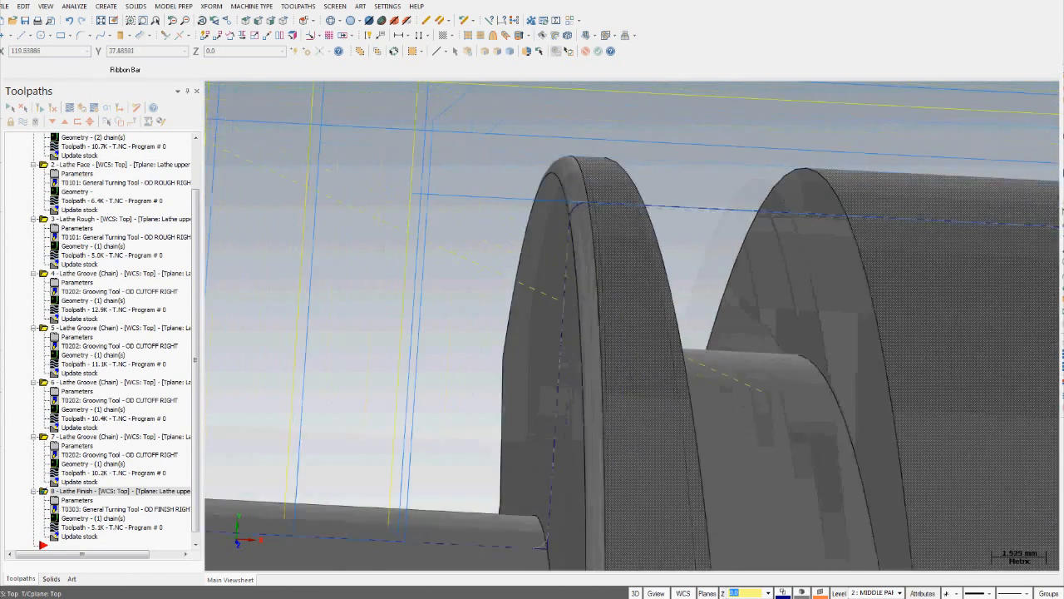
scroll(582, 208, "up", 2)
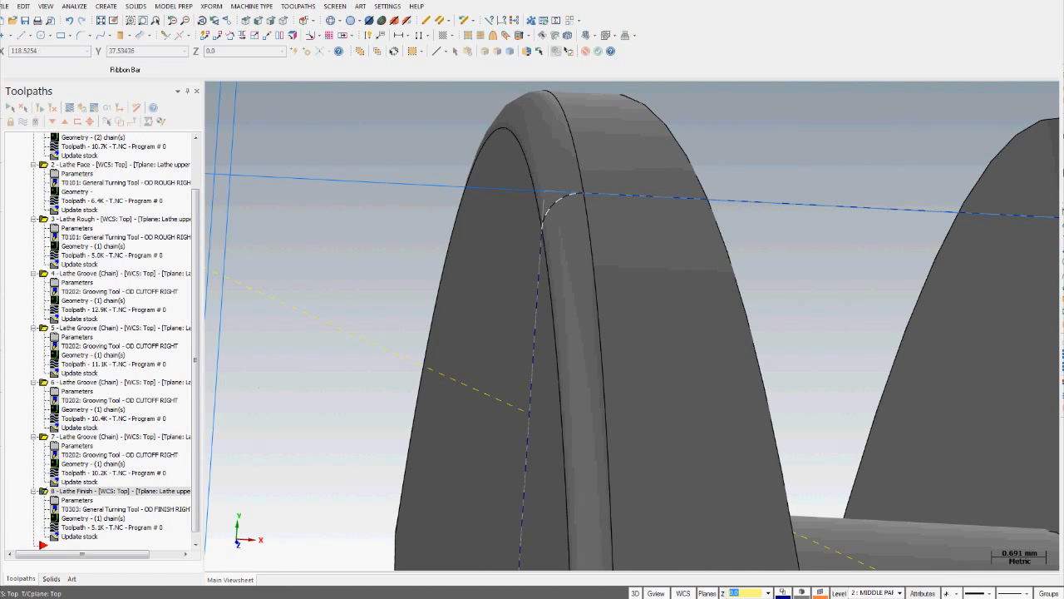
scroll(551, 218, "up", 3)
scroll(550, 218, "down", 3)
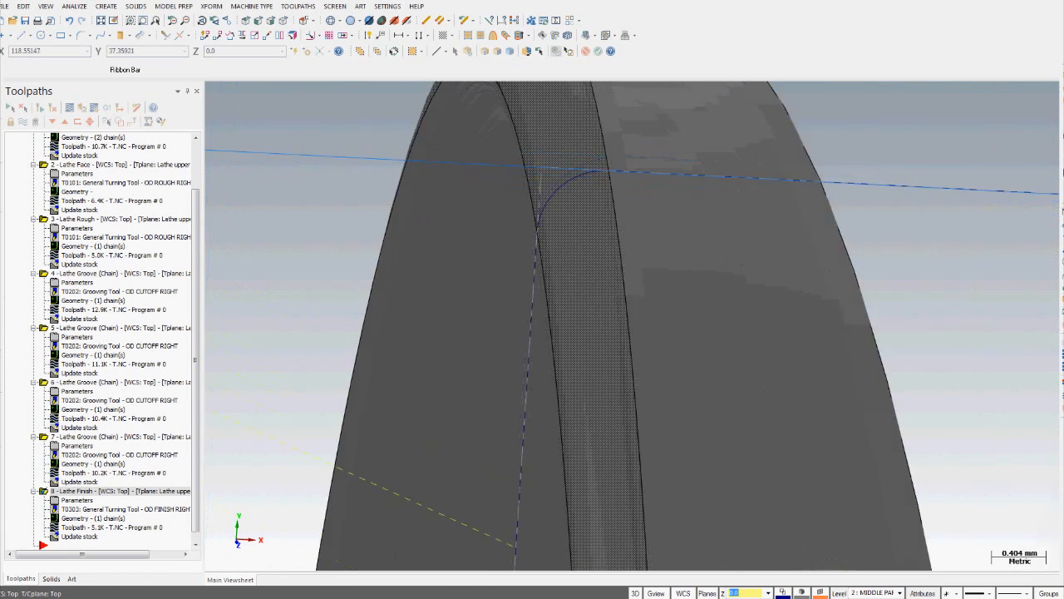
scroll(547, 237, "down", 3)
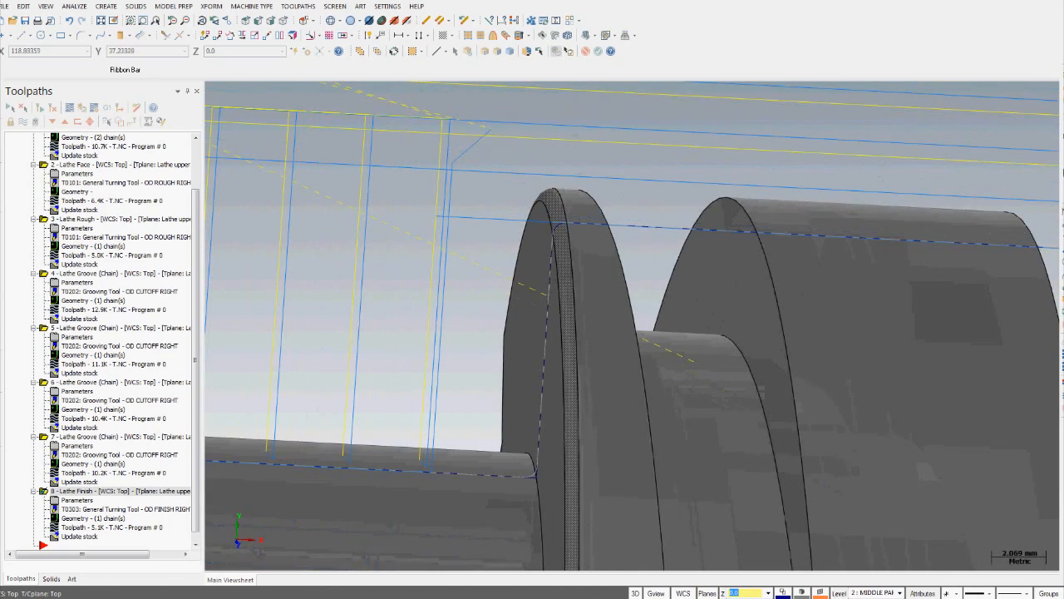
scroll(549, 242, "down", 3)
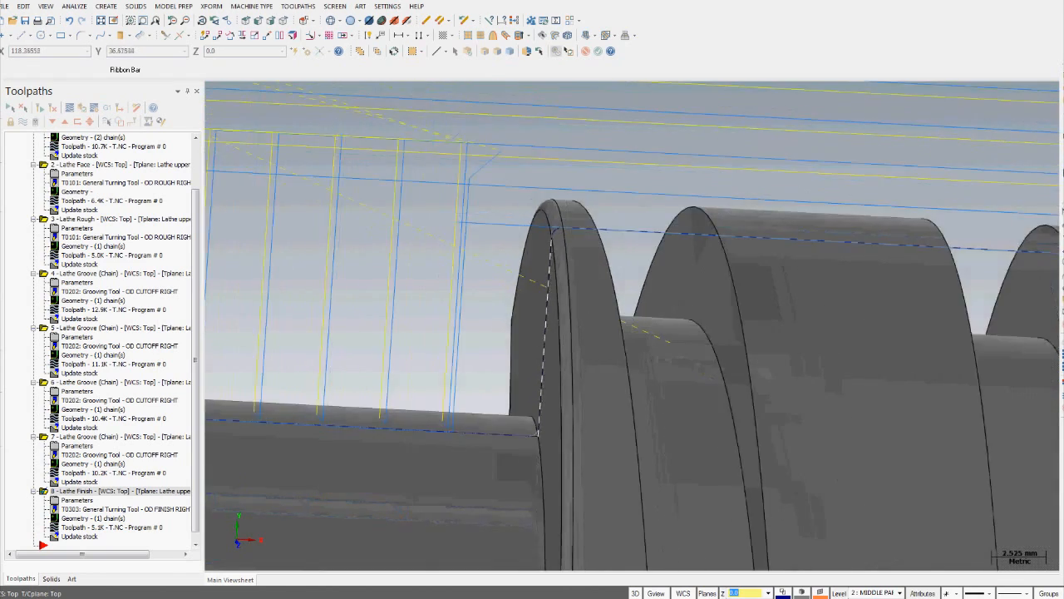
scroll(549, 241, "down", 3)
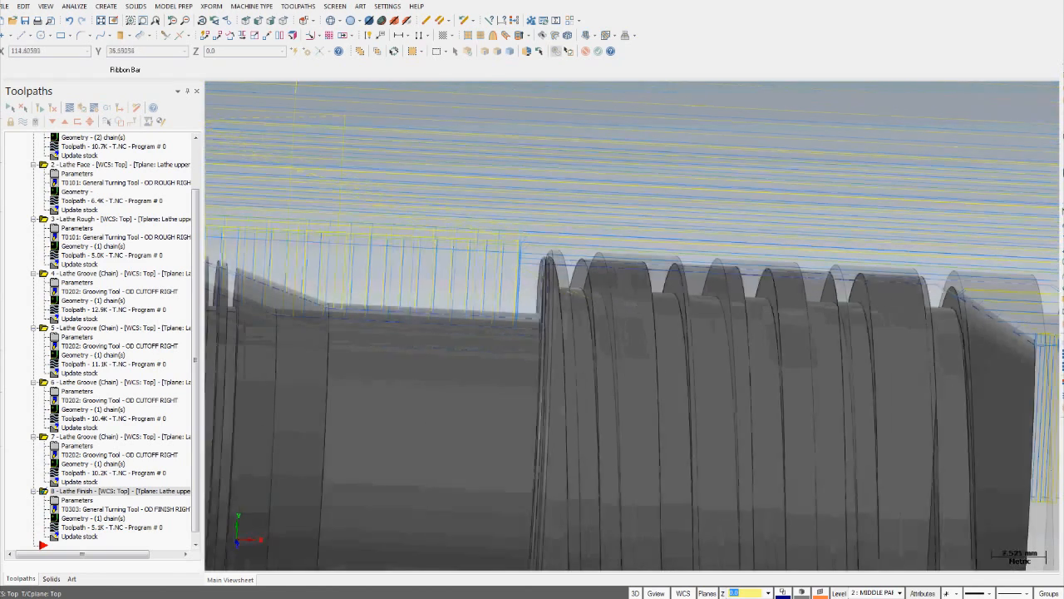
Open the finish operation's parameters for editing
left_click(77, 499)
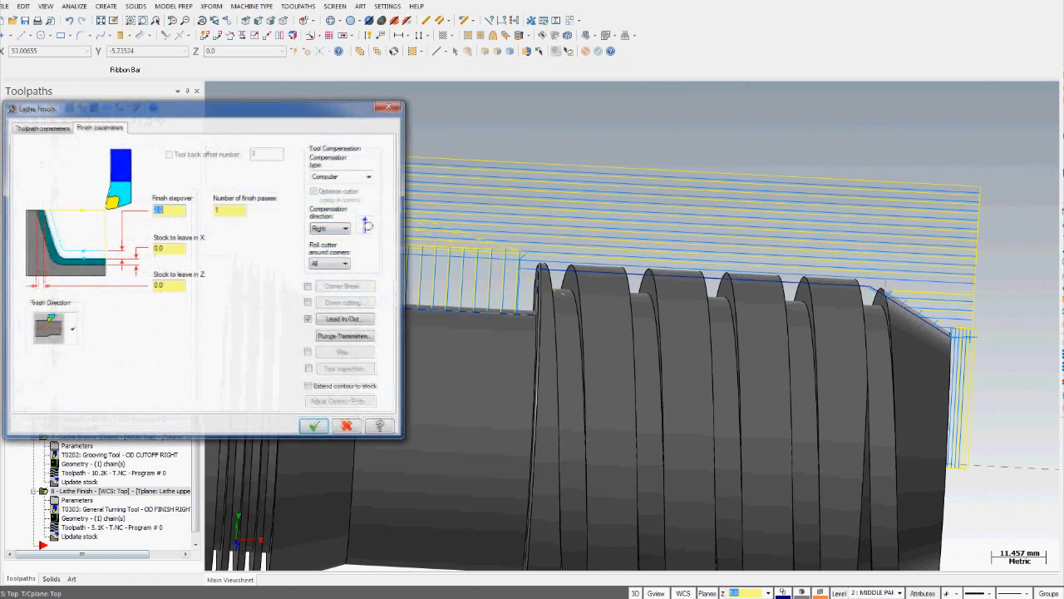
Accept the Lathe Finish parameters of operation 8
left_click(315, 425)
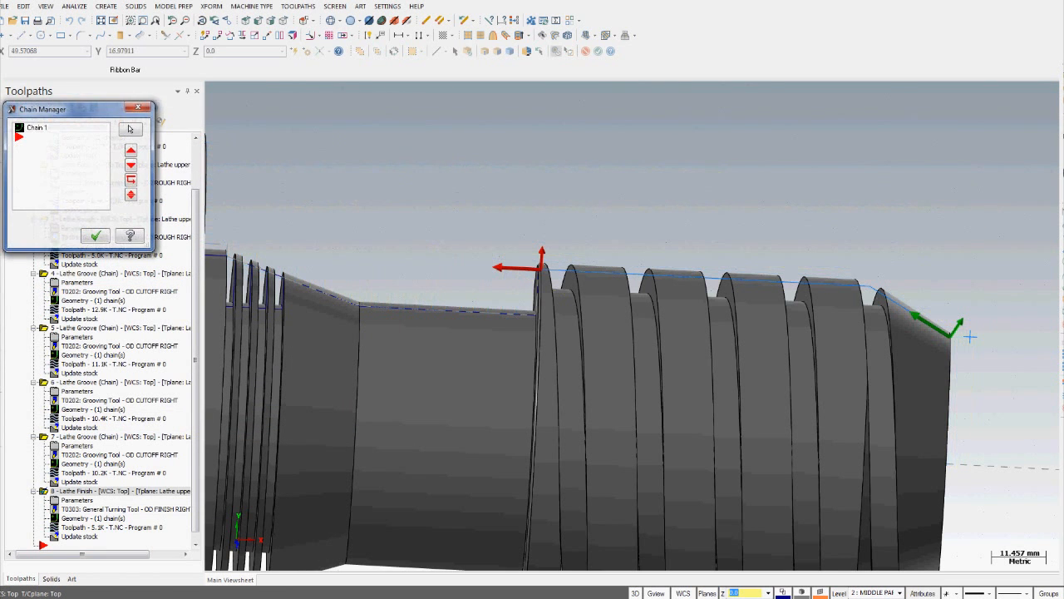
right_click(47, 128)
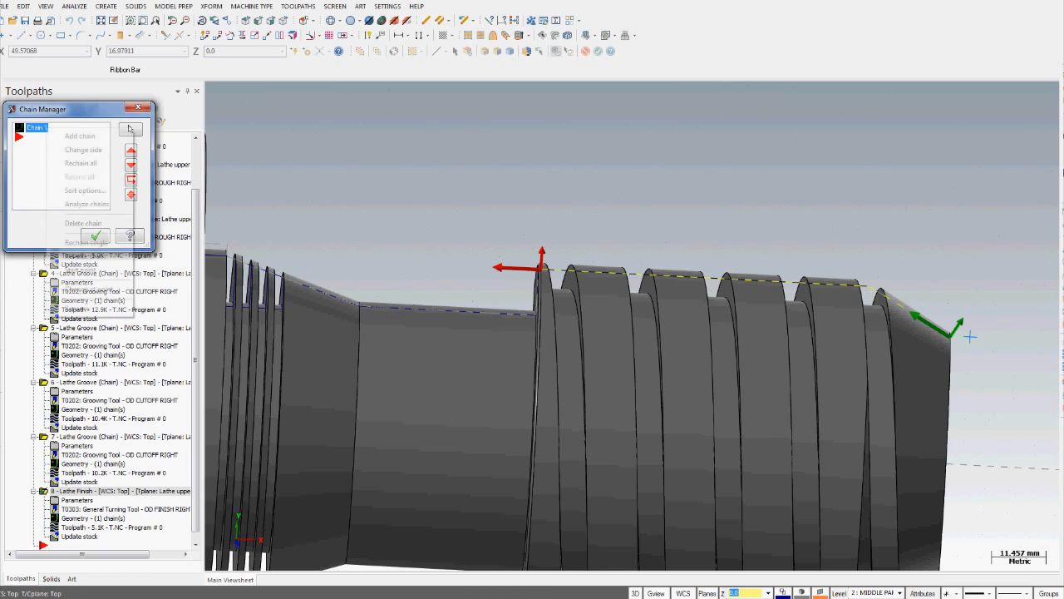
key("Down")
key("Down")
key("Down")
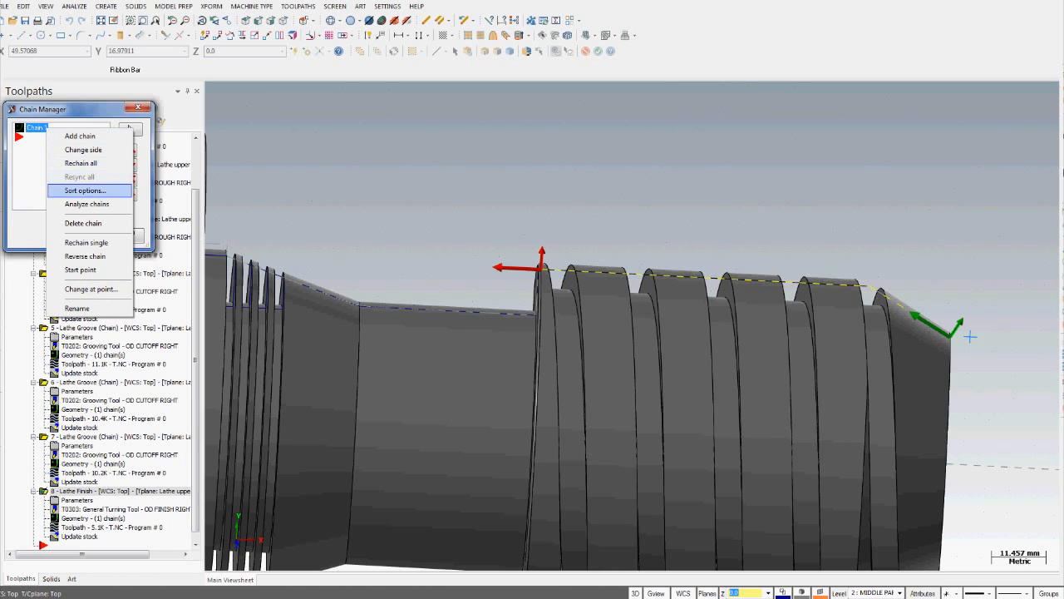
key("Down")
key("Down")
key("Up")
key("Up")
key("Up")
key("Up")
key("Up")
key("Up")
key("Up")
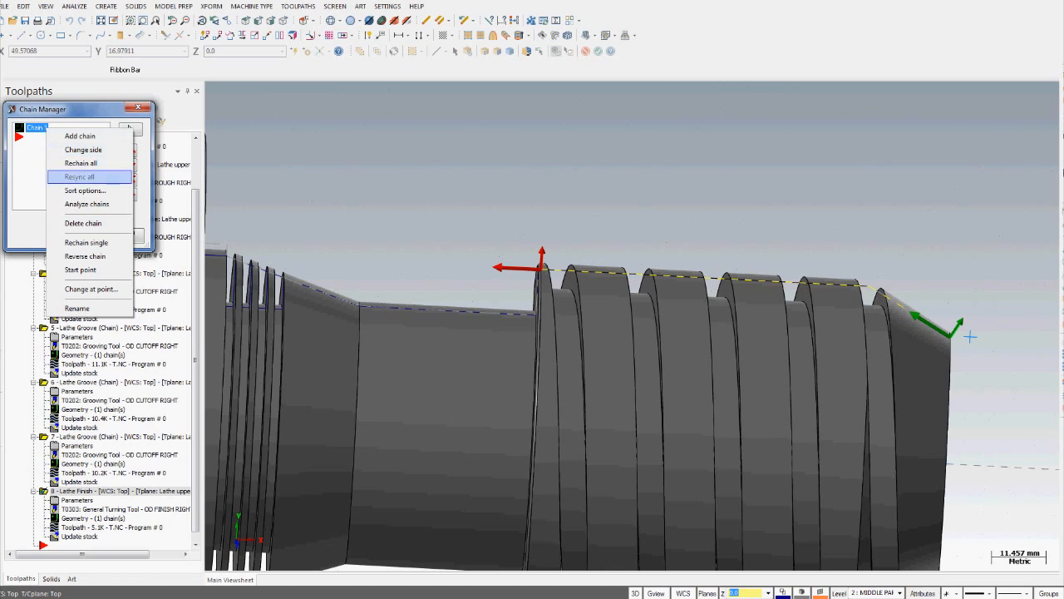
key("Escape")
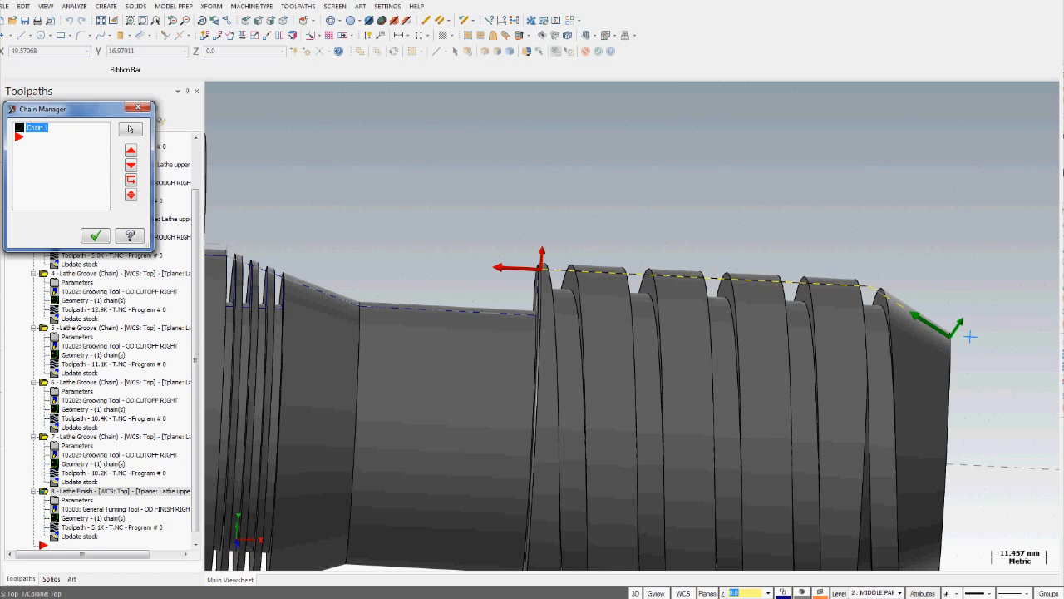
Replace operation 8's chain with a partial chain from the front chamfer to the small rounded corner at the threaded section's inner end
key("Delete")
right_click(32, 133)
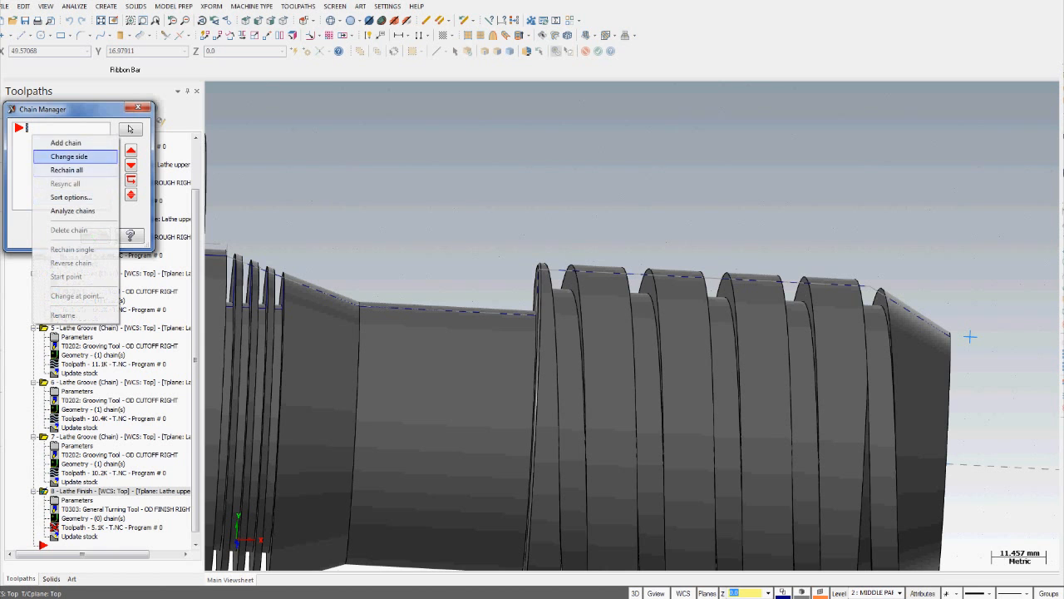
left_click(67, 142)
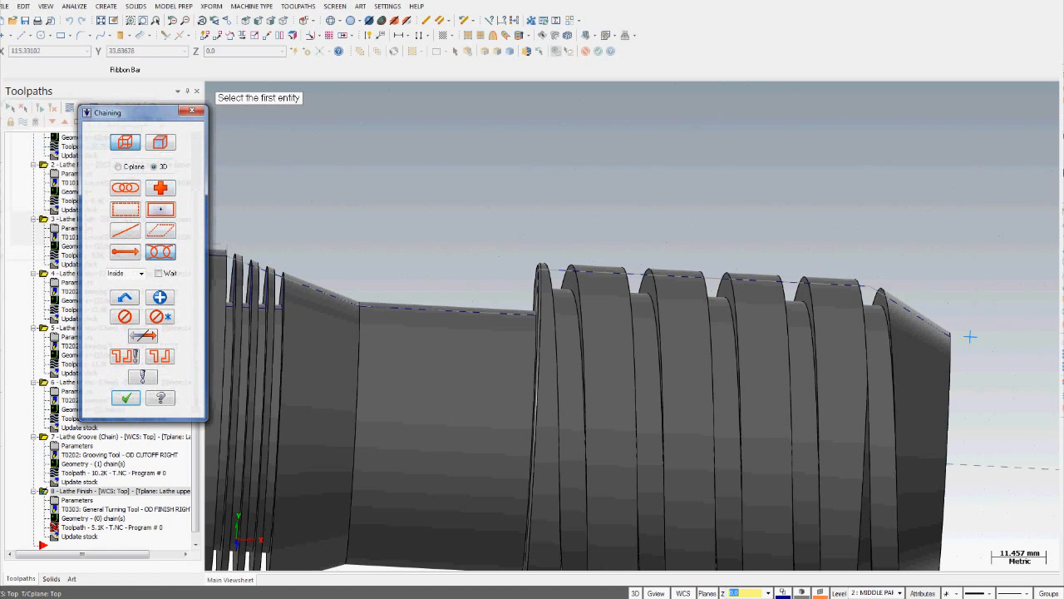
left_click(968, 336)
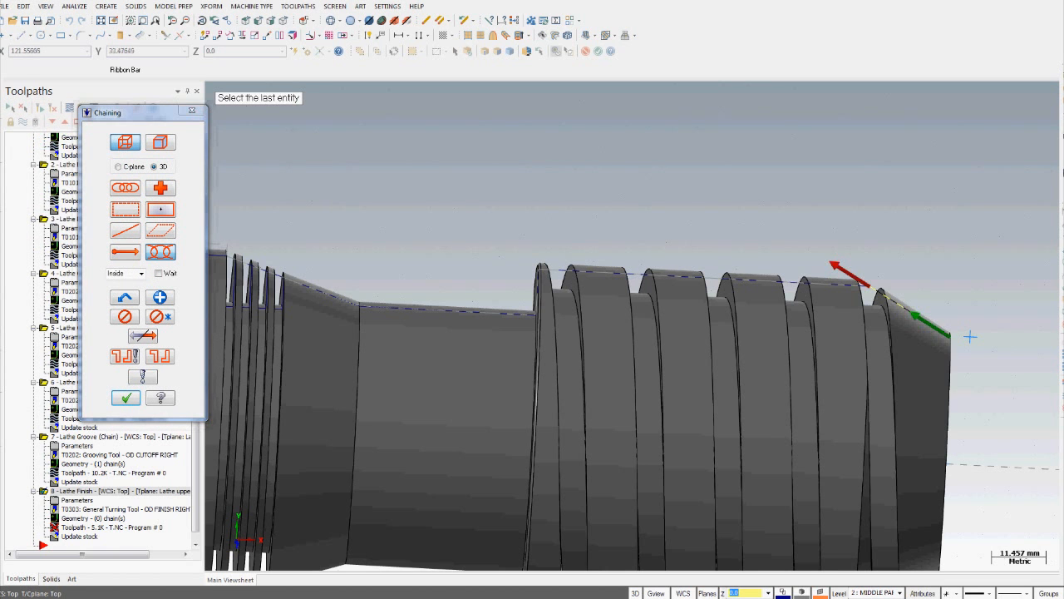
scroll(537, 291, "up", 5)
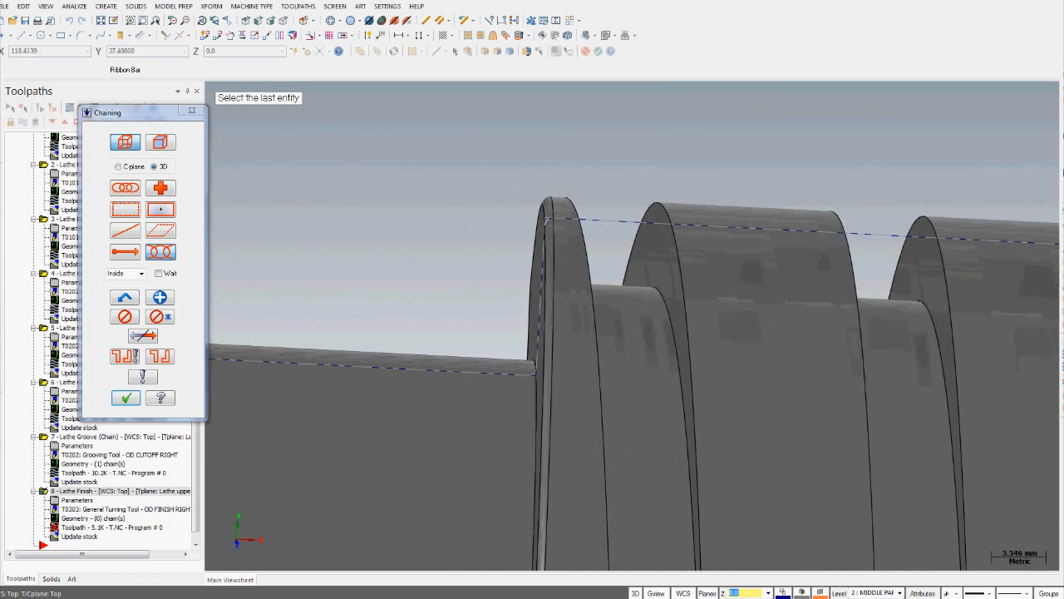
left_click(545, 219)
scroll(532, 332, "down", 3)
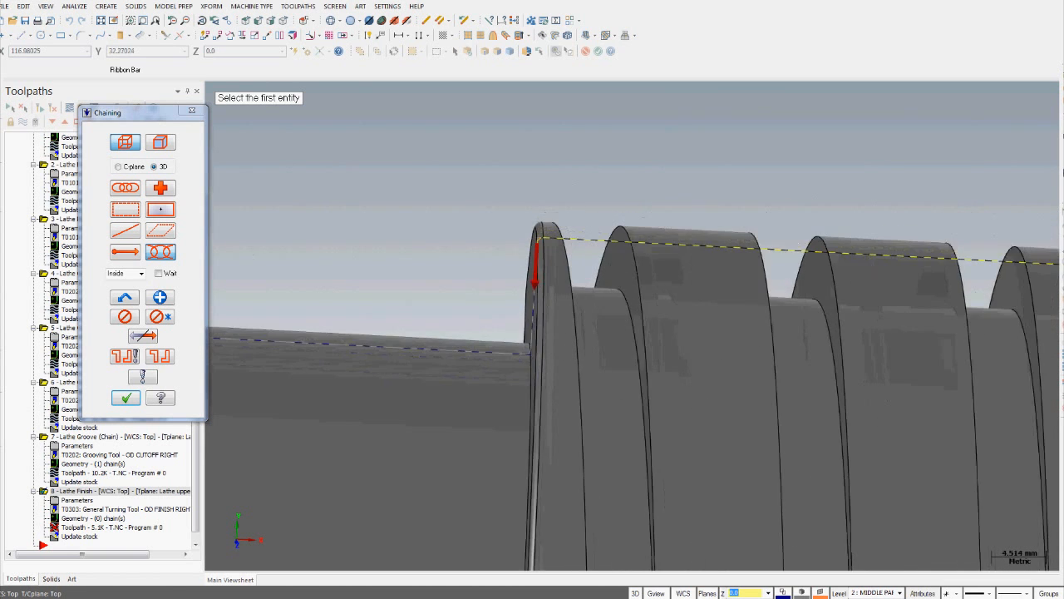
left_click(125, 398)
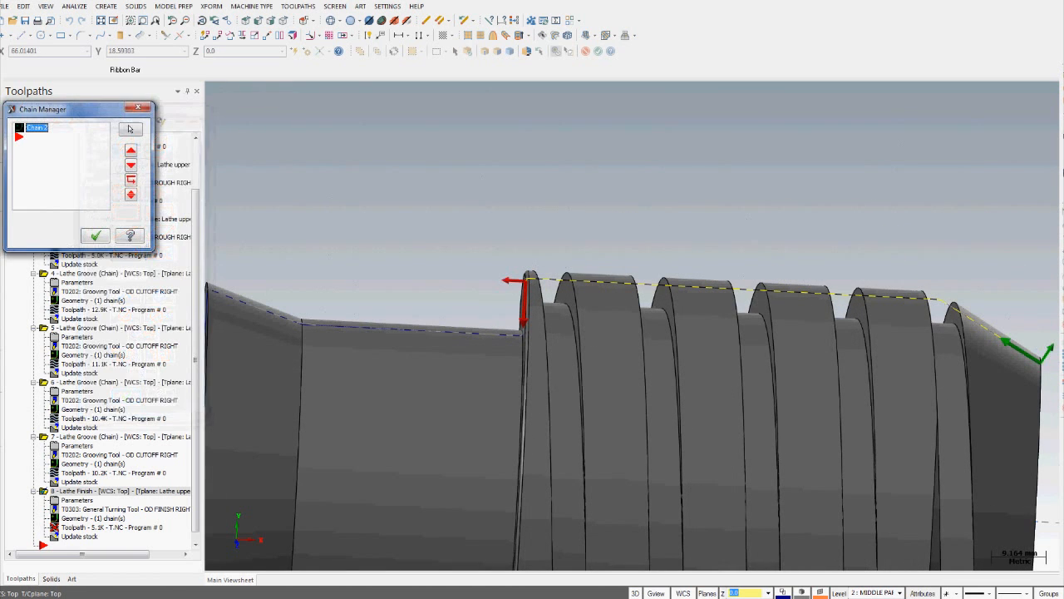
left_click(95, 235)
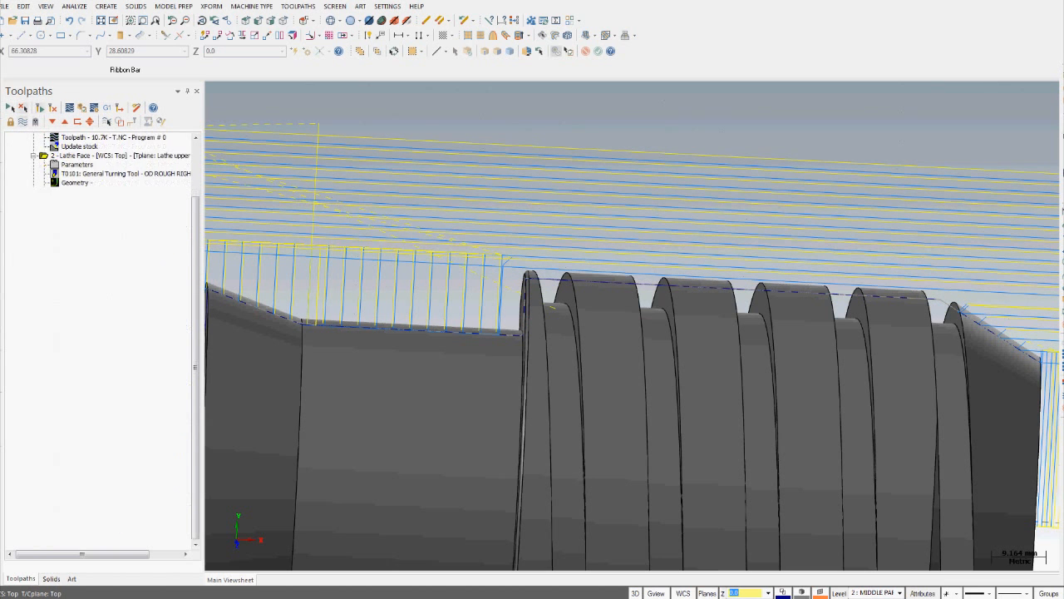
Examine the regenerated finish toolpath at the threaded section's rounded corner and the toolpaths along the rest of the part
scroll(516, 312, "up", 6)
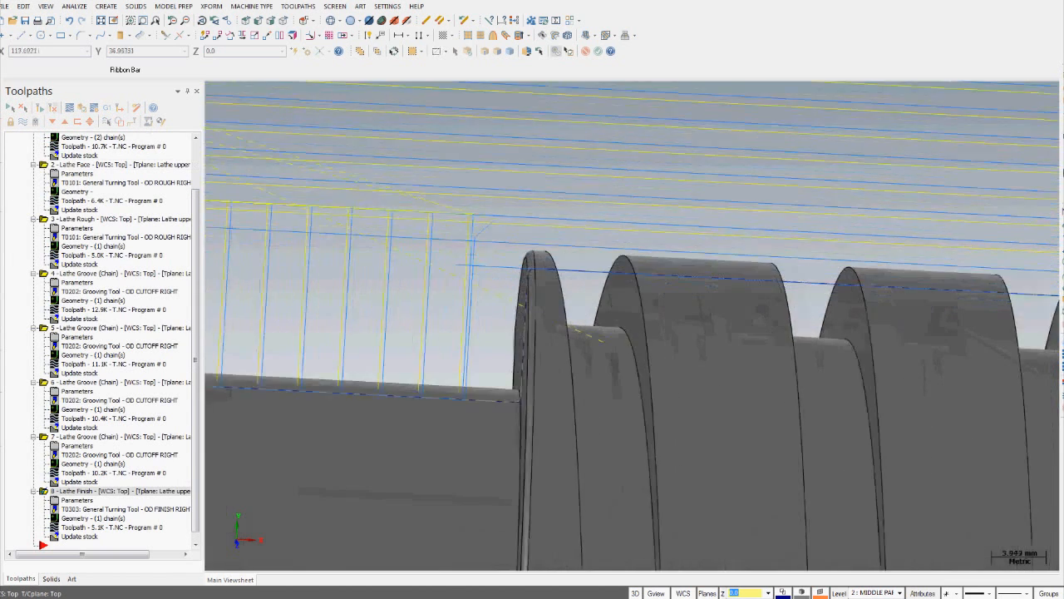
scroll(541, 250, "up", 3)
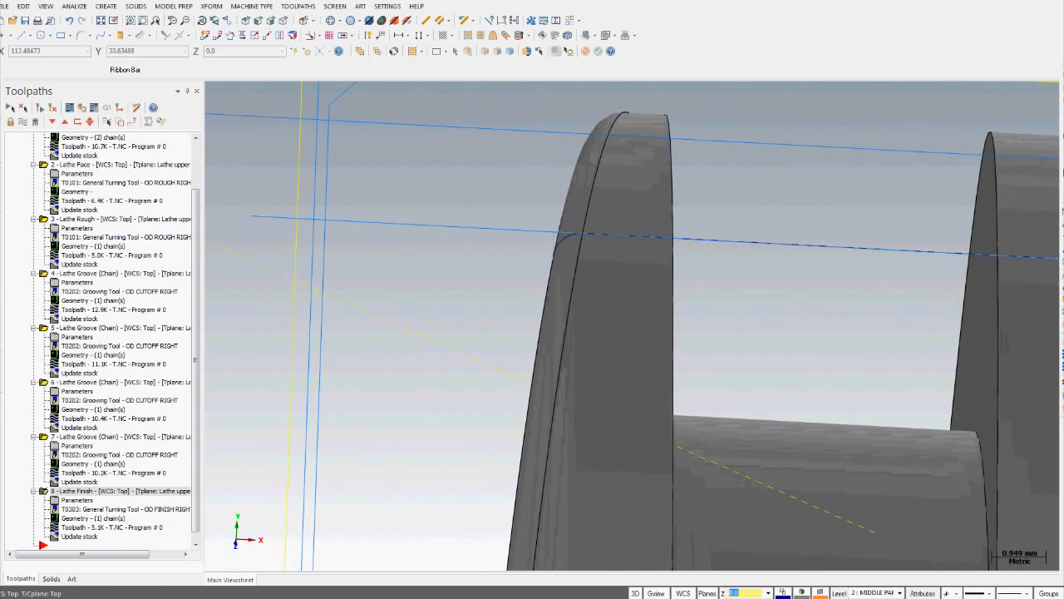
scroll(533, 333, "up", 3)
scroll(632, 324, "down", 6)
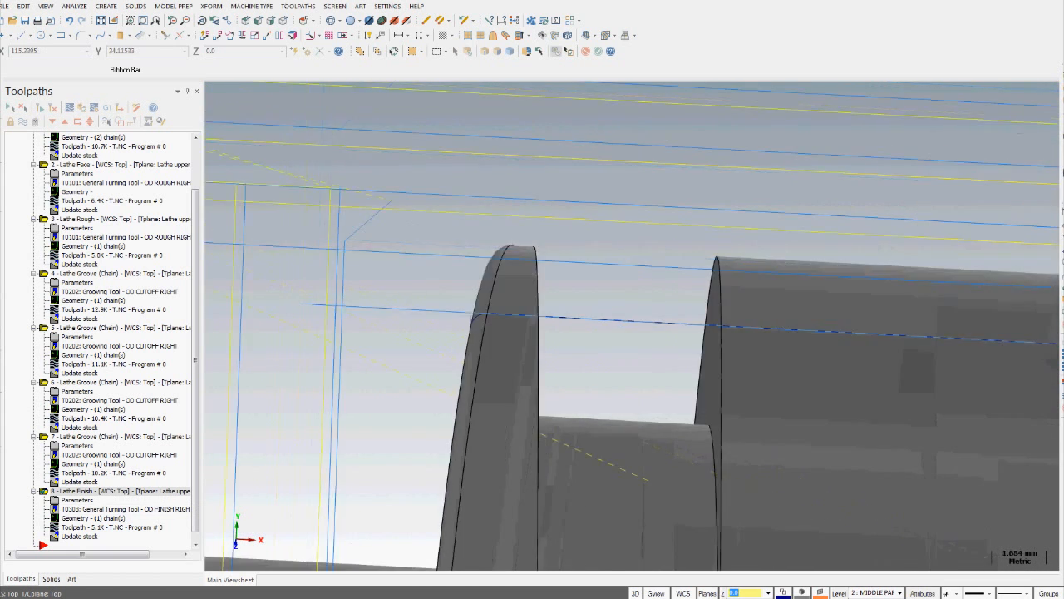
scroll(632, 324, "down", 2)
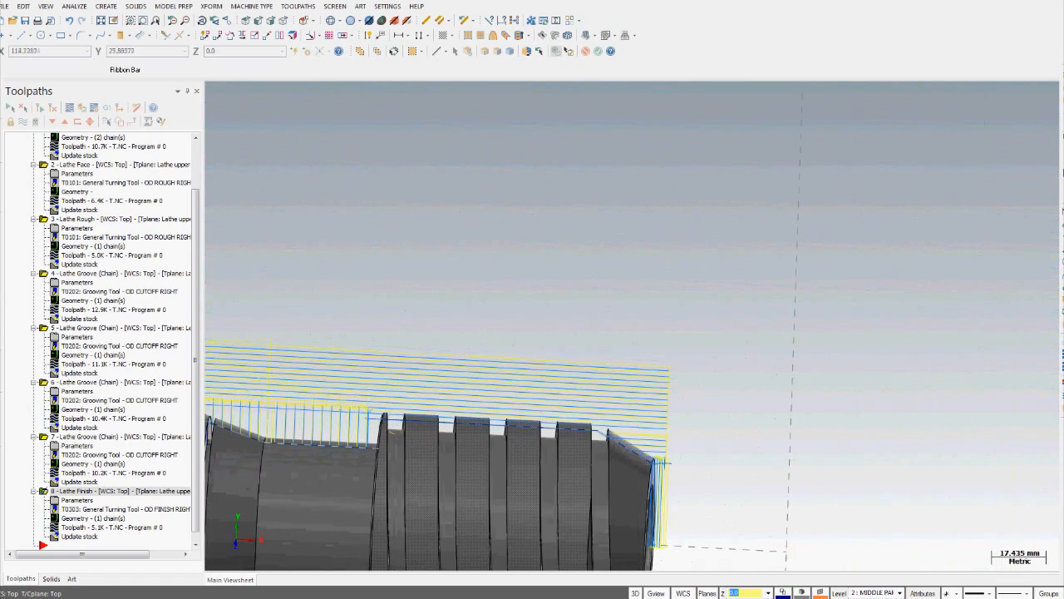
middle_click_drag(499, 391, 764, 260)
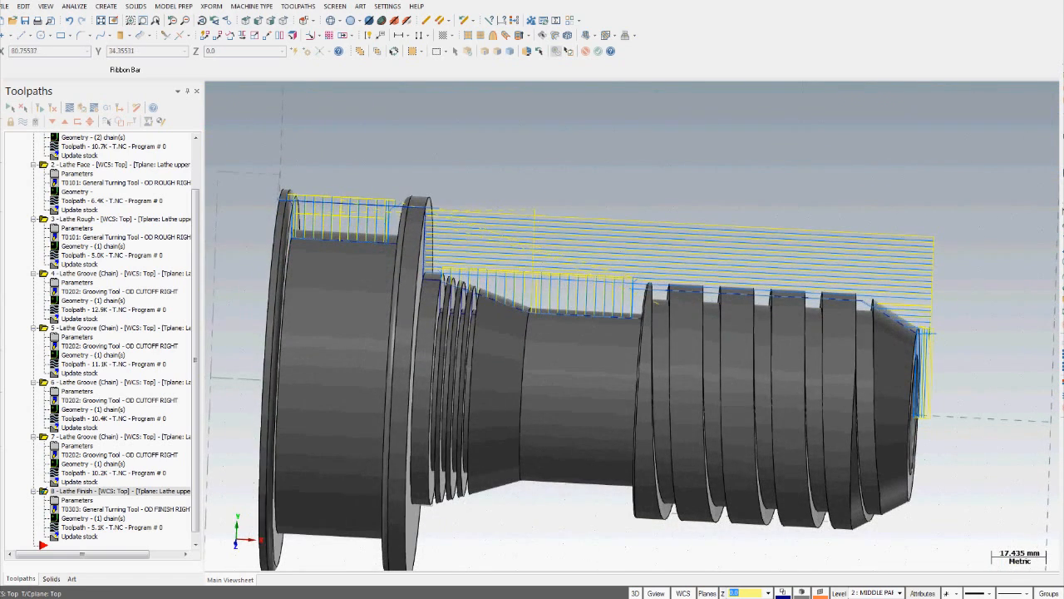
scroll(586, 324, "down", 3)
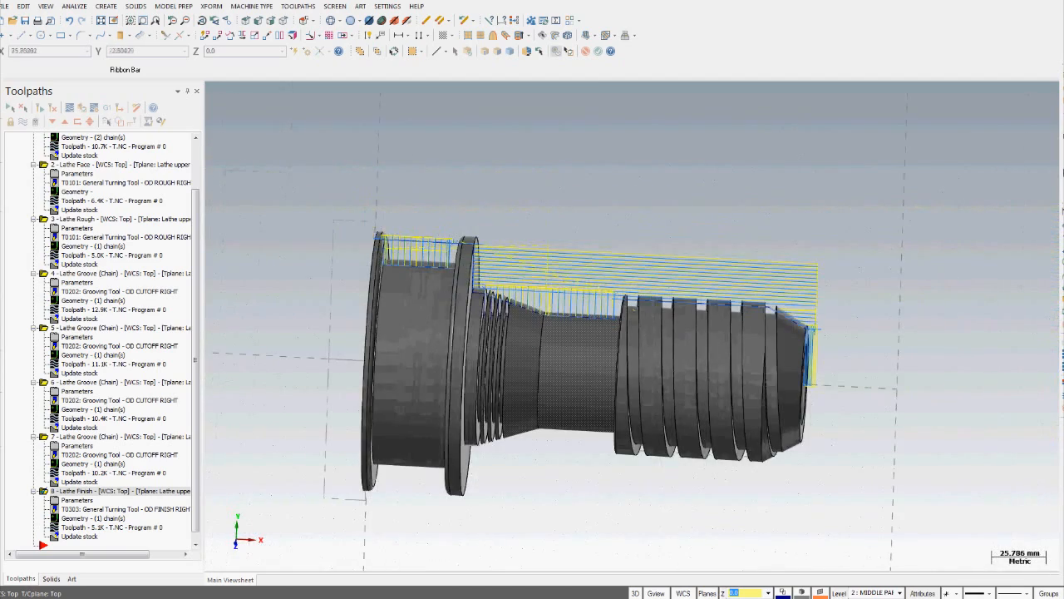
middle_click_drag(634, 308, 648, 346)
scroll(648, 346, "up", 2)
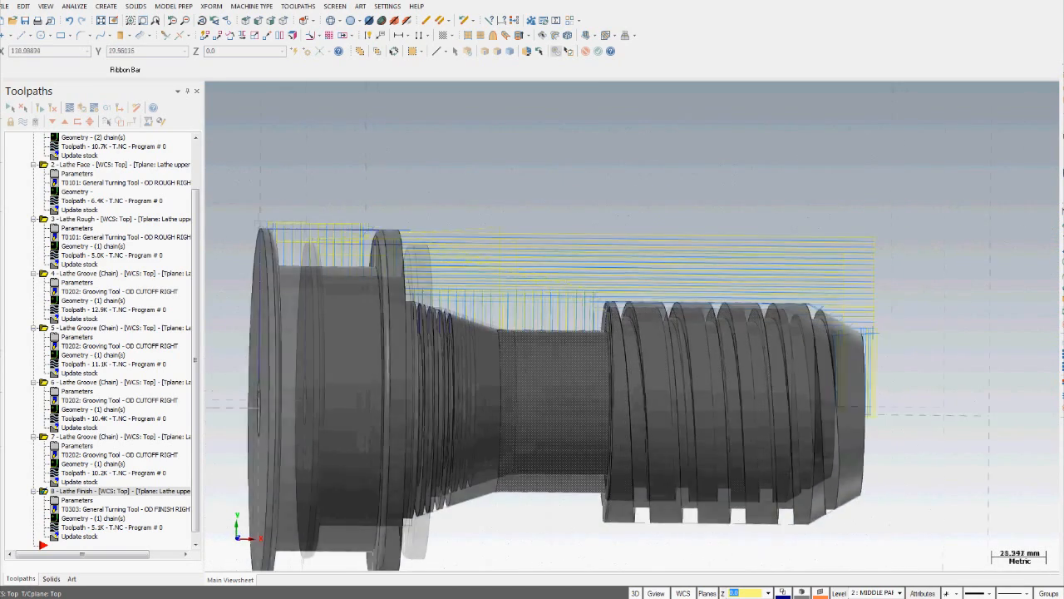
scroll(541, 333, "up", 5)
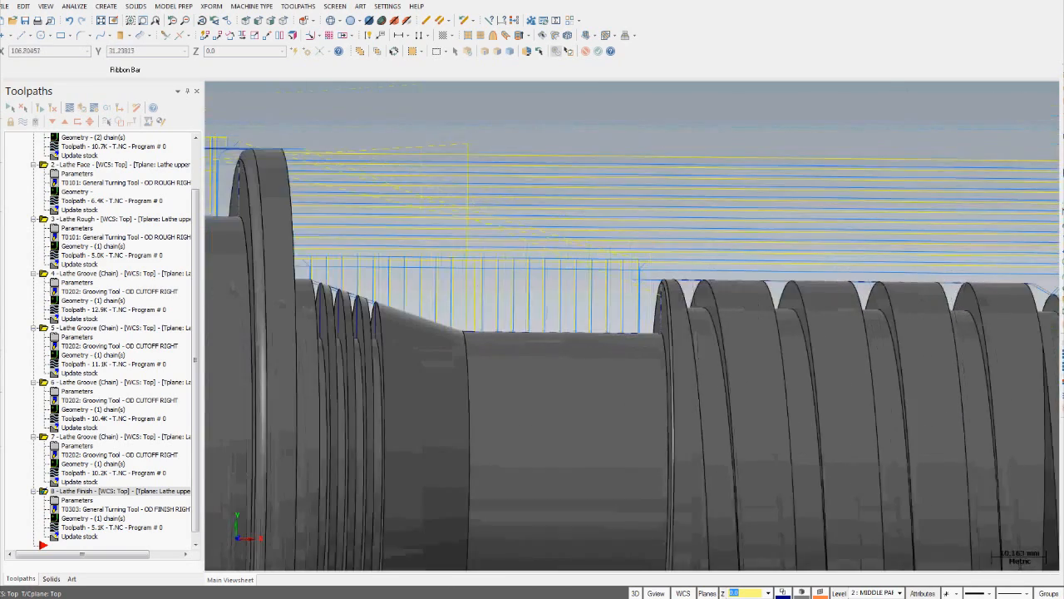
scroll(595, 316, "down", 2)
middle_click_drag(595, 316, 518, 295)
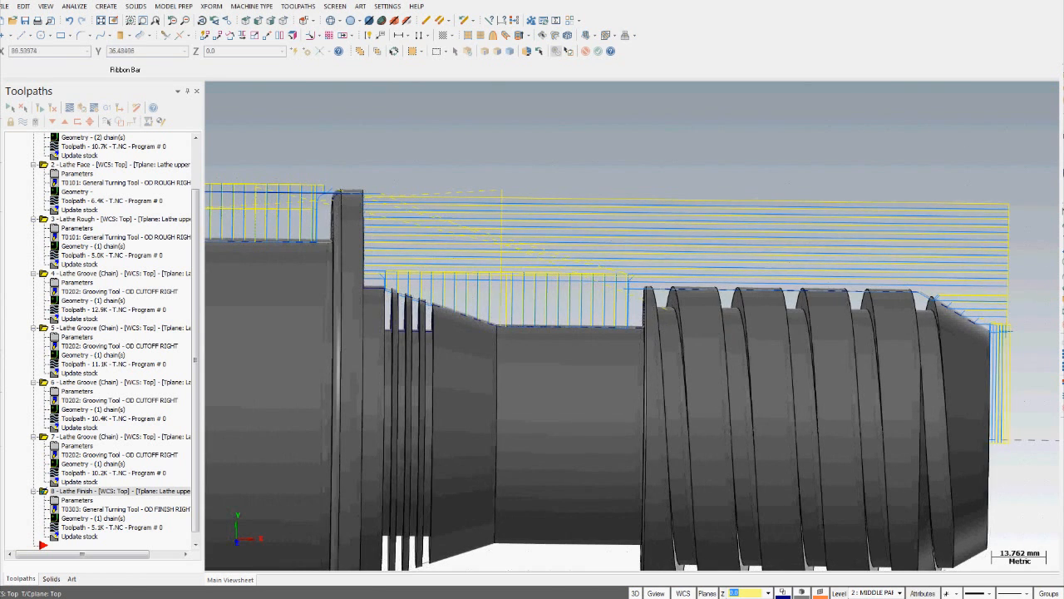
scroll(431, 290, "up", 2)
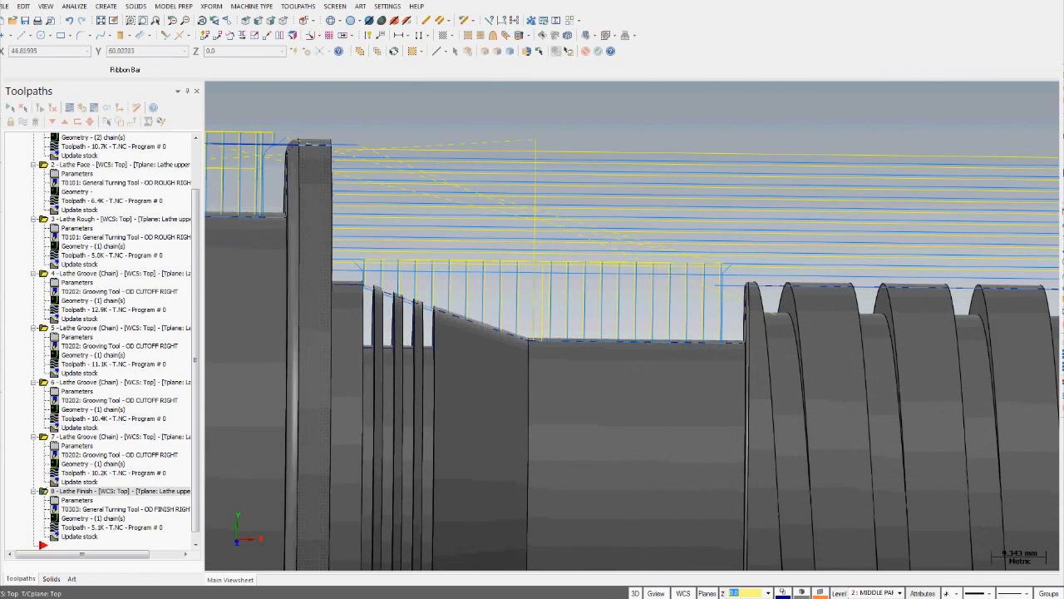
middle_click_drag(431, 289, 353, 165)
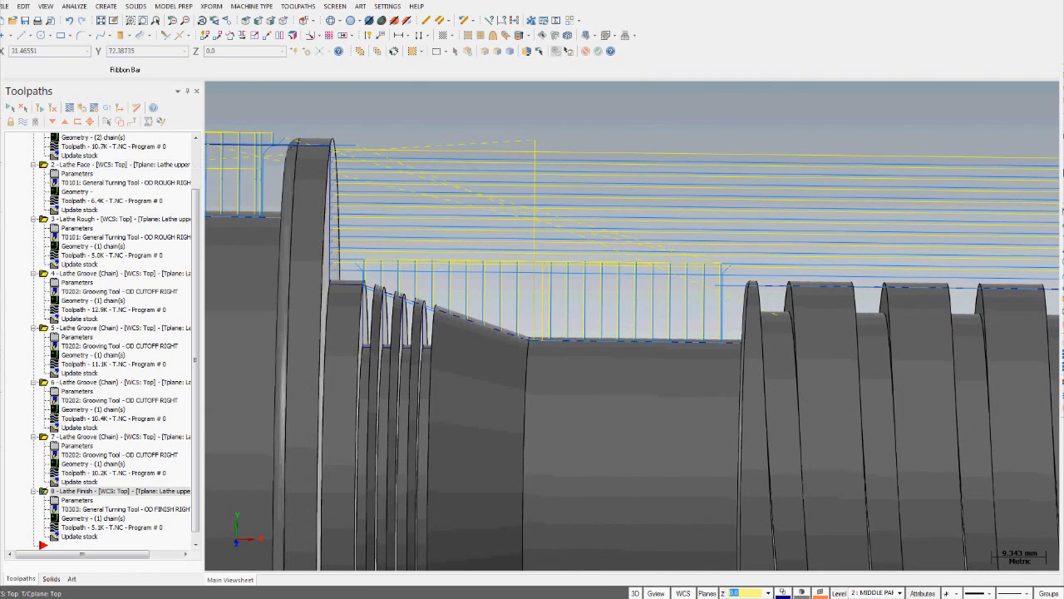
Start a new Lathe Finish operation and chain from the short cylinder beside the middle flange, reversed toward the flange, picking the flange face last
left_click(298, 5)
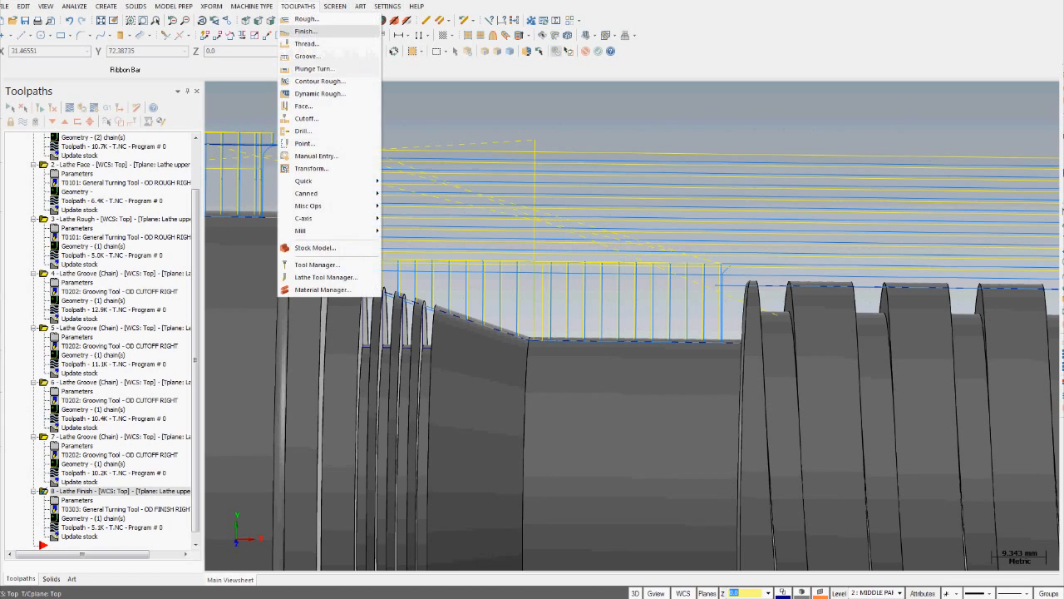
left_click(306, 31)
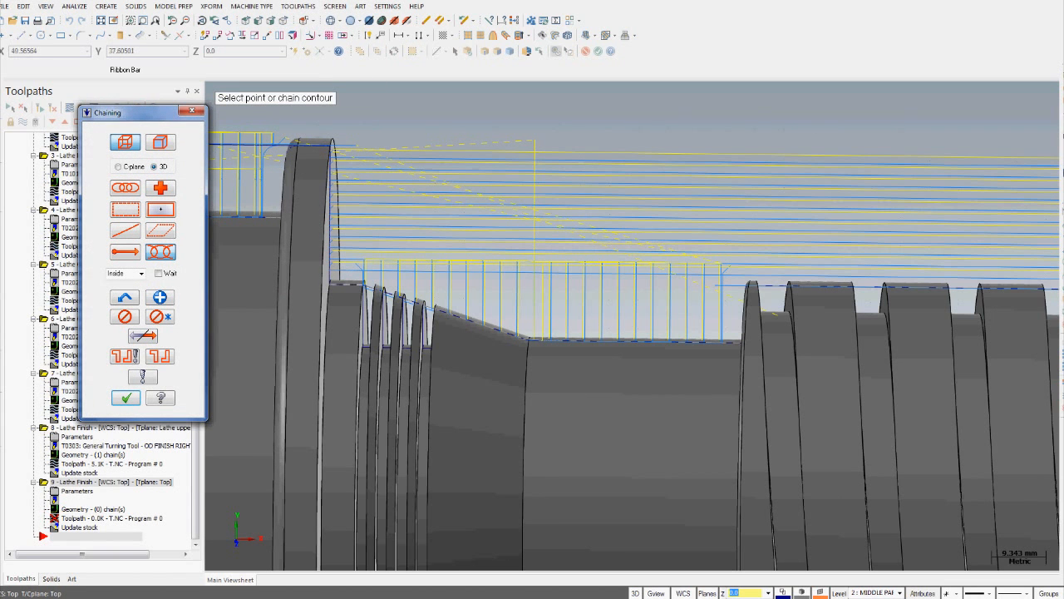
left_click(341, 284)
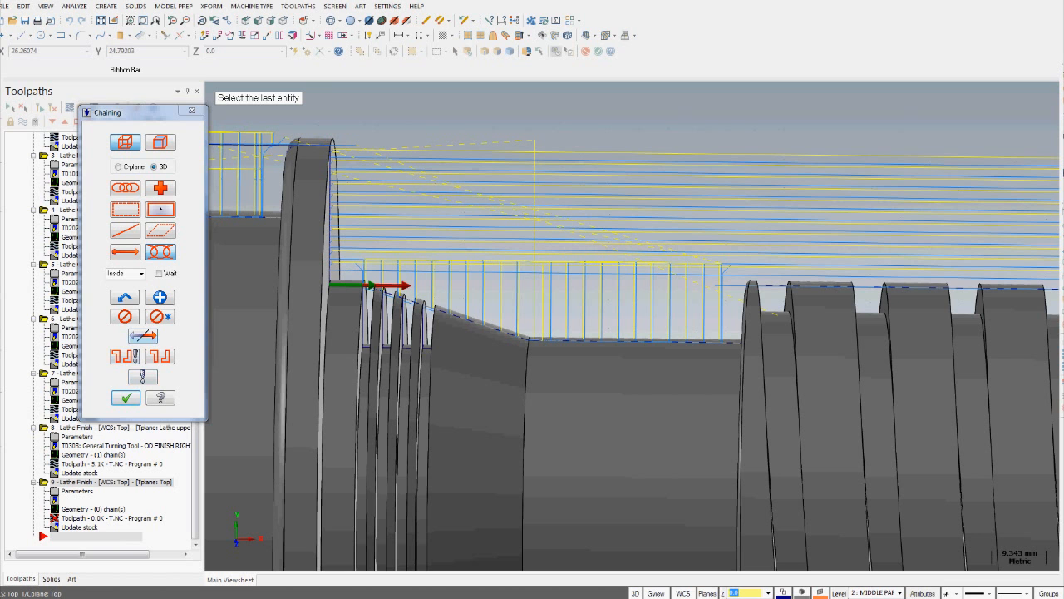
left_click(142, 335)
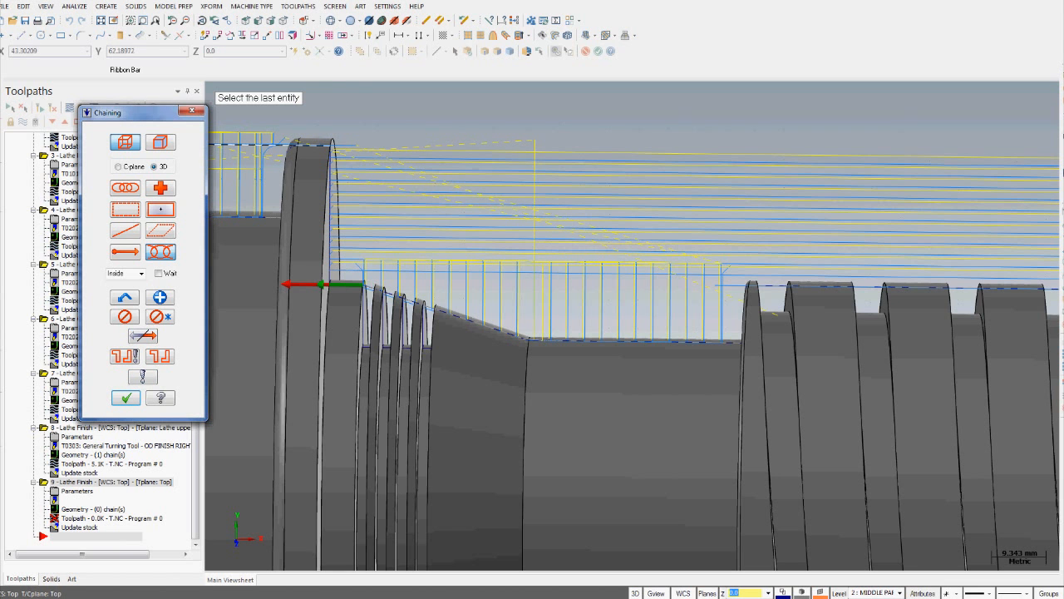
left_click(331, 208)
scroll(233, 228, "down", 8)
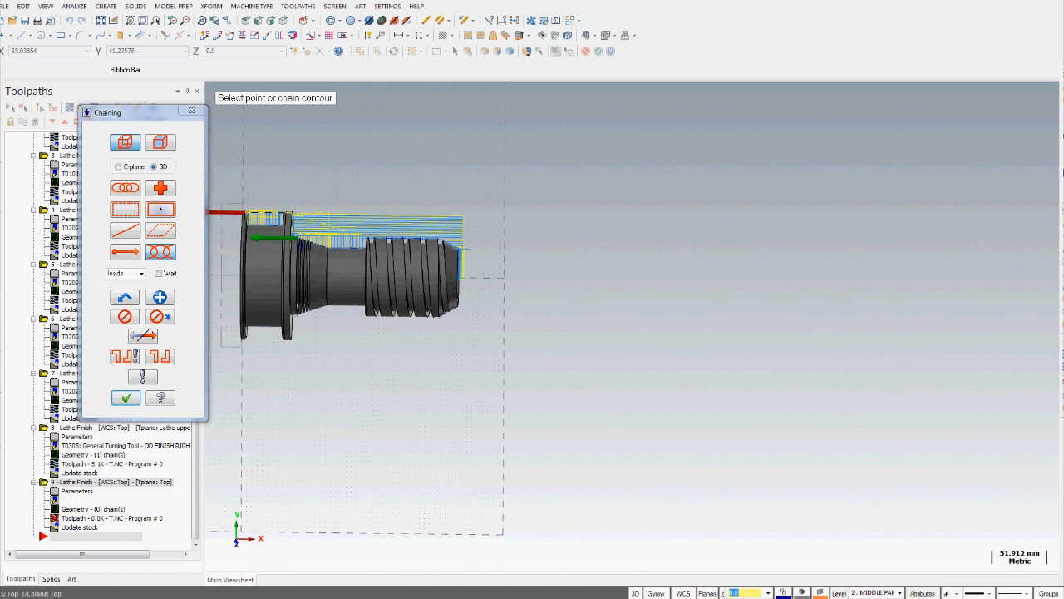
Add the short line on the end flange's rim as a second chain, reversed, and generate the finish toolpath with tool T0303 OD FINISH RIGHT
scroll(233, 232, "up", 6)
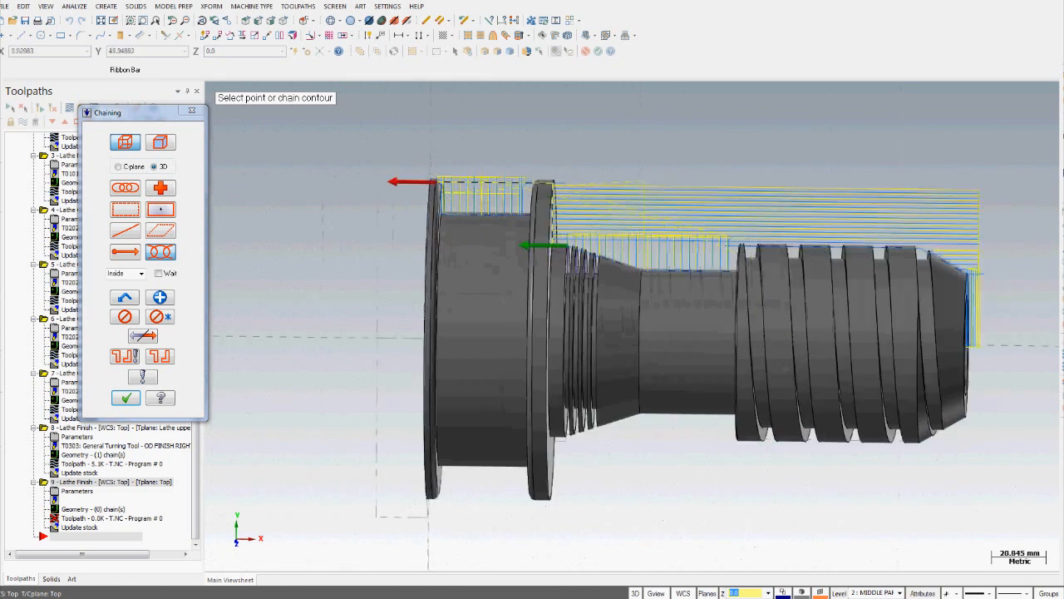
scroll(431, 185, "up", 15)
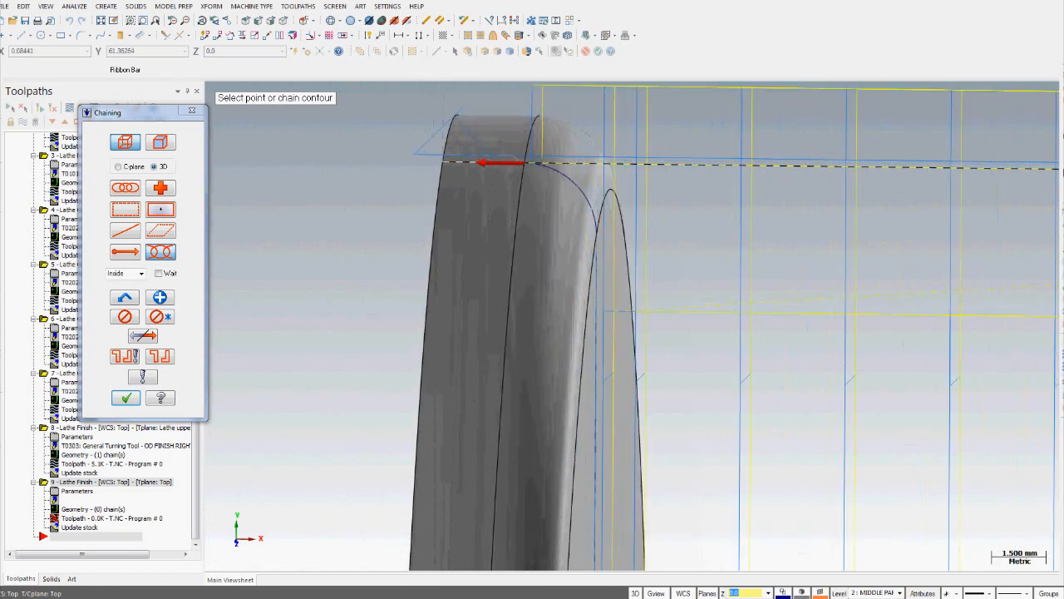
scroll(434, 171, "up", 3)
left_click(470, 162)
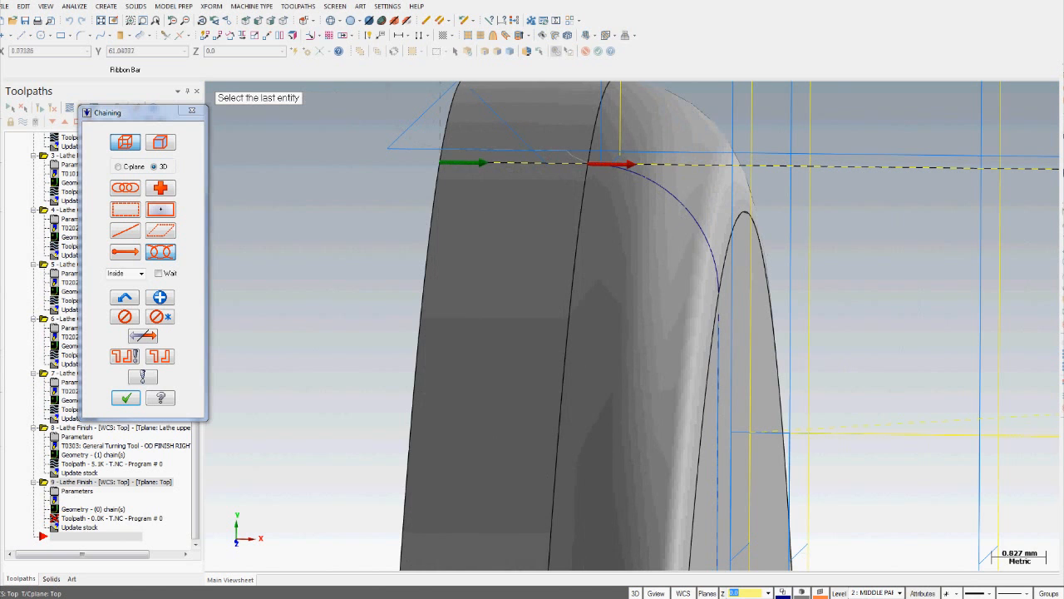
left_click(142, 335)
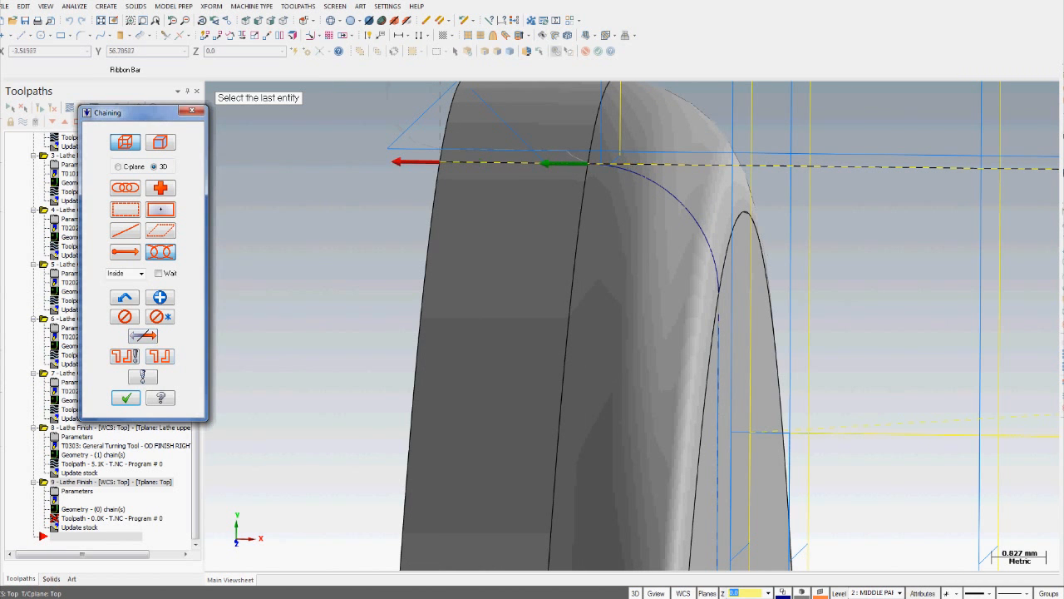
key("Return")
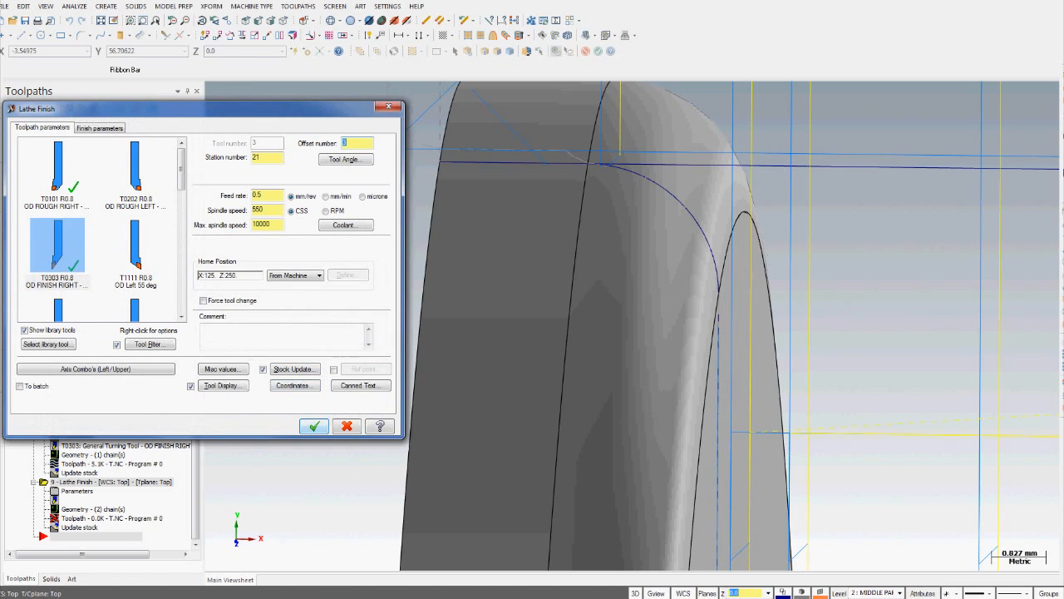
key("Return")
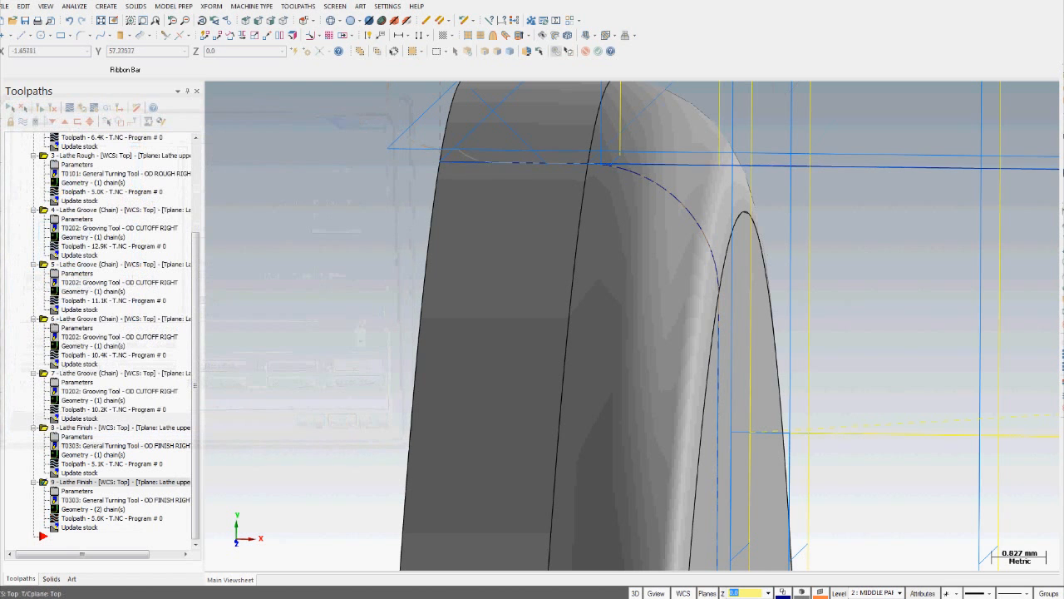
scroll(418, 365, "up", 1)
scroll(418, 365, "down", 2)
scroll(574, 437, "down", 2)
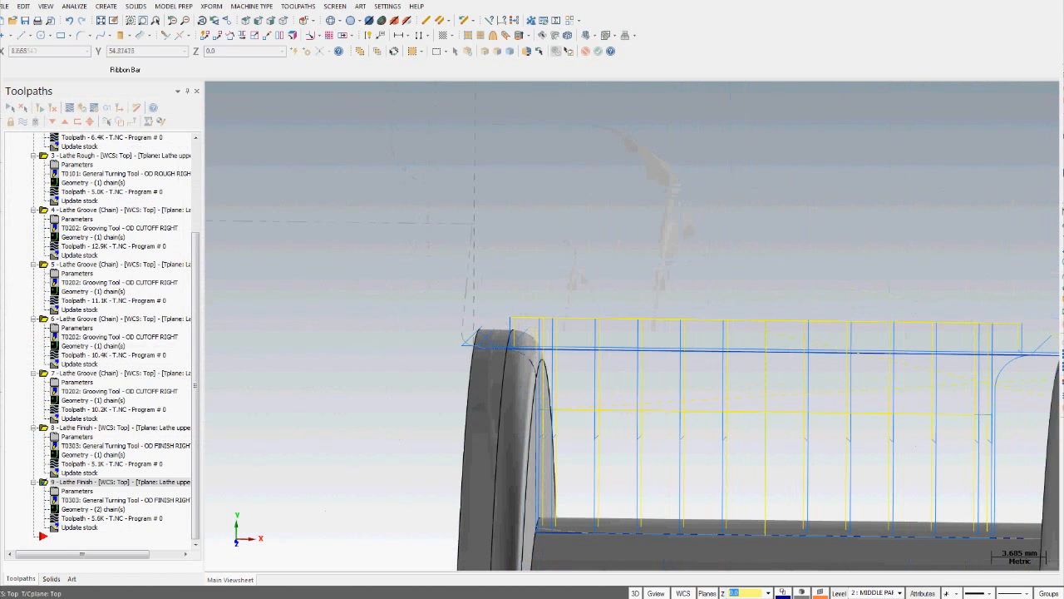
Set operation 9's lead-out exit vector to the Tangent fixed direction, edit its length, and accept the parameters to regenerate the finish toolpath
scroll(484, 373, "down", 1)
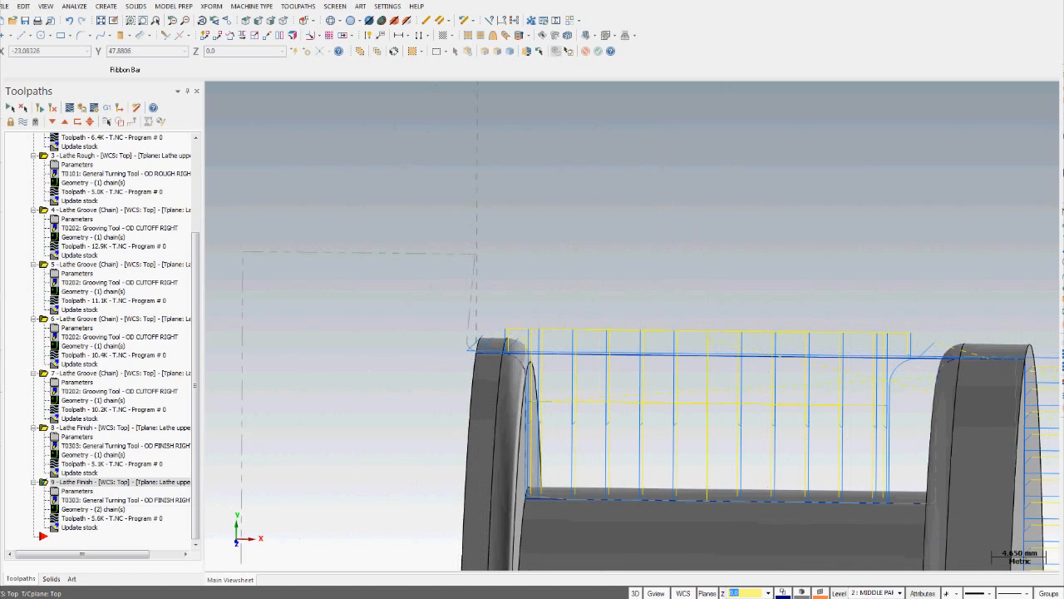
left_click(76, 490)
left_click(99, 127)
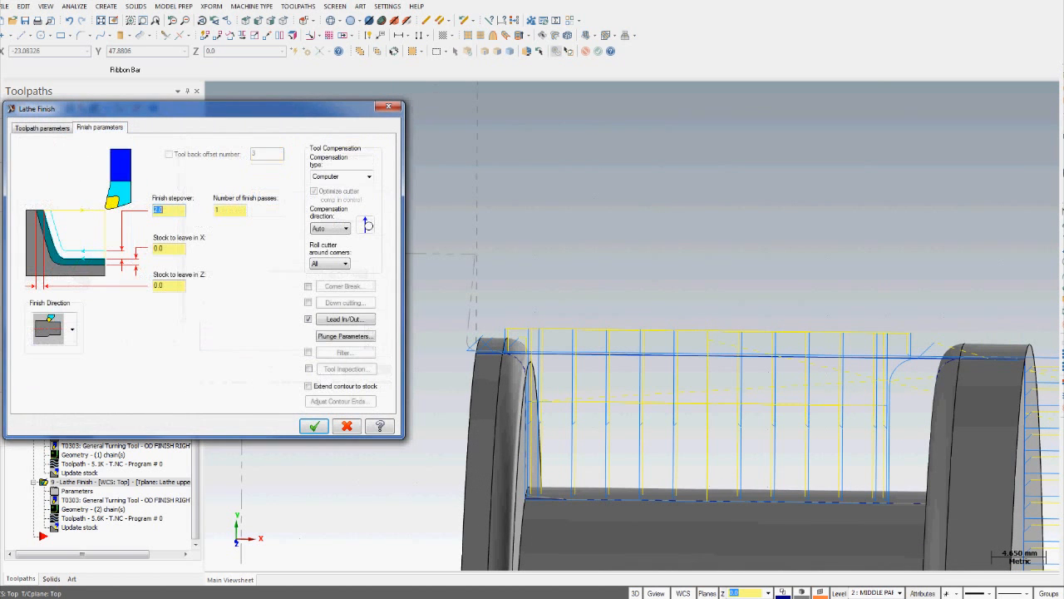
left_click(345, 336)
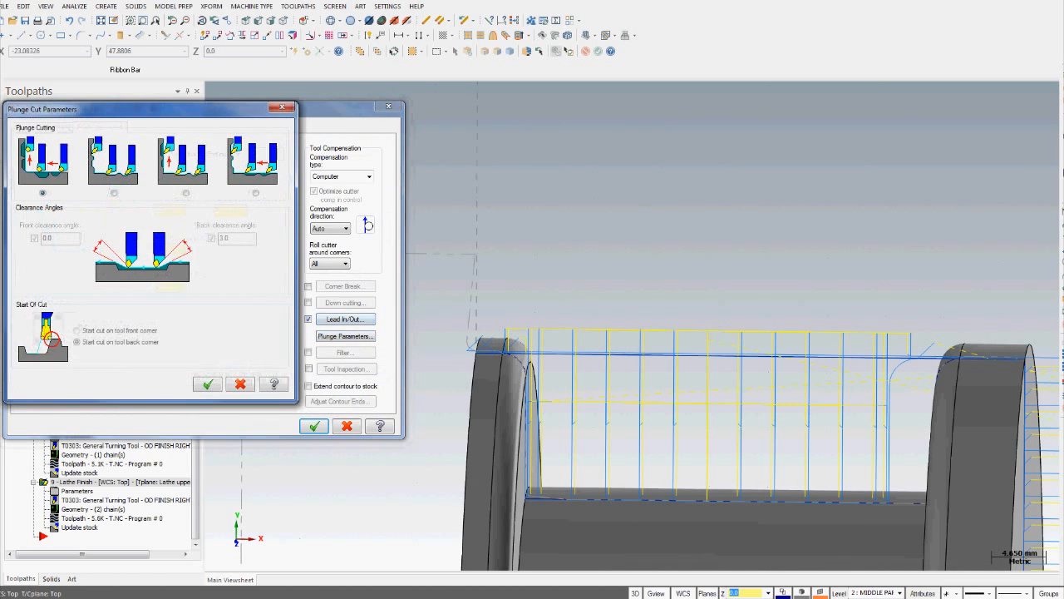
left_click(207, 384)
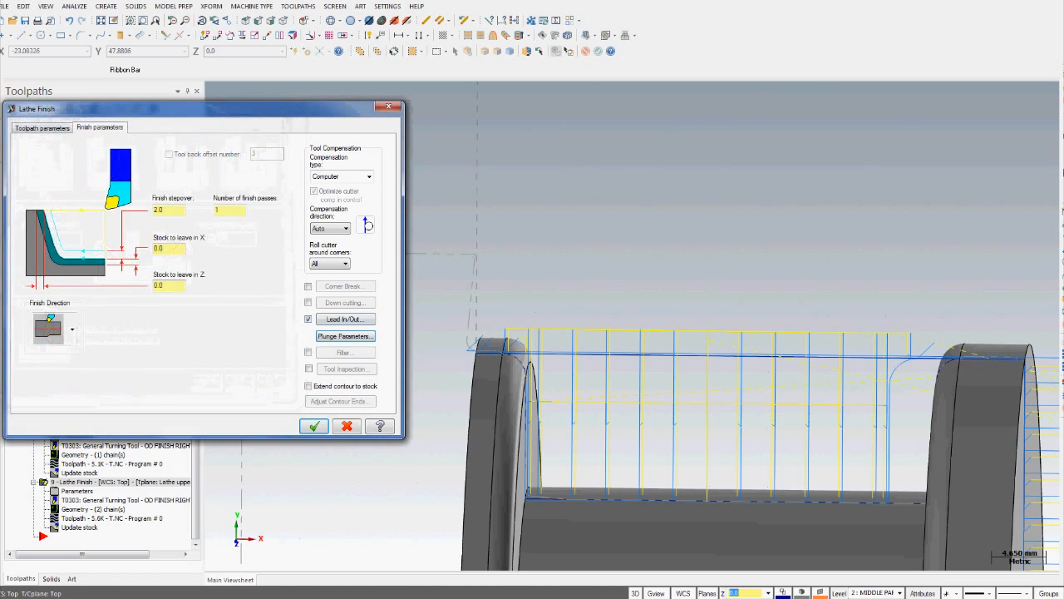
left_click(345, 320)
left_click(54, 127)
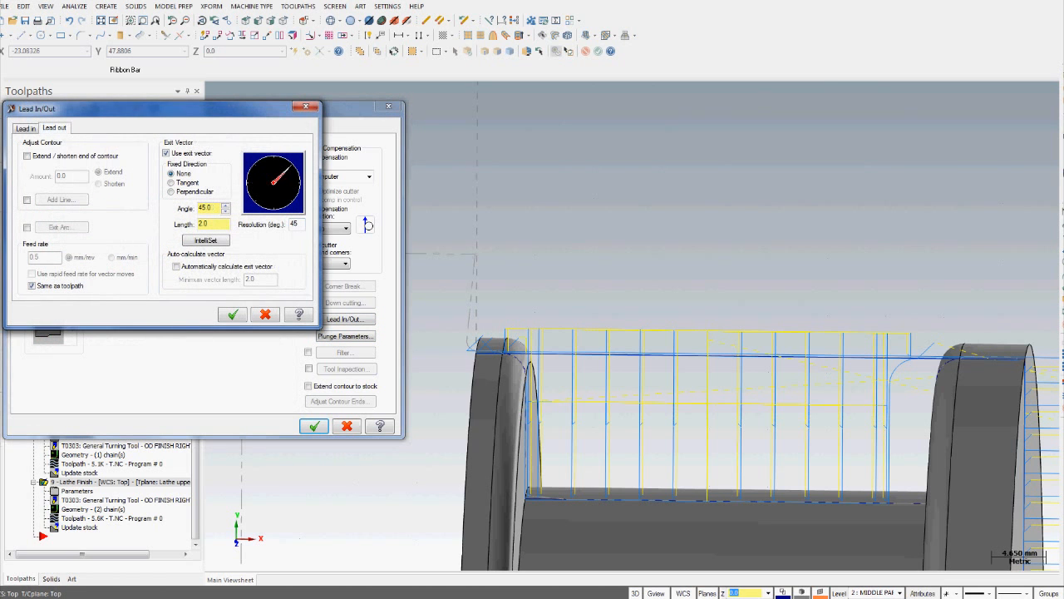
left_click(171, 182)
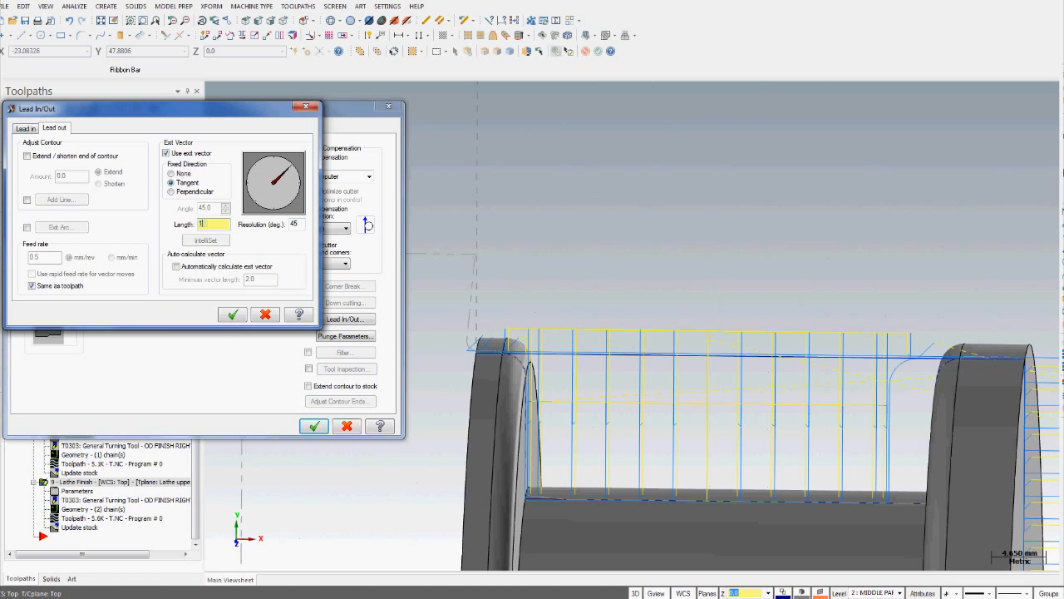
key("Return")
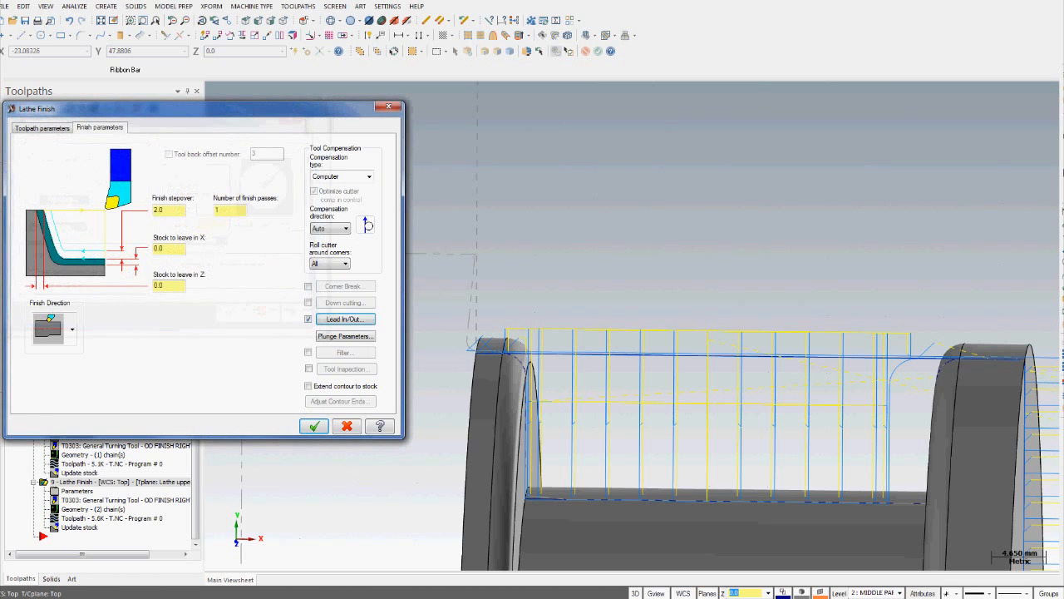
key("Return")
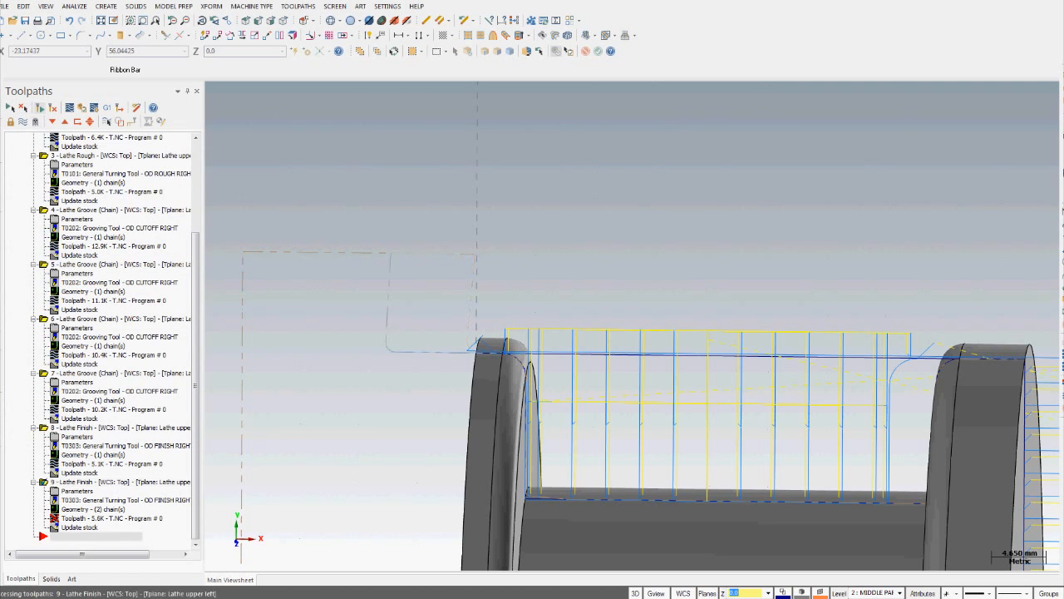
Examine the finish toolpaths along the flanges, the four narrow grooves and the tapered section of the part
scroll(482, 374, "down", 3)
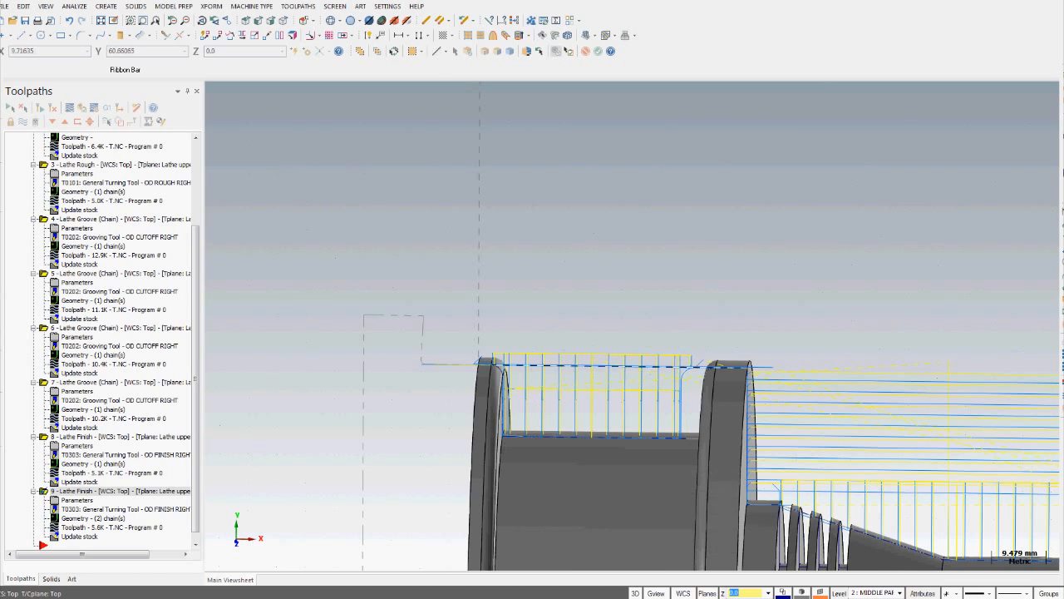
scroll(532, 378, "down", 1)
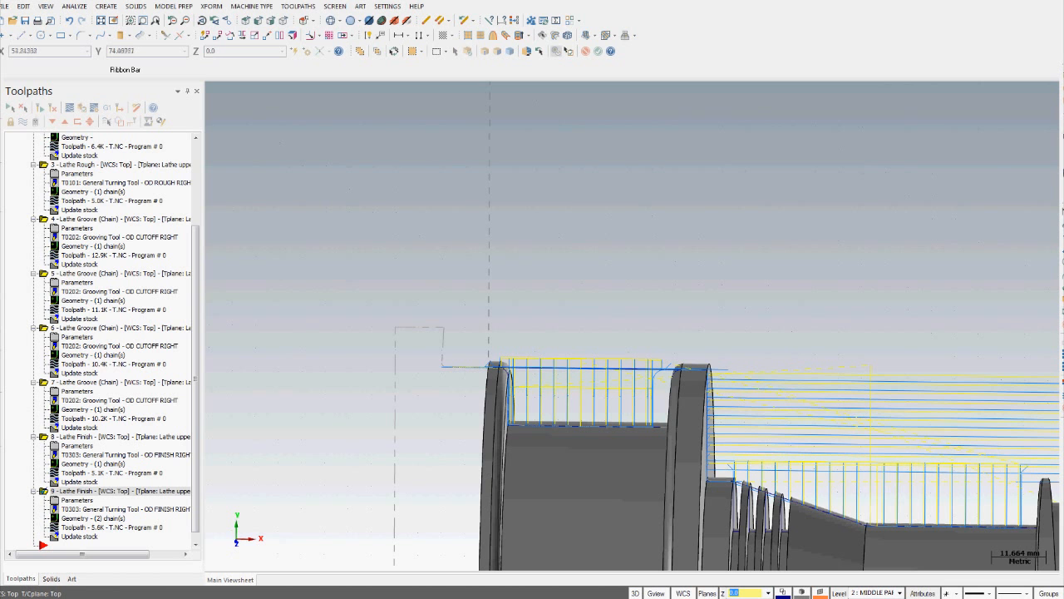
middle_click_drag(790, 437, 630, 304)
scroll(630, 304, "up", 1)
scroll(674, 359, "down", 2)
scroll(692, 363, "down", 4)
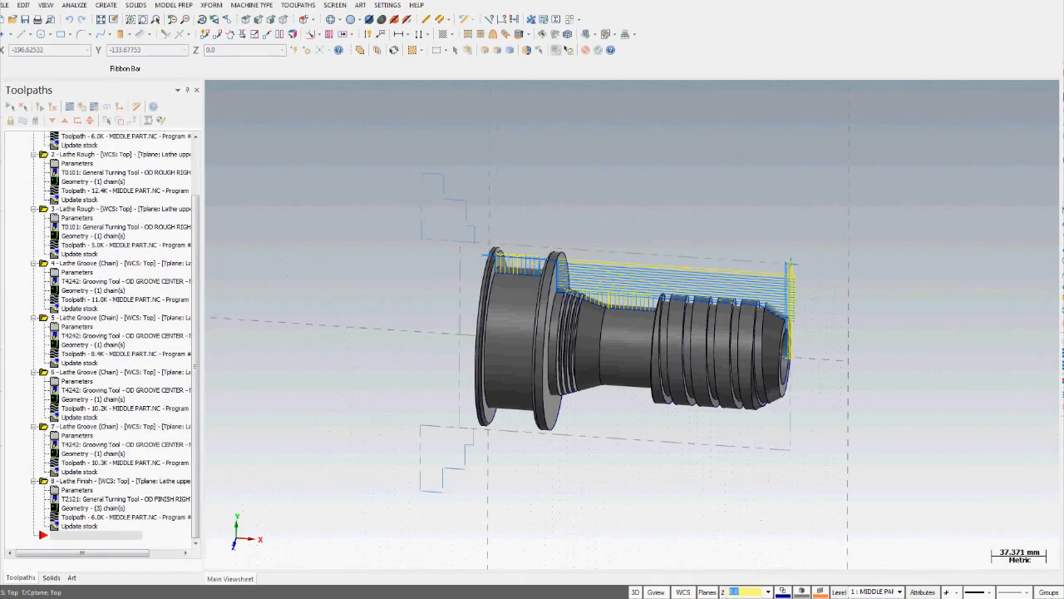
middle_click_drag(574, 339, 542, 340)
scroll(542, 339, "up", 2)
scroll(532, 266, "up", 6)
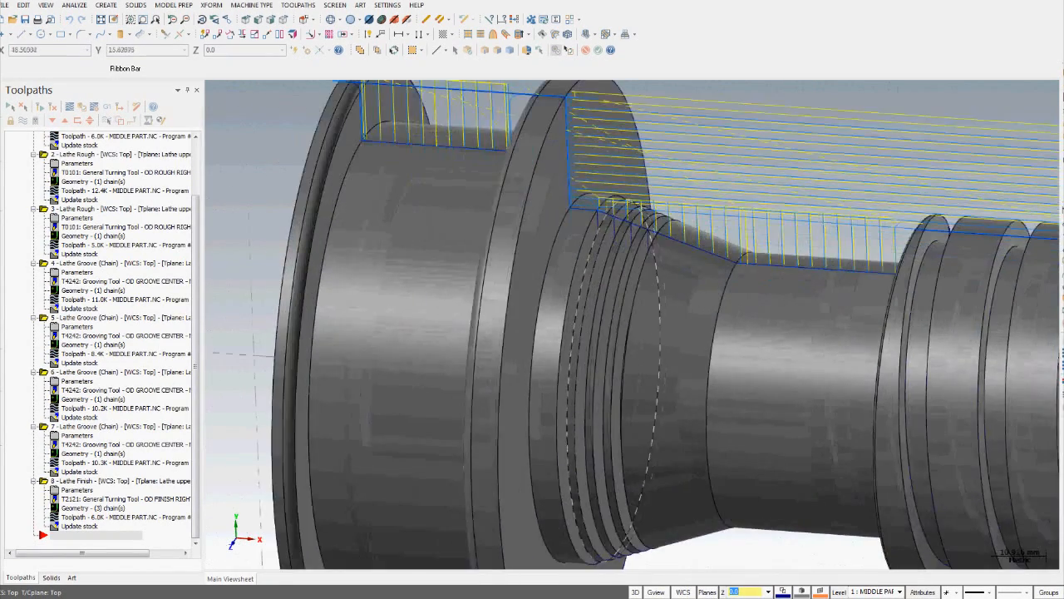
scroll(632, 332, "up", 5)
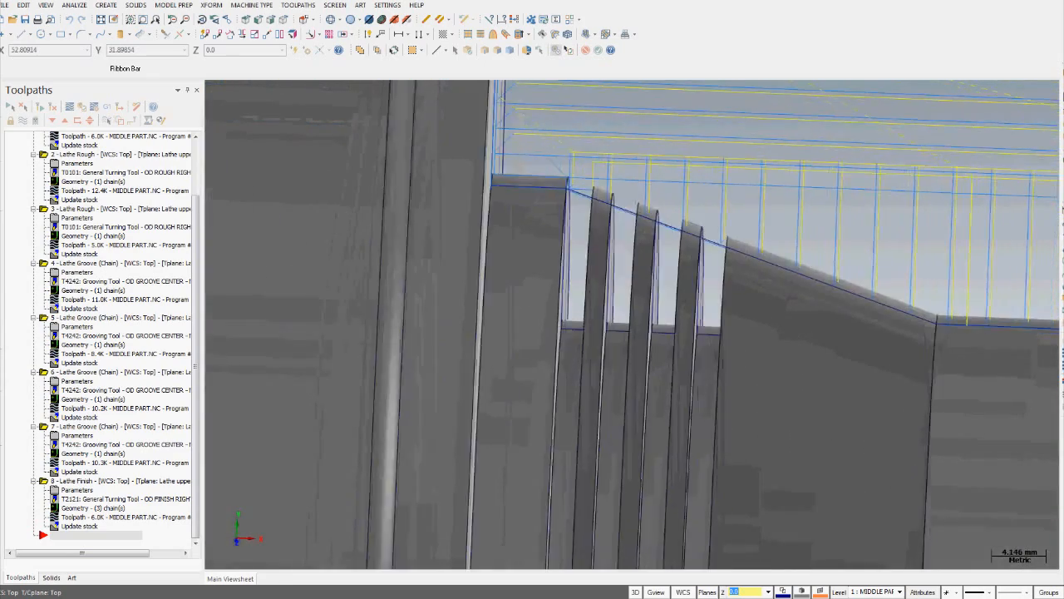
middle_click_drag(632, 333, 570, 291)
scroll(571, 287, "up", 1)
scroll(574, 283, "down", 1)
scroll(580, 297, "down", 1)
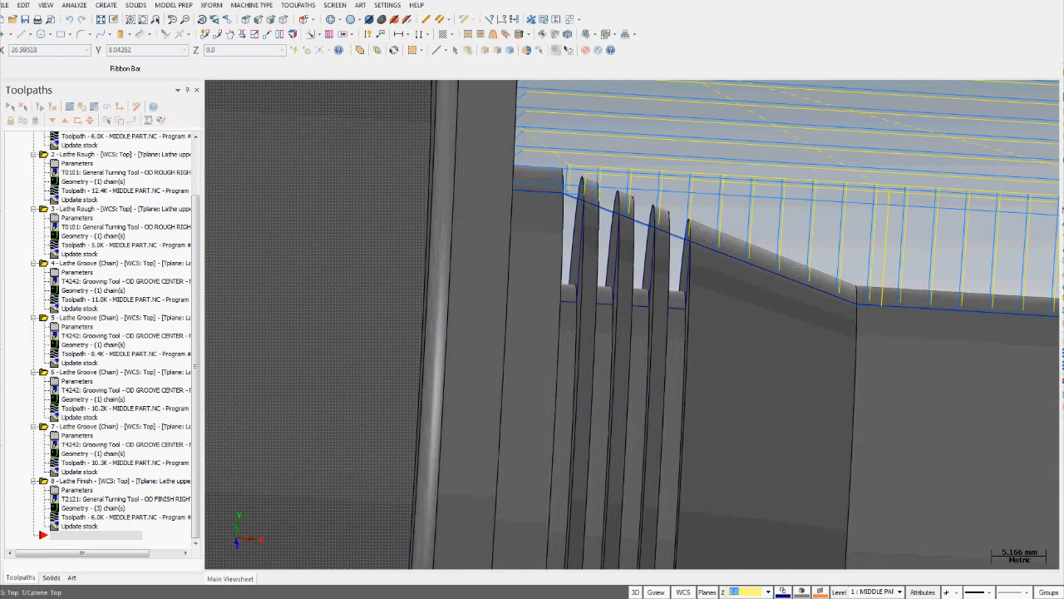
Review the toolpath and finish parameters of Lathe Finish operation 8 without changing them
left_click(77, 490)
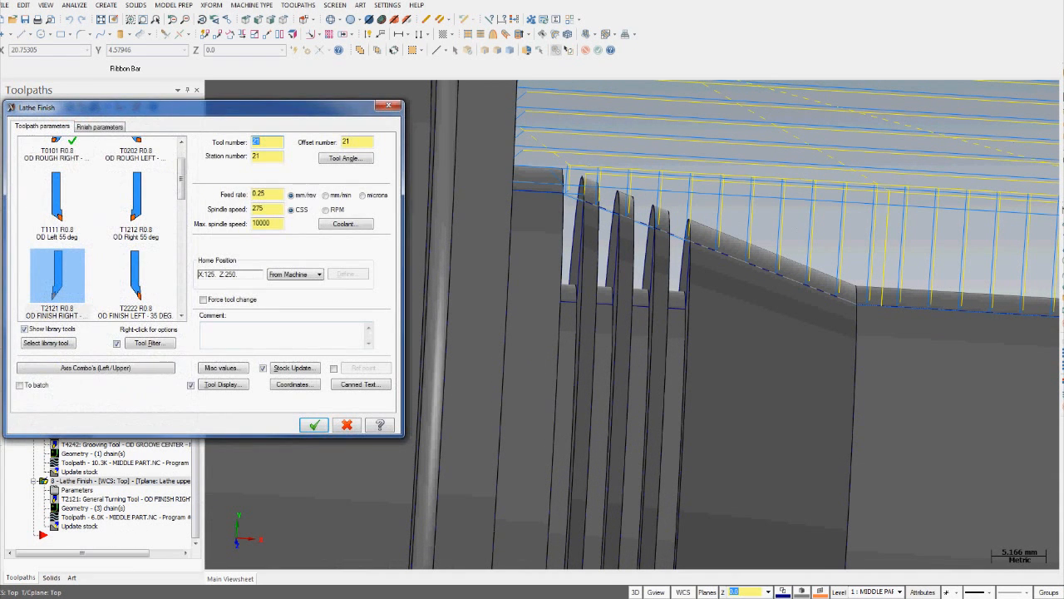
left_click(98, 126)
left_click(42, 127)
left_click(99, 126)
left_click(41, 126)
left_click(99, 126)
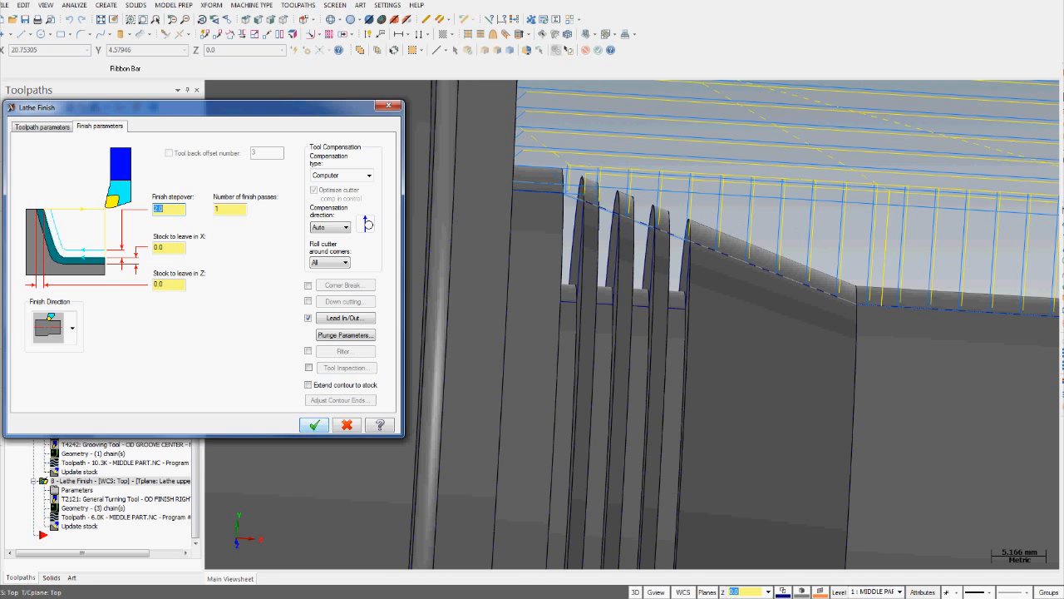
left_click(347, 425)
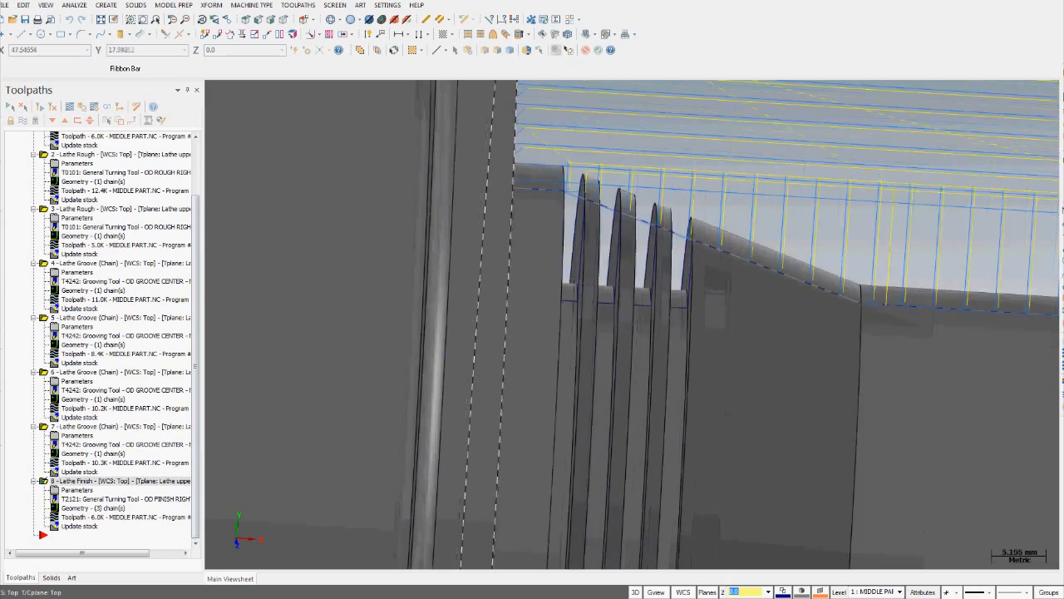
Backplot Lathe Finish operation 8 along the whole part, watch the tool's motion, and close the backplot
scroll(590, 391, "down", 4)
scroll(688, 387, "down", 2)
mouse_move(670, 449)
middle_mouse_down()
mouse_move(628, 474)
mouse_move(670, 440)
middle_mouse_up()
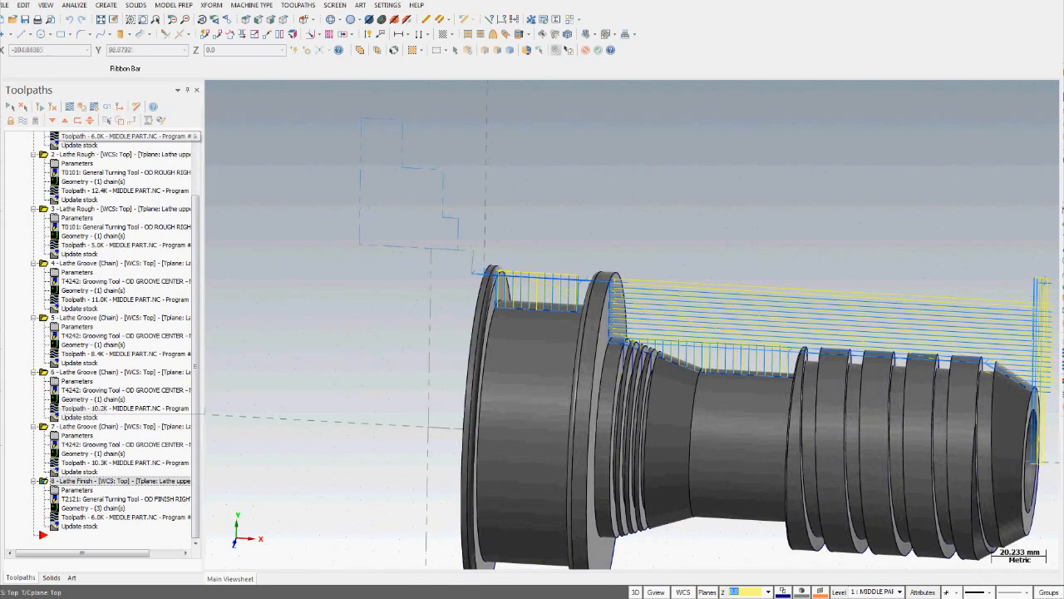
left_click(70, 107)
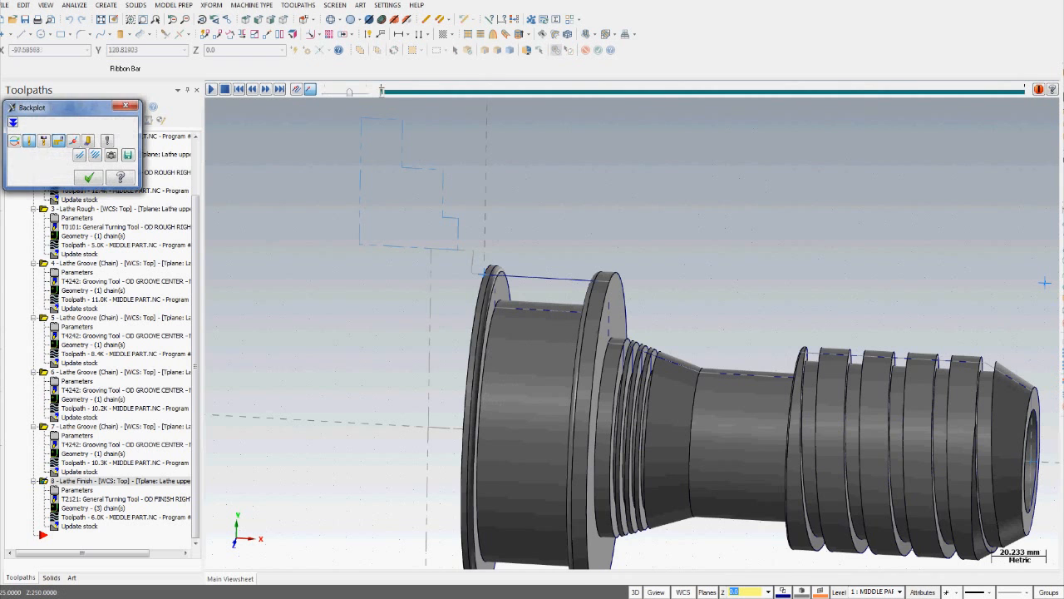
key("r")
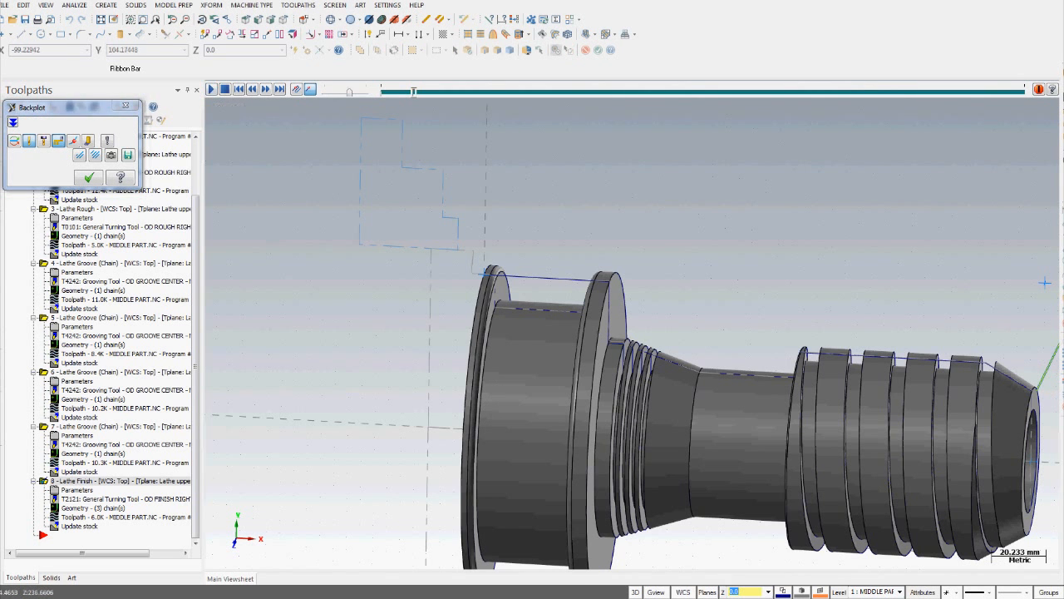
scroll(1044, 282, "down", 5)
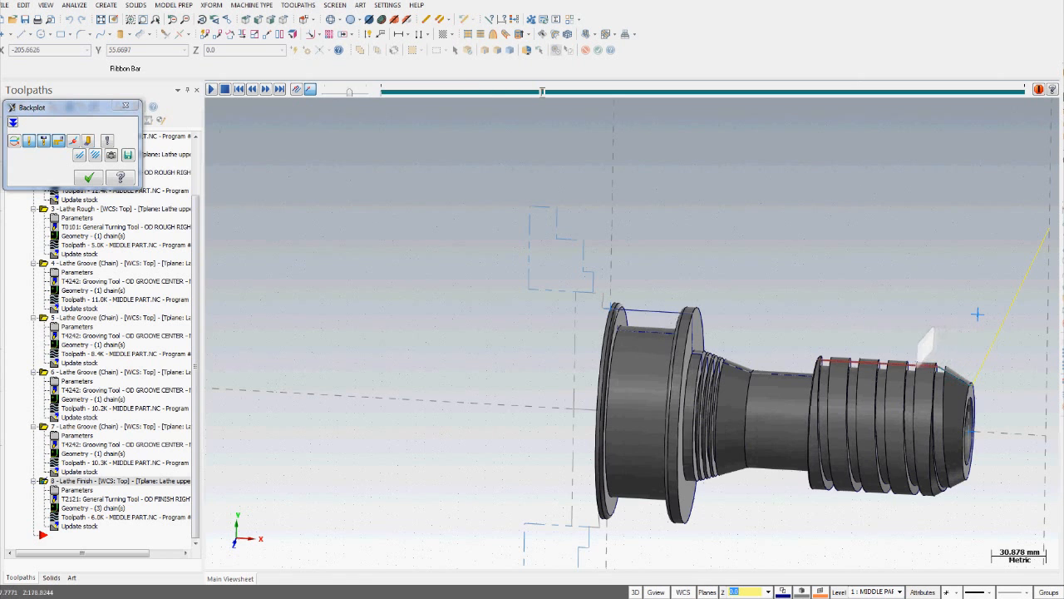
scroll(589, 352, "up", 3)
scroll(589, 352, "down", 2)
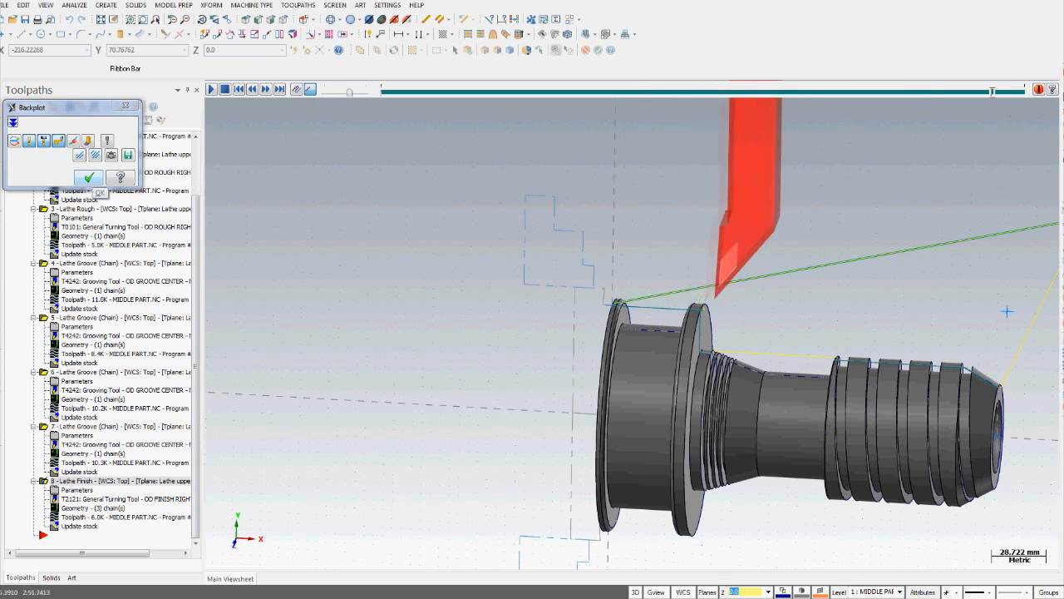
left_click(89, 177)
Start a new Lathe Groove operation with the groove definition set to Multiple chains
scroll(558, 438, "up", 2)
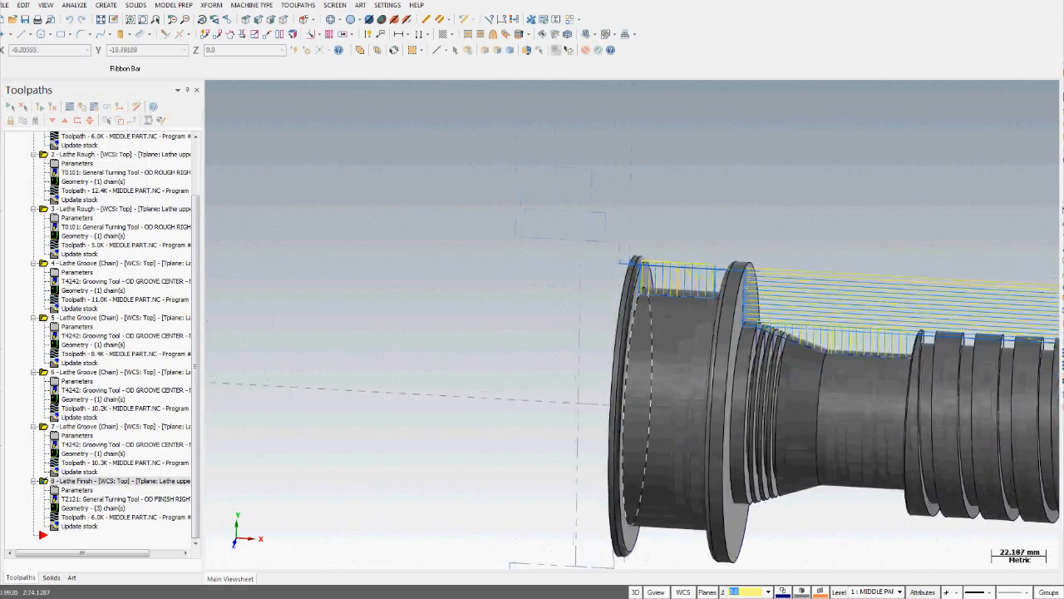
scroll(752, 402, "up", 7)
mouse_move(752, 402)
middle_mouse_down()
mouse_move(775, 388)
mouse_move(742, 397)
middle_mouse_up()
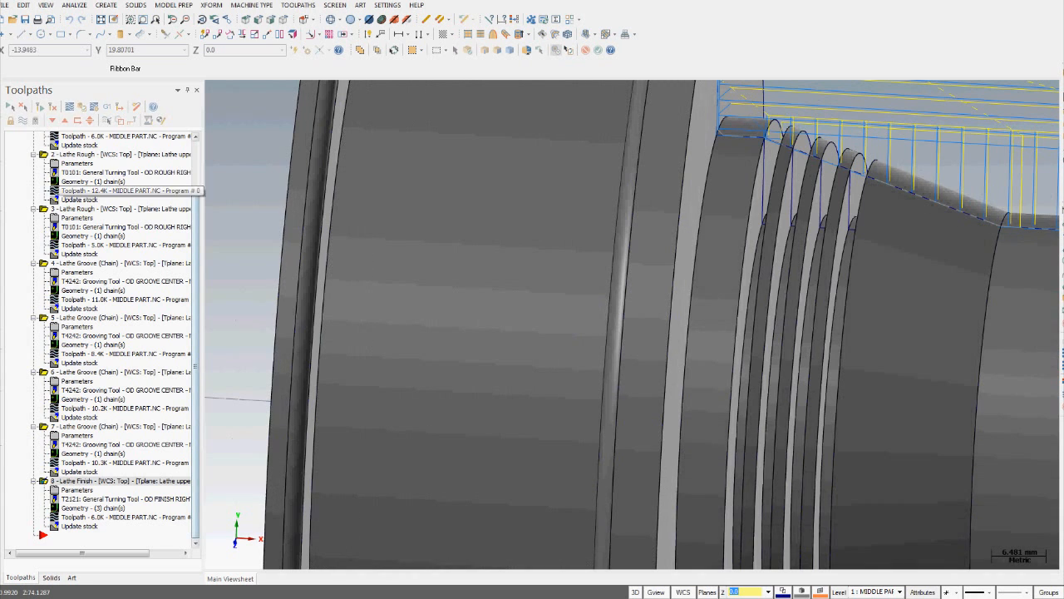
left_click(297, 5)
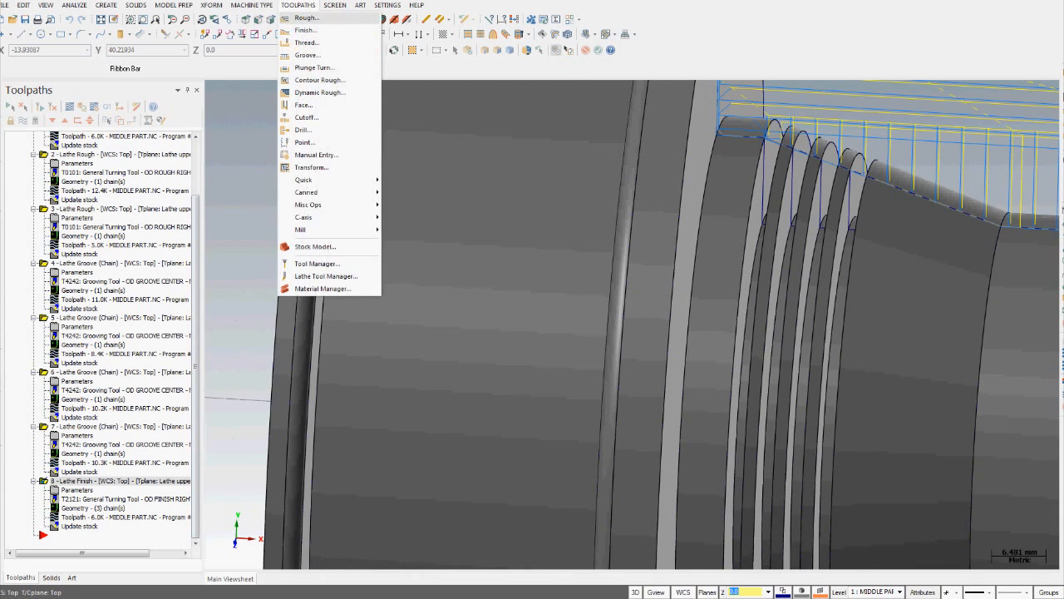
left_click(316, 42)
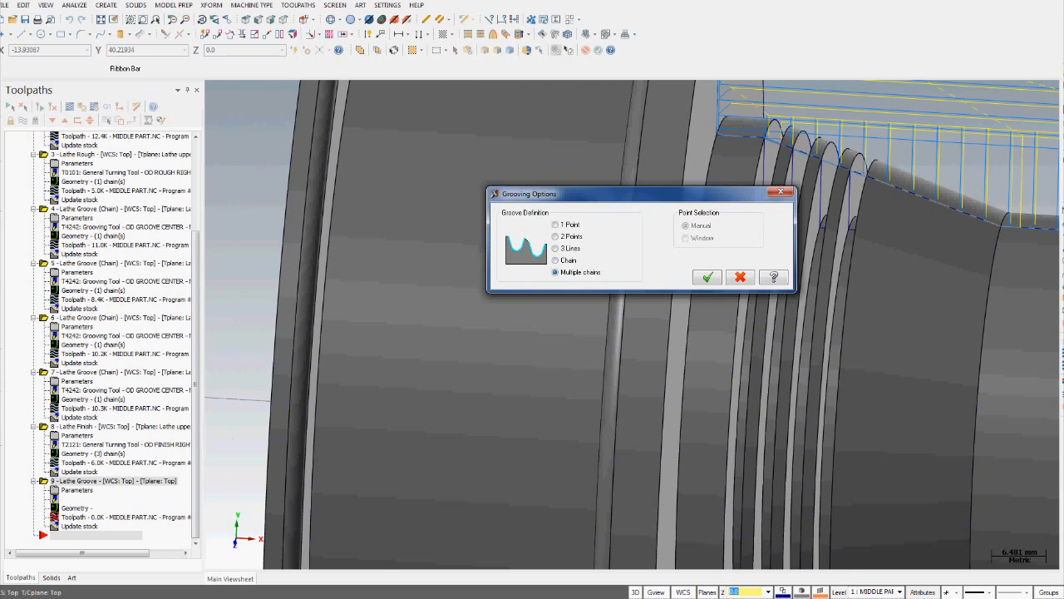
key("Return")
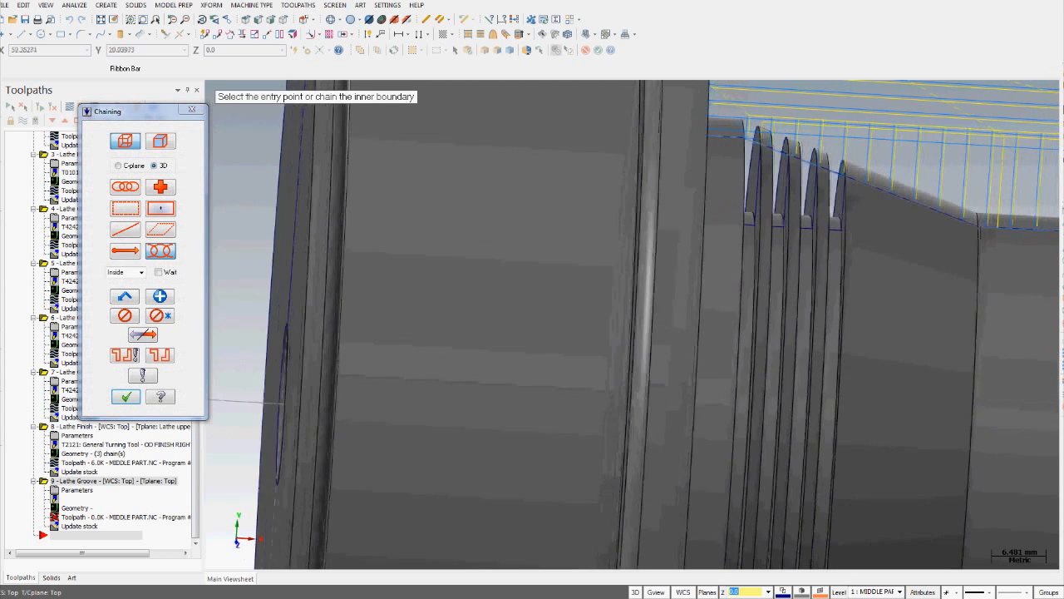
Chain the first narrow groove beside the middle flange from its flange-side wall, reversed inward, across the floor to the opposite wall, and end the chain
scroll(752, 193, "up", 5)
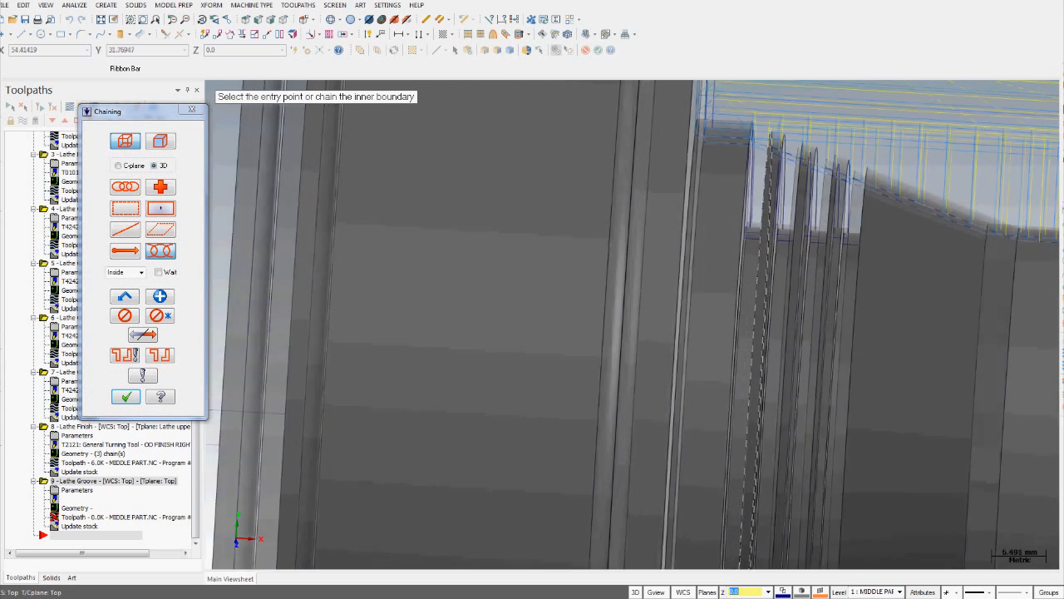
scroll(747, 194, "up", 3)
middle_click_drag(747, 193, 754, 220)
scroll(754, 219, "up", 1)
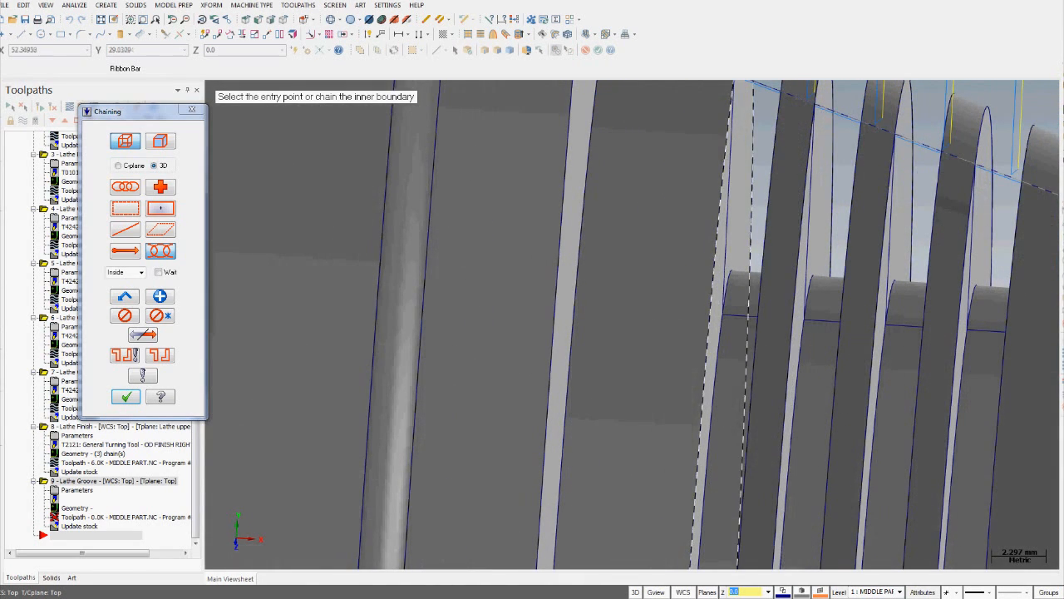
left_click(726, 278)
middle_click_drag(731, 266, 746, 303)
scroll(756, 341, "down", 2)
left_click(143, 335)
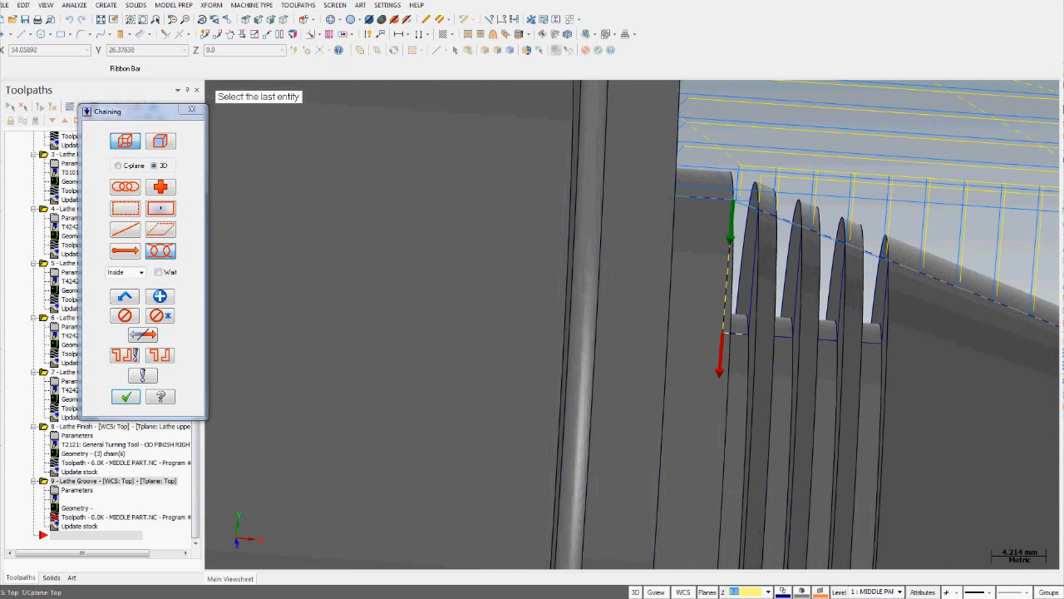
left_click(737, 333)
left_click(752, 279)
middle_click_drag(752, 291, 743, 318)
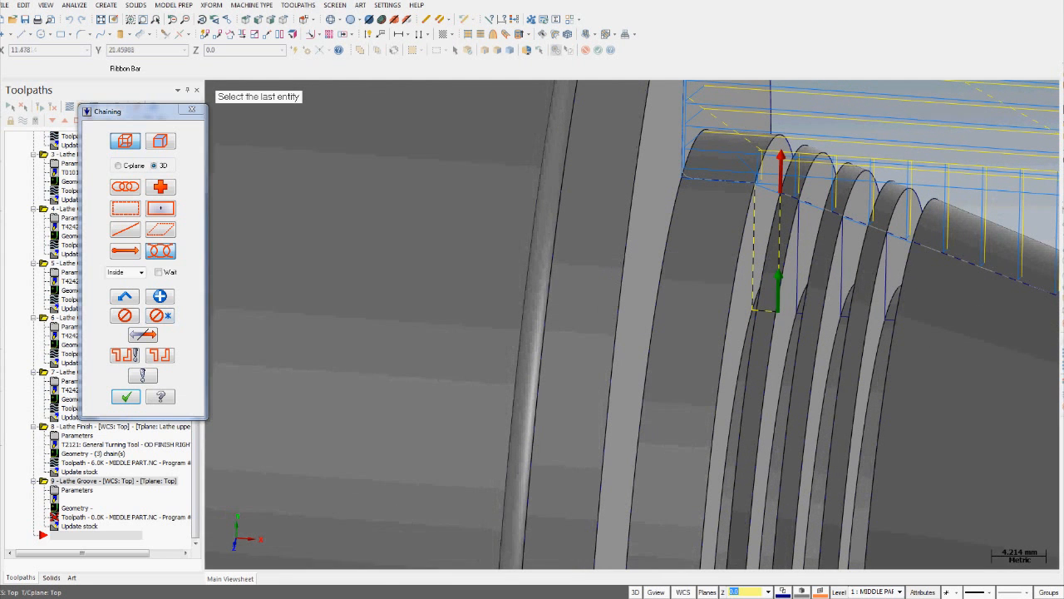
middle_click_drag(743, 318, 757, 326)
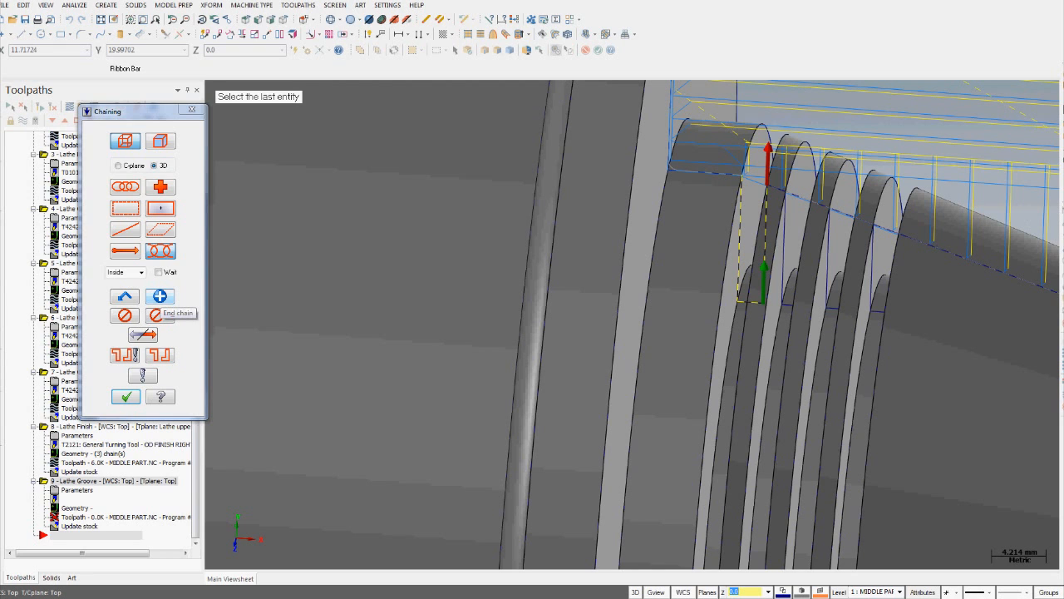
left_click(154, 315)
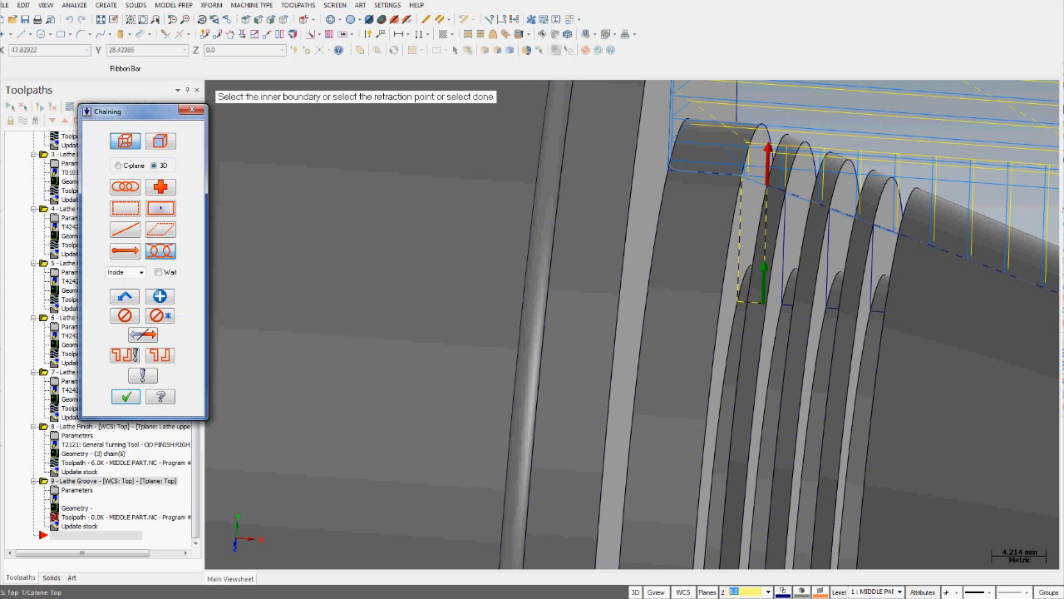
Add the second and third narrow grooves as separate partial chains, each running from the flange-side wall across the floor to the far wall
left_click(784, 235)
middle_click_drag(819, 391, 844, 388)
left_click(784, 249)
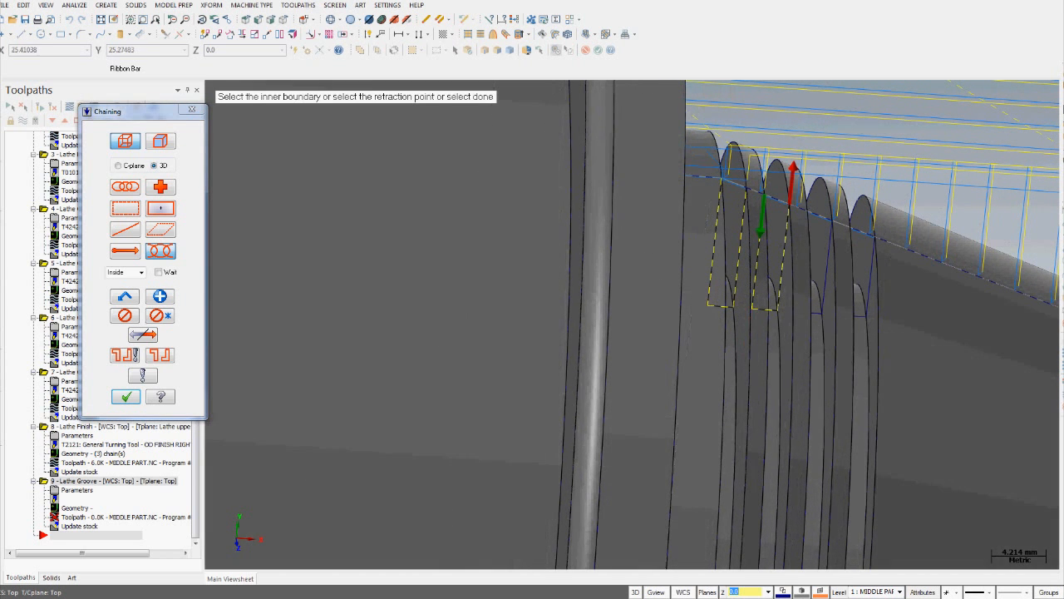
middle_click_drag(785, 274, 908, 288)
left_click(883, 250)
left_click(911, 259)
left_click(160, 296)
Chain the fourth narrow groove from its flange-side wall, reversed inward, across the floor to the far wall, and accept all chains
left_click(942, 282)
left_click(143, 334)
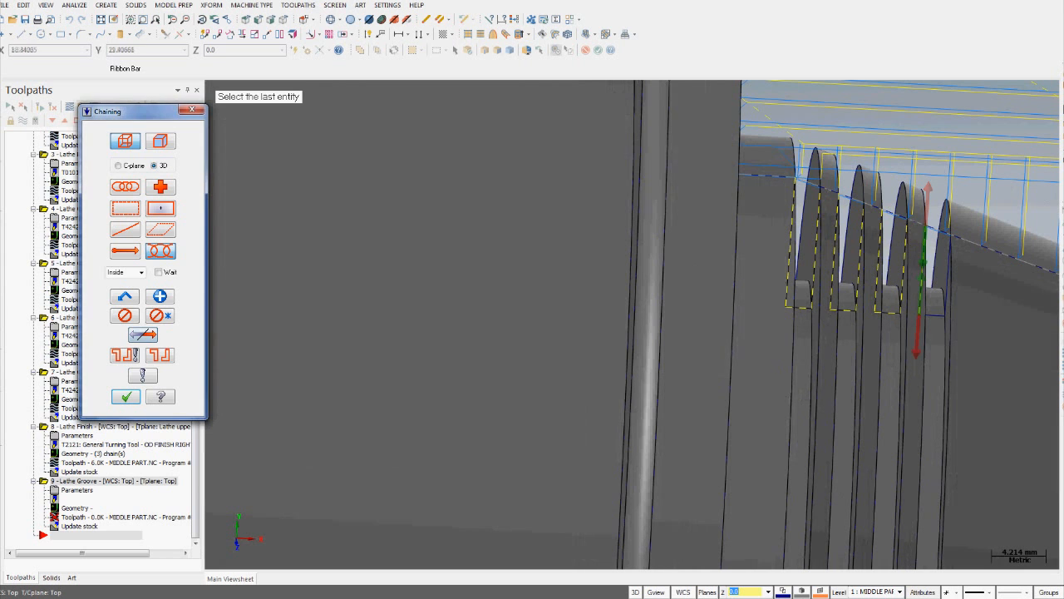
left_click(947, 266)
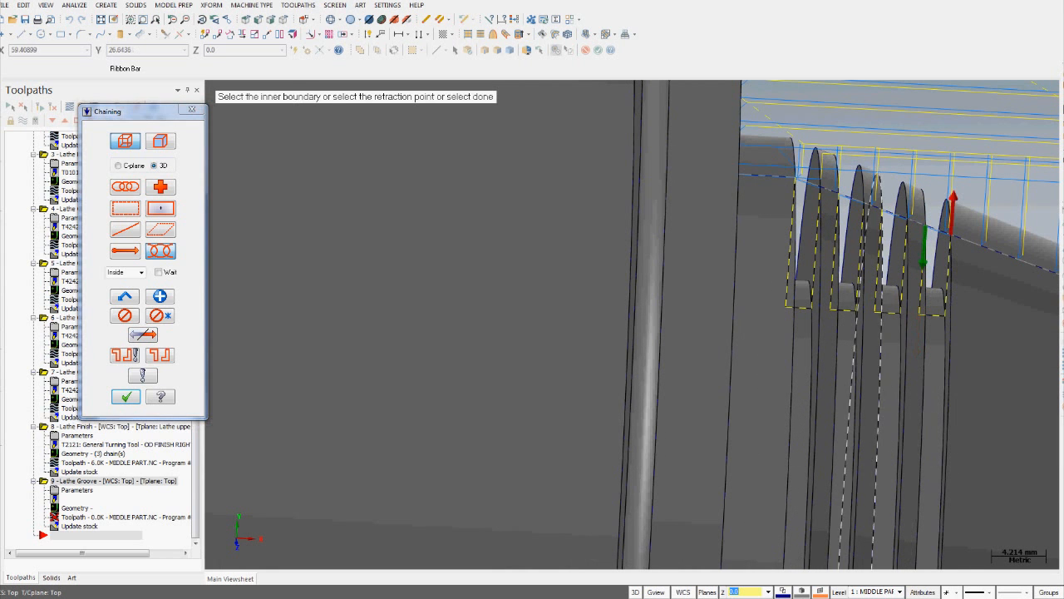
scroll(781, 384, "up", 1)
scroll(782, 385, "down", 2)
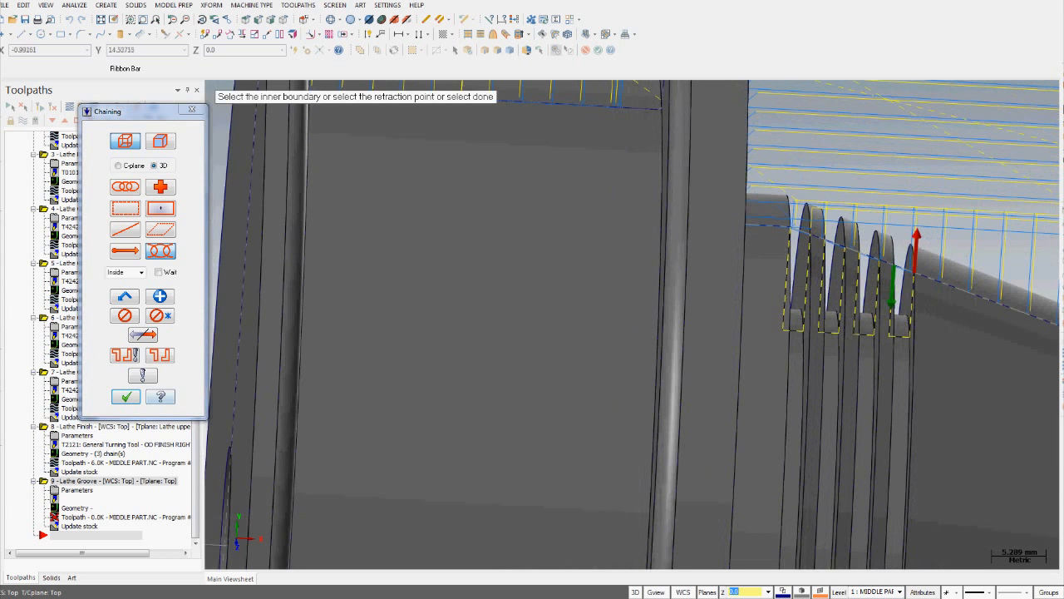
key("Return")
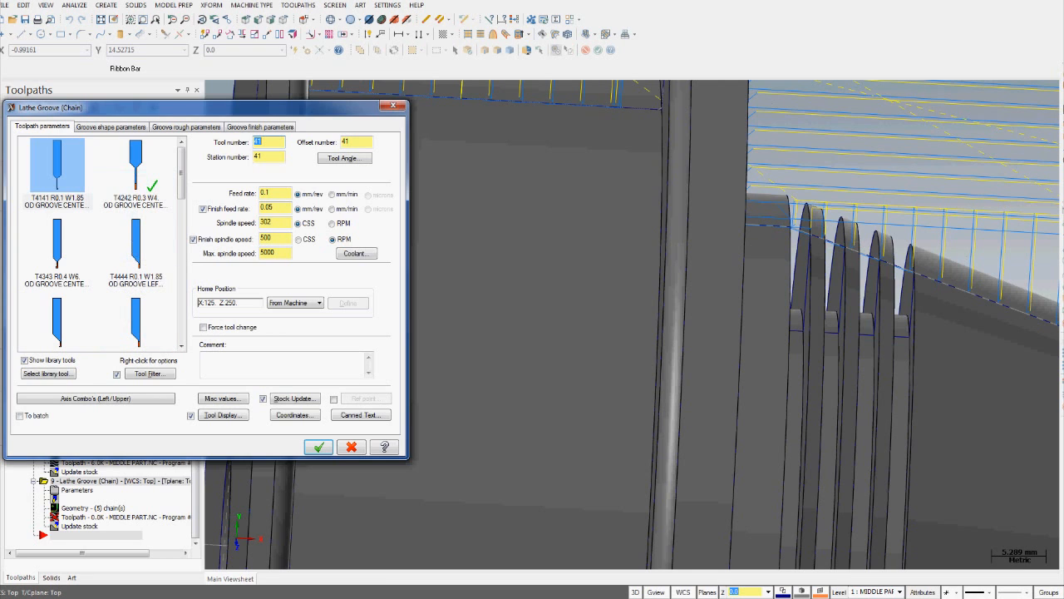
Look through the grooving tool list and select tool T4141 R0.1 W1.85 OD Groove Center - Narrow
scroll(100, 241, "down", 3)
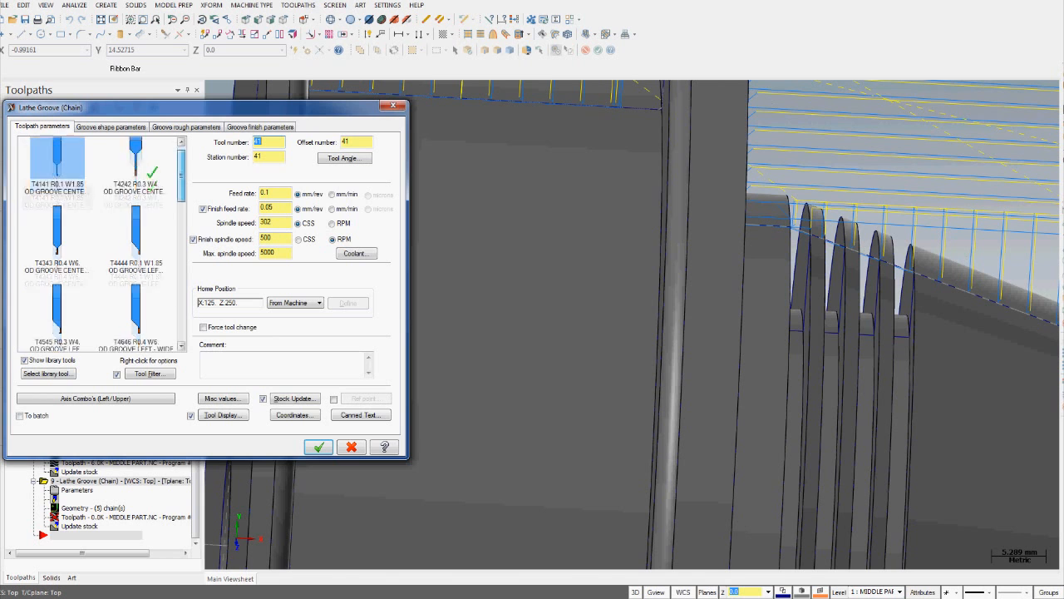
scroll(100, 241, "down", 3)
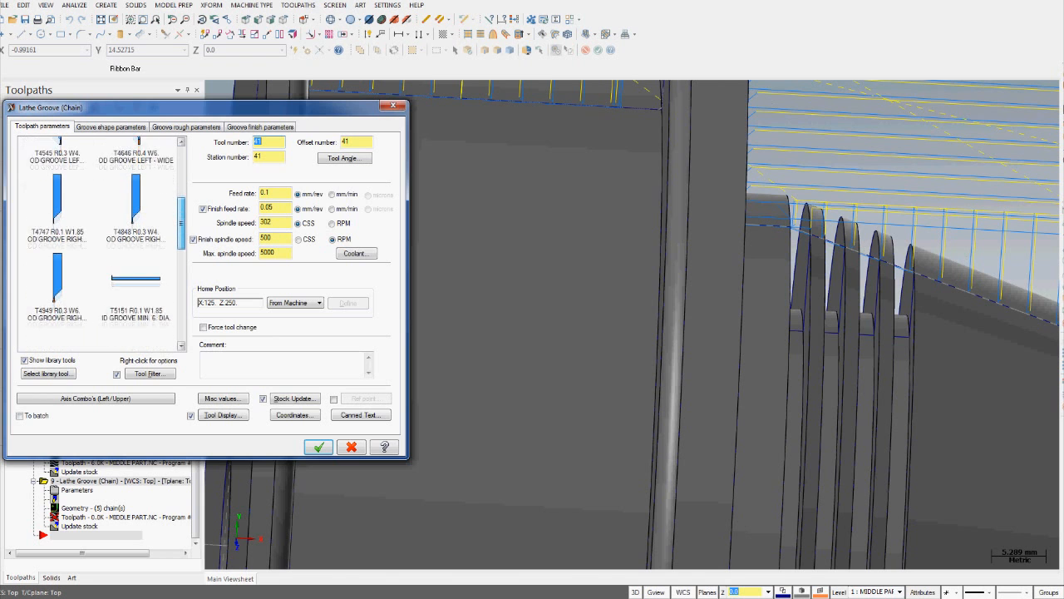
scroll(100, 241, "down", 3)
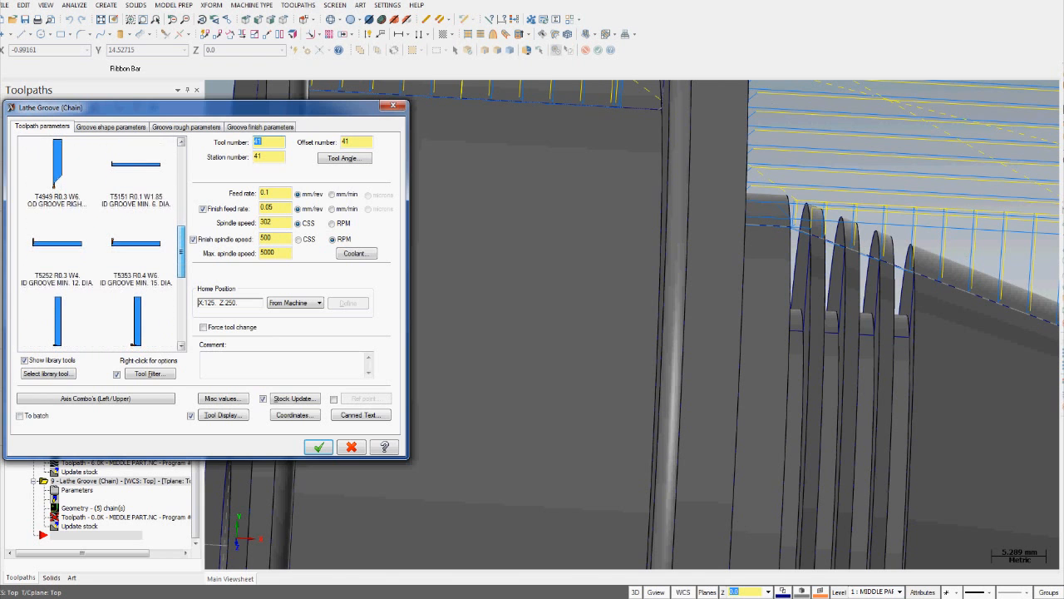
scroll(100, 242, "up", 3)
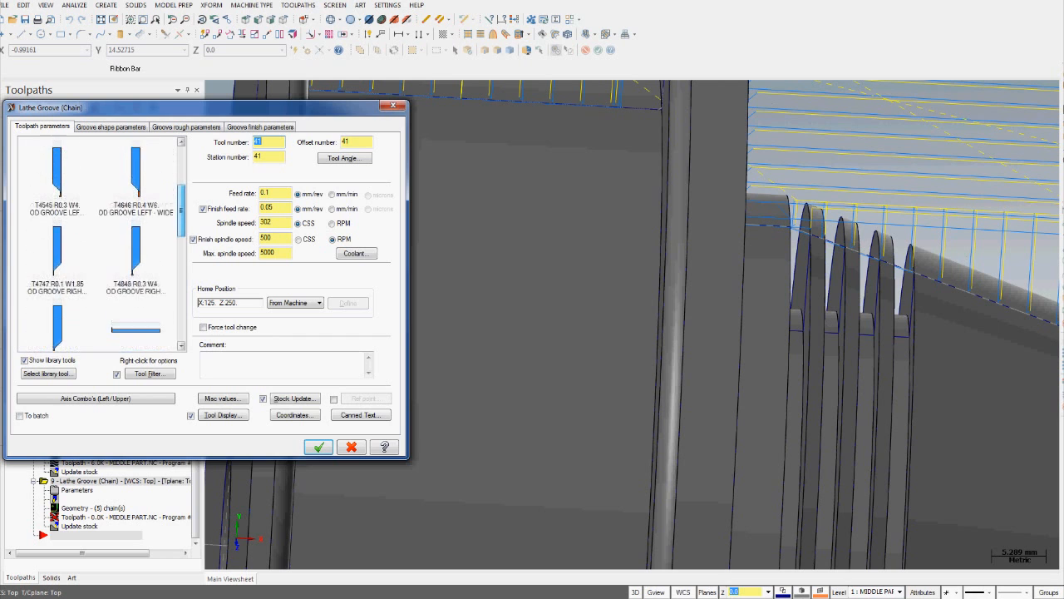
scroll(100, 241, "up", 3)
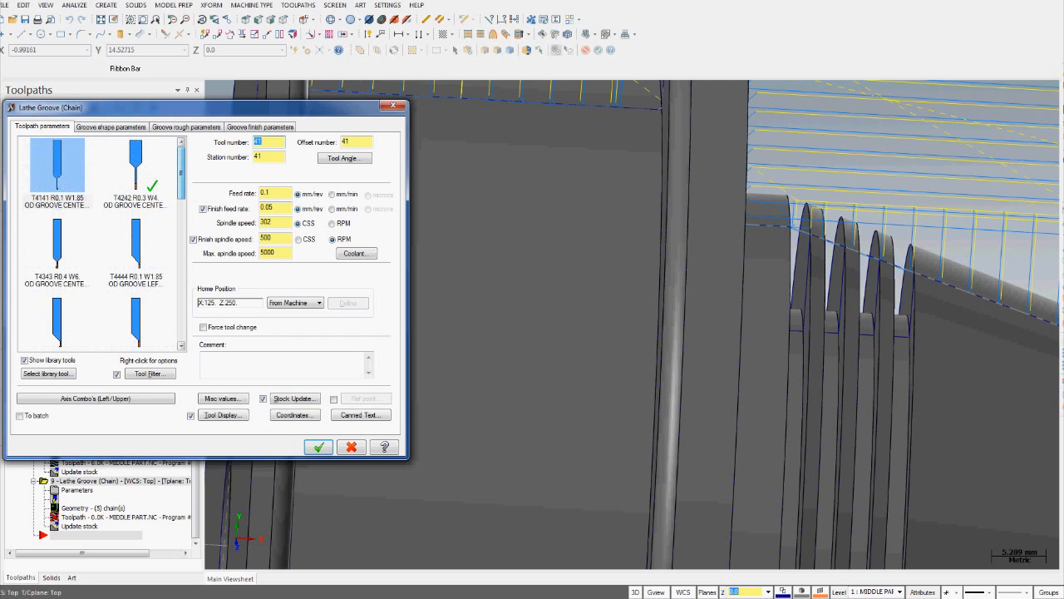
left_click(57, 170)
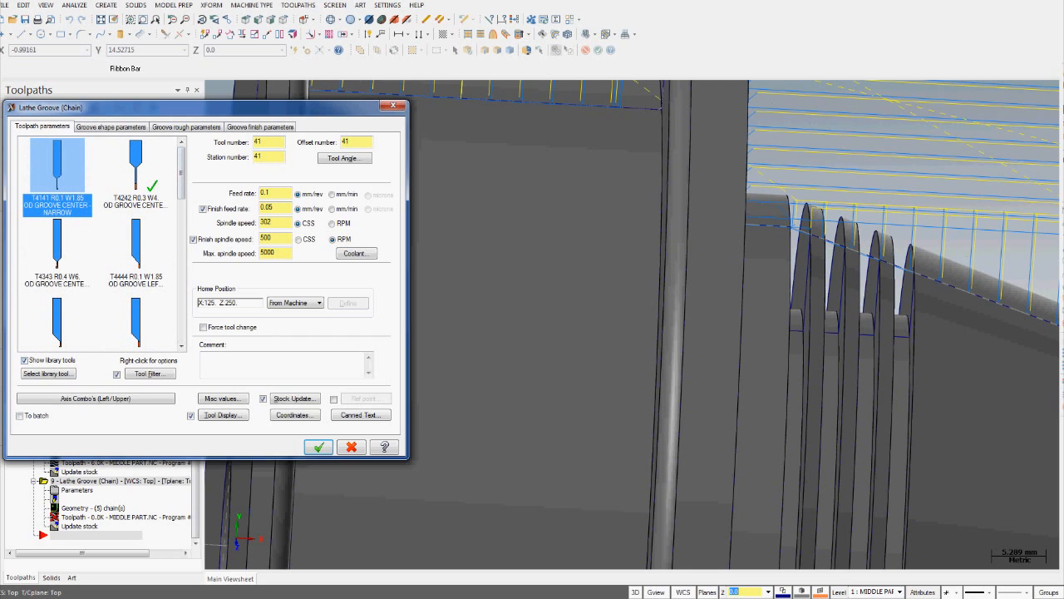
Open the T4141 tool definition, review its holder geometry and parameters, draw the tool as a preview, and accept the definition
double_click(56, 171)
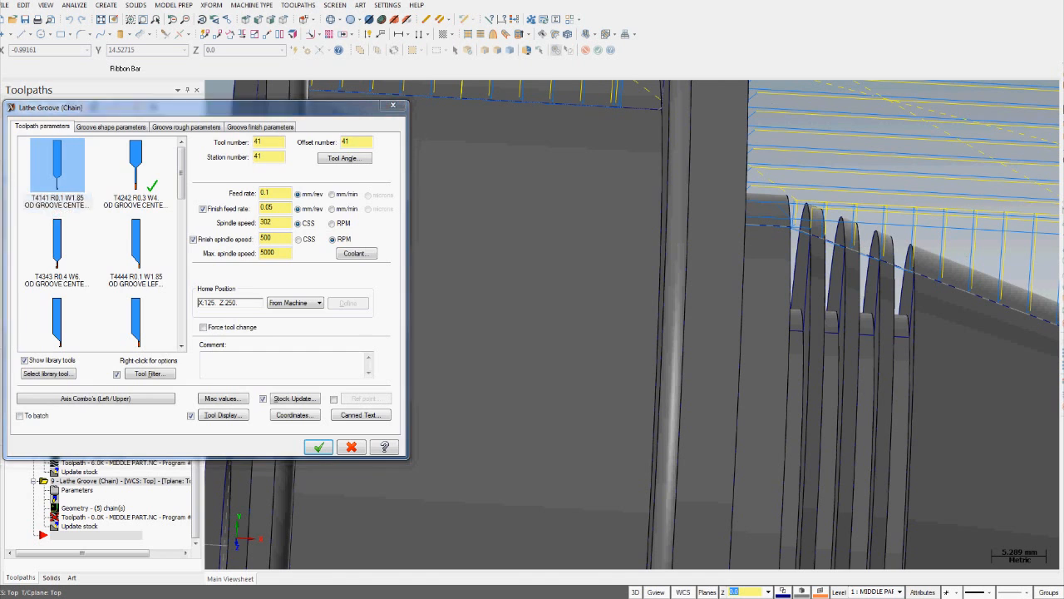
left_click(123, 136)
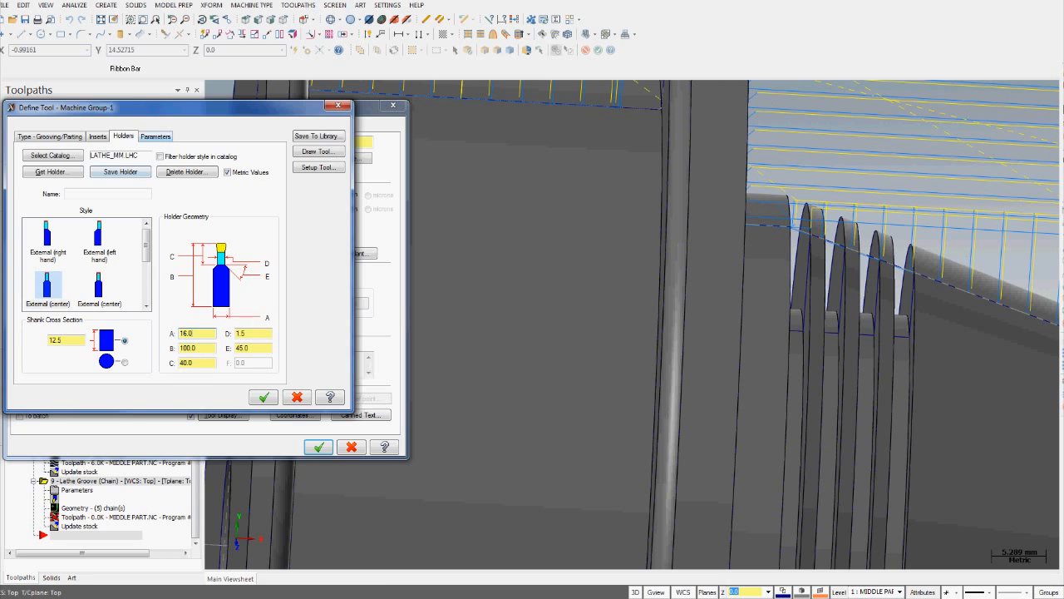
left_click(155, 136)
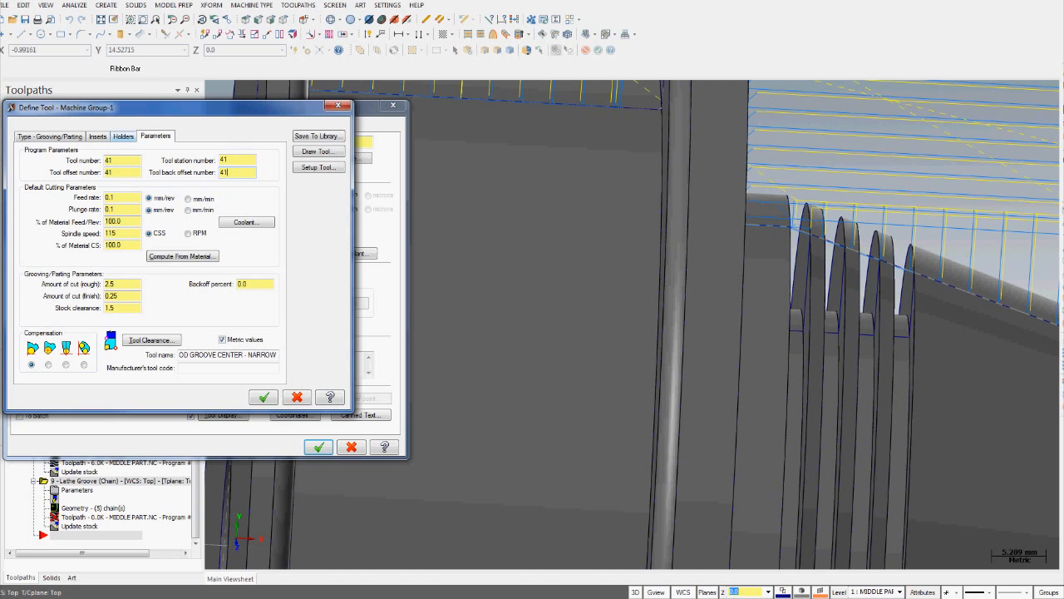
left_click(123, 136)
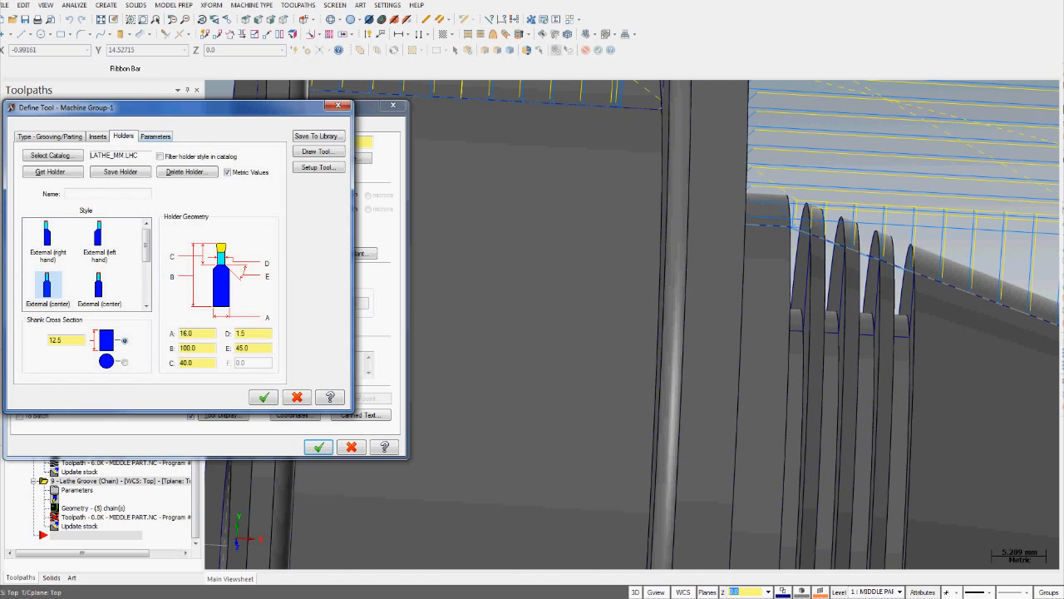
left_click(316, 151)
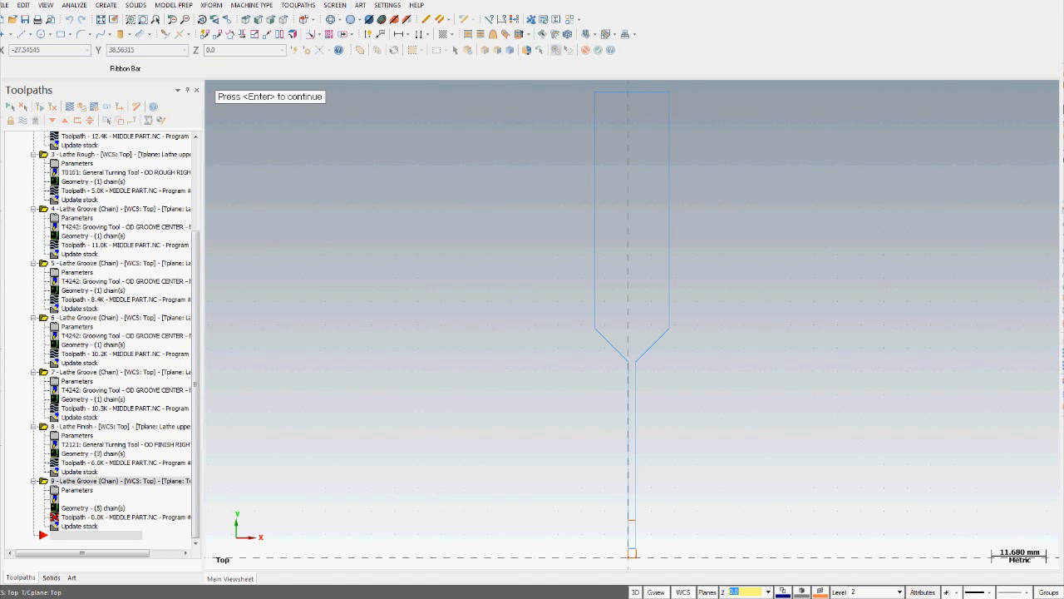
key("Return")
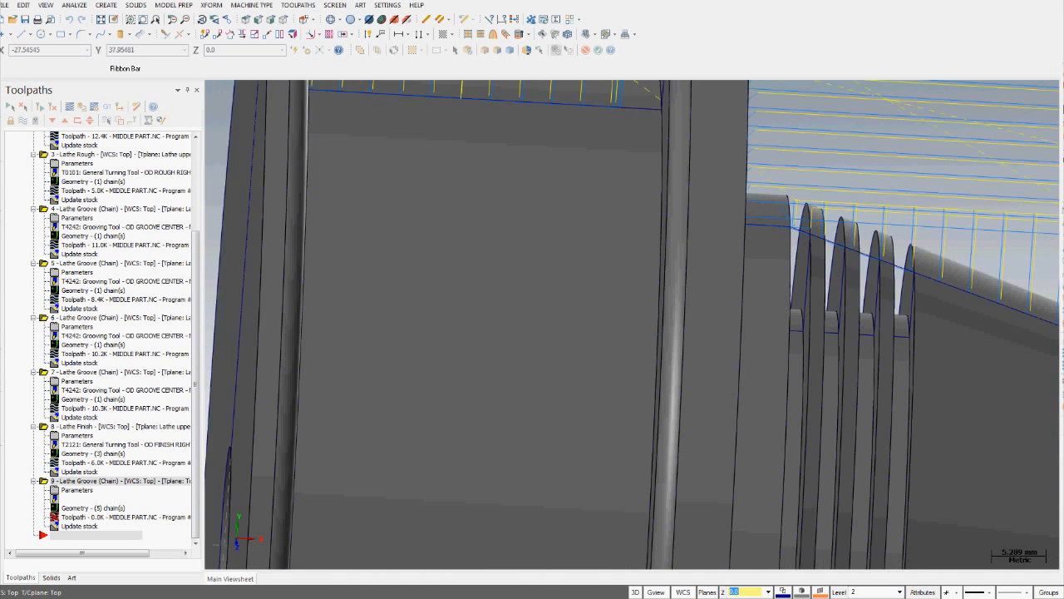
left_click(263, 397)
Try to generate the multiple-chain groove toolpath with T4141, continuing past the tool collision warning and dismissing the errors
left_click(319, 447)
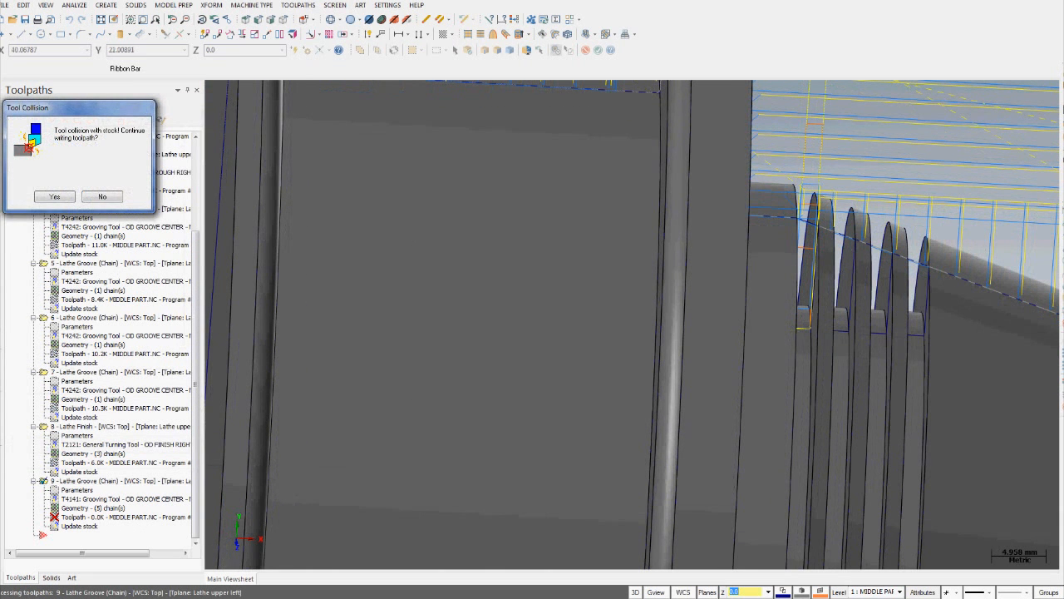
key("Return")
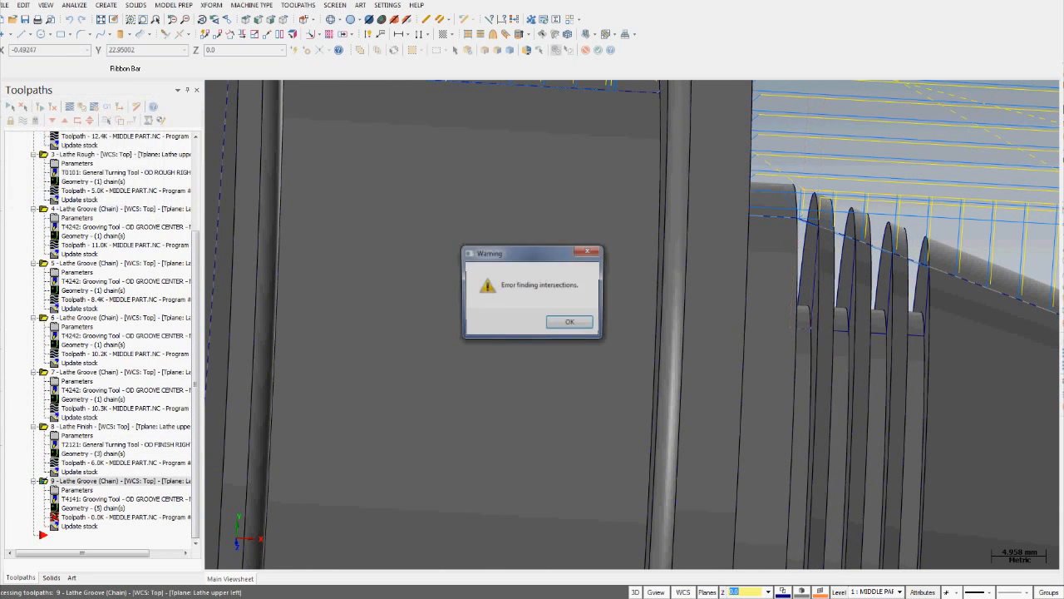
key("Return")
key("Return")
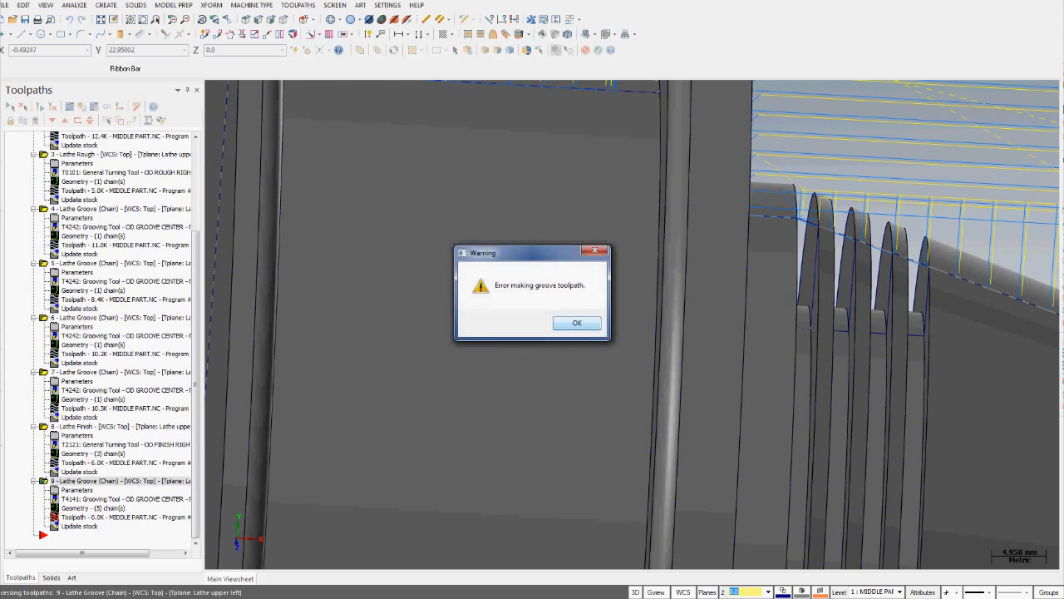
key("Return")
key("Return")
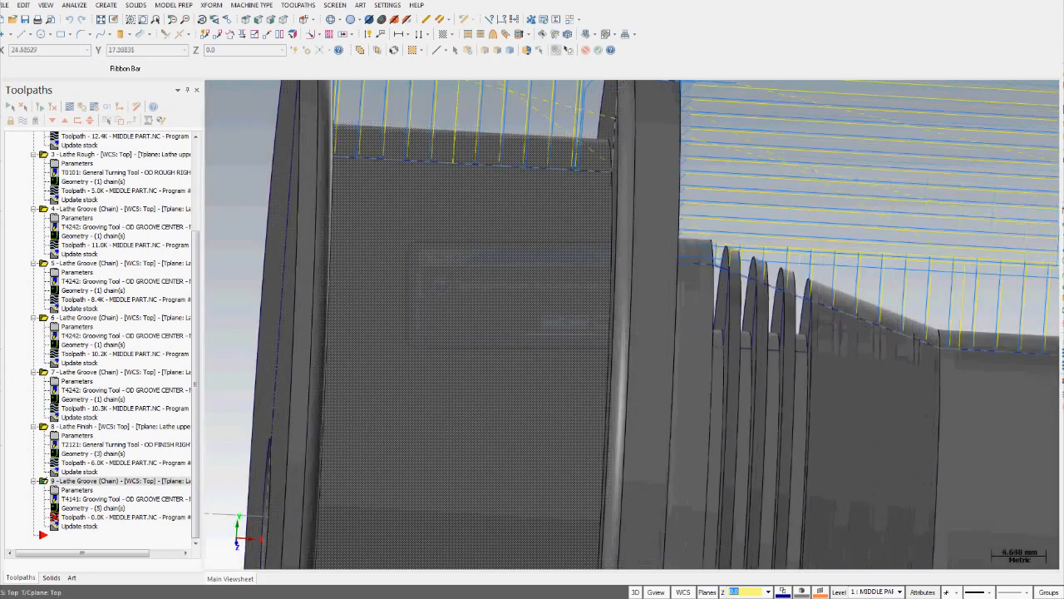
Set the groove roughing stock to leave to 0.05 in both X and Z and check the finish parameters
scroll(499, 391, "down", 2)
mouse_move(499, 391)
middle_mouse_down()
mouse_move(533, 395)
mouse_move(538, 412)
mouse_move(515, 397)
middle_mouse_up()
scroll(665, 369, "up", 7)
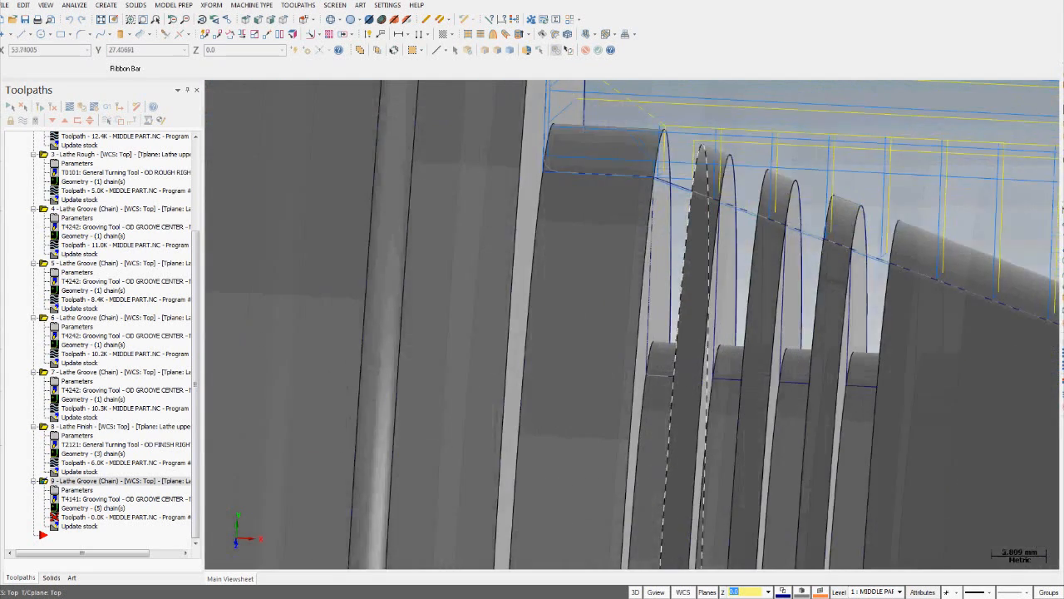
mouse_move(665, 366)
middle_mouse_down()
mouse_move(691, 366)
mouse_move(660, 372)
middle_mouse_up()
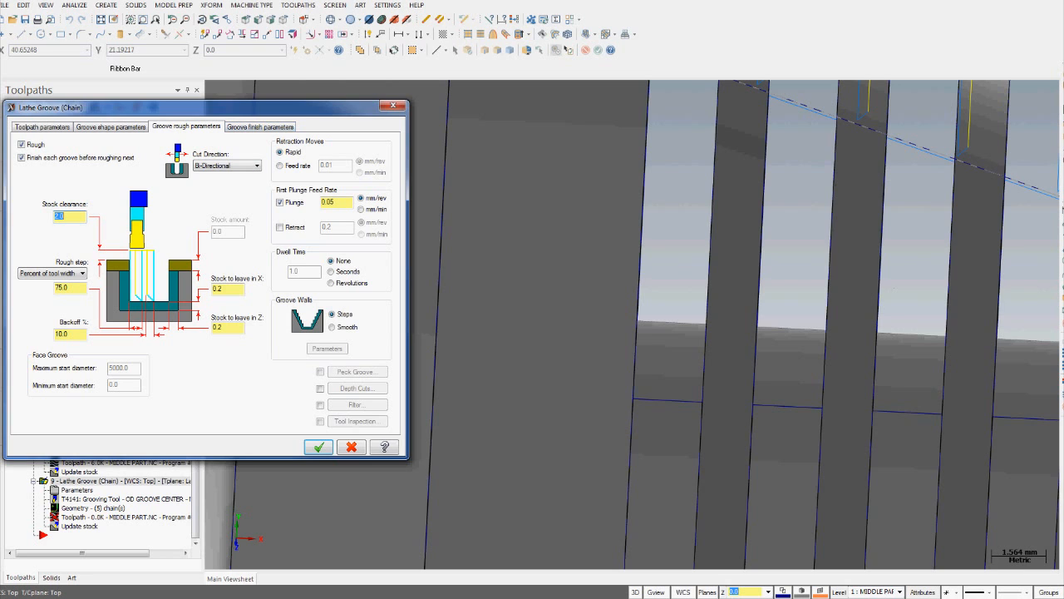
double_click(217, 288)
type("0.05")
key("Tab")
type("0.05")
left_click(259, 126)
left_click(186, 126)
left_click(260, 126)
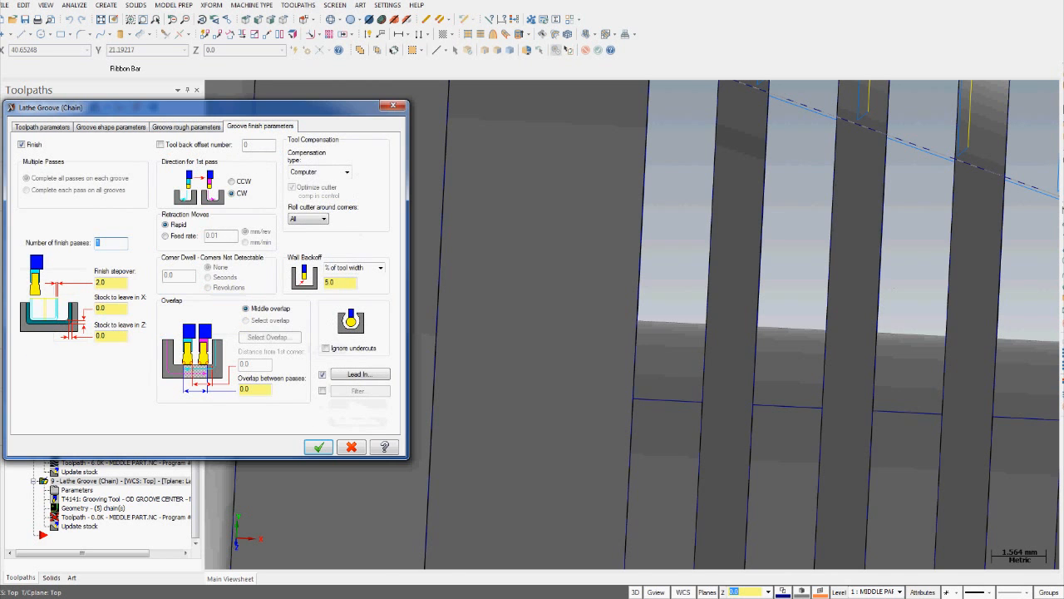
left_click(185, 126)
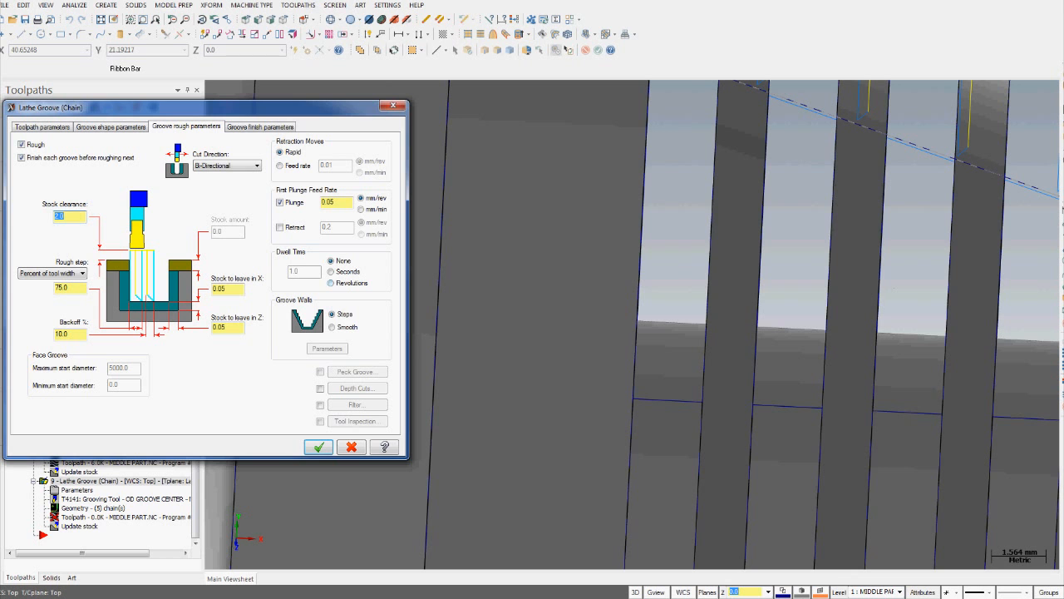
Try to regenerate groove operation 9 with the edited roughing parameters and dismiss the errors
left_click(319, 447)
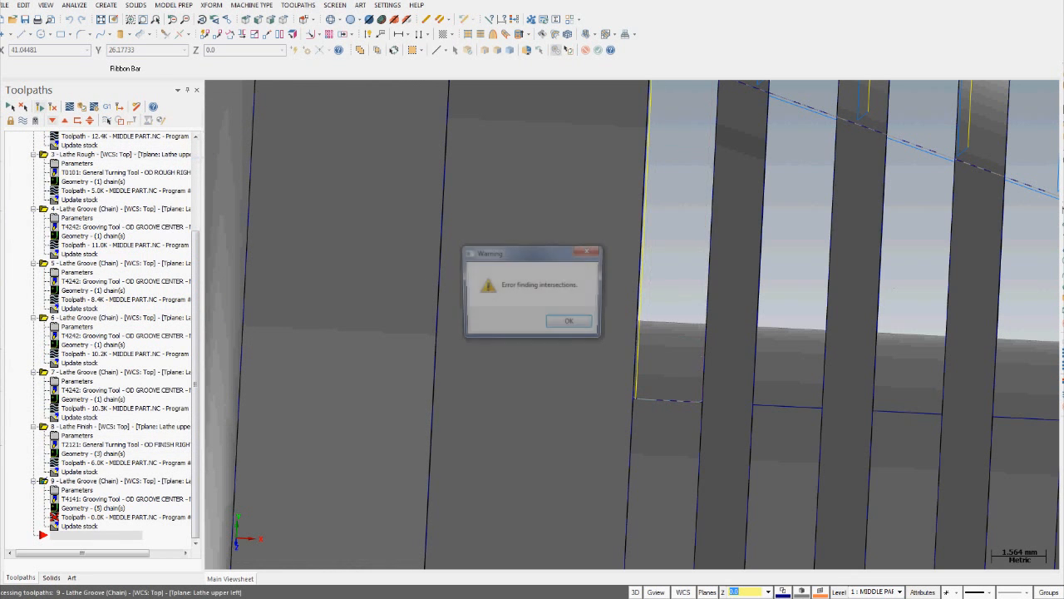
key("Return")
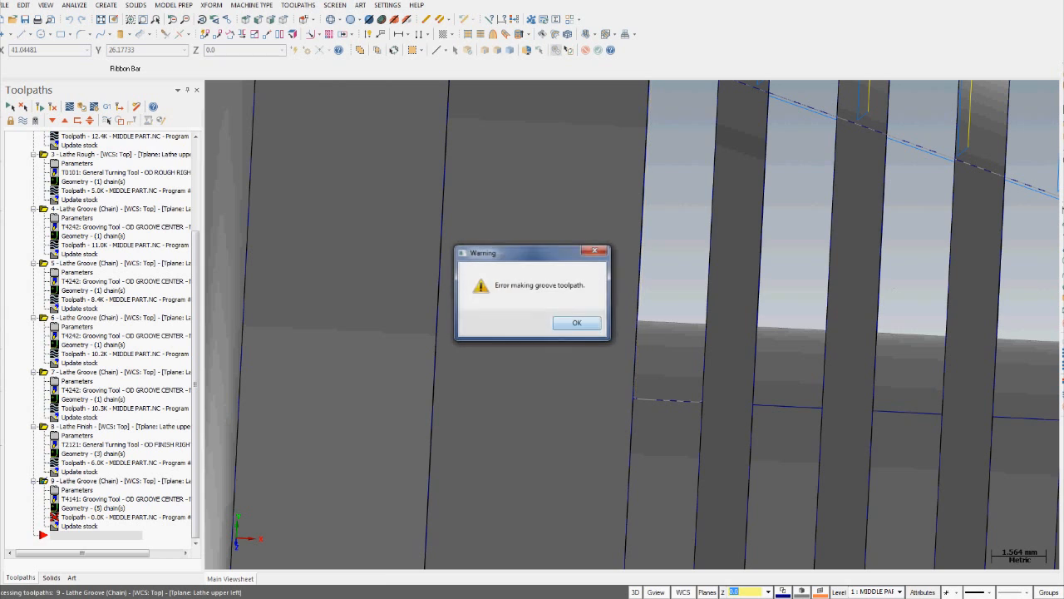
key("Return")
key("Return")
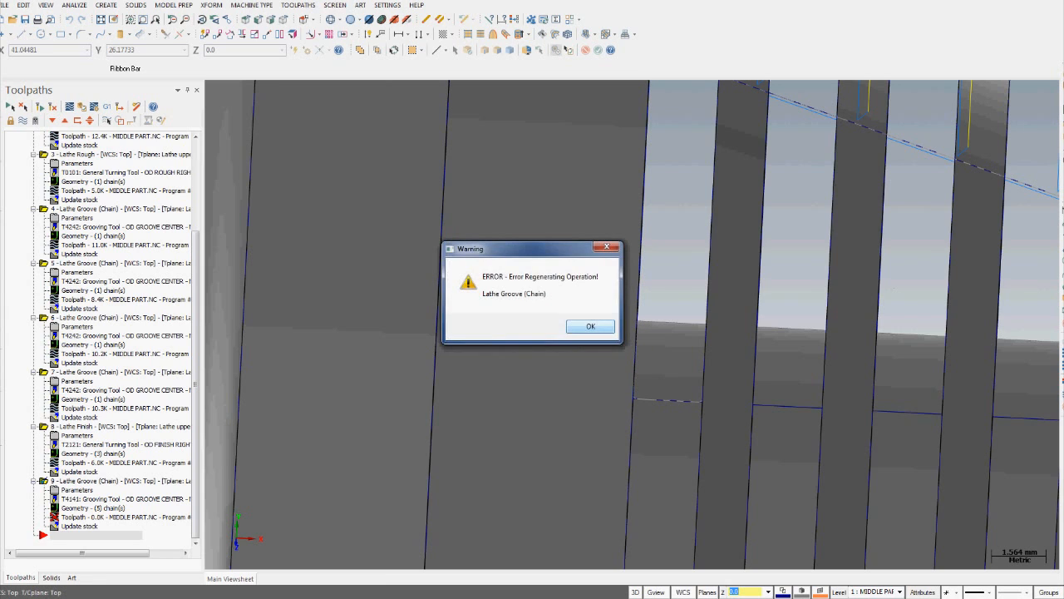
Delete Lathe Groove operation 9 from the toolpath list
scroll(632, 325, "down", 5)
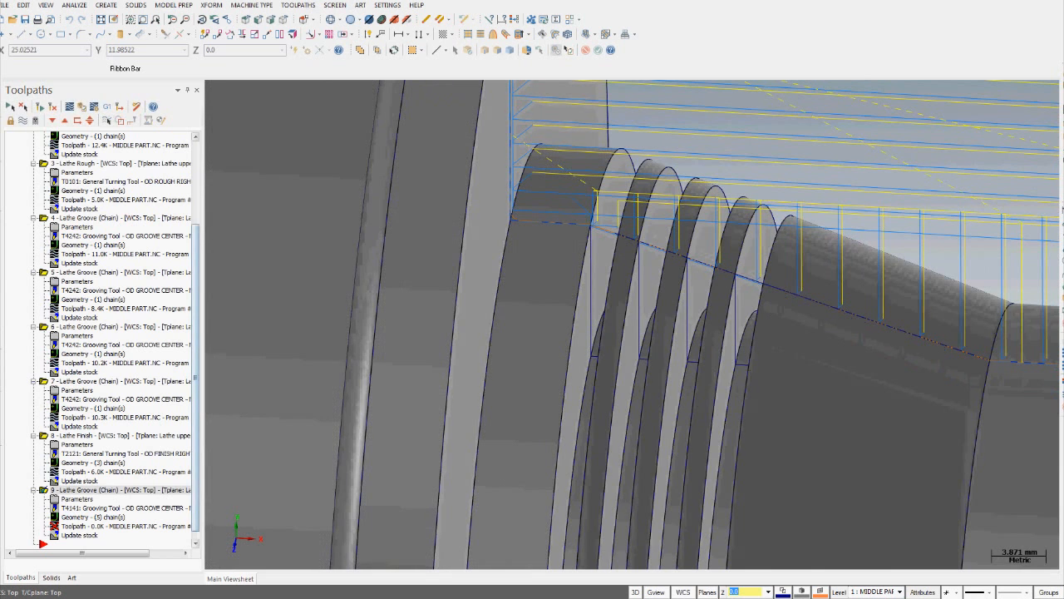
key("Delete")
key("Return")
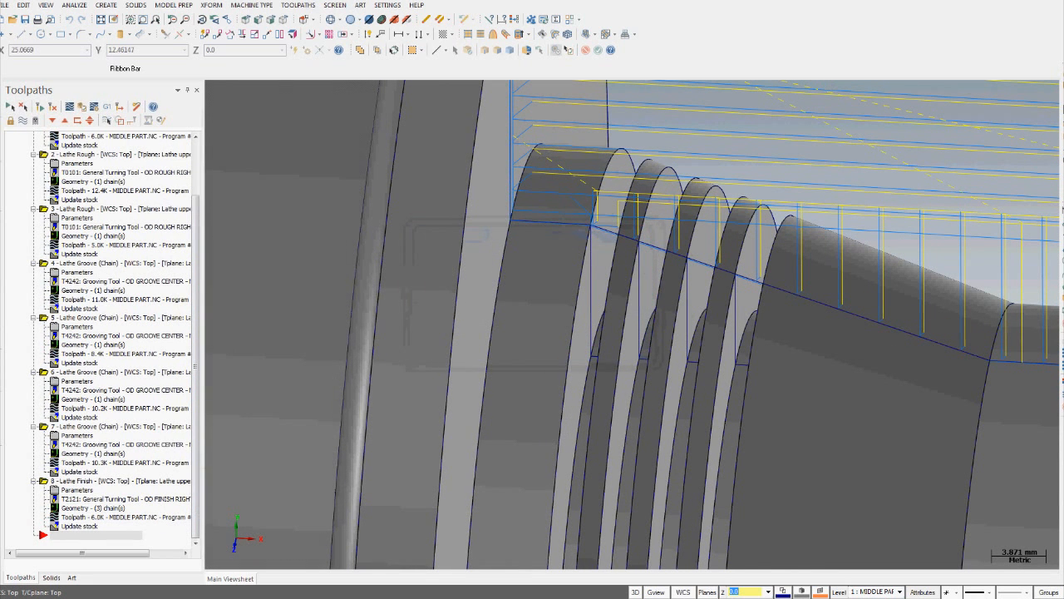
Start a new Lathe Groove operation with Multiple chains, reusing the previous chains of the four narrow grooves
left_click(298, 5)
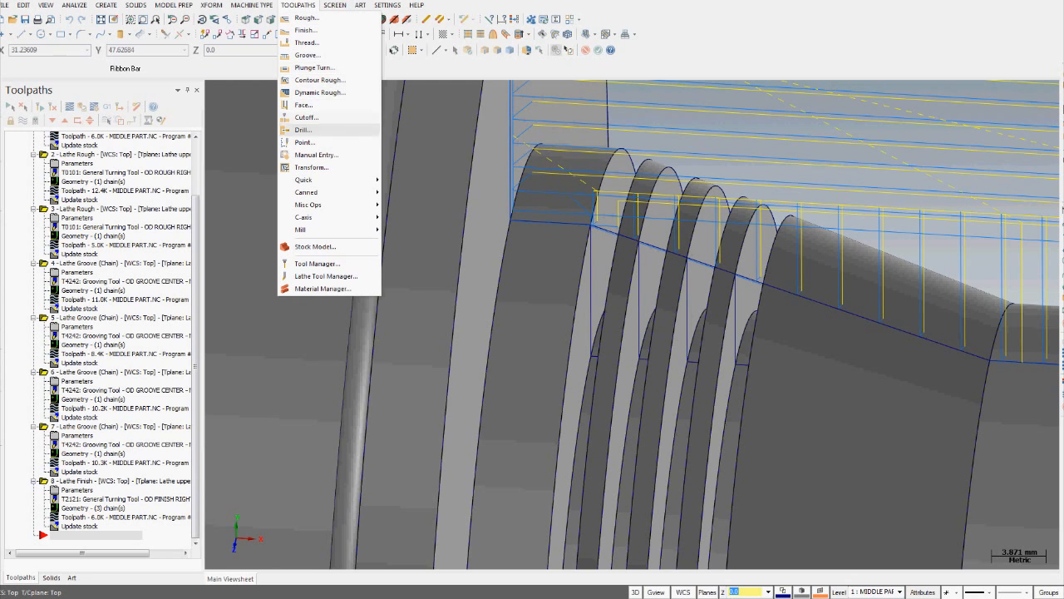
left_click(306, 55)
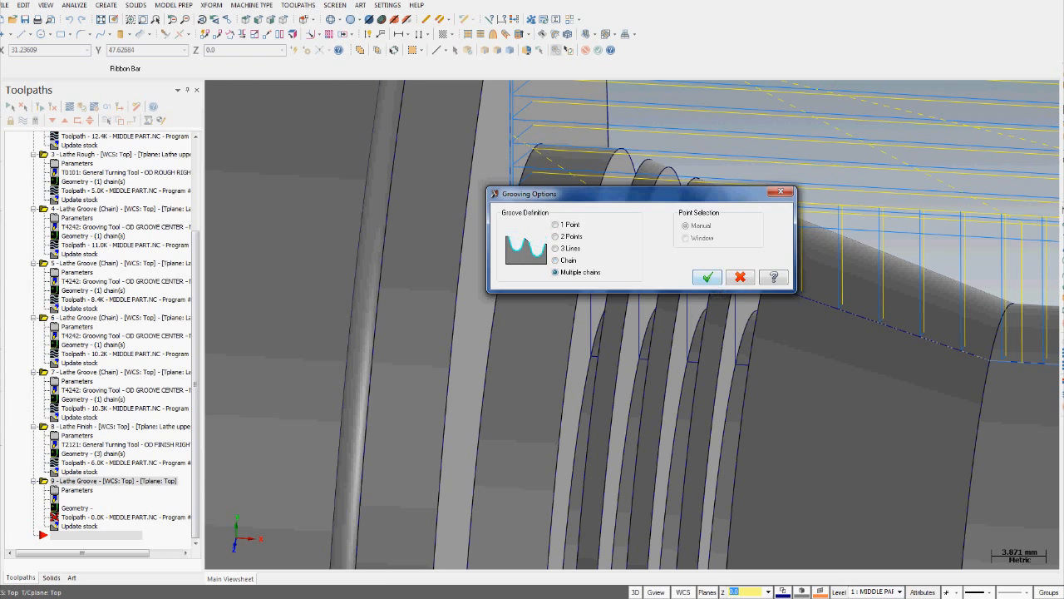
left_click(707, 277)
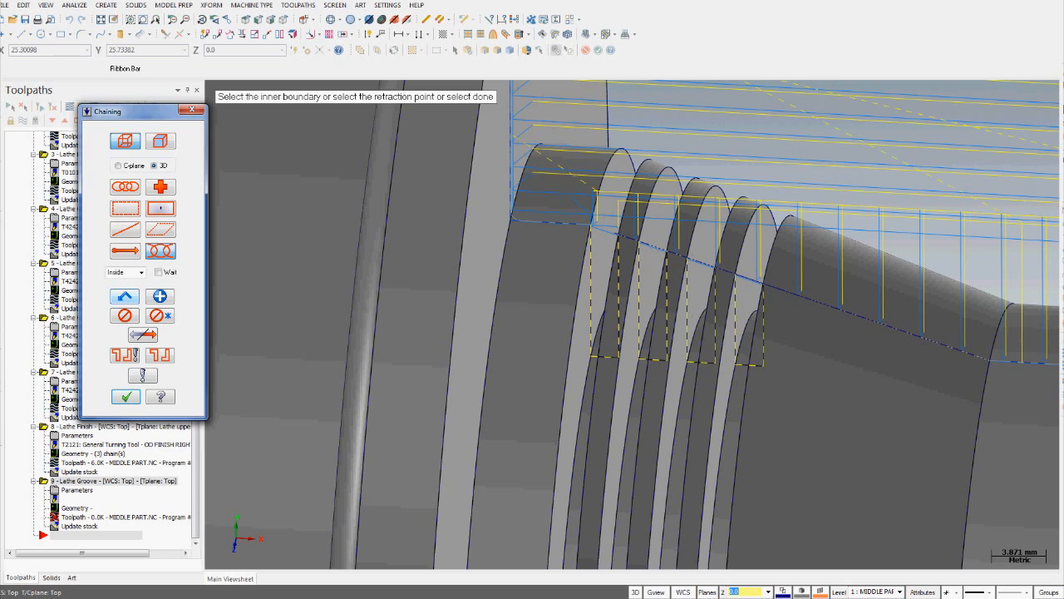
left_click(125, 396)
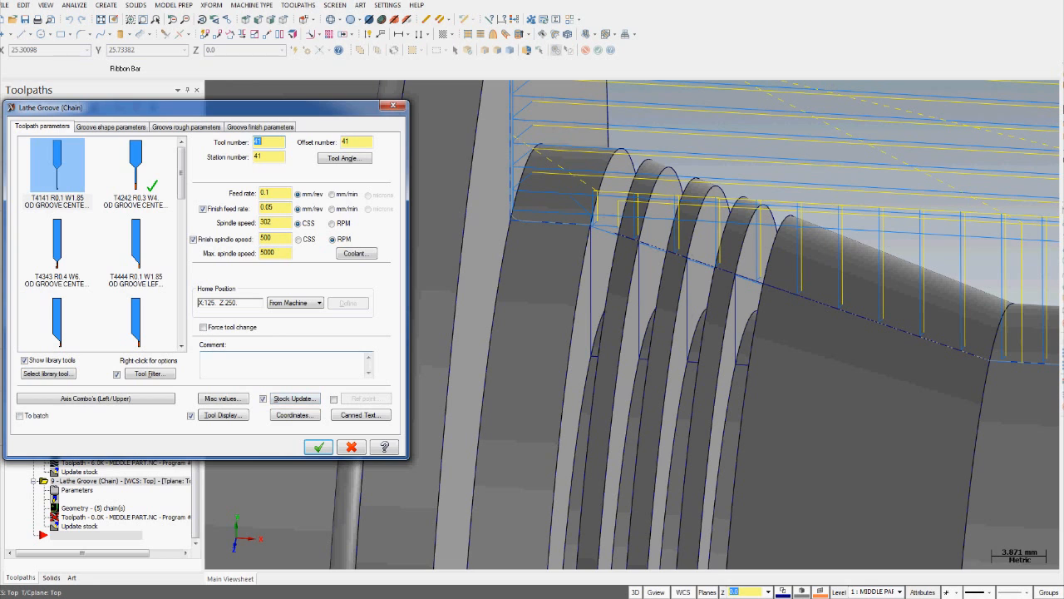
Toggle the use of stock for the outer boundary and set the groove roughing stock to leave to 0.05 in X and Z
left_click(110, 126)
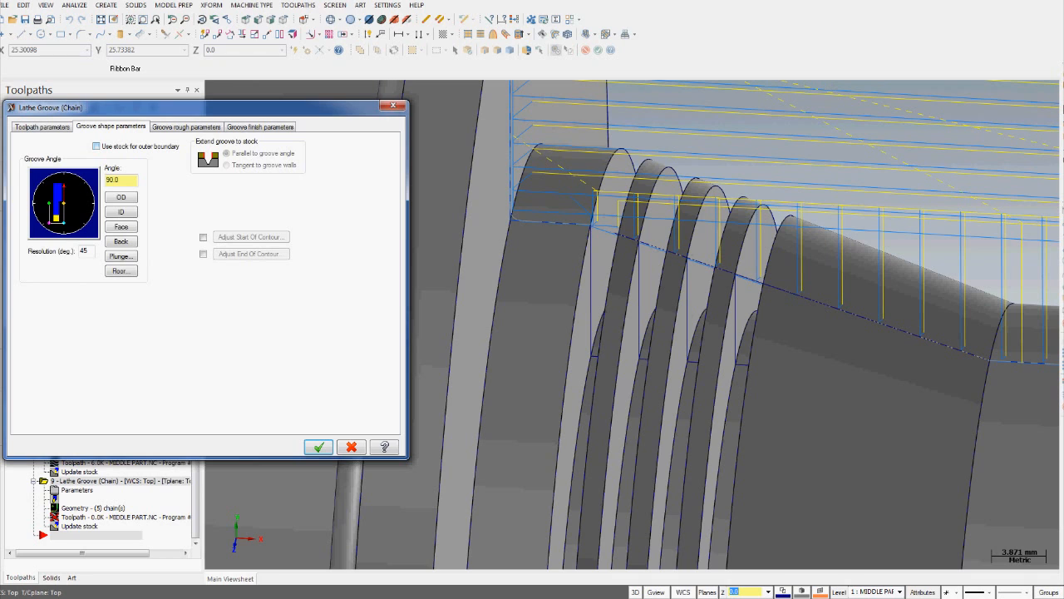
left_click(97, 146)
left_click(186, 127)
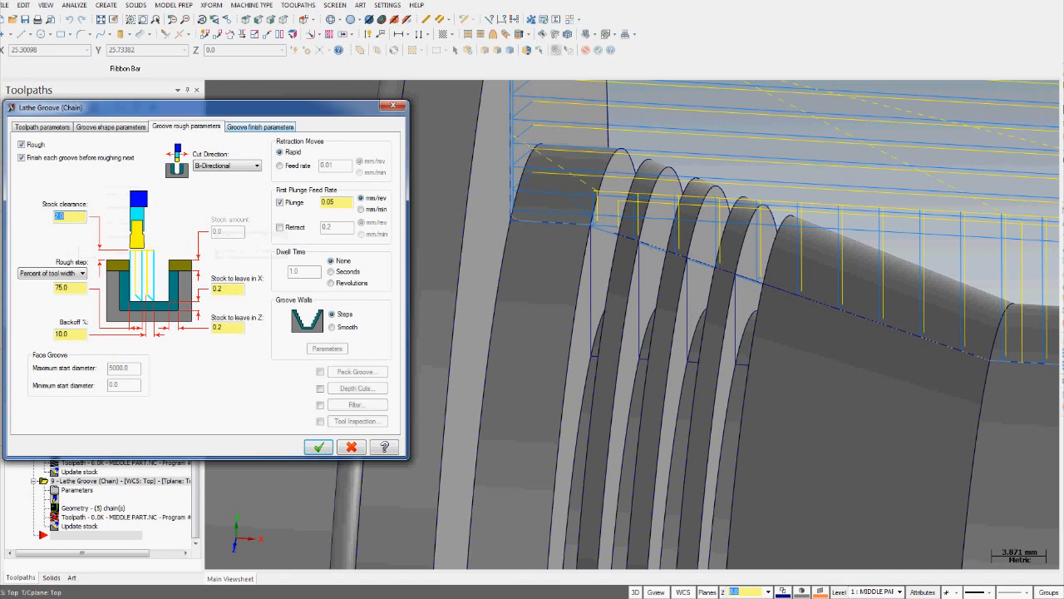
double_click(217, 288)
type("0.05")
key("Tab")
type("0.05")
left_click(260, 126)
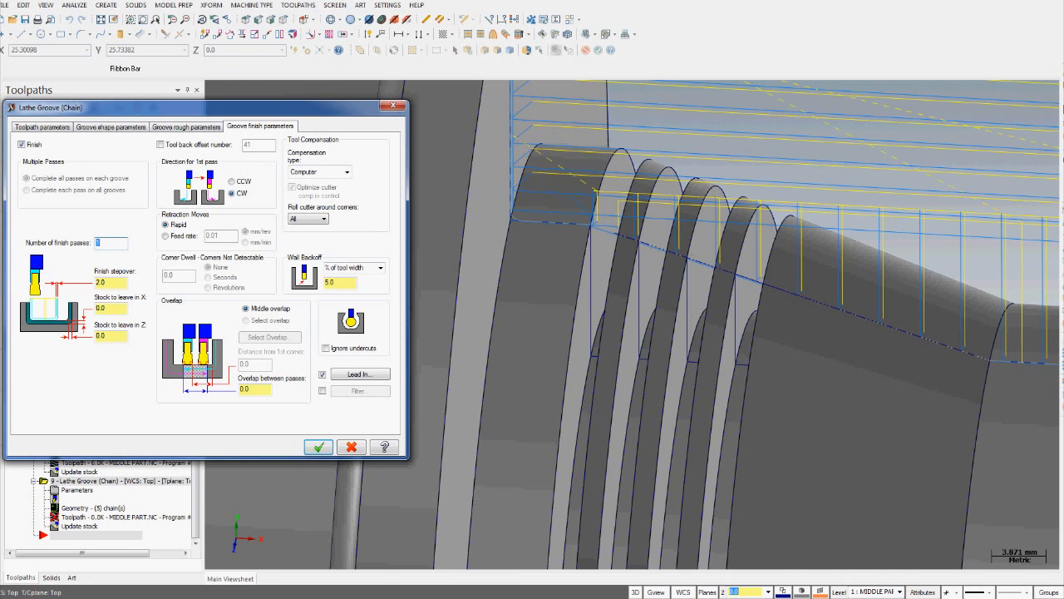
Review the rough and finish parameters, then try to generate the groove toolpath with tool T4141 and dismiss the errors
left_click(186, 127)
left_click(261, 127)
left_click(187, 127)
left_click(261, 127)
left_click(318, 447)
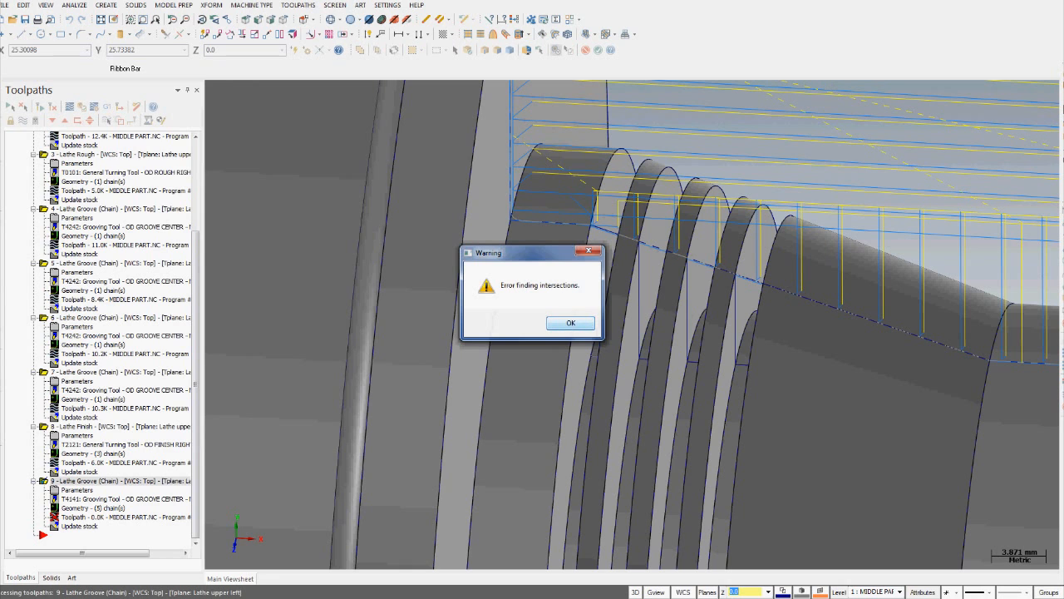
key("Return")
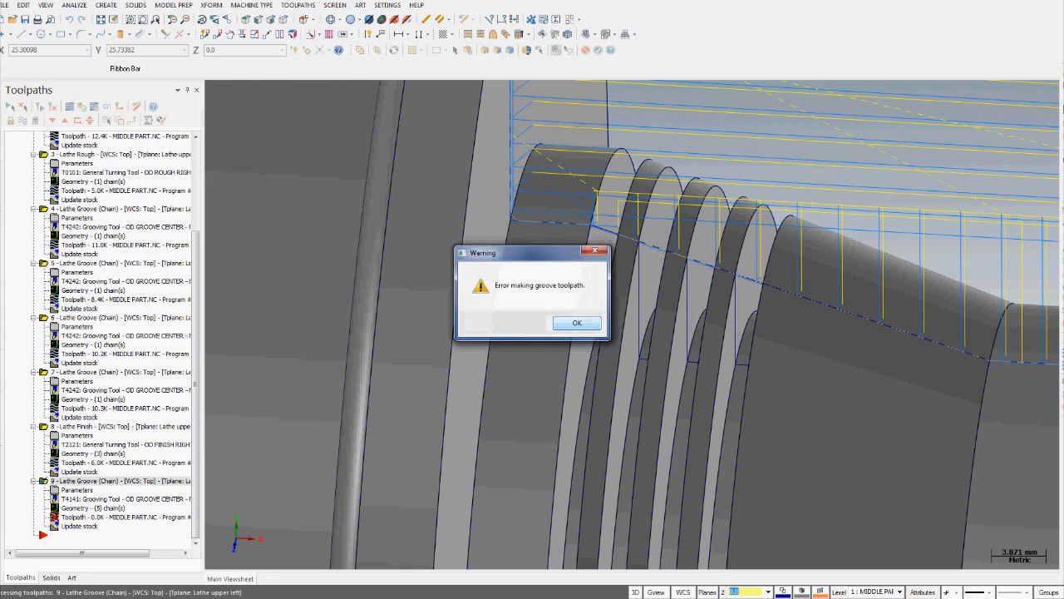
key("Return")
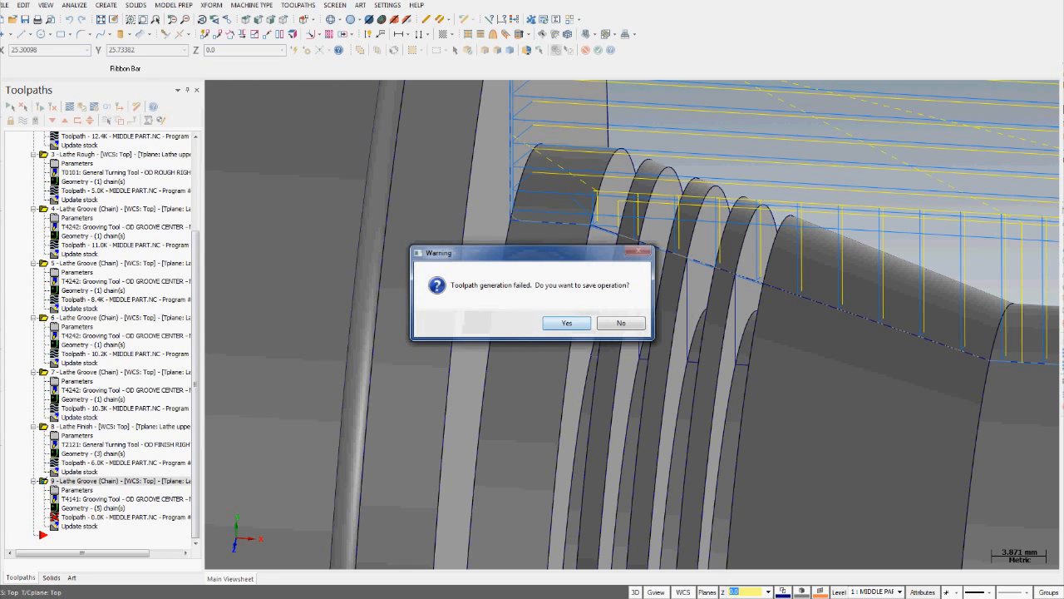
key("Return")
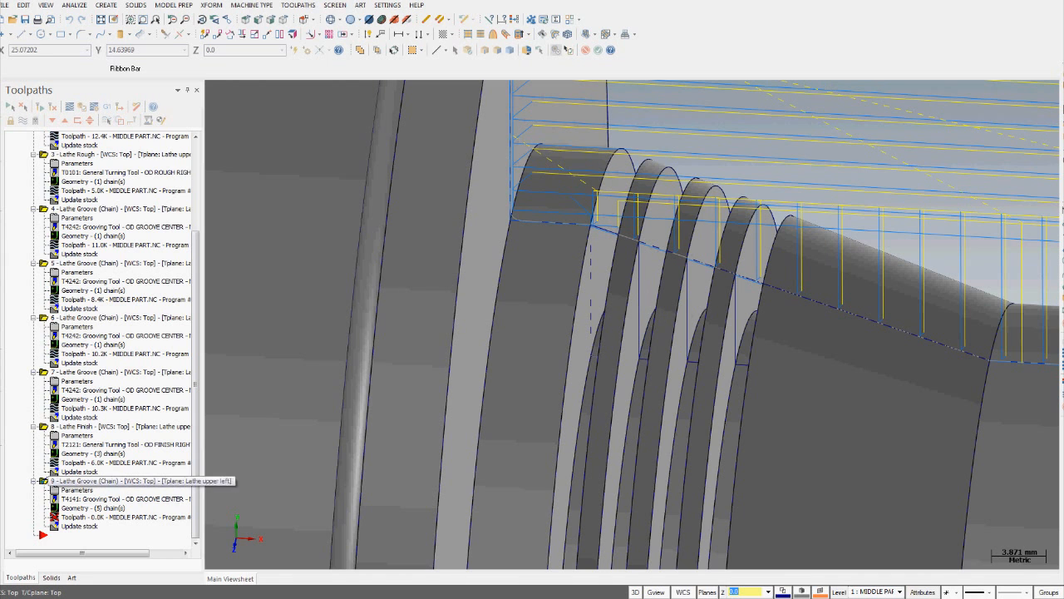
Delete the failed Lathe Groove operation 9 and confirm the deletion
key("Delete")
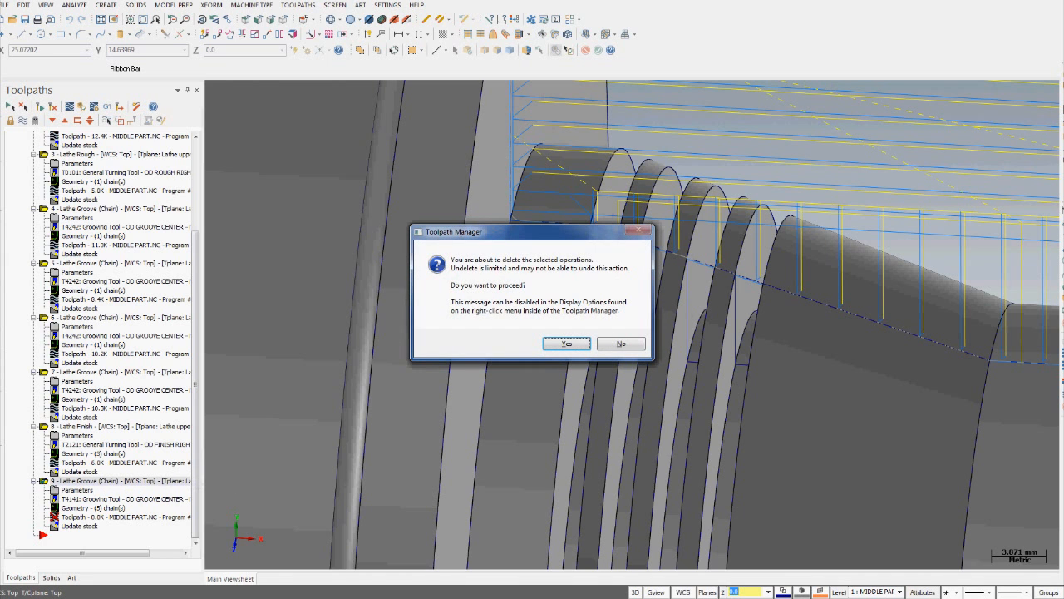
key("Return")
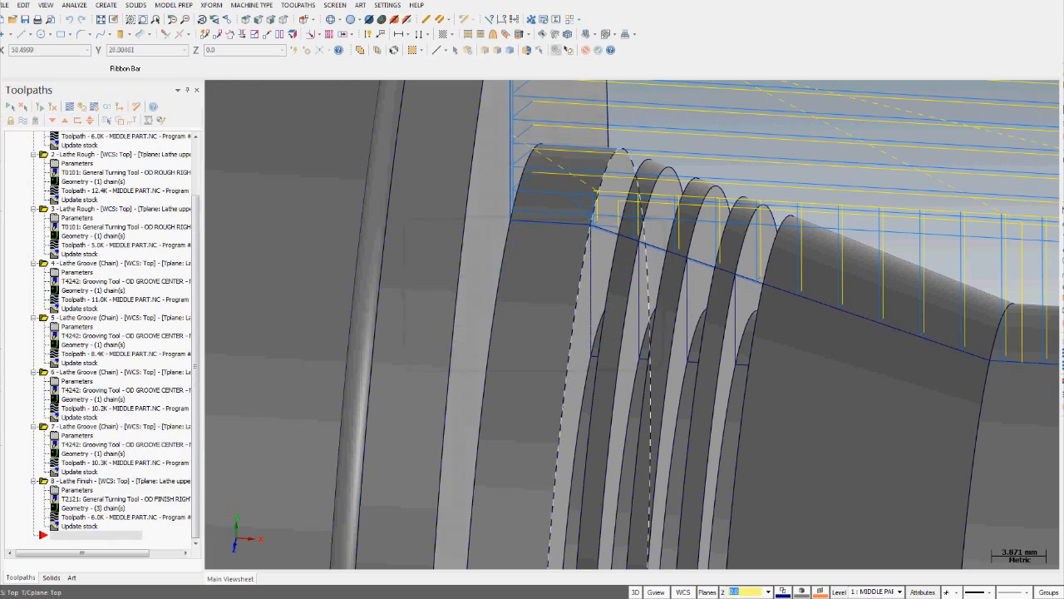
Start a new Lathe Groove operation using the Chain groove definition for the four narrow grooves beside the flange
middle_click_drag(540, 350, 610, 364)
scroll(553, 341, "down", 5)
scroll(612, 364, "up", 5)
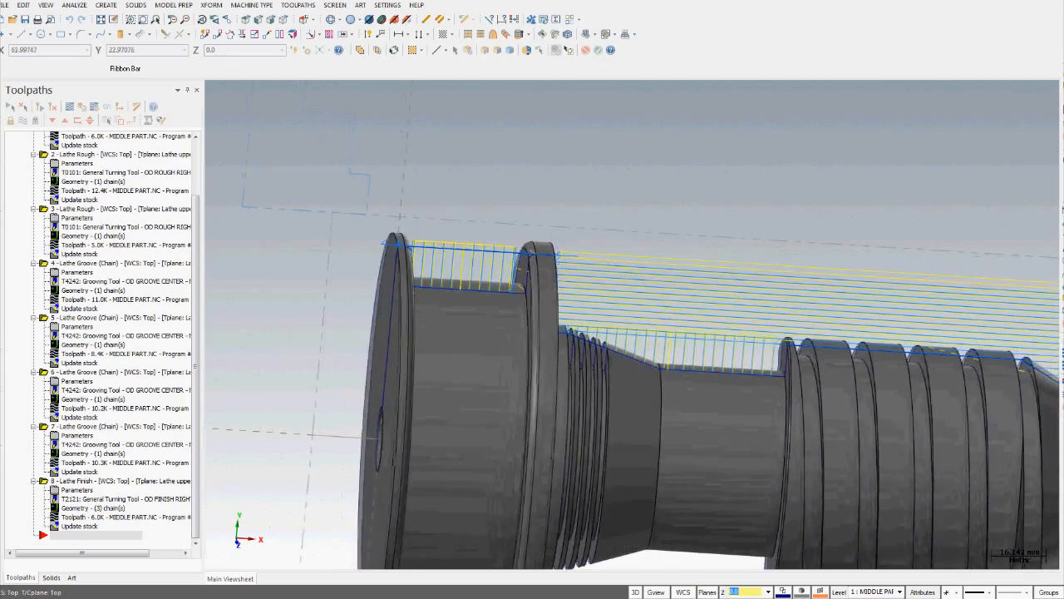
middle_click_drag(612, 364, 570, 371)
scroll(581, 378, "up", 4)
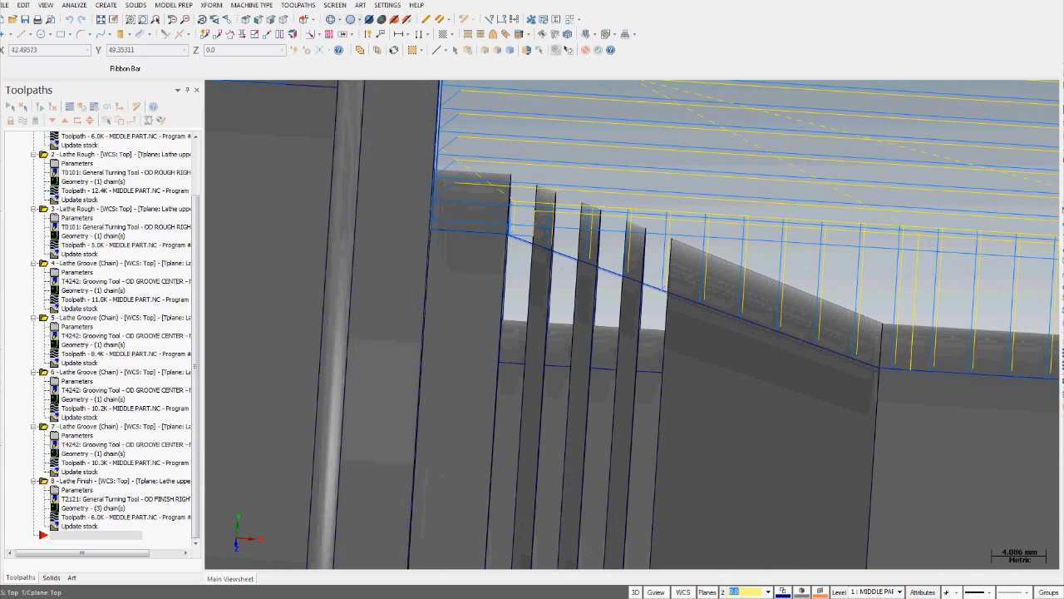
left_click(298, 5)
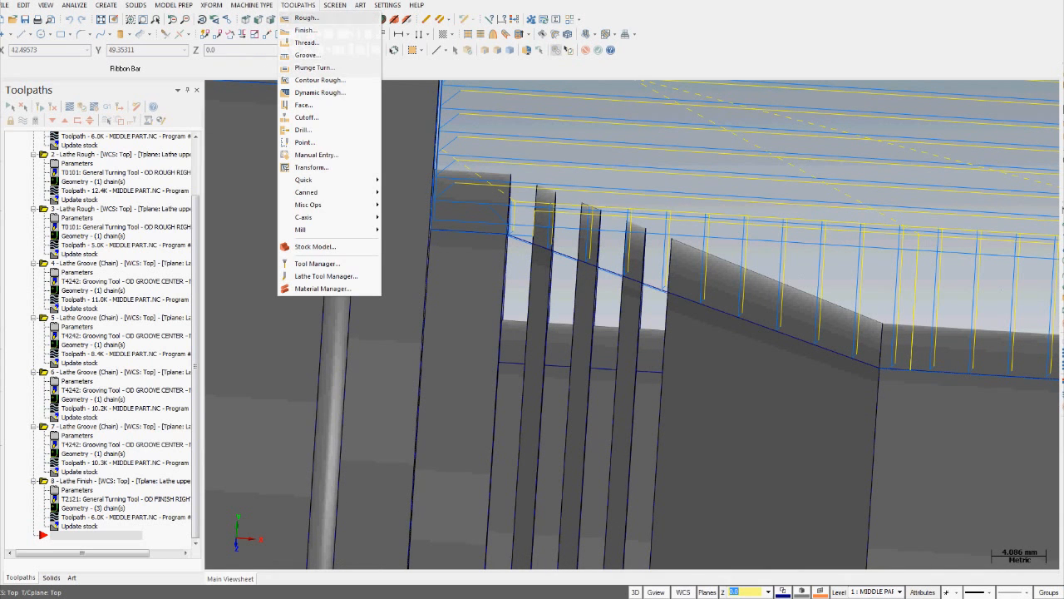
left_click(306, 55)
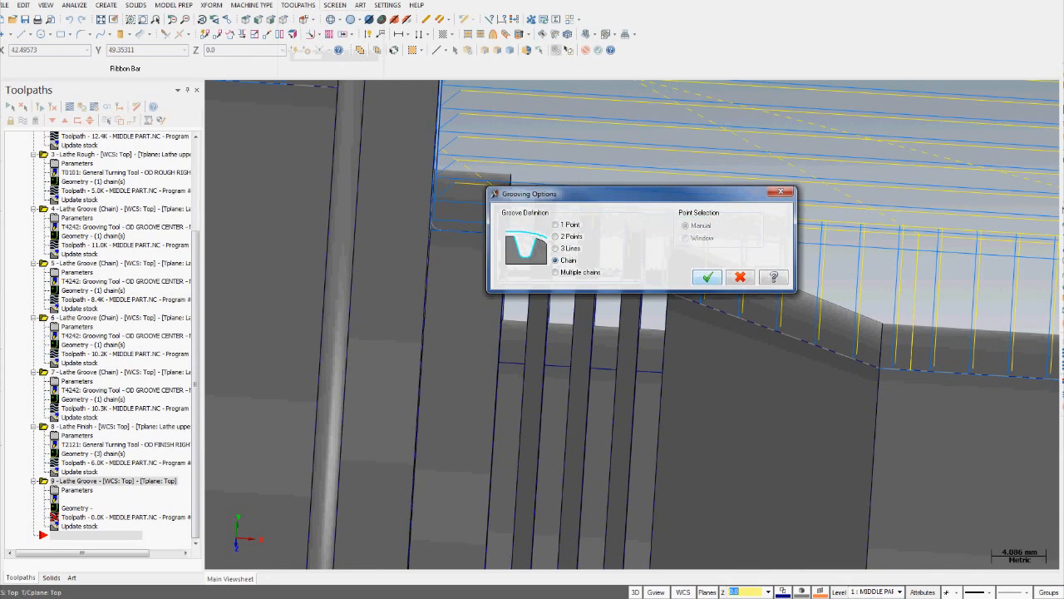
key("Return")
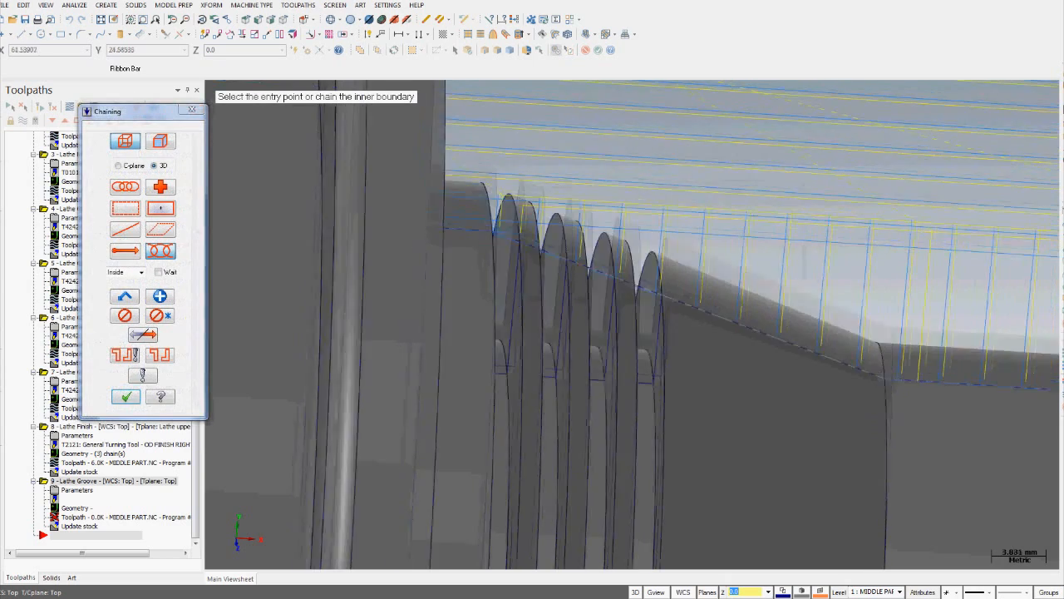
Partial-chain the walls and floor of the narrow groove nearest the long taper, reversing the chain direction to start down its taper-side wall
left_click(667, 354)
middle_click_drag(667, 354, 632, 353)
left_click(142, 334)
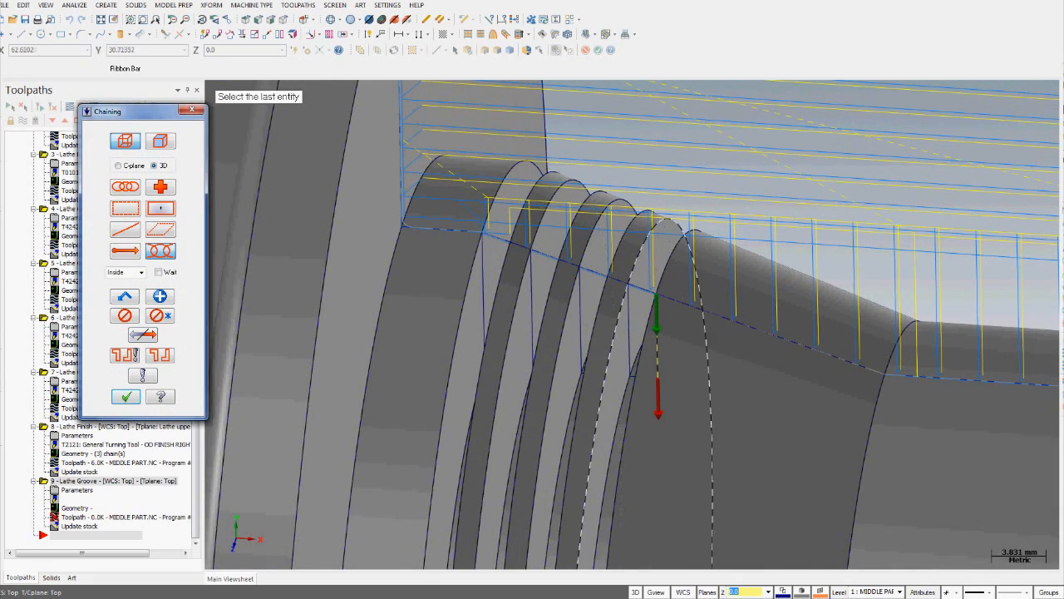
left_click(629, 320)
middle_click_drag(628, 320, 622, 320)
middle_click_drag(689, 358, 731, 357)
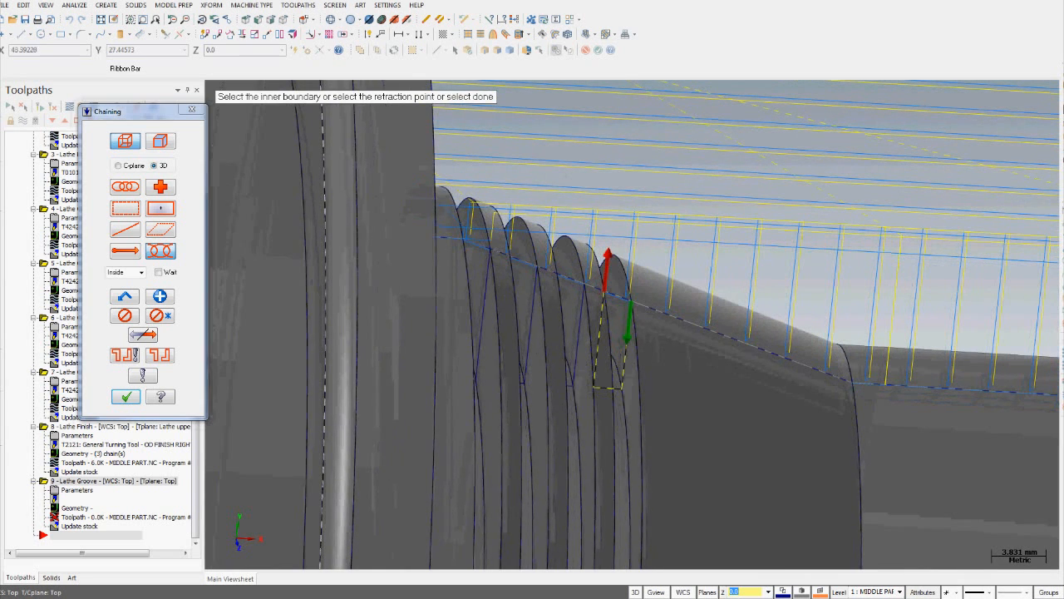
End the first chain and add a partial chain around the second narrow groove from the long taper
left_click(159, 296)
left_click(581, 324)
middle_click_drag(580, 324, 543, 324)
left_click(594, 329)
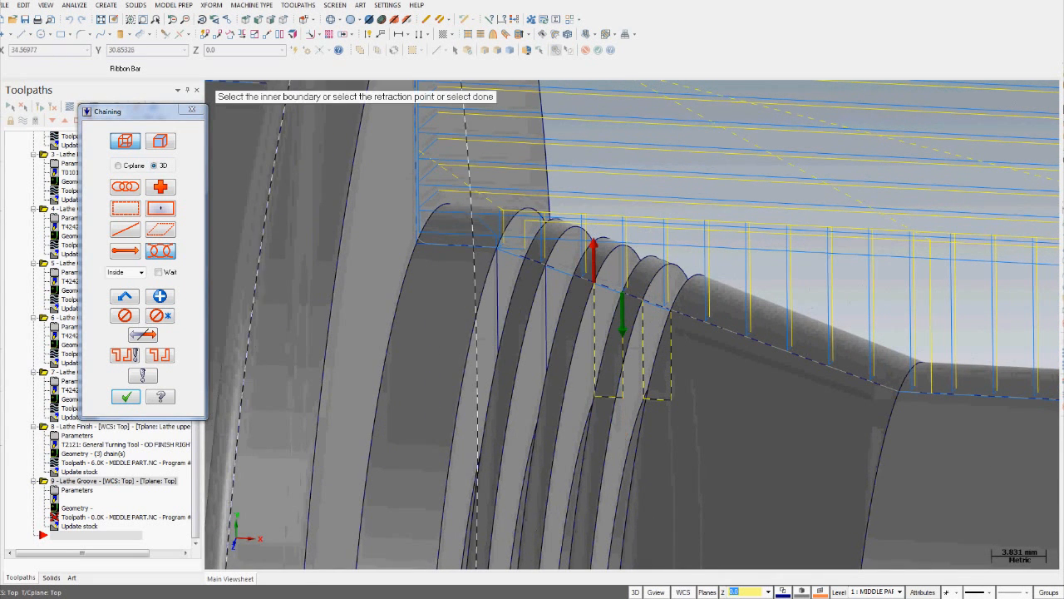
Add a partial chain around the third narrow groove from the long taper, reversing its direction to match the other chains
left_click(159, 296)
mouse_move(507, 357)
middle_mouse_down()
mouse_move(559, 358)
mouse_move(507, 366)
middle_mouse_up()
left_click(559, 366)
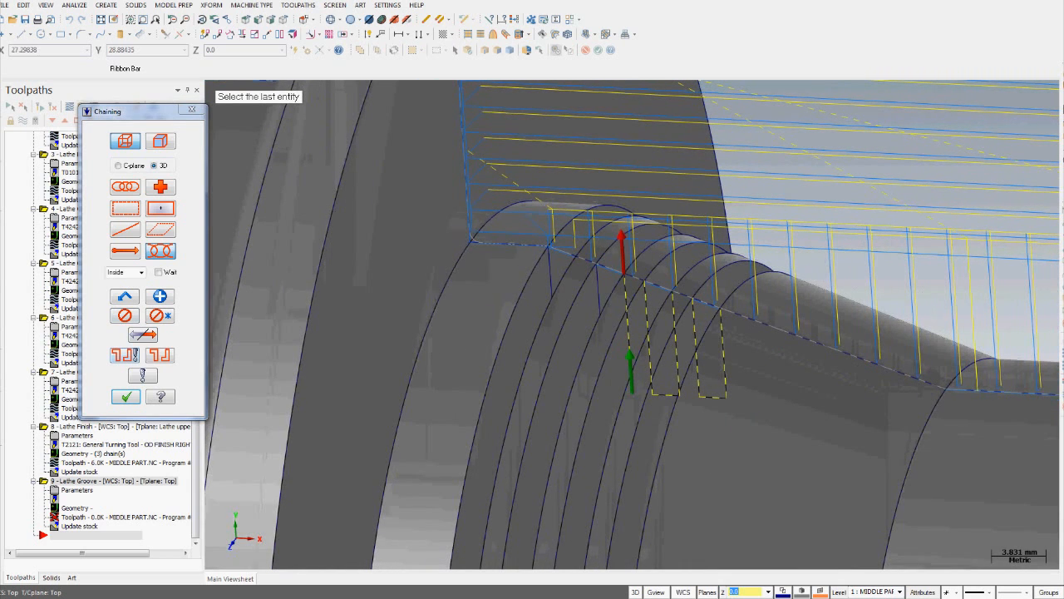
left_click(143, 334)
left_click(598, 304)
middle_click_drag(598, 304, 650, 303)
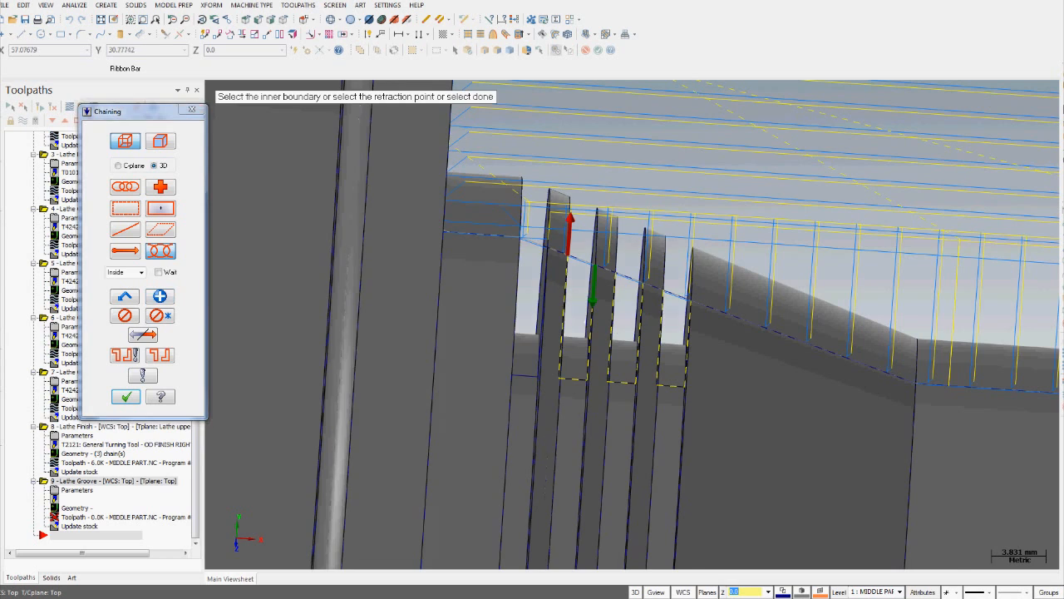
Chain the last narrow groove, nearest the flange, and accept the four chains as the groove geometry
middle_click_drag(549, 332, 597, 332)
middle_click_drag(587, 320, 536, 331)
left_click(598, 375)
scroll(586, 364, "down", 3)
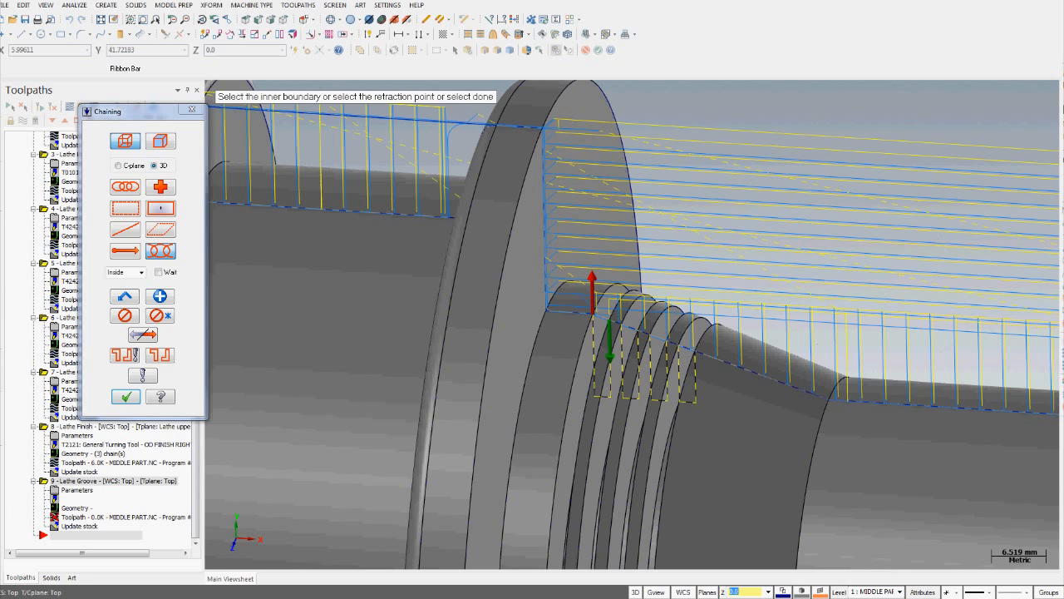
key("Return")
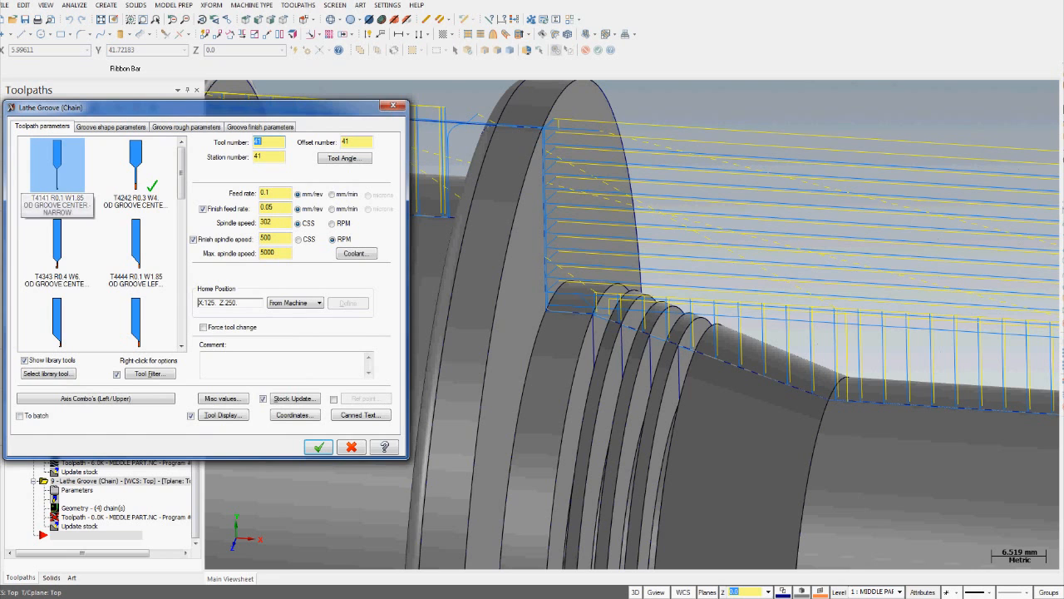
Choose tool T4747 R0.1 W1.85 OD Groove Right - Narrow for the groove operation
scroll(99, 241, "down", 3)
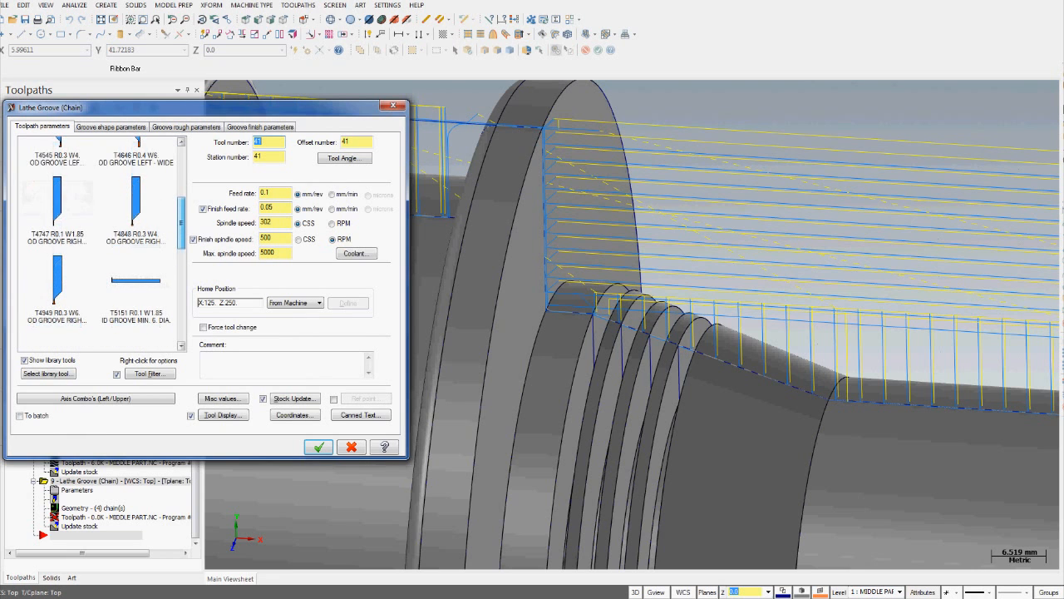
left_click_drag(181, 222, 181, 223)
left_click(57, 202)
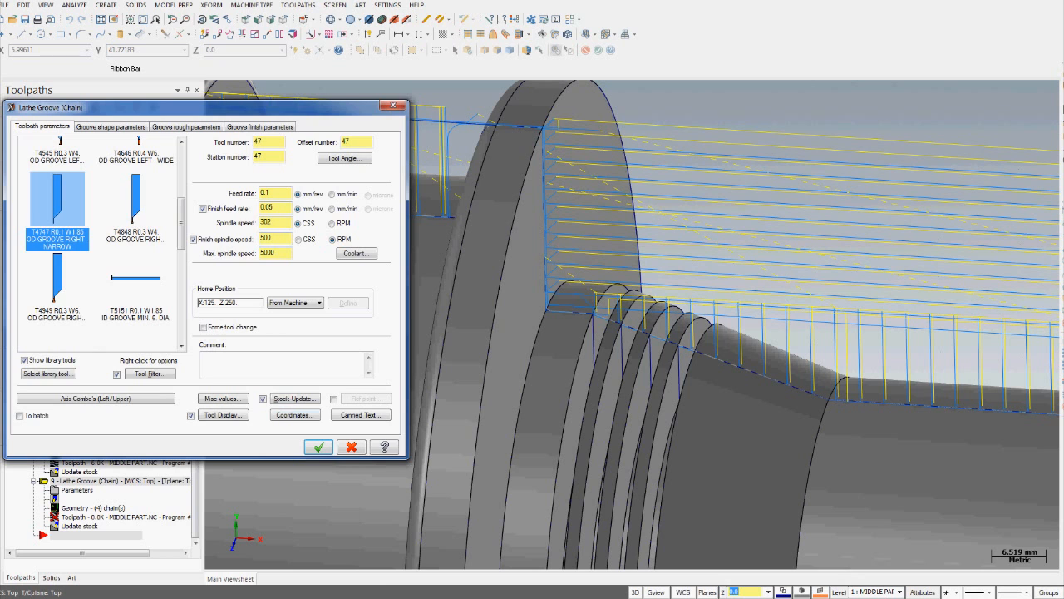
Toggle the use of stock for the outer boundary and set the roughing stock to leave in X and Z to 0.05 for tool T4747
left_click(111, 127)
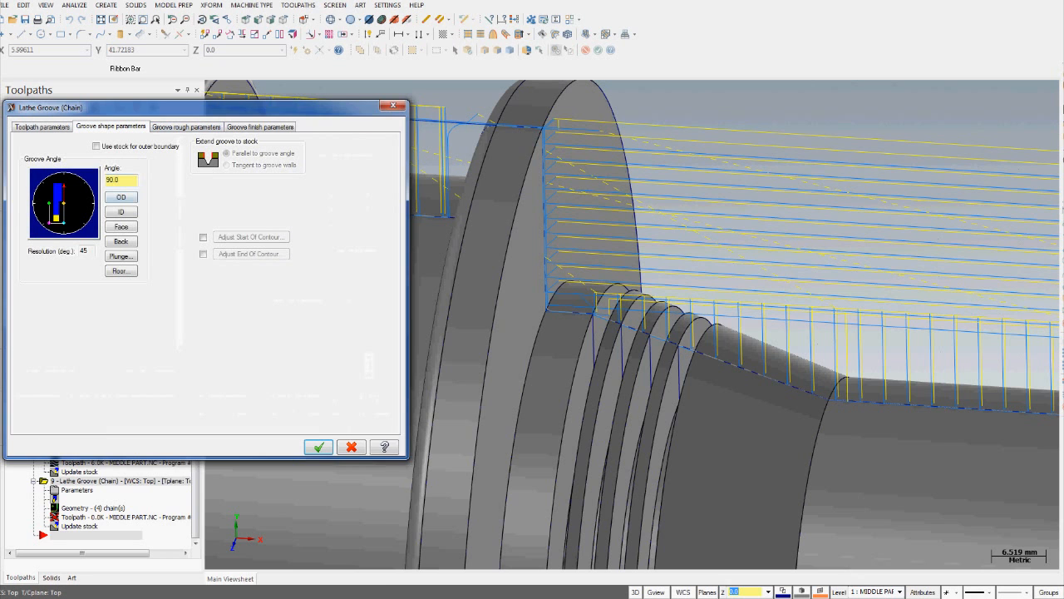
left_click(95, 146)
left_click(186, 126)
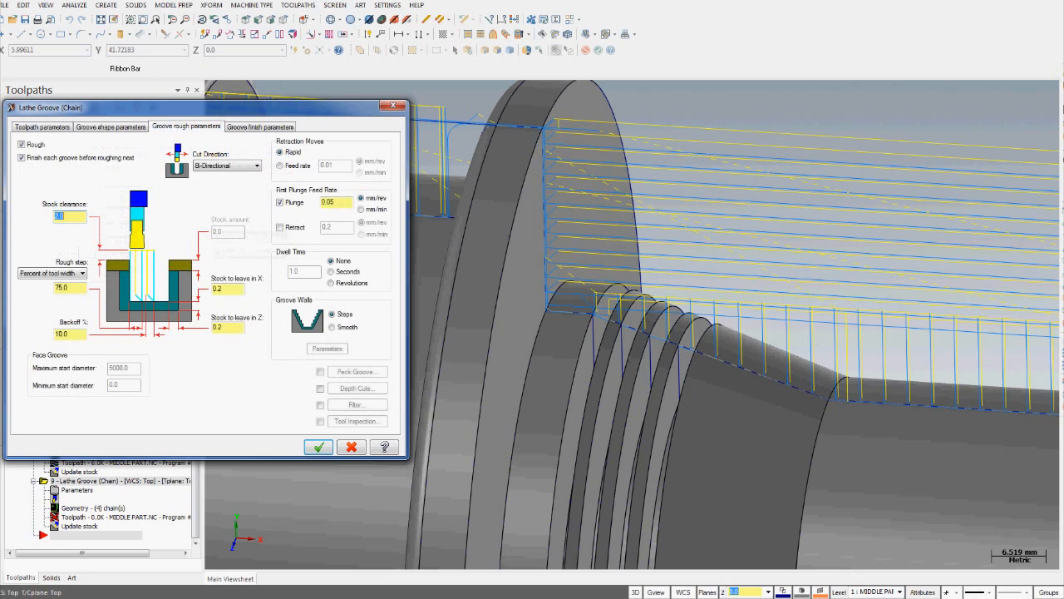
double_click(218, 288)
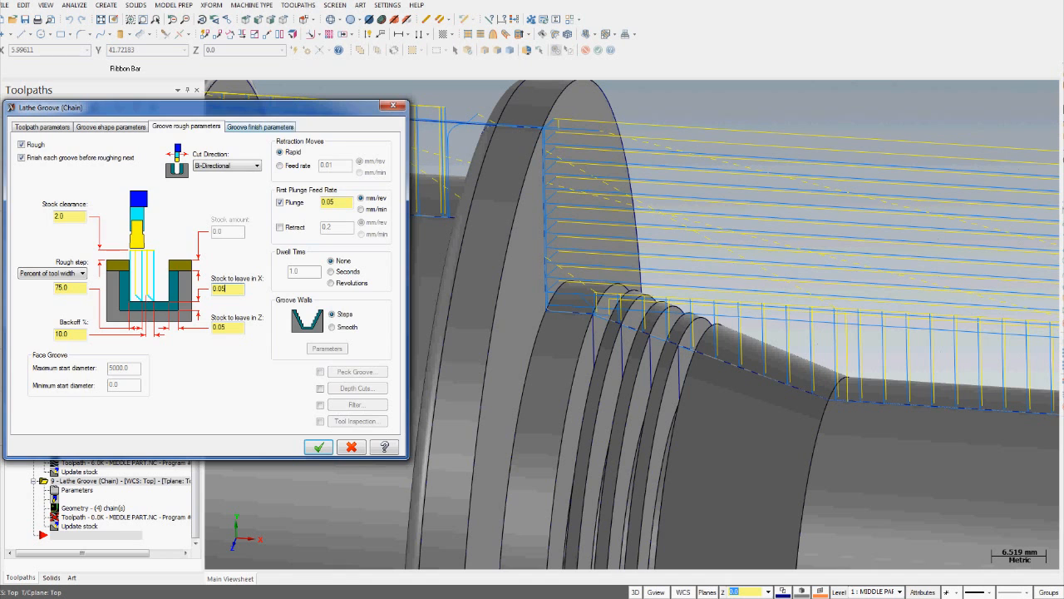
Check the finish and rough parameters and generate the groove toolpath for the four chained grooves
left_click(260, 126)
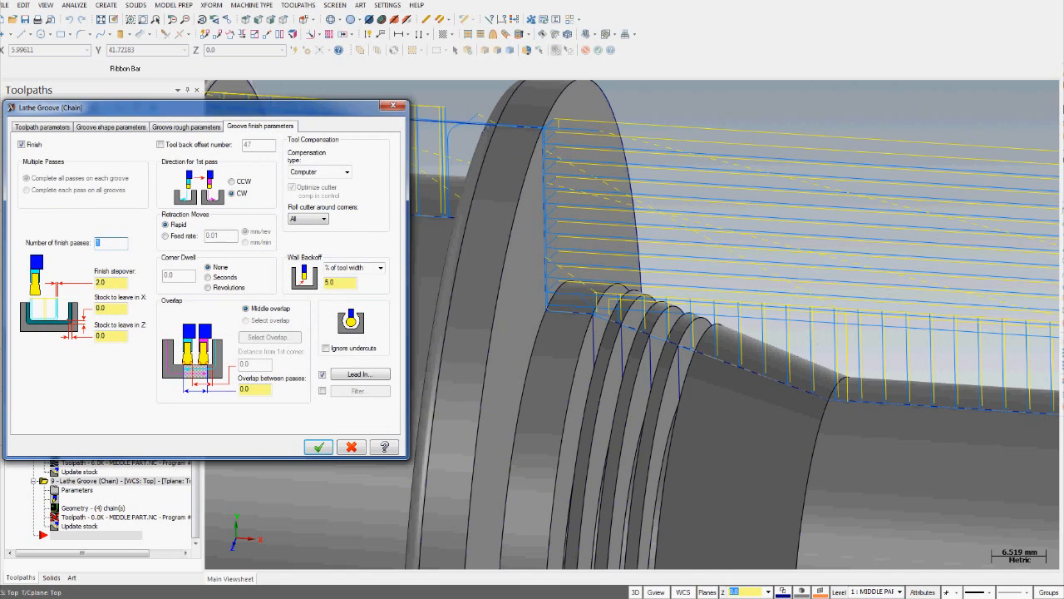
left_click(186, 126)
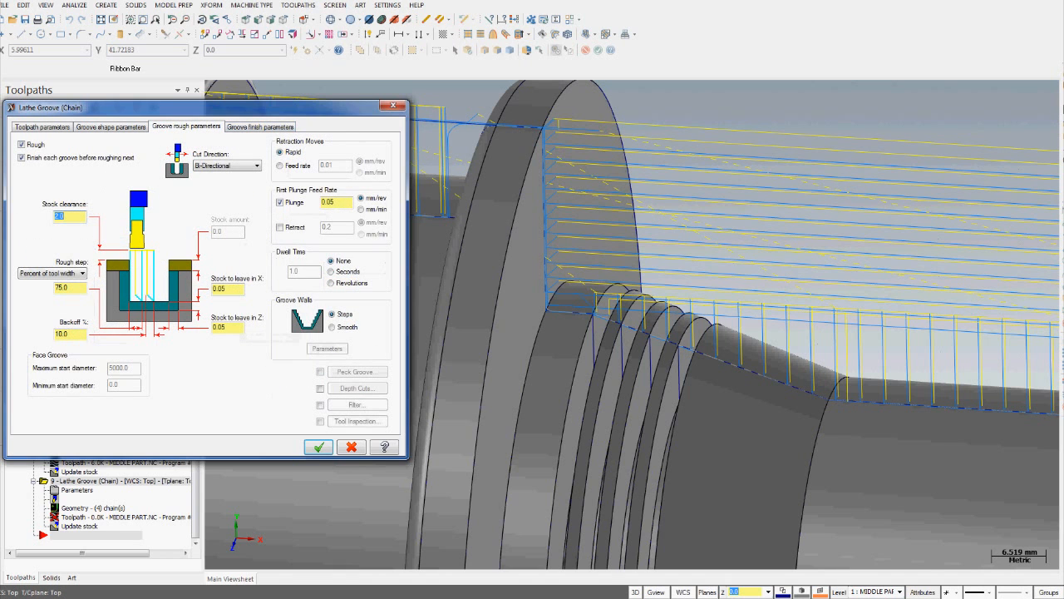
left_click(259, 127)
left_click(318, 447)
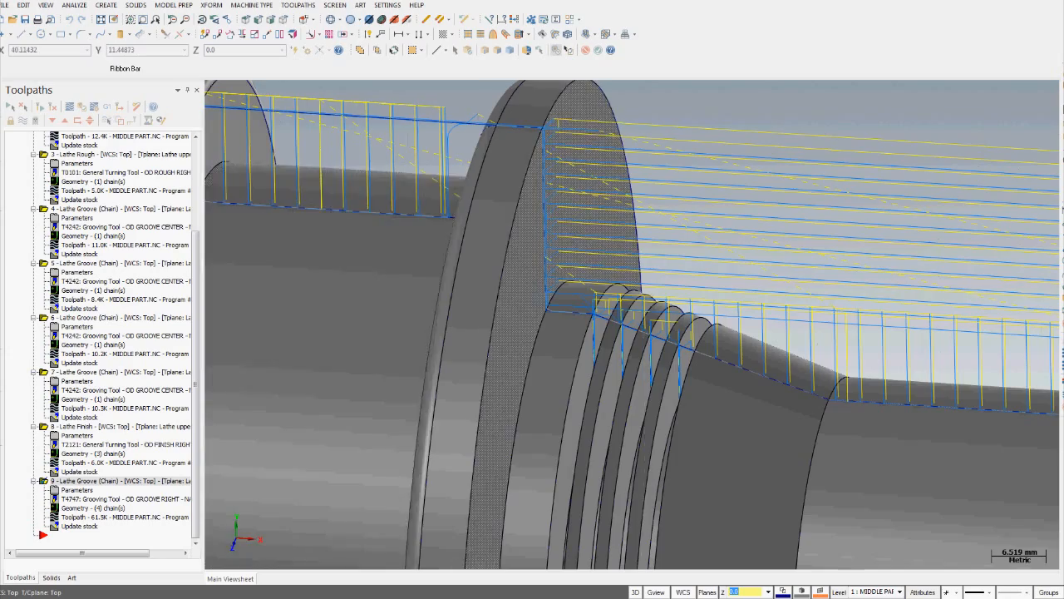
Examine the generated groove toolpath closely around the walls, entries and floors of the four narrow grooves
middle_click_drag(532, 332, 632, 316)
scroll(551, 320, "up", 2)
scroll(553, 325, "up", 10)
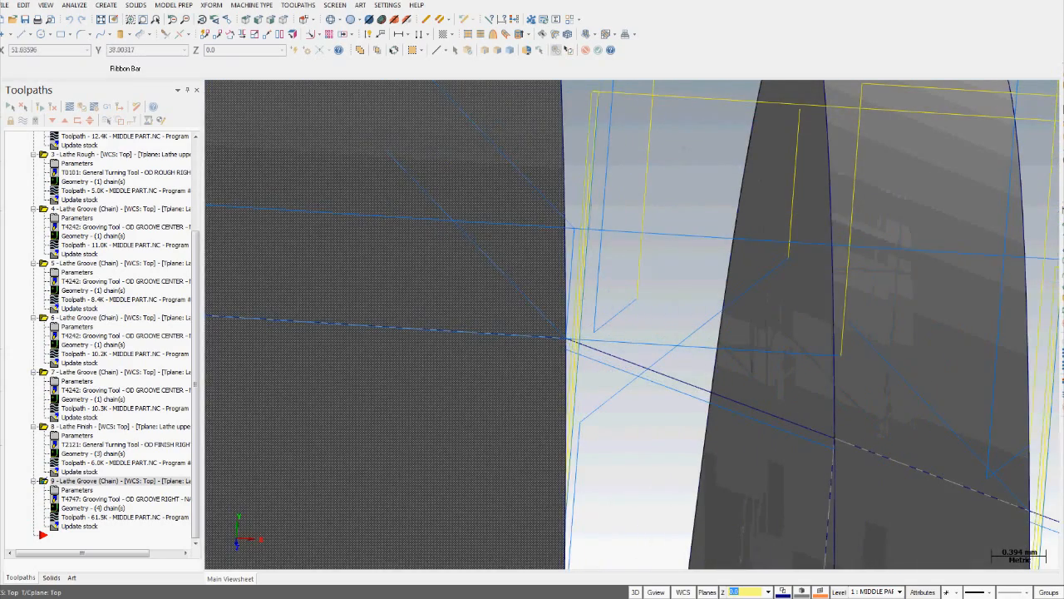
scroll(602, 507, "down", 2)
scroll(601, 507, "up", 2)
scroll(601, 507, "down", 4)
middle_click_drag(602, 507, 535, 448)
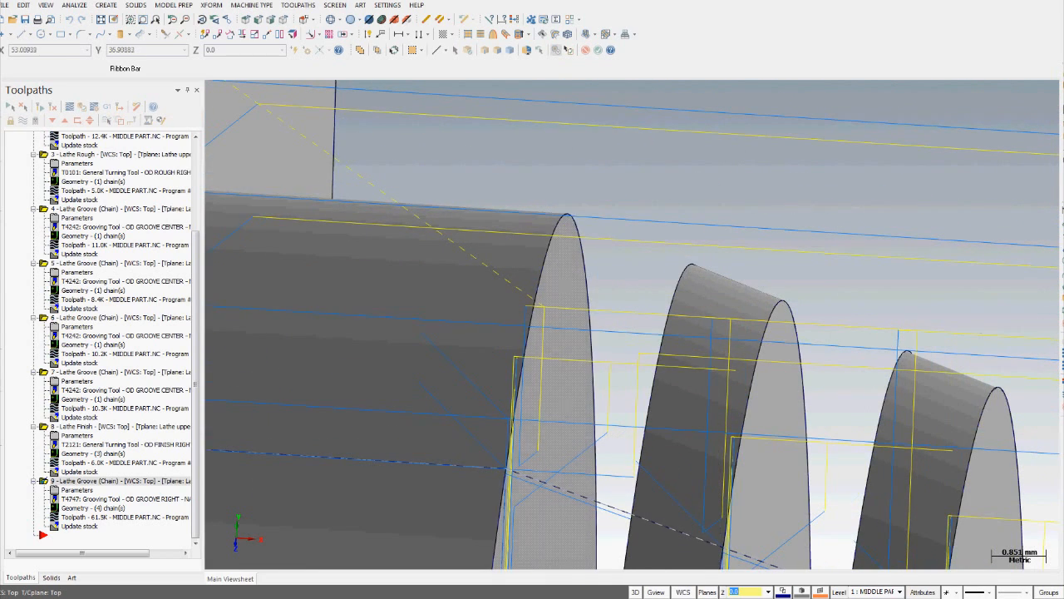
scroll(527, 470, "up", 1)
scroll(526, 470, "down", 2)
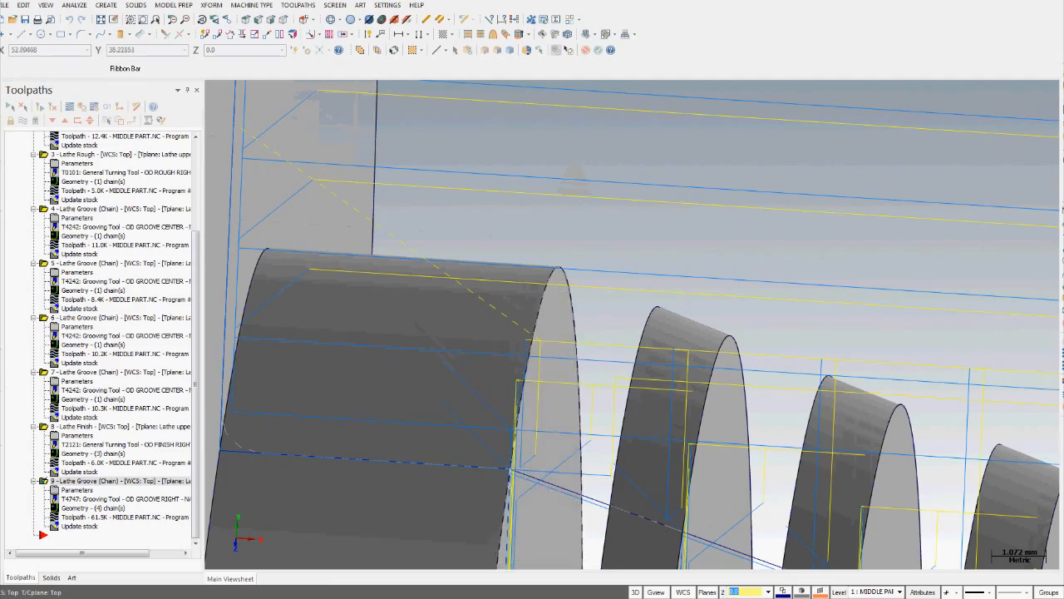
scroll(632, 537, "up", 1)
scroll(632, 537, "down", 4)
scroll(640, 533, "down", 1)
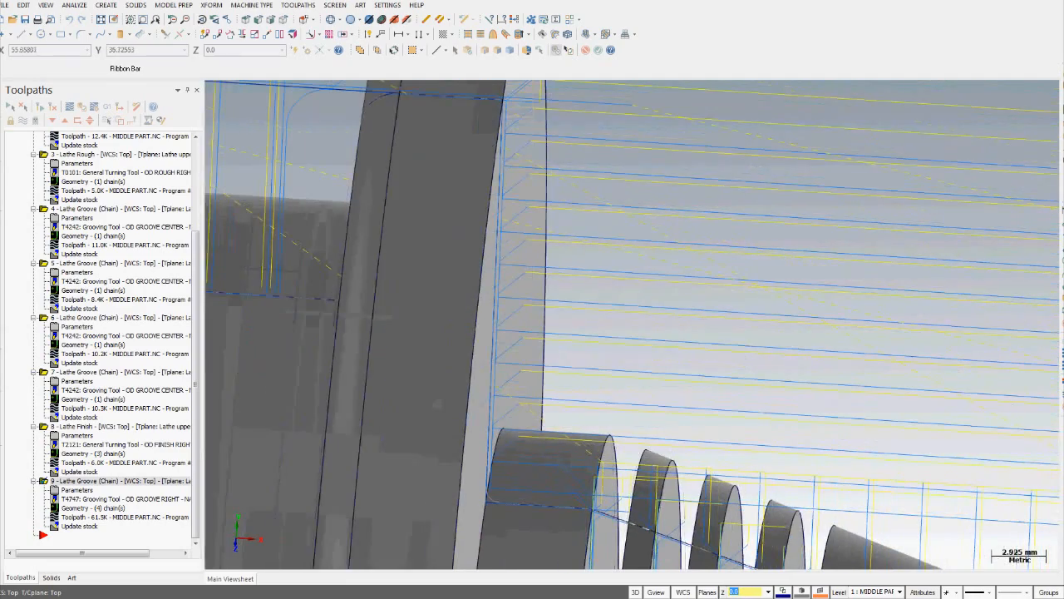
scroll(641, 532, "down", 1)
scroll(574, 408, "up", 3)
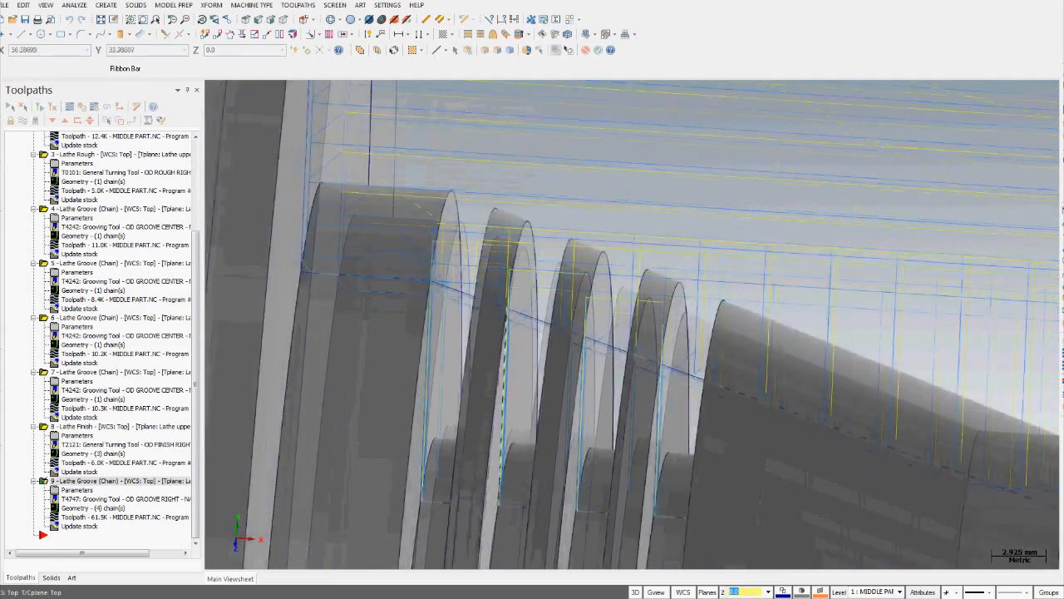
scroll(591, 433, "down", 5)
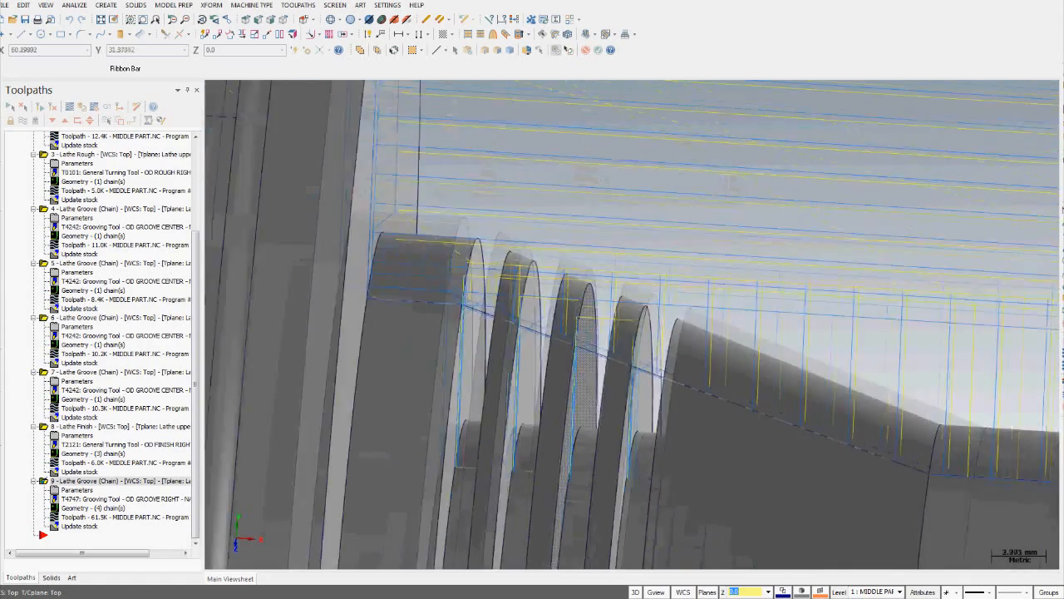
Check the OD groove tools available in the library for the four-groove operation and keep the T4747 R0.1 W1.85 tool
middle_click_drag(591, 433, 532, 428)
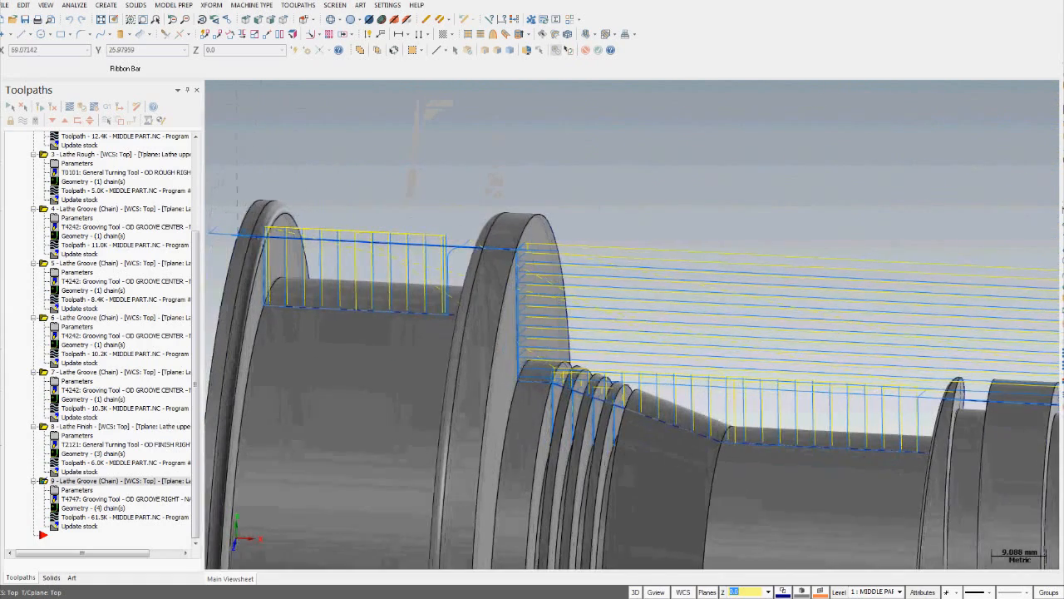
left_click(76, 490)
left_click(42, 127)
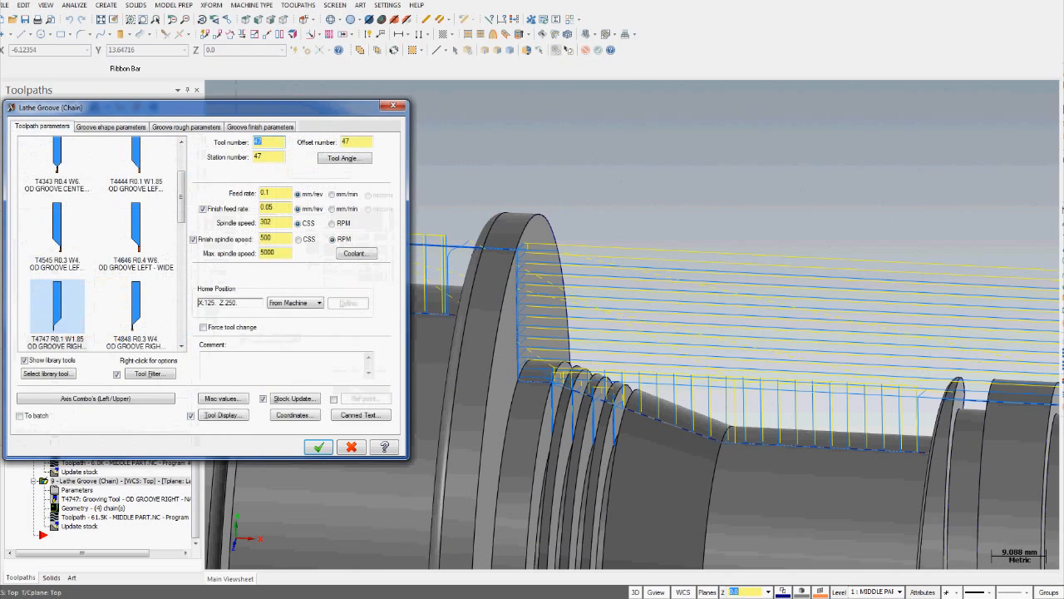
scroll(100, 241, "up", 3)
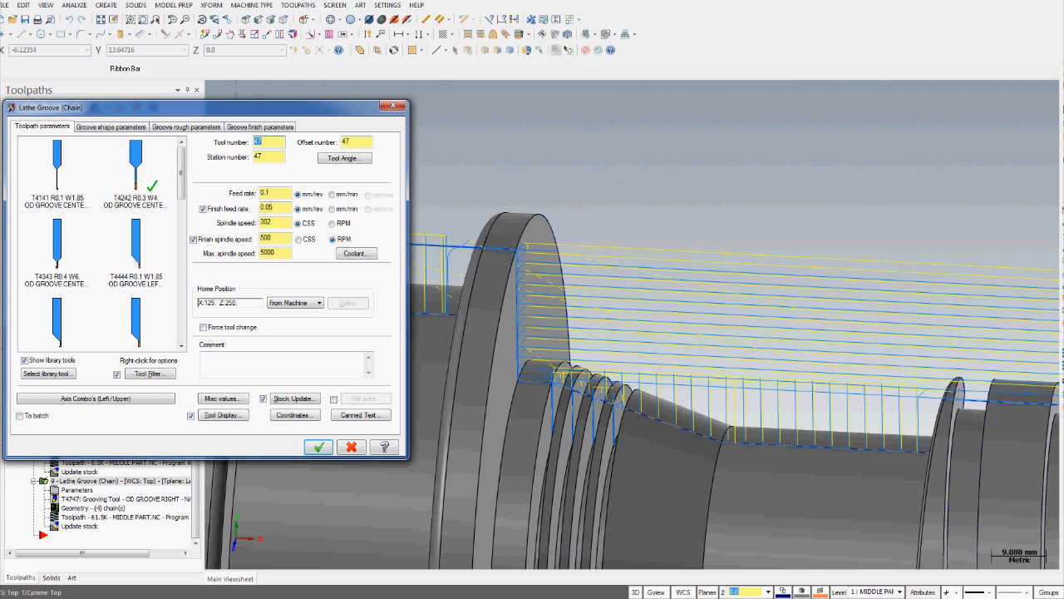
scroll(56, 217, "down", 5)
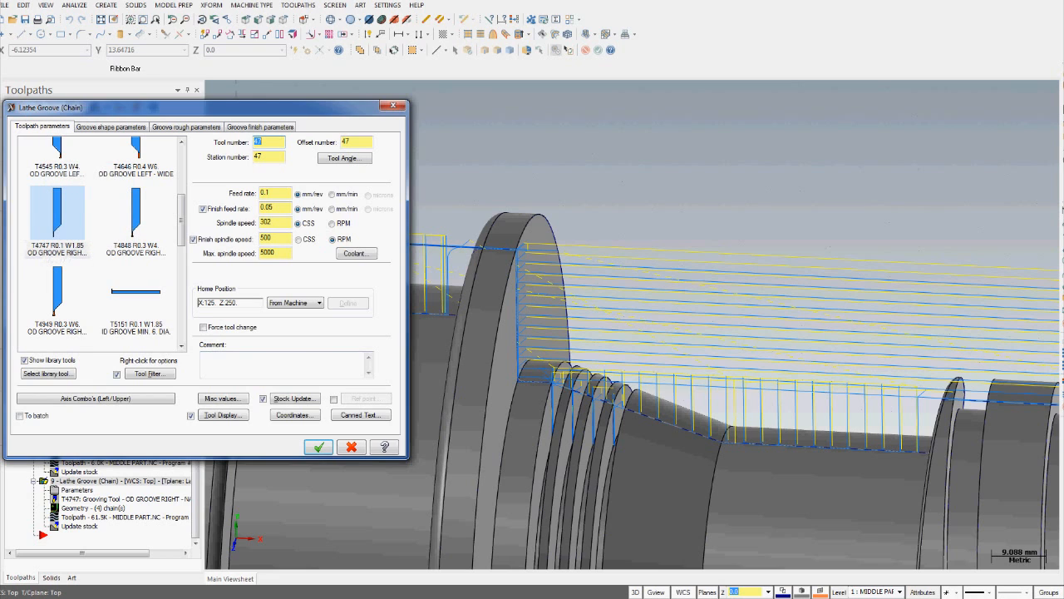
key("Return")
scroll(576, 419, "down", 5)
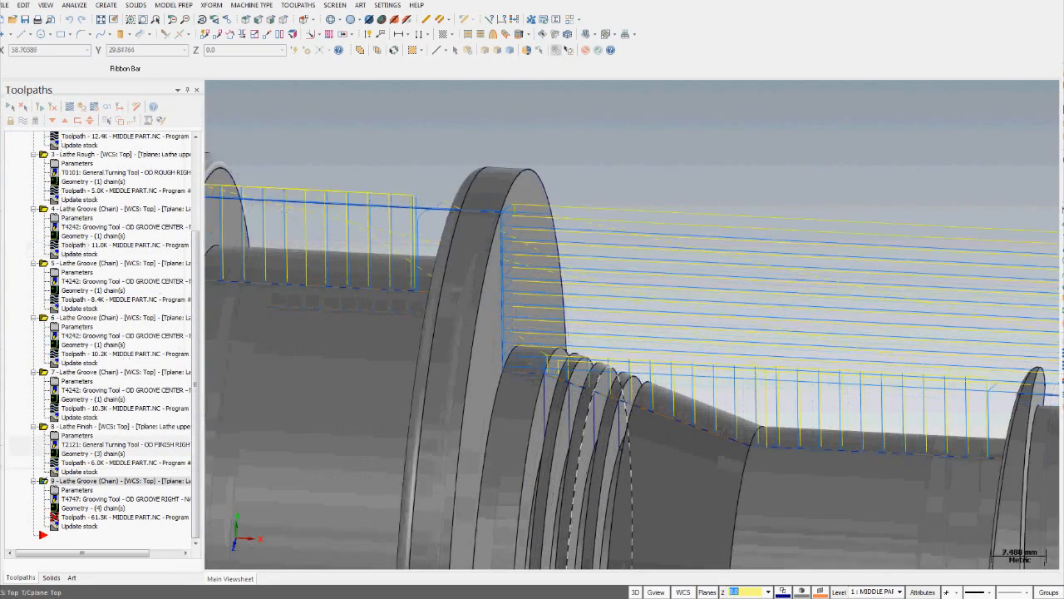
middle_click_drag(580, 424, 586, 387)
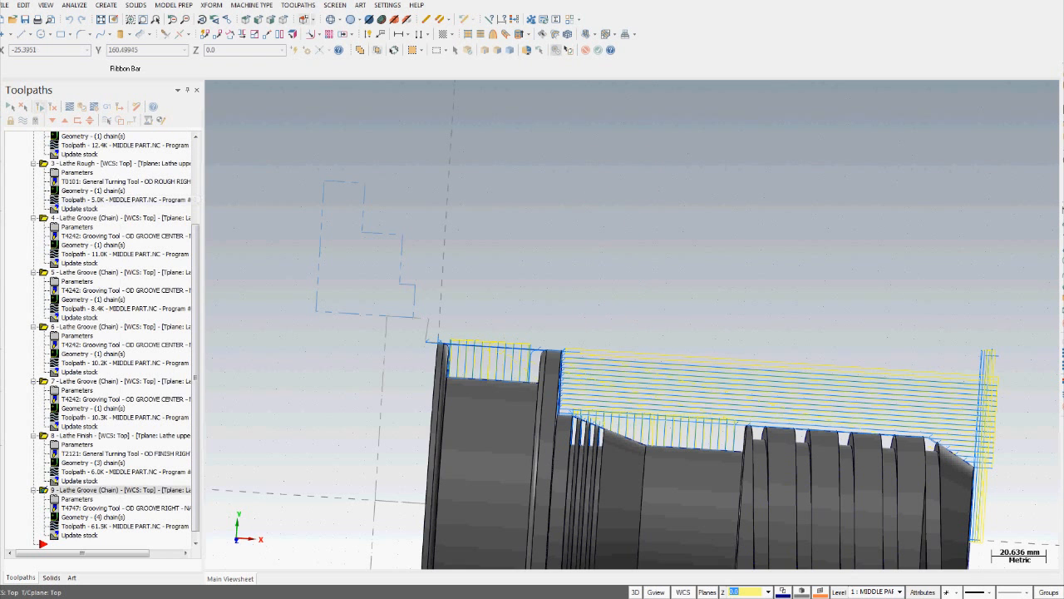
left_click(298, 5)
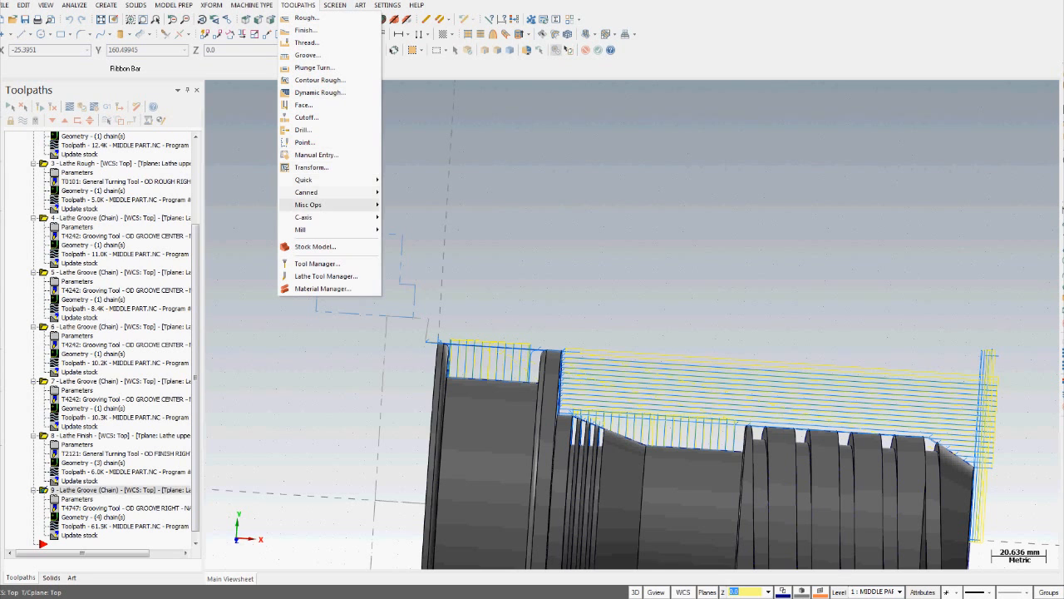
mouse_move(305, 217)
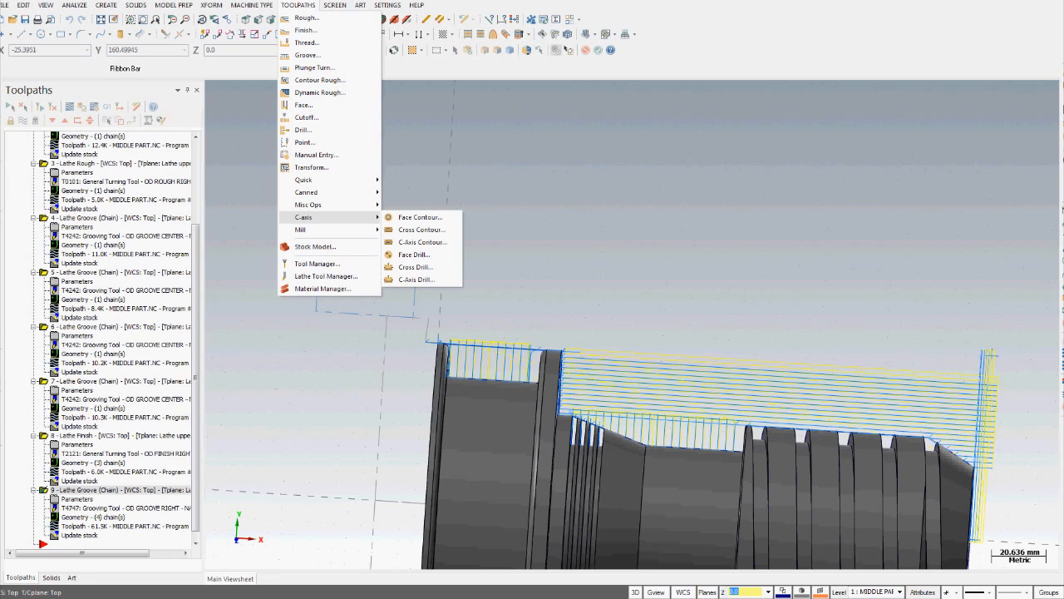
left_click(388, 242)
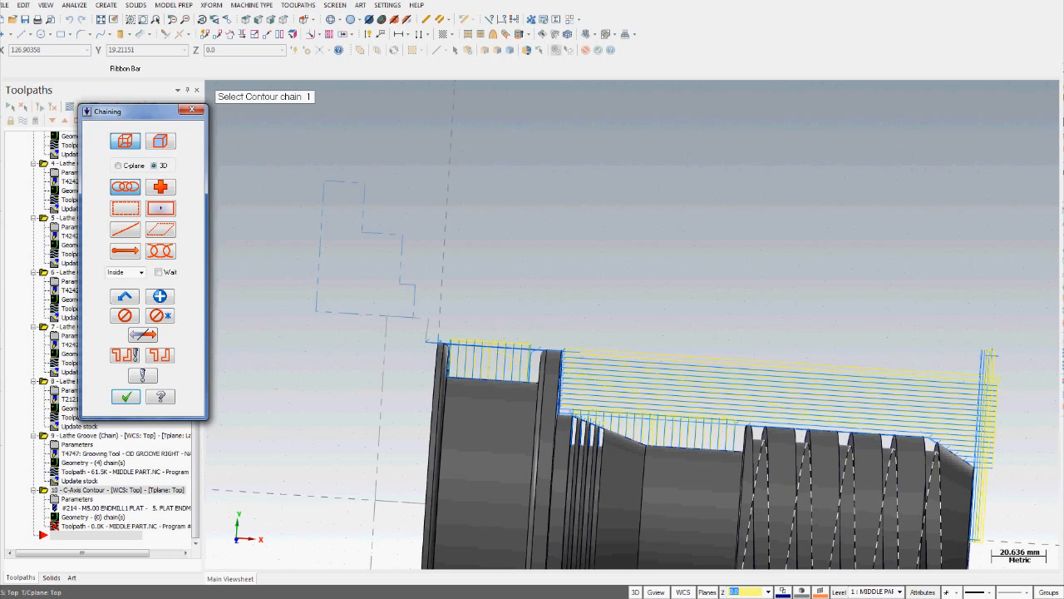
middle_click_drag(754, 481, 784, 507)
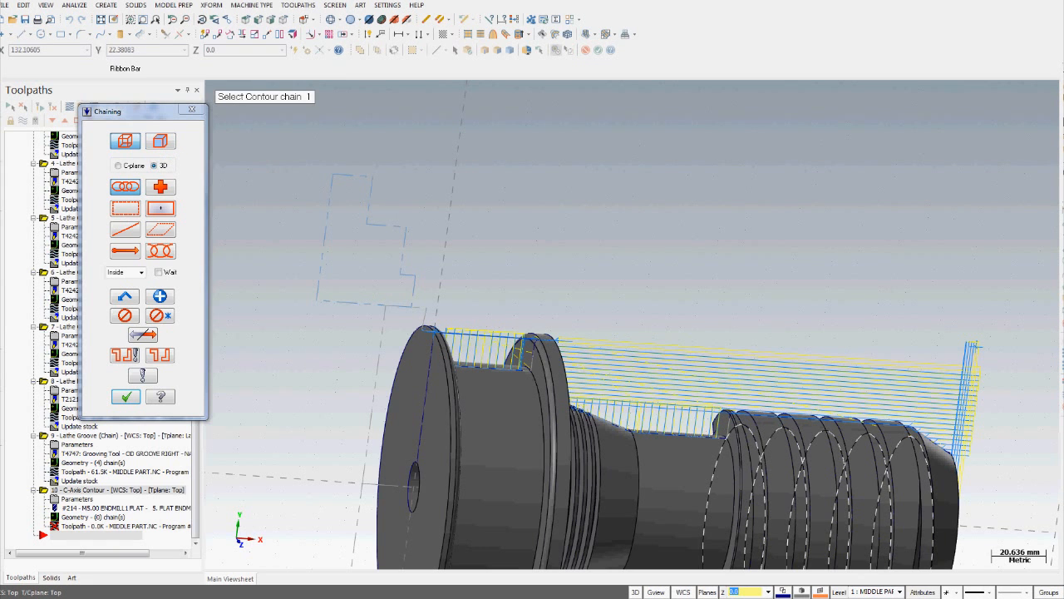
left_click(191, 109)
left_click(585, 323)
middle_click_drag(565, 449, 584, 476)
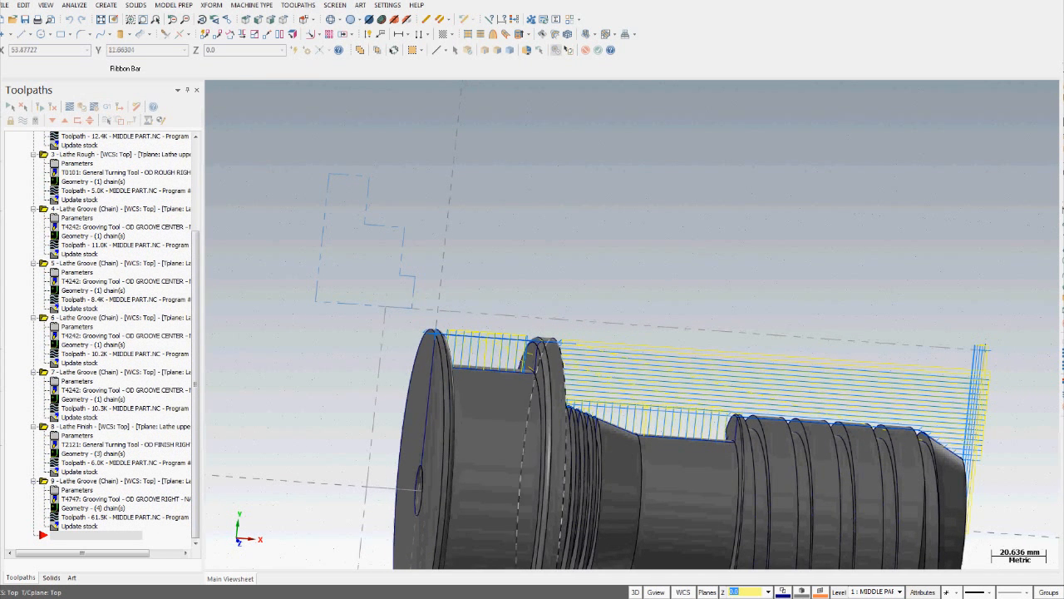
Try to create curves on all edges of the solid part
left_click(106, 5)
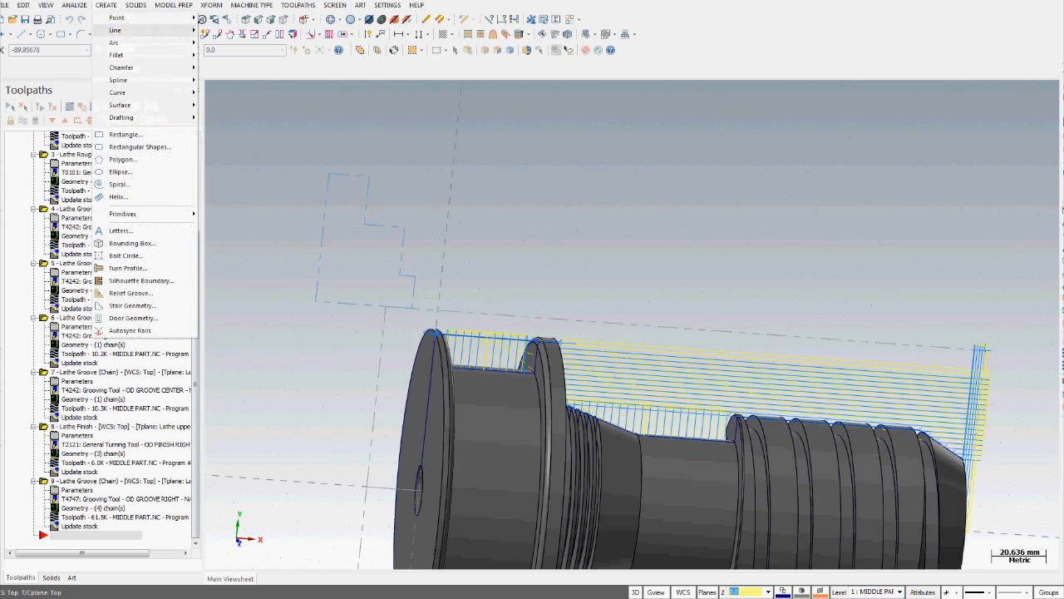
mouse_move(133, 92)
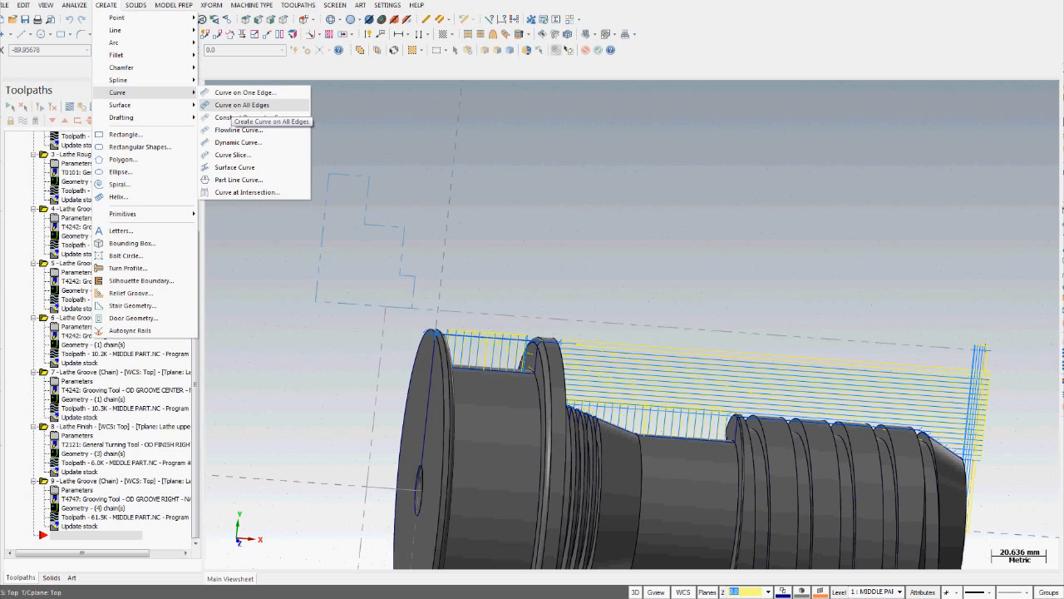
left_click(237, 105)
left_click(495, 433)
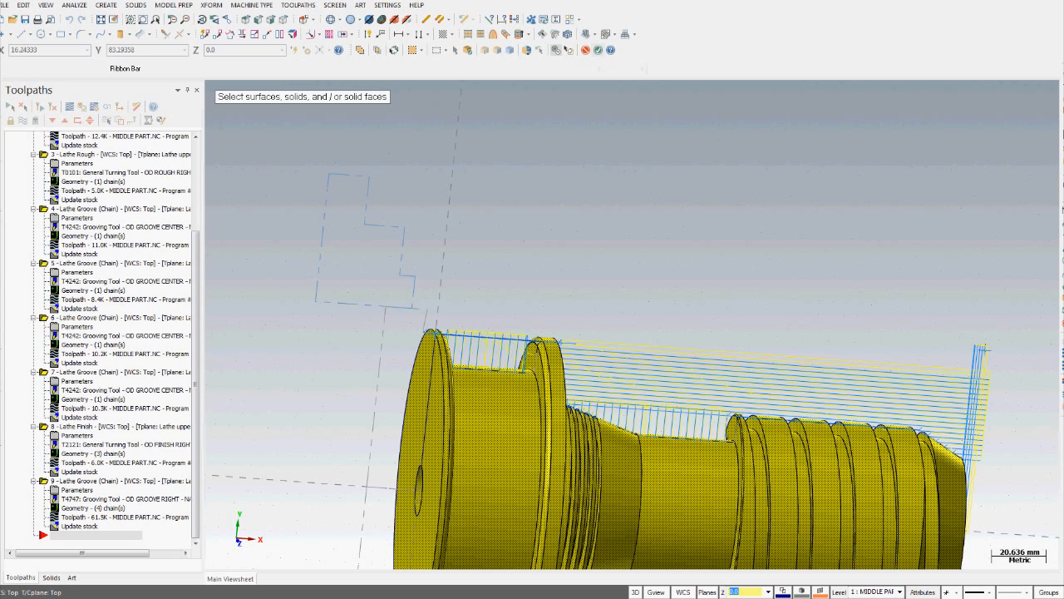
key("Escape")
Examine the helical groove edges on the ribbed end of the part from several sides
middle_click_drag(740, 471, 649, 445)
scroll(653, 464, "down", 5)
scroll(653, 464, "down", 3)
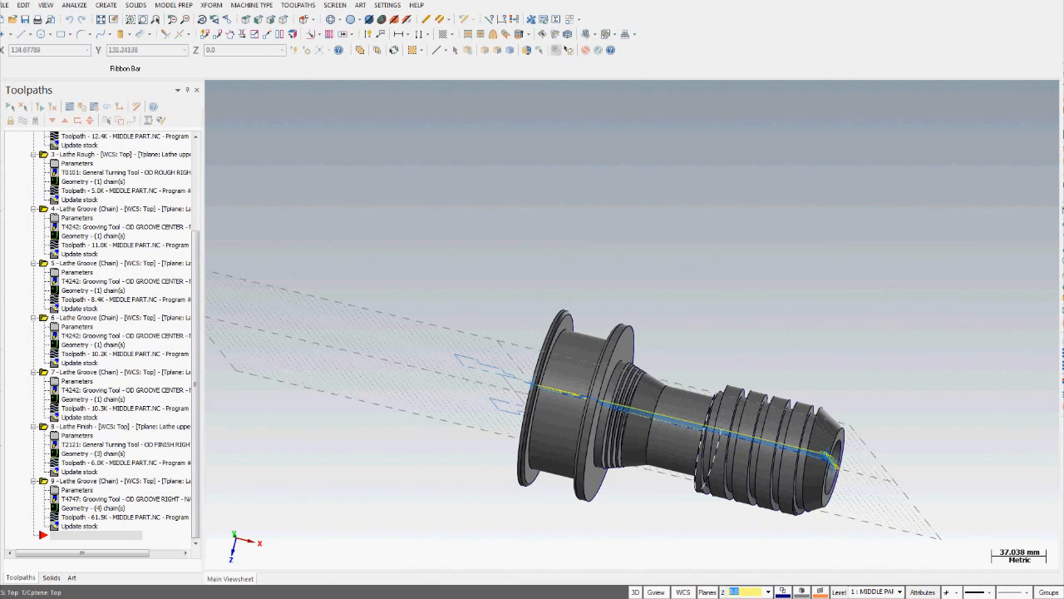
middle_click_drag(649, 445, 654, 387)
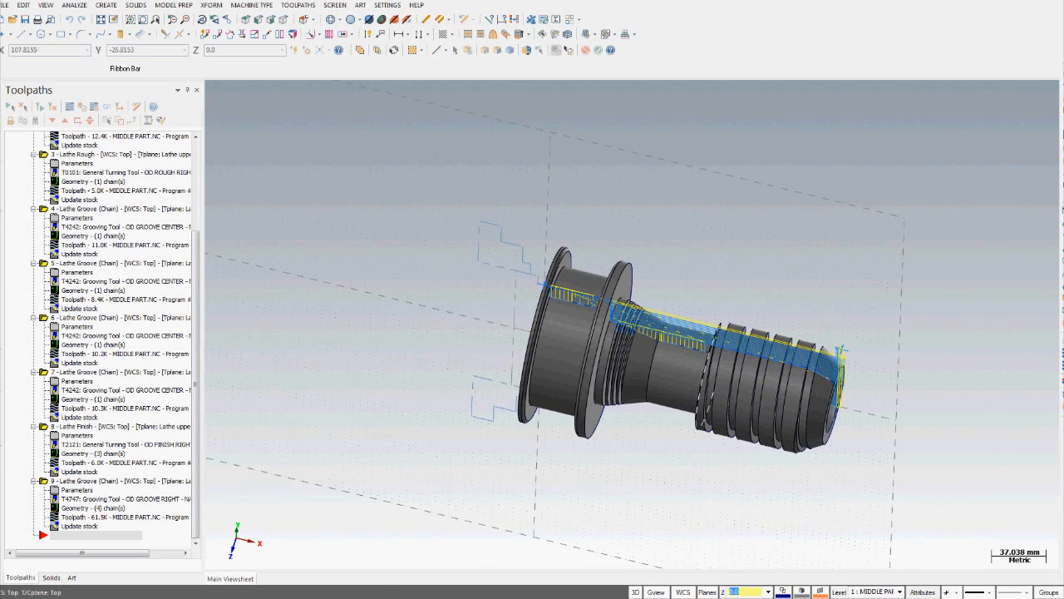
scroll(715, 354, "up", 3)
middle_click_drag(714, 356, 705, 399)
middle_click_drag(909, 413, 896, 467)
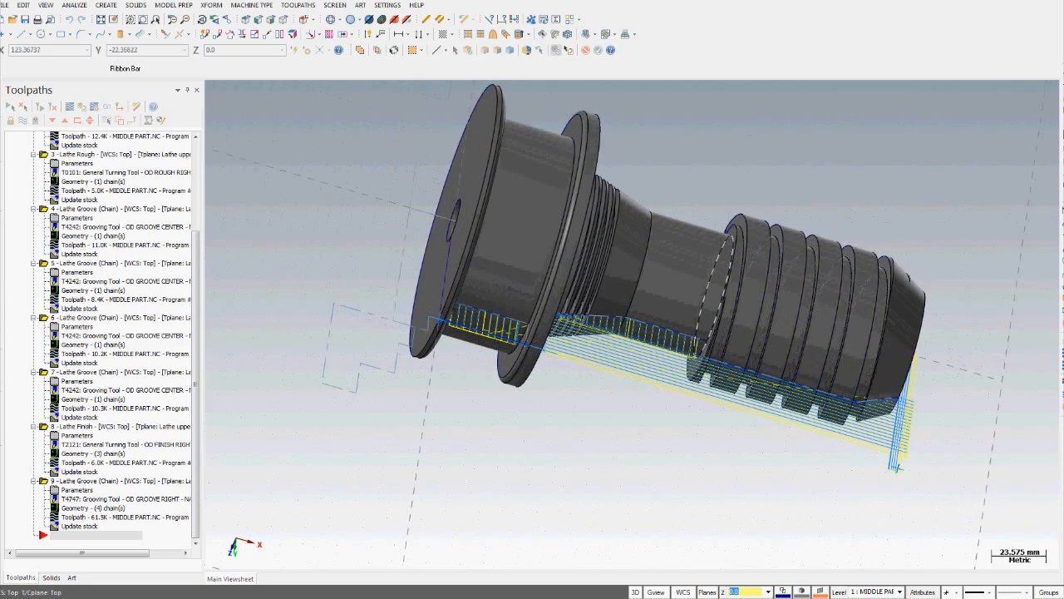
middle_click_drag(895, 468, 882, 436)
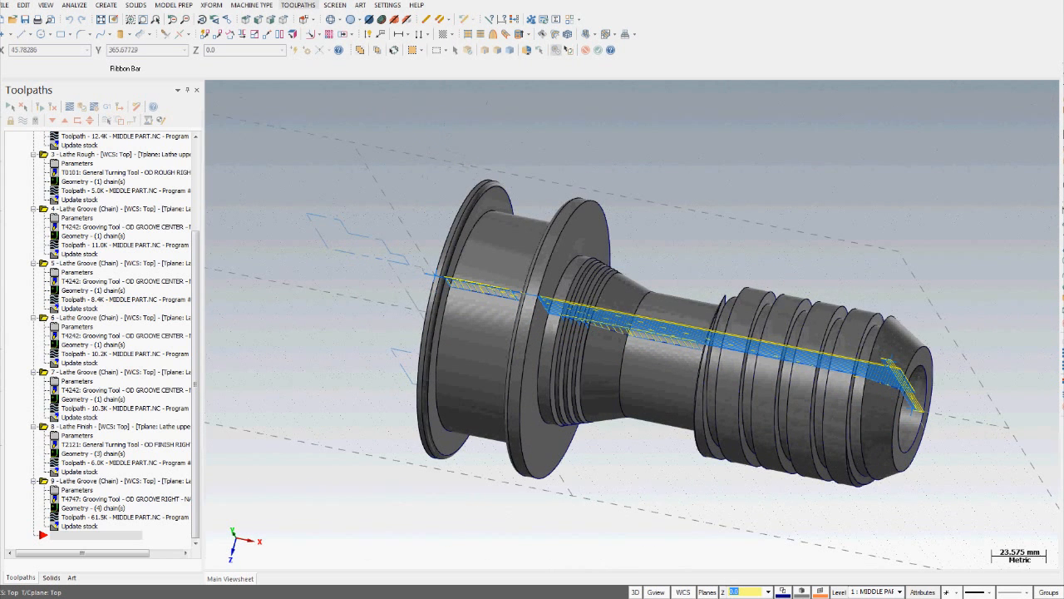
Create a C-axis contour toolpath and chain the helical edge curve on the ribbed end of the part
left_click(298, 5)
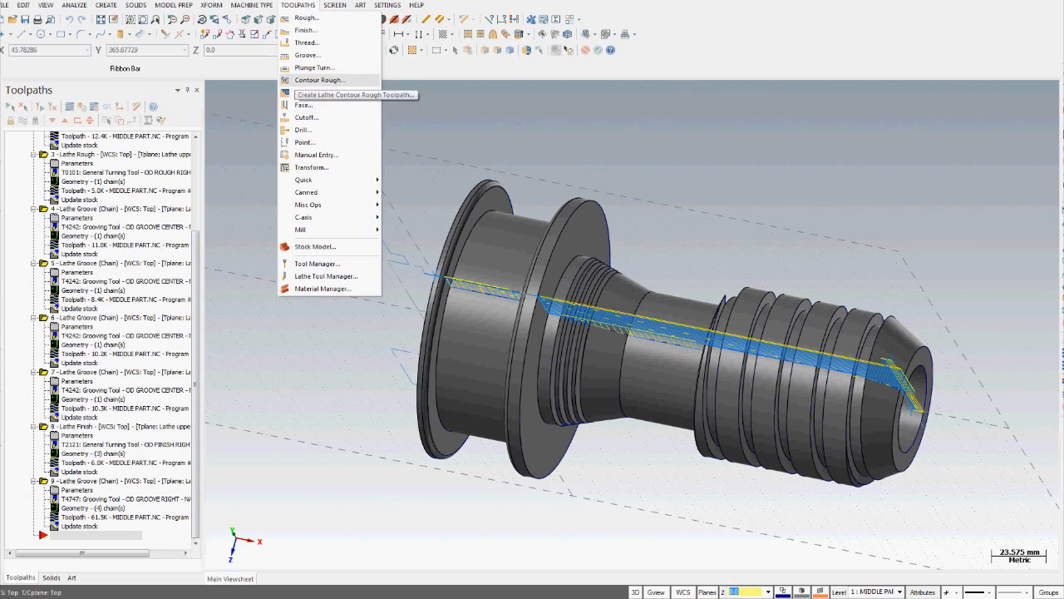
mouse_move(306, 217)
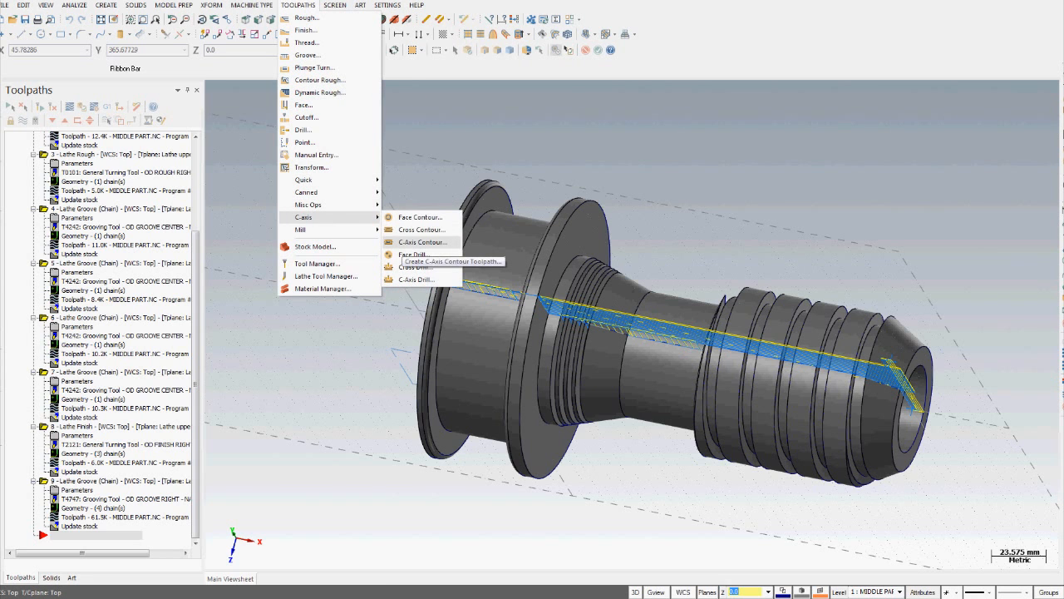
left_click(422, 242)
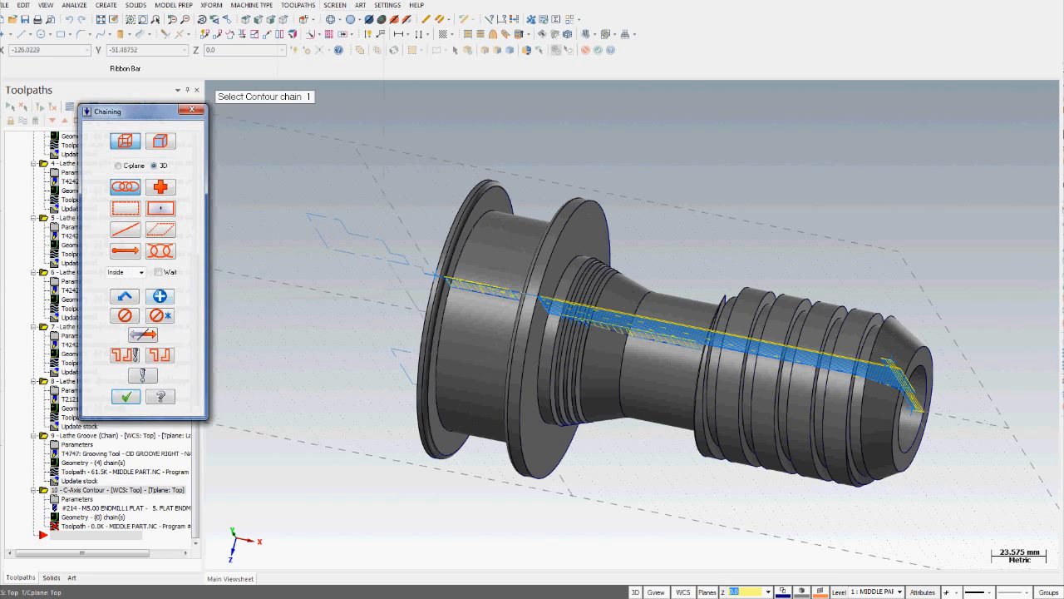
middle_click_drag(582, 358, 657, 424)
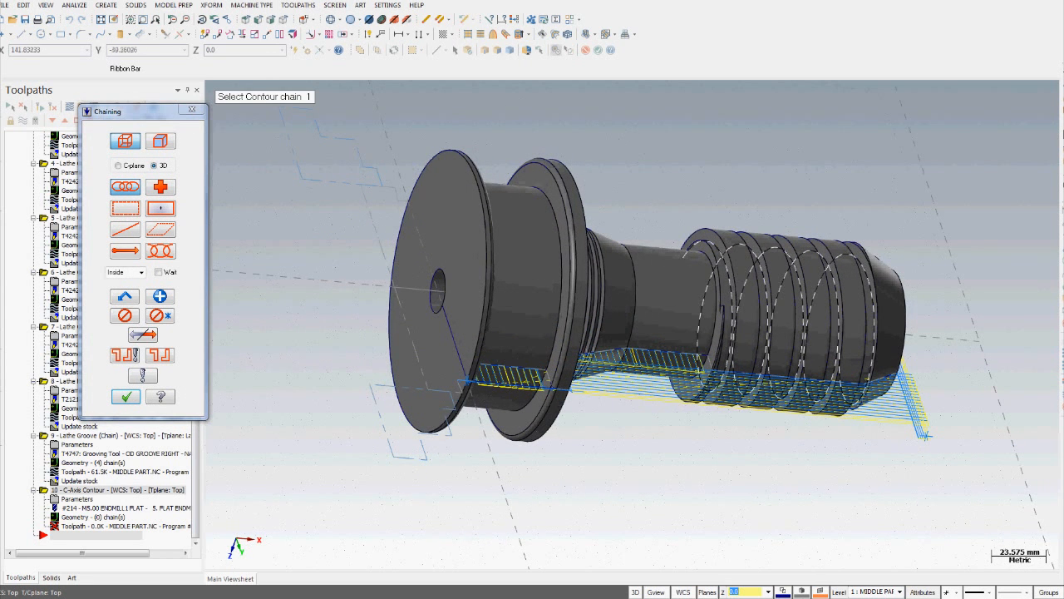
left_click(715, 257)
mouse_move(690, 308)
middle_mouse_down()
mouse_move(657, 249)
mouse_move(690, 307)
middle_mouse_up()
left_click(126, 397)
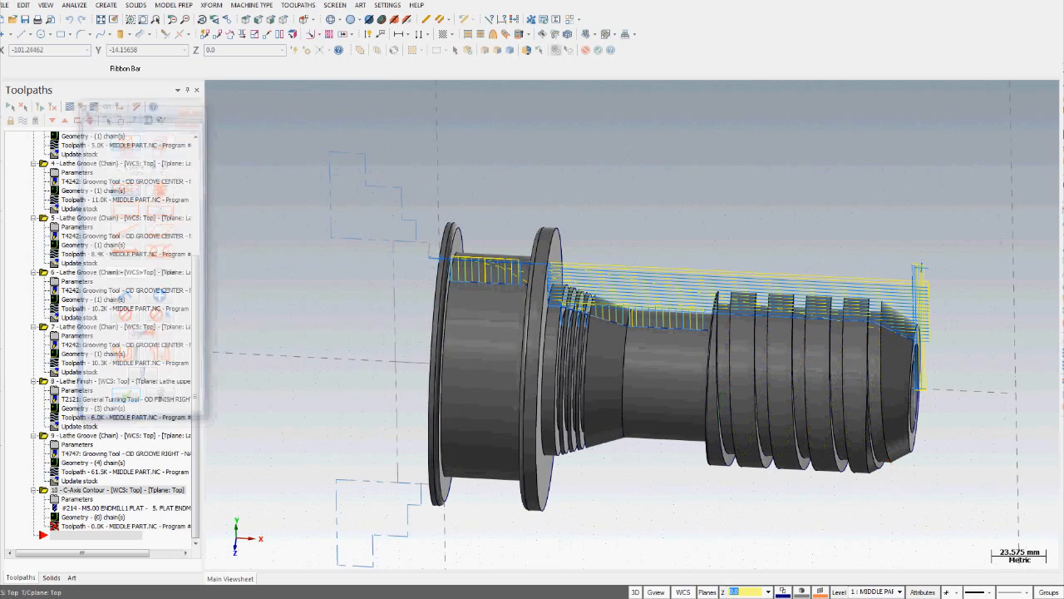
Check the 5 mm flat end mill and set the contour's compensation direction to Right
left_click(43, 162)
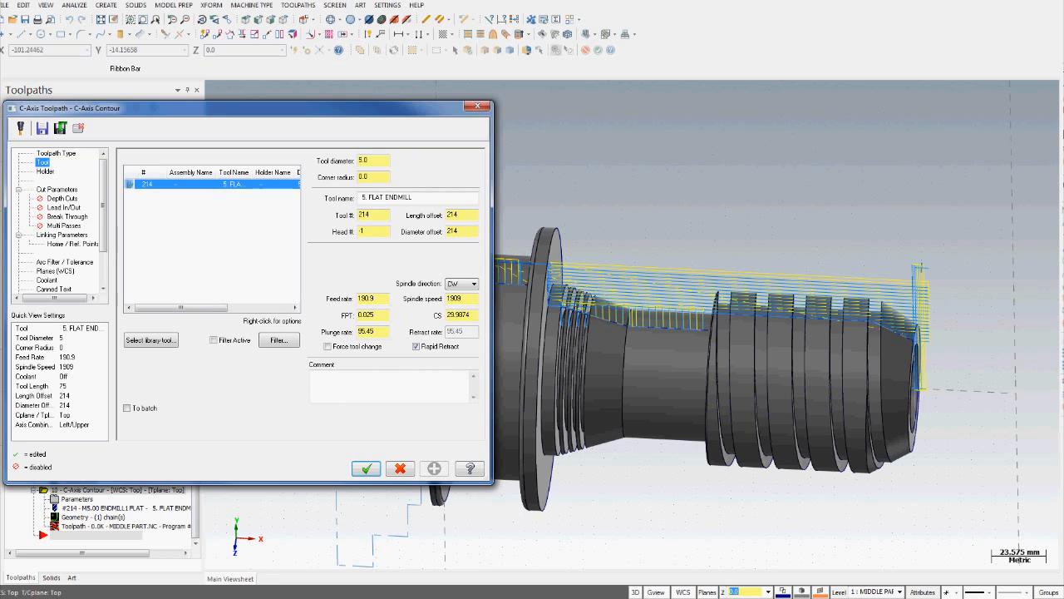
left_click(57, 189)
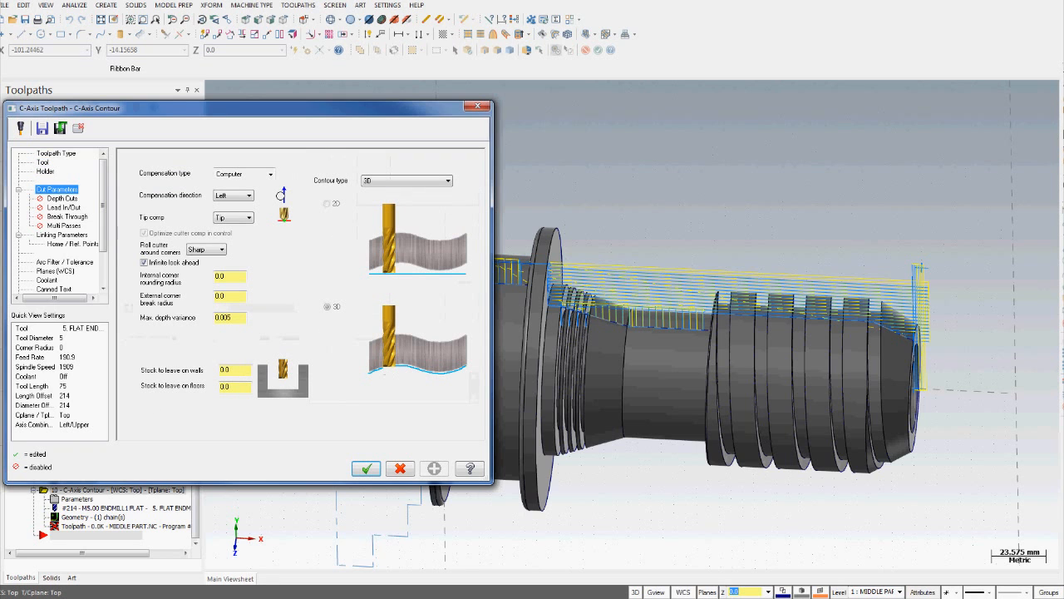
left_click(233, 195)
left_click(231, 214)
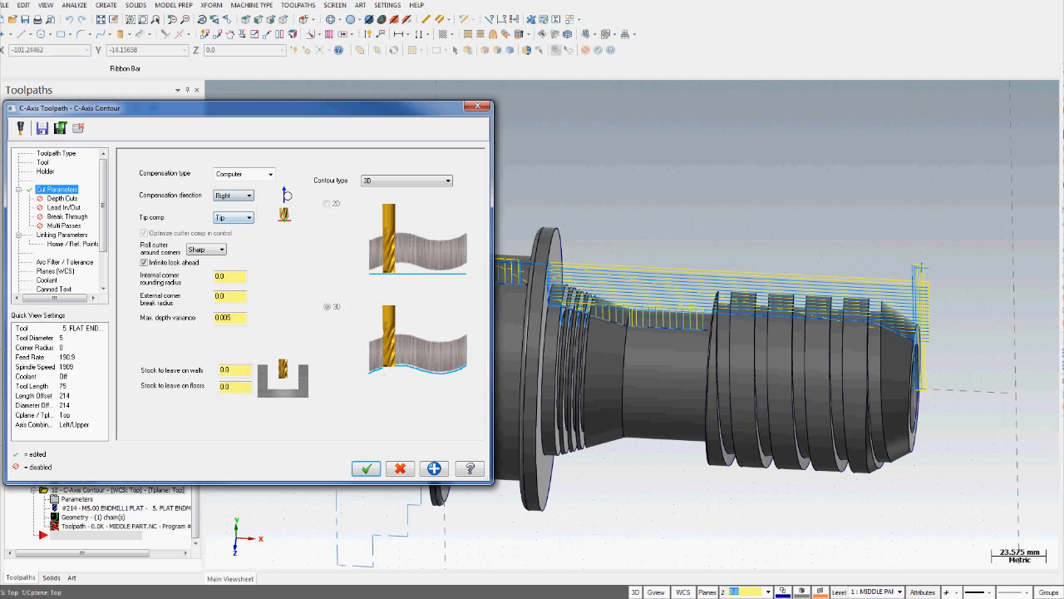
Set the rotary diameter to 50 with clockwise axis substitution and generate the C-axis contour toolpath
left_click_drag(103, 204, 103, 236)
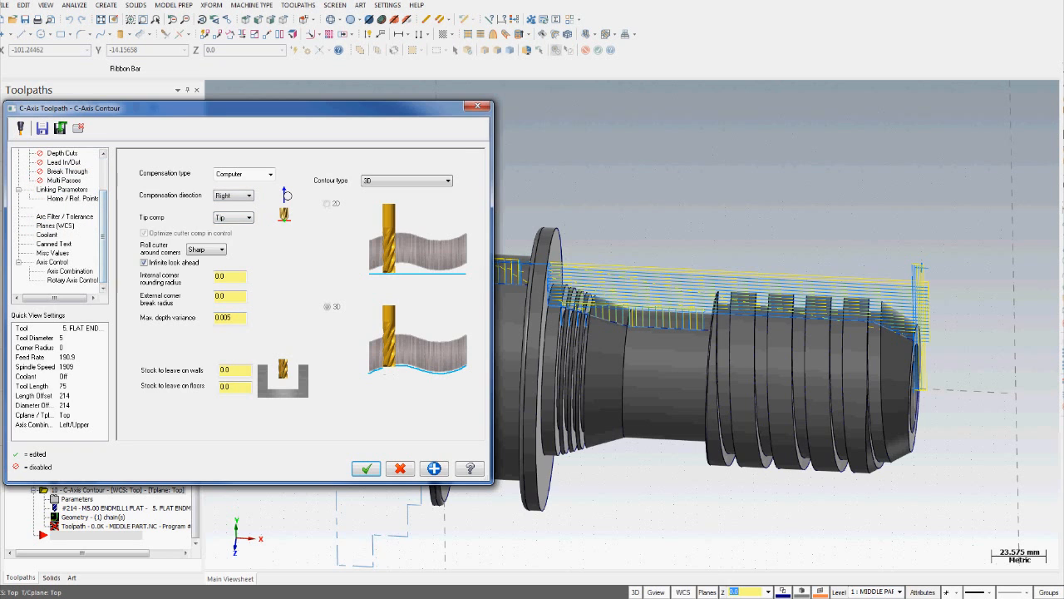
left_click(68, 271)
left_click(71, 281)
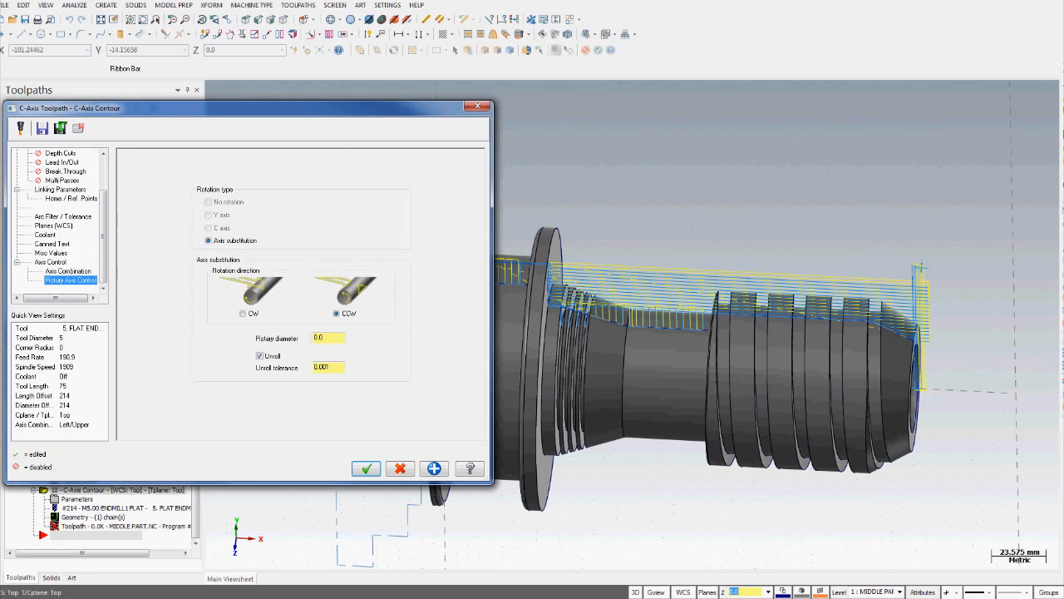
double_click(323, 337)
type("50")
left_click(331, 367)
left_click(243, 313)
key("Return")
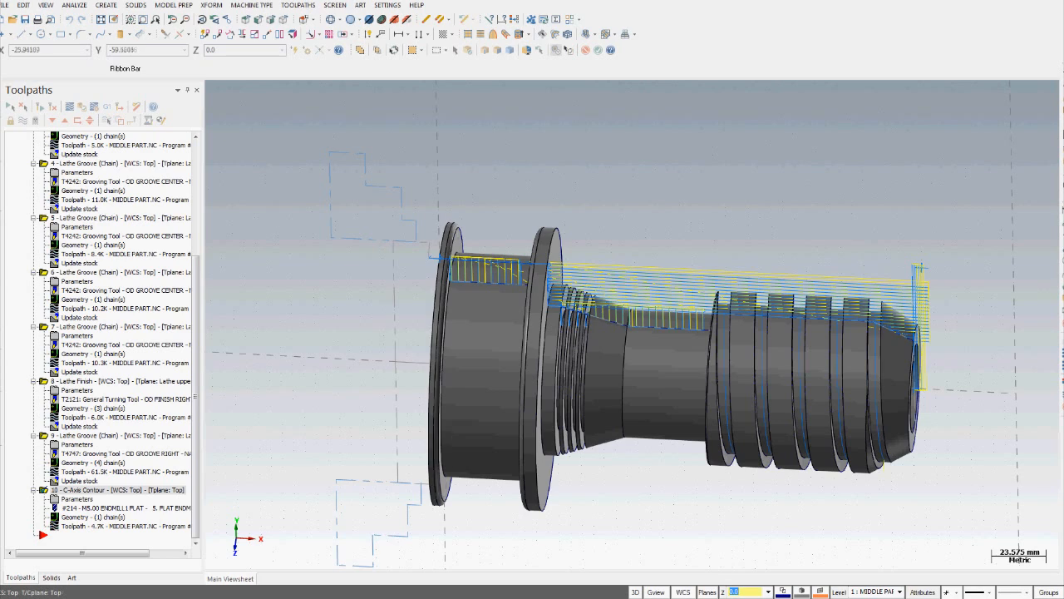
Check the linking parameters and the arc filter and tolerance settings of the C-axis contour operation
mouse_move(649, 366)
middle_mouse_down()
mouse_move(663, 557)
mouse_move(657, 391)
mouse_move(645, 370)
middle_mouse_up()
left_click(77, 499)
mouse_move(102, 236)
left_mouse_down()
mouse_move(102, 204)
mouse_move(102, 217)
left_mouse_up()
left_click(61, 216)
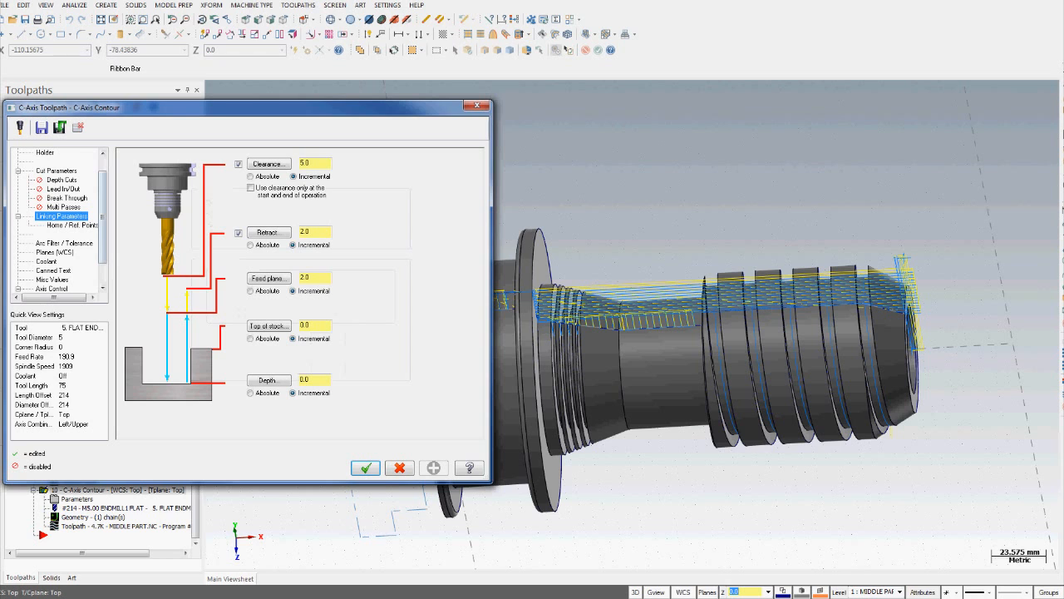
left_click(64, 242)
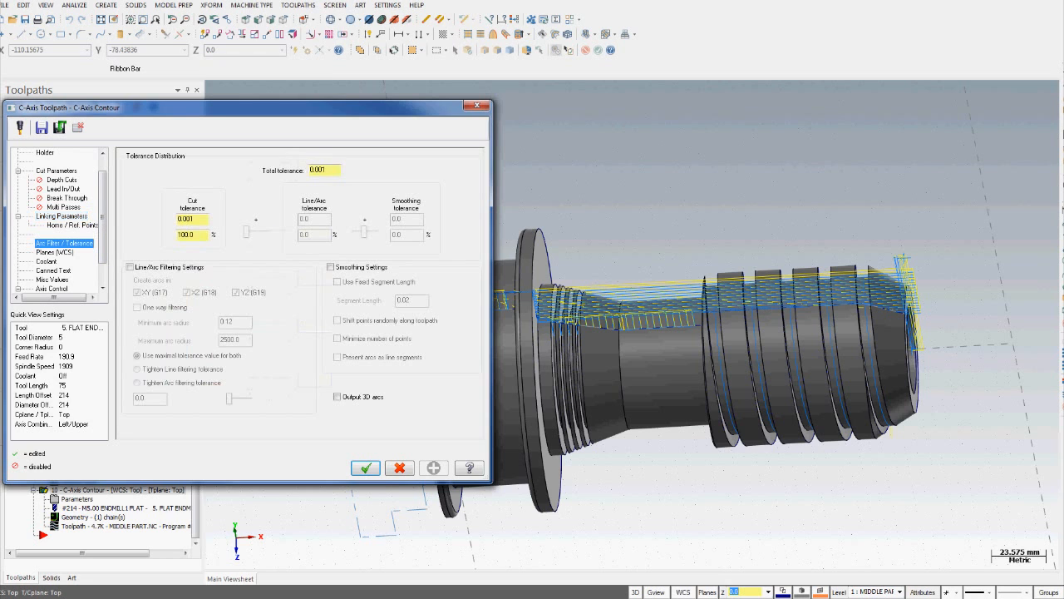
left_click_drag(103, 217, 103, 230)
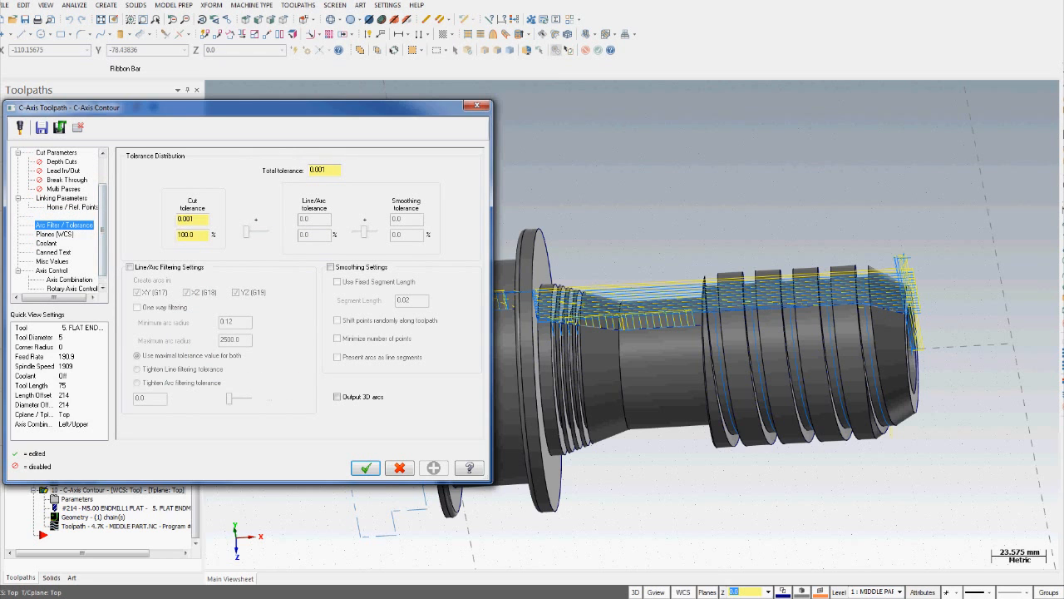
left_click_drag(102, 230, 102, 223)
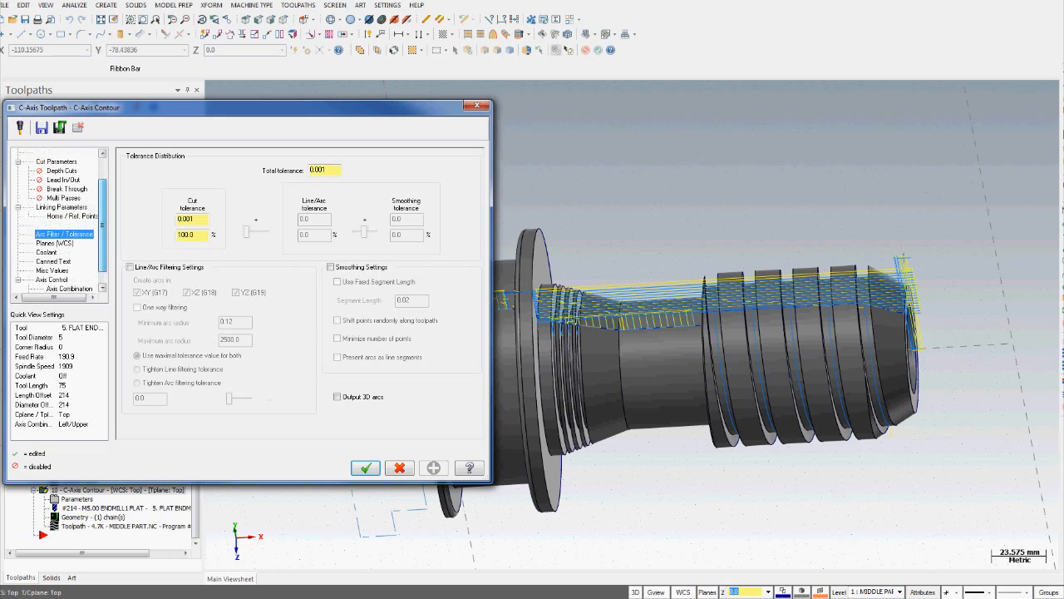
Enable lead in/out on the C-axis contour with a tangent entry line, extend the contour start by 10 mm, and regenerate
left_click(63, 180)
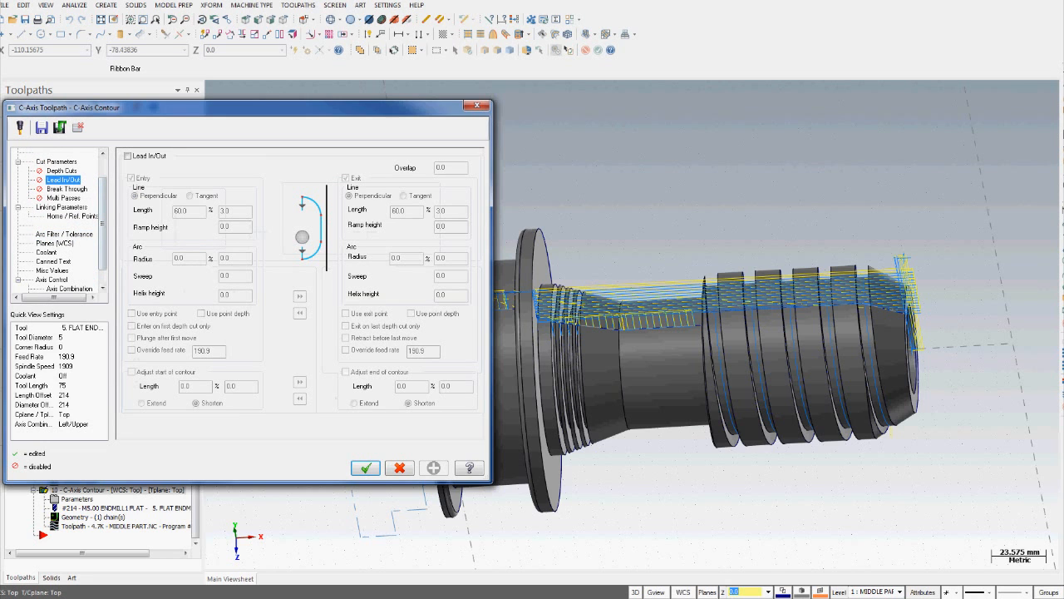
left_click(127, 155)
left_click(131, 372)
double_click(237, 386)
type("10")
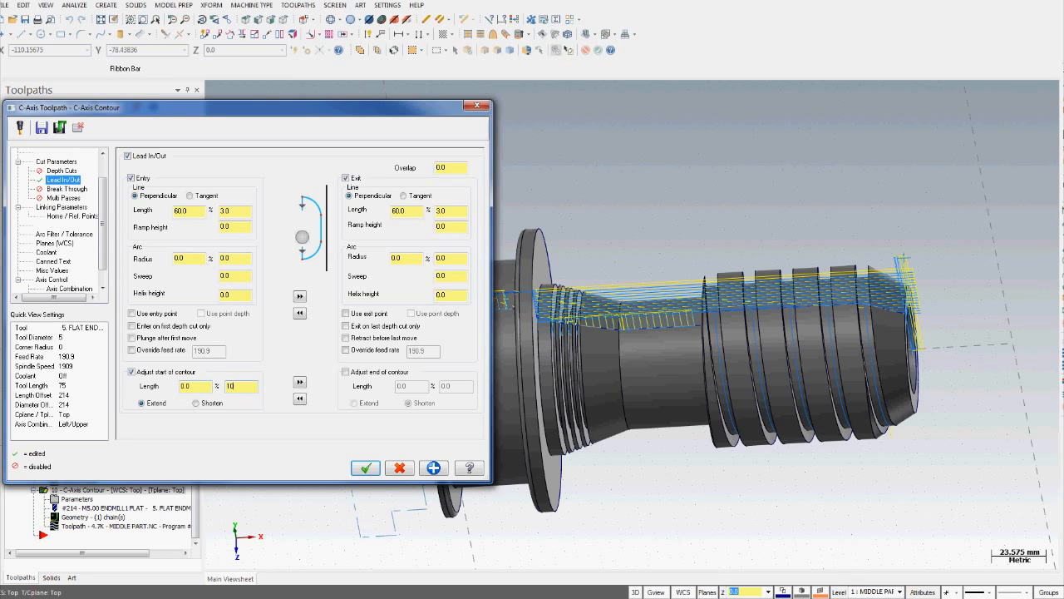
left_click(190, 196)
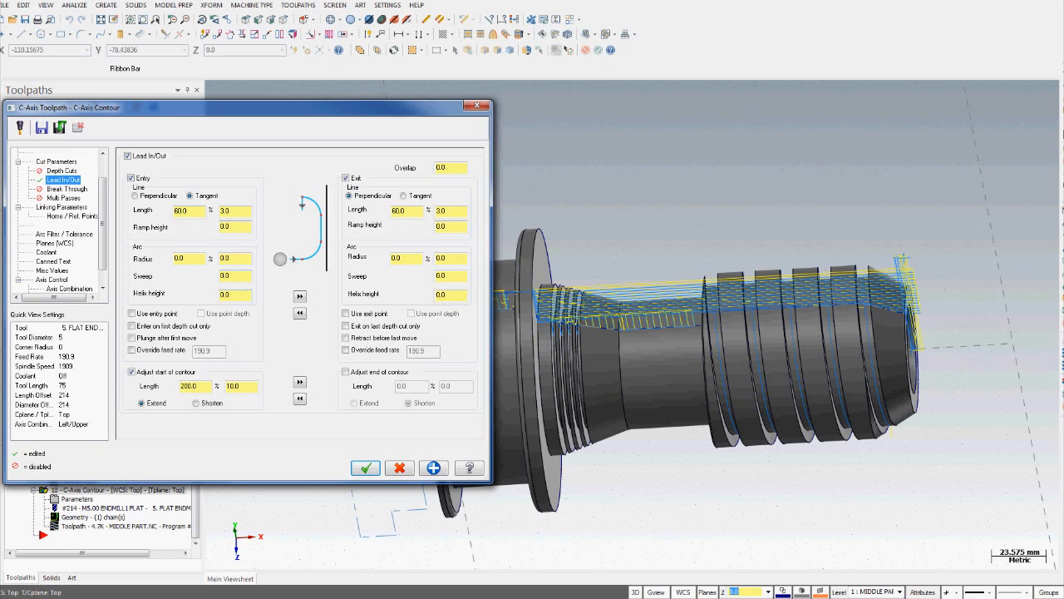
left_click(365, 467)
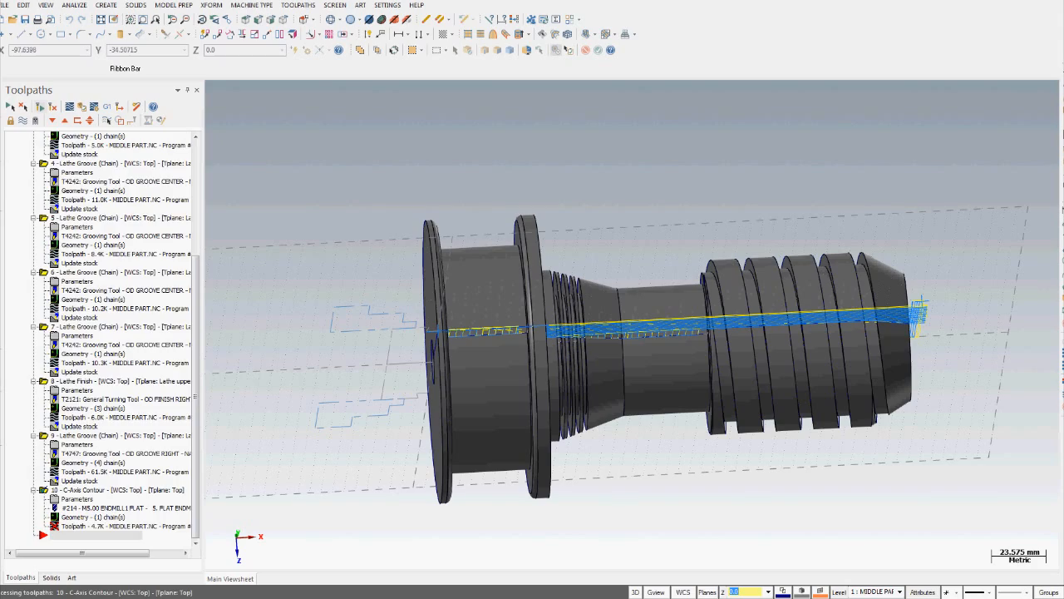
Limit the C-axis contour's entry move to the first depth cut only and regenerate the toolpath
middle_click_drag(598, 291, 666, 291)
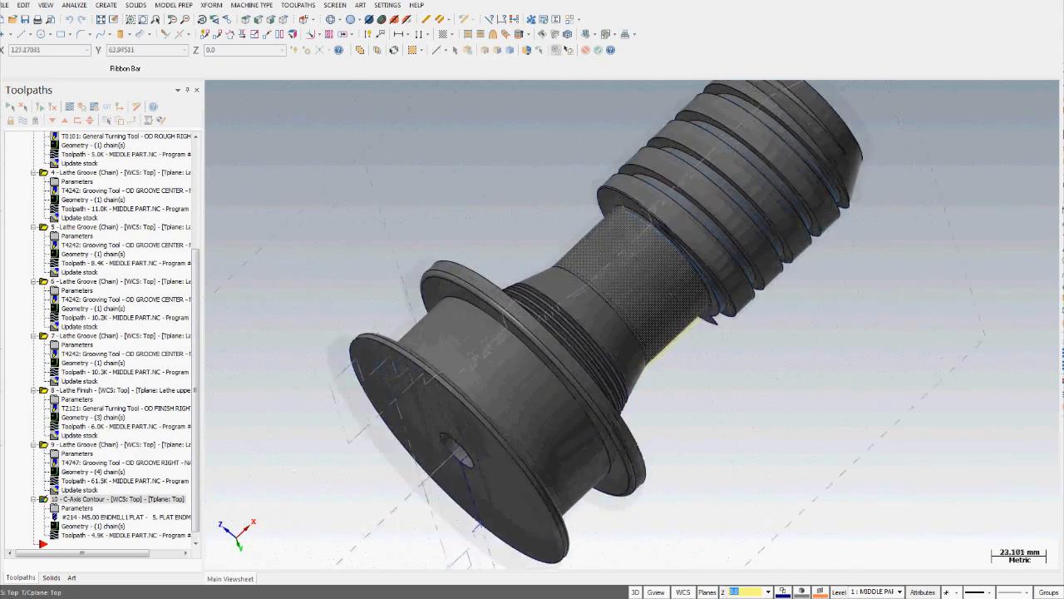
scroll(649, 266, "up", 3)
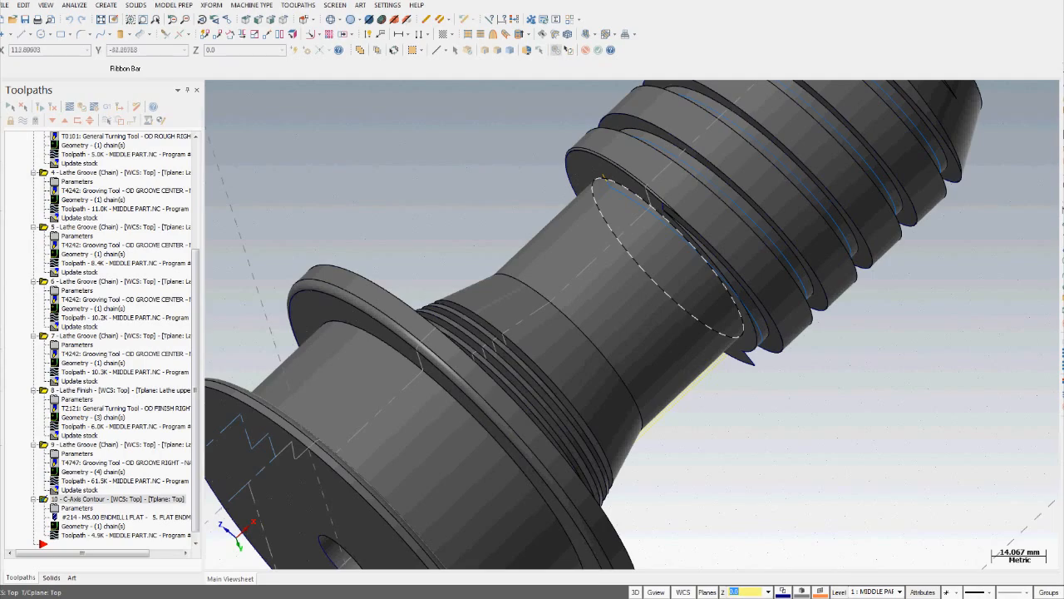
middle_click_drag(607, 199, 512, 274)
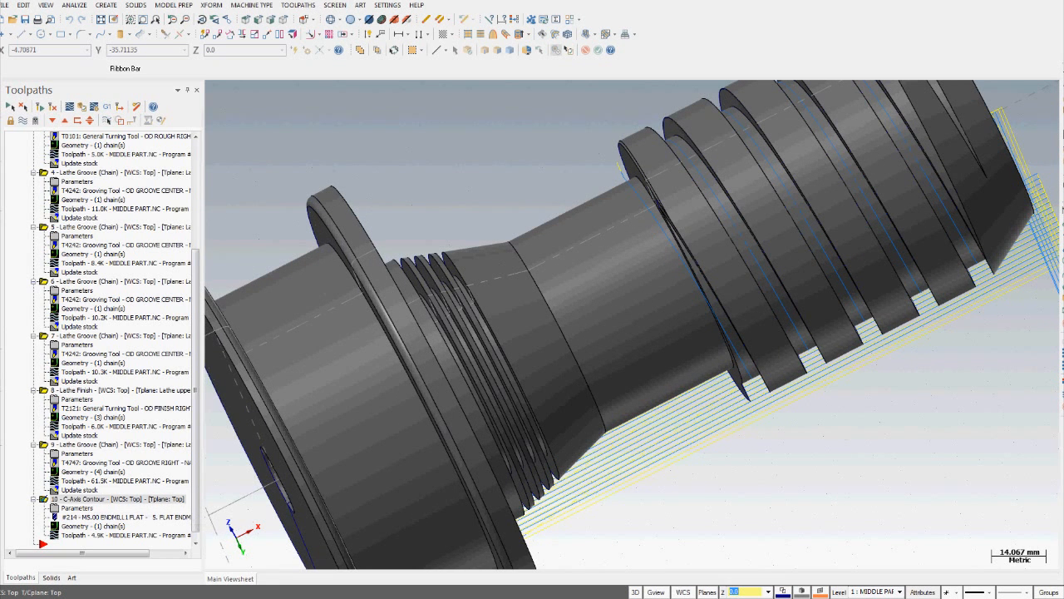
left_click(77, 507)
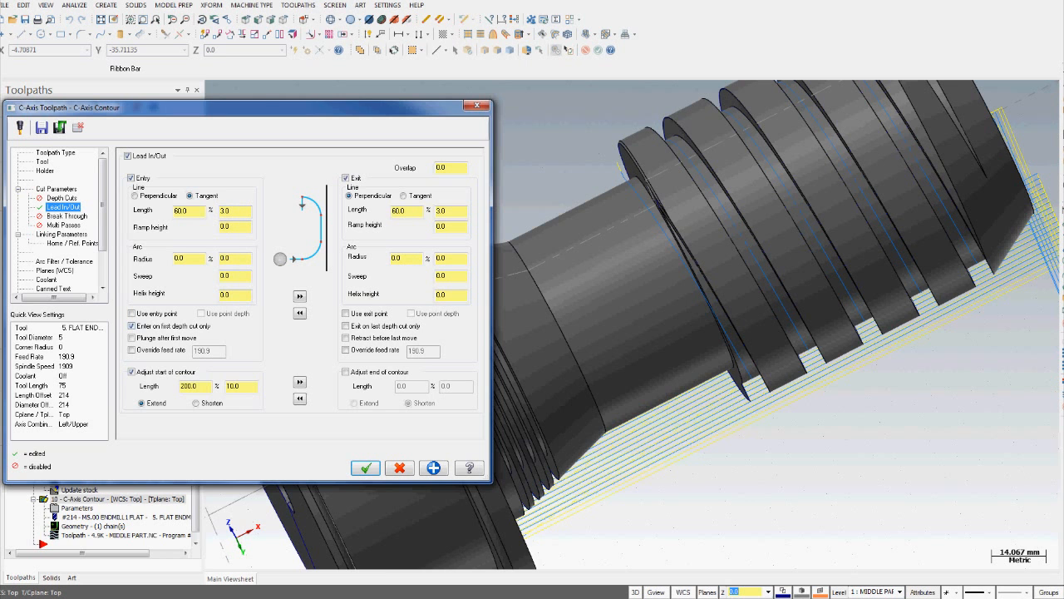
key("Return")
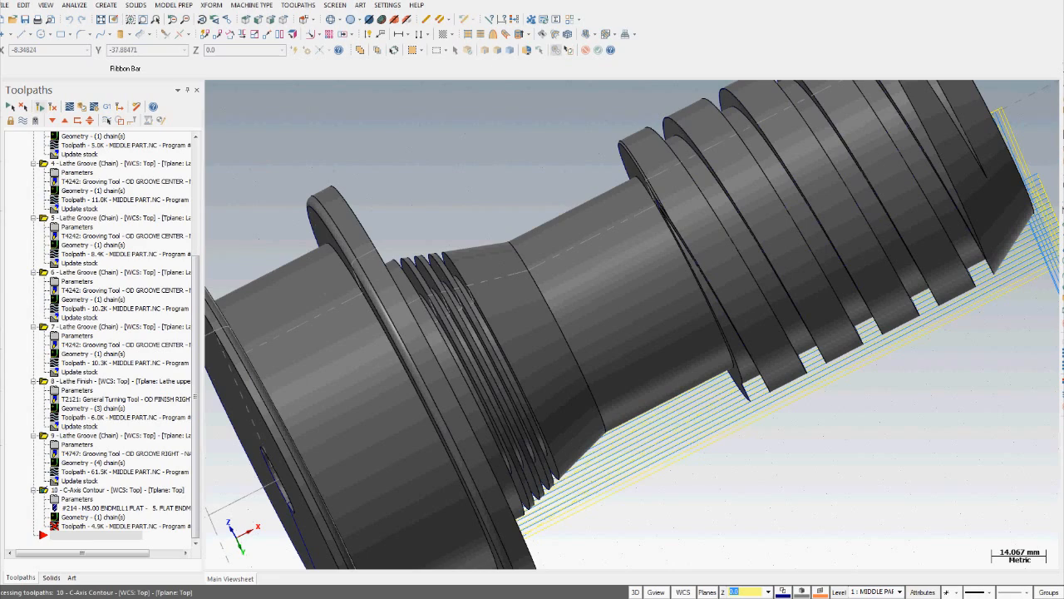
Paste a copy of the C-axis contour operation at the end of the operations list
middle_click_drag(490, 312, 665, 474)
scroll(665, 483, "up", 2)
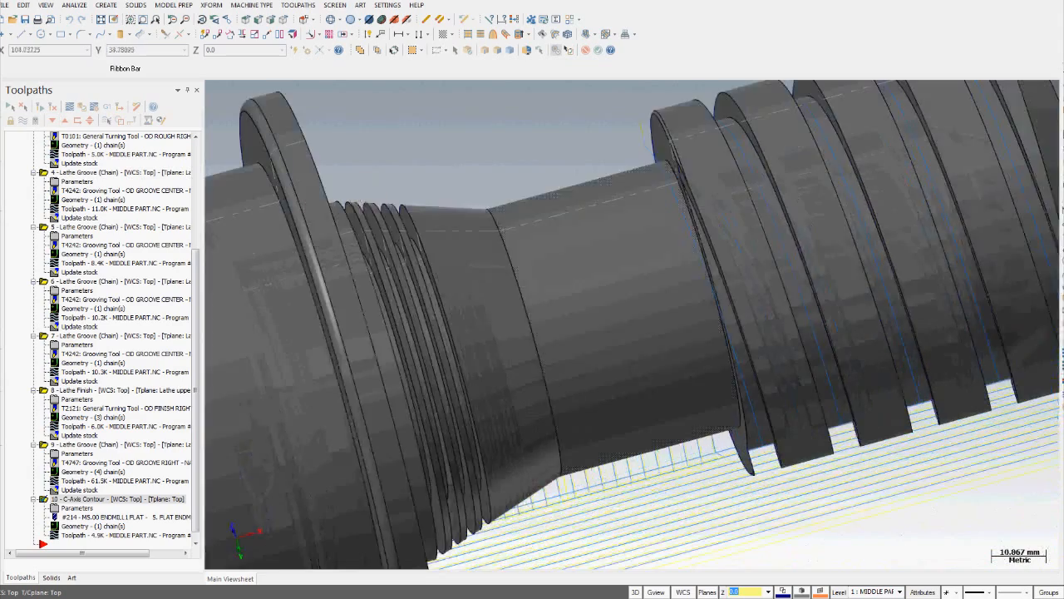
scroll(632, 324, "down", 5)
middle_click_drag(632, 324, 591, 267)
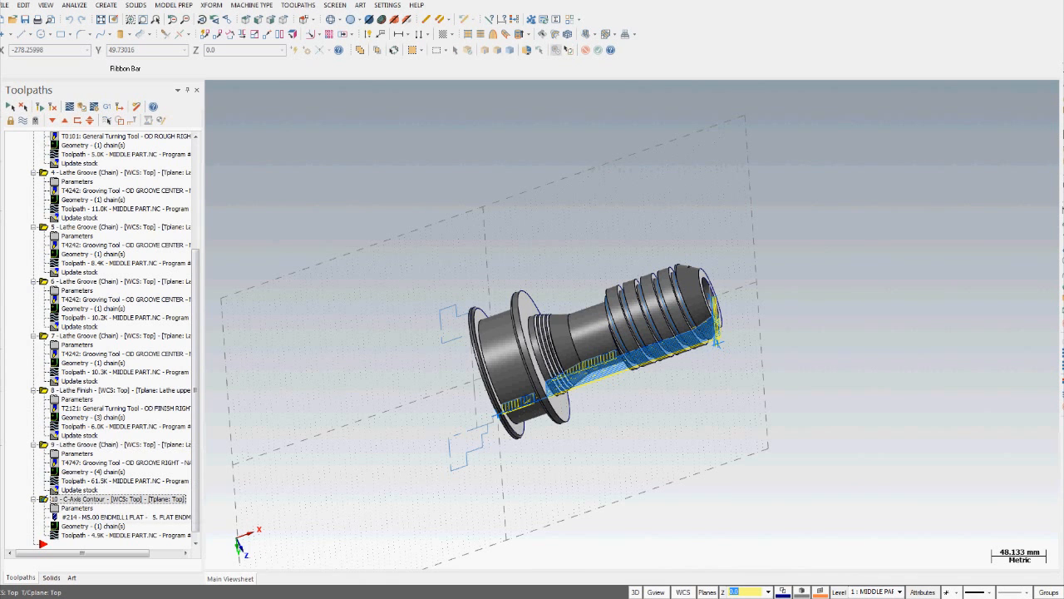
scroll(124, 516, "down", 1)
left_click(96, 535)
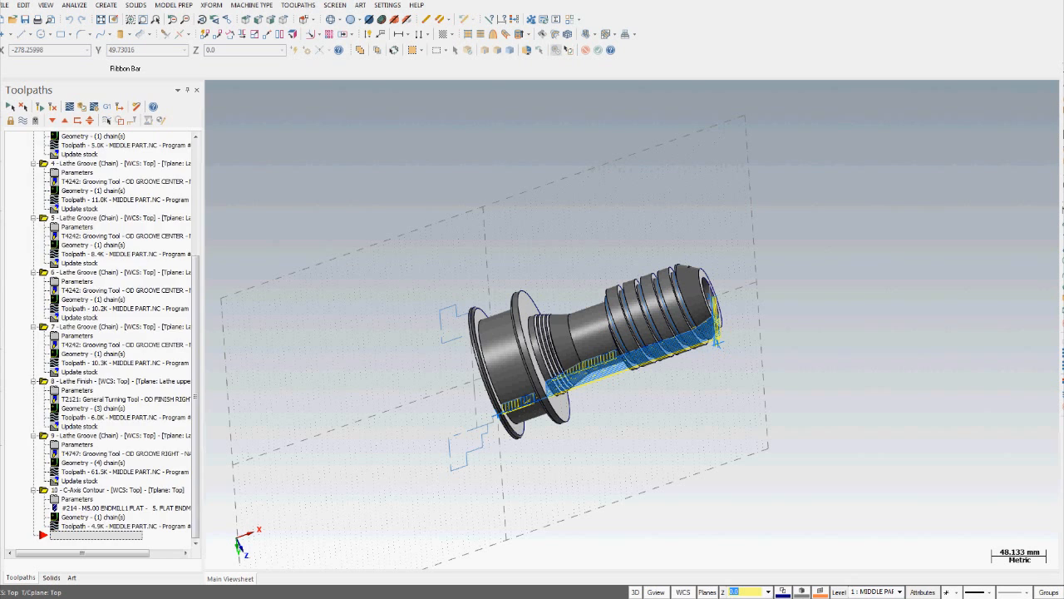
key("ctrl+v")
Replace the copied contour operation's chain with the helical groove's other edge
left_click(92, 517)
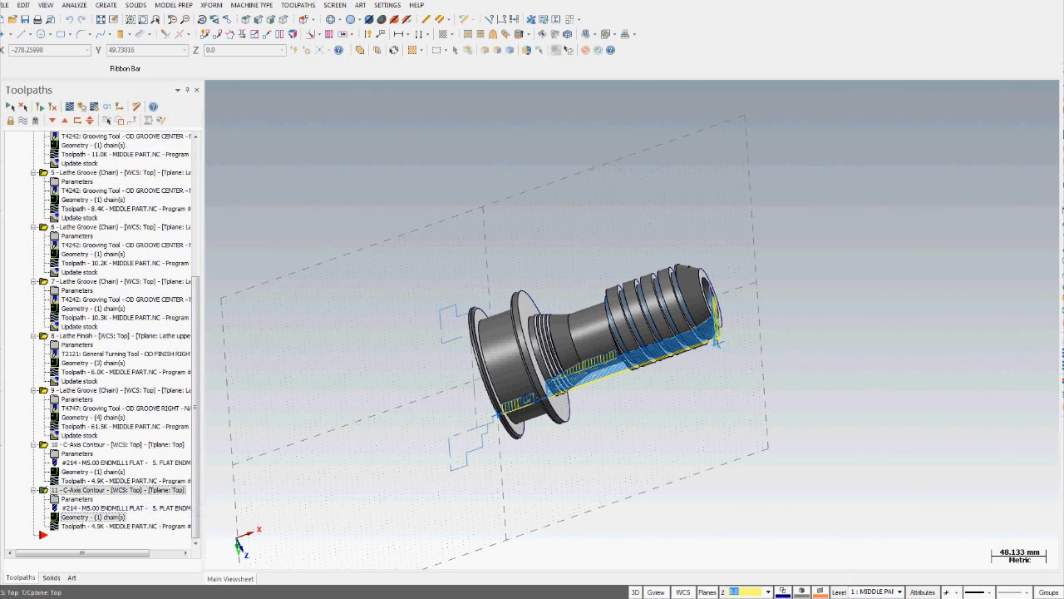
left_click(36, 125)
key("Delete")
right_click(55, 142)
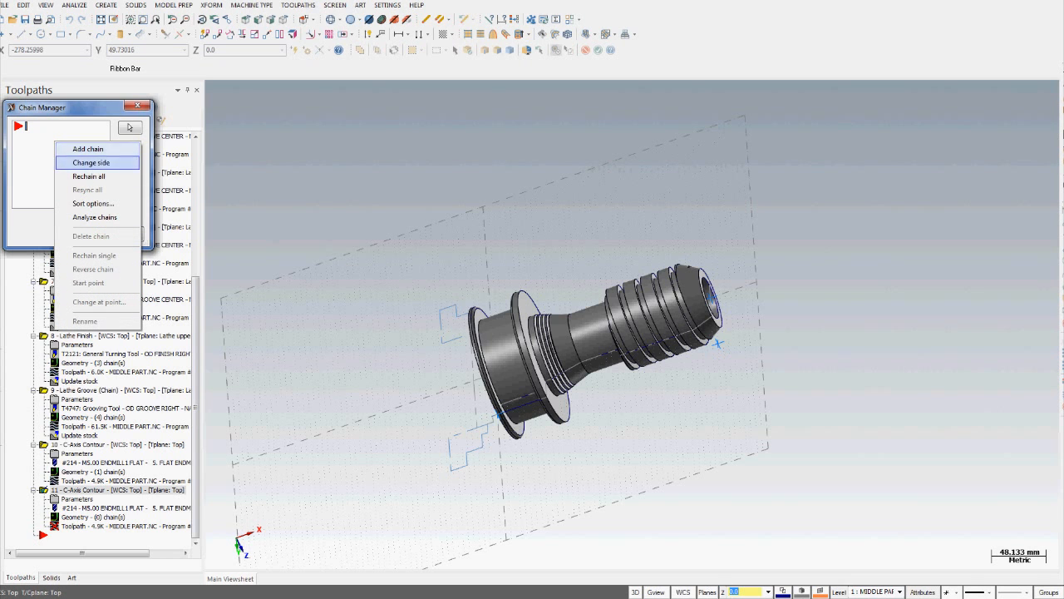
left_click(88, 149)
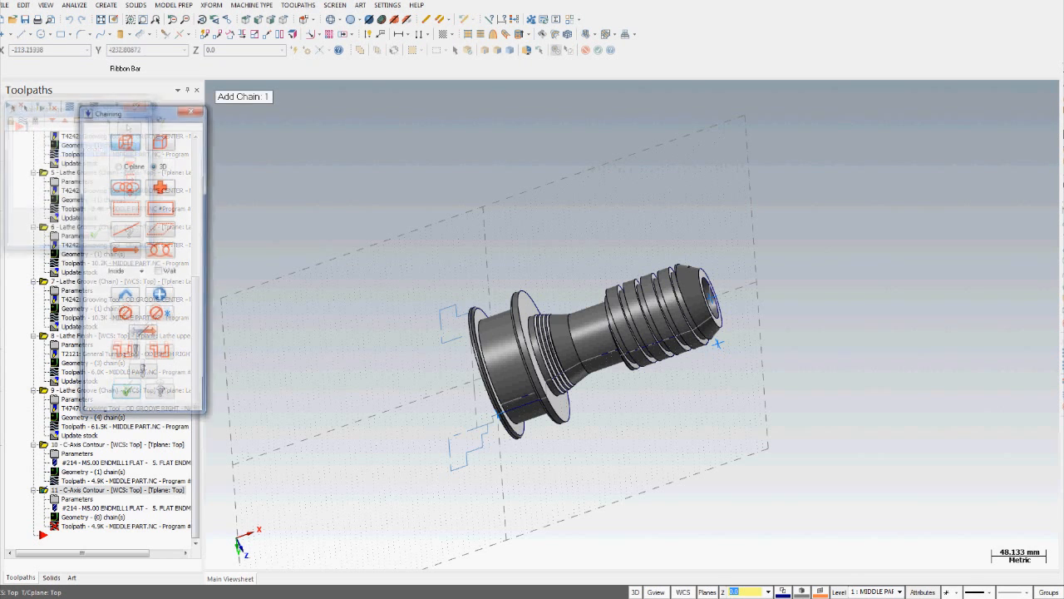
left_click(632, 337)
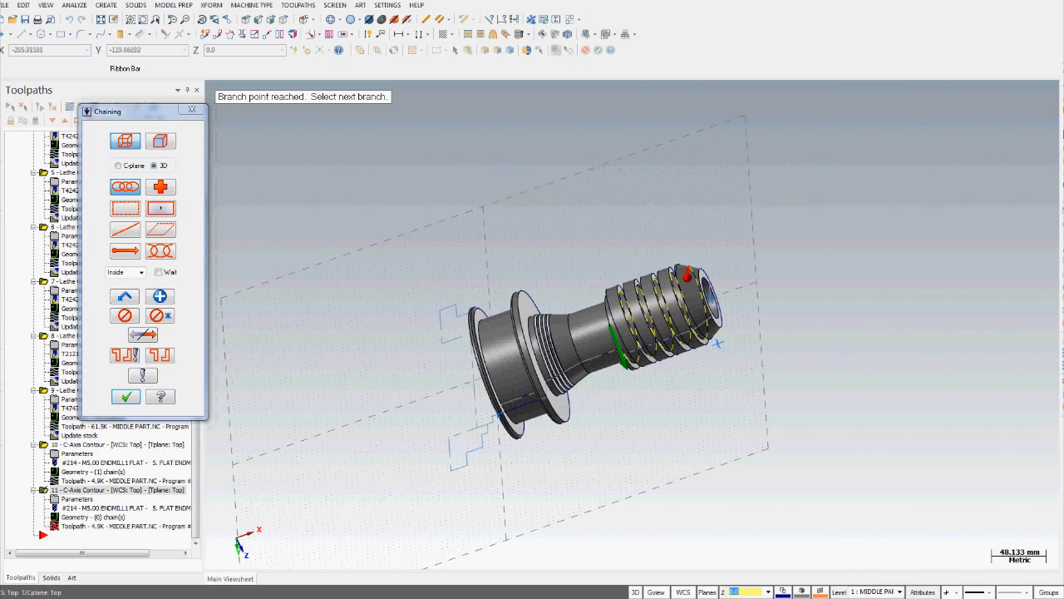
left_click(192, 110)
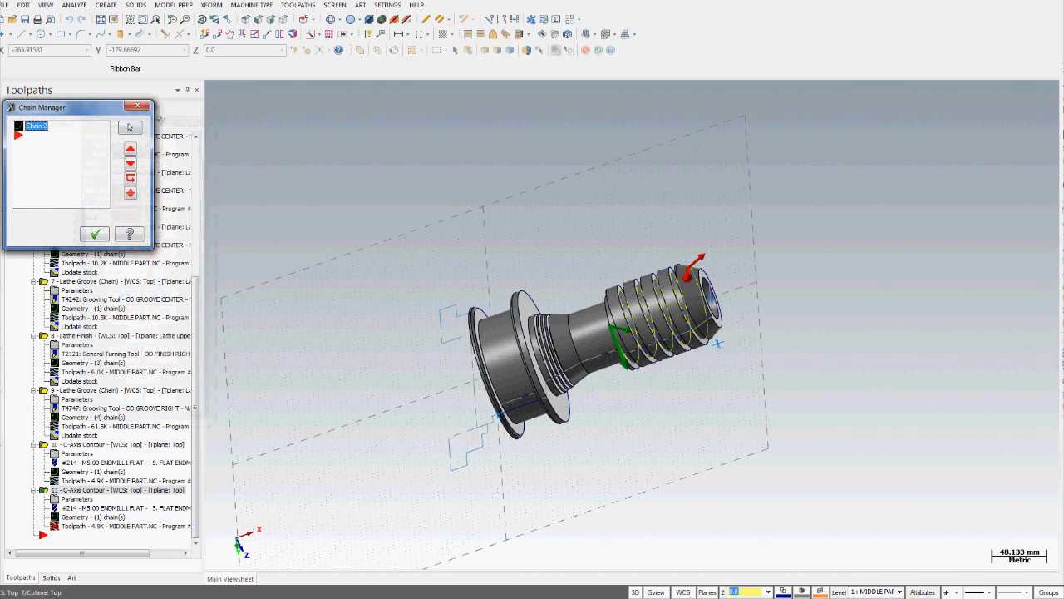
left_click(95, 233)
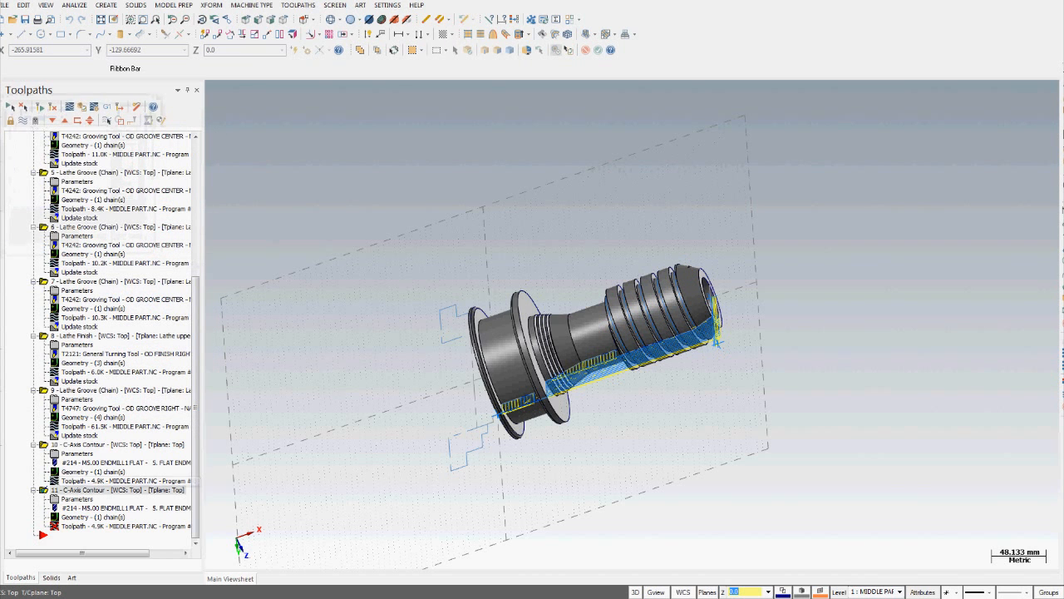
Set the copied C-axis contour's compensation direction to Left and regenerate the toolpath
left_click(76, 499)
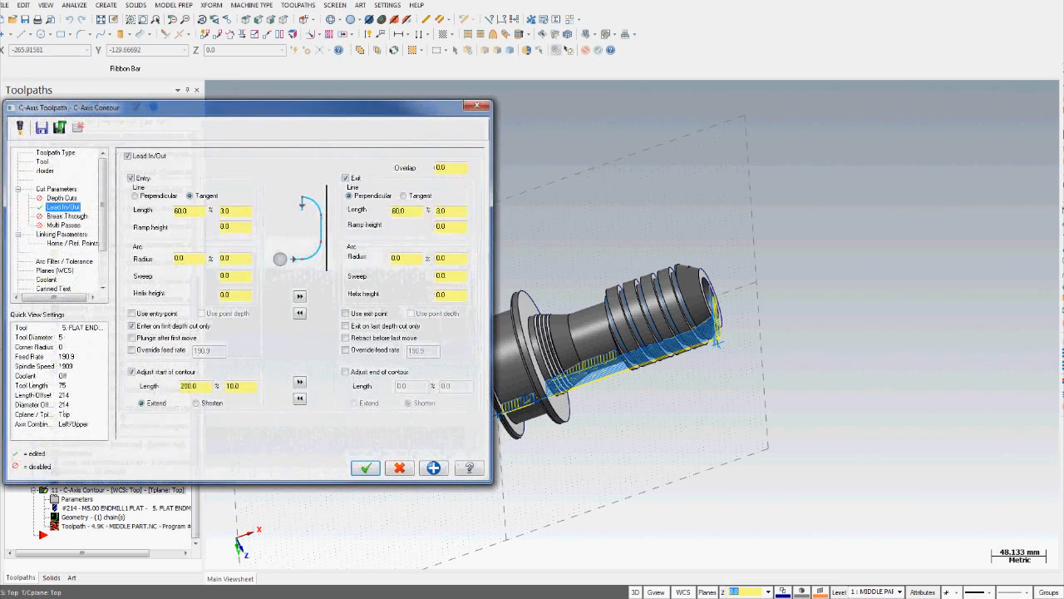
left_click(55, 189)
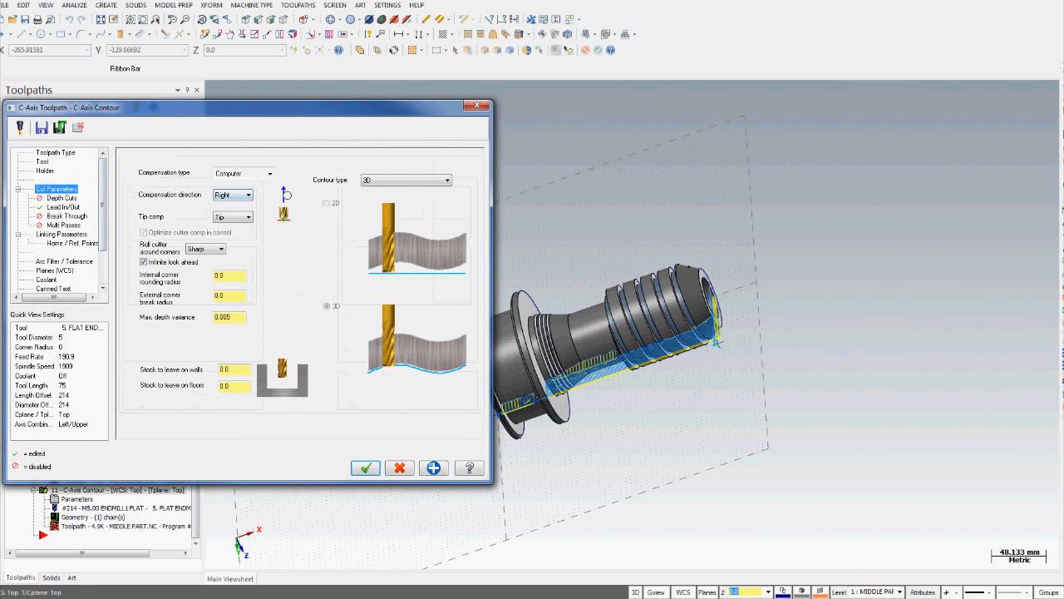
left_click(233, 194)
left_click(233, 204)
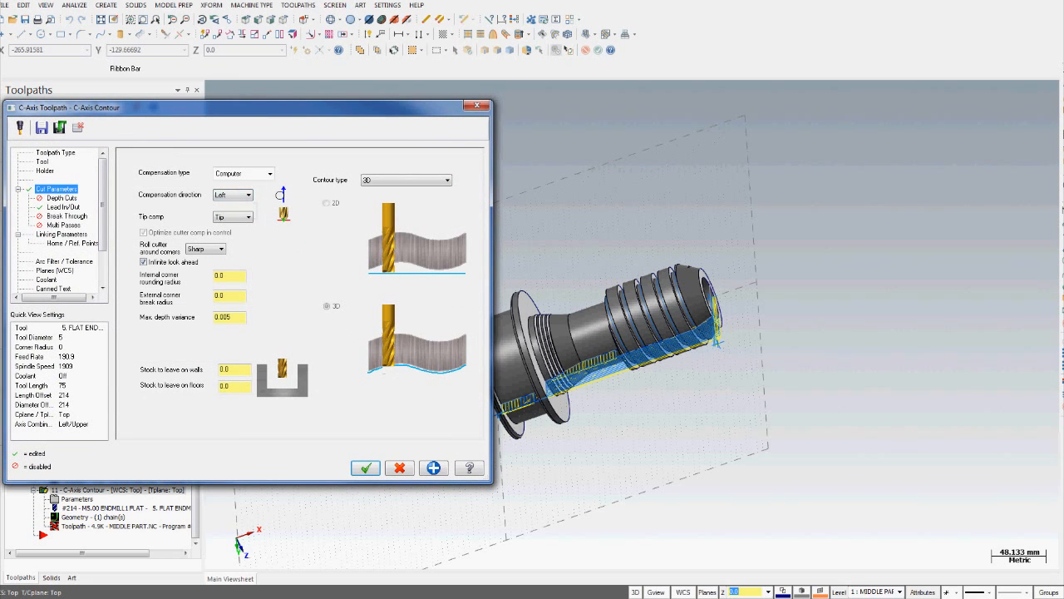
left_click(365, 467)
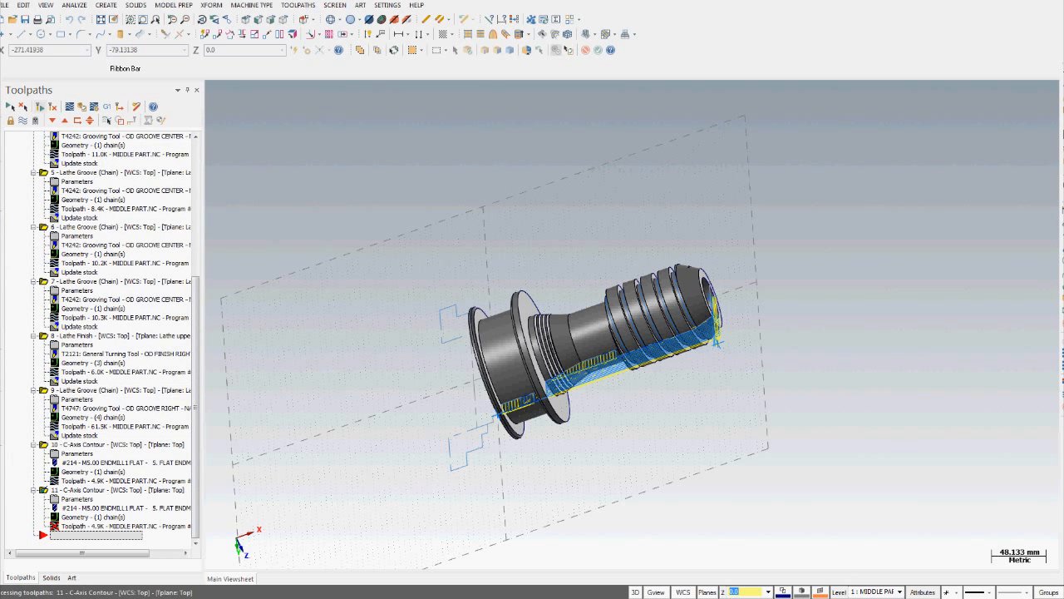
Create a lathe cutoff toolpath with its boundary point at the outer corner of the end flange's outer face
mouse_move(596, 354)
middle_mouse_down()
mouse_move(526, 304)
mouse_move(619, 374)
mouse_move(582, 382)
mouse_move(565, 365)
mouse_move(612, 366)
middle_mouse_up()
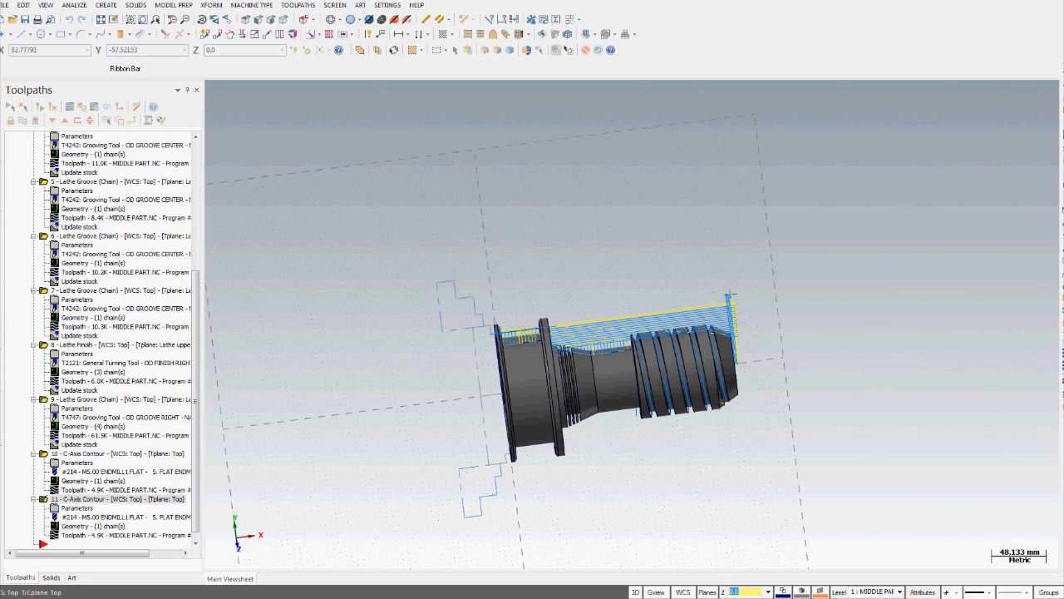
mouse_move(499, 301)
middle_mouse_down()
mouse_move(590, 266)
mouse_move(507, 312)
middle_mouse_up()
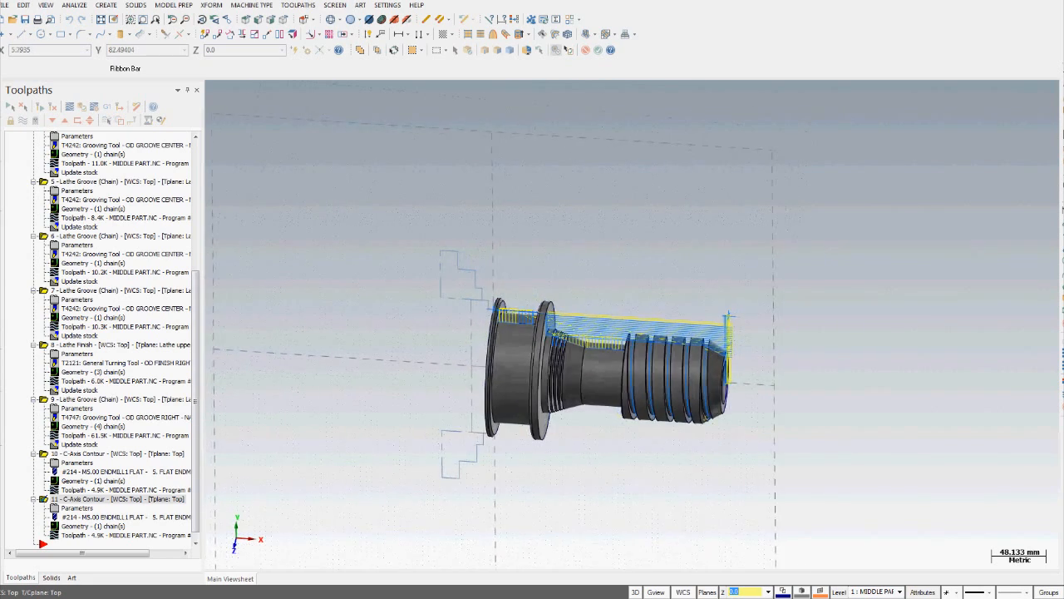
scroll(544, 316, "up", 8)
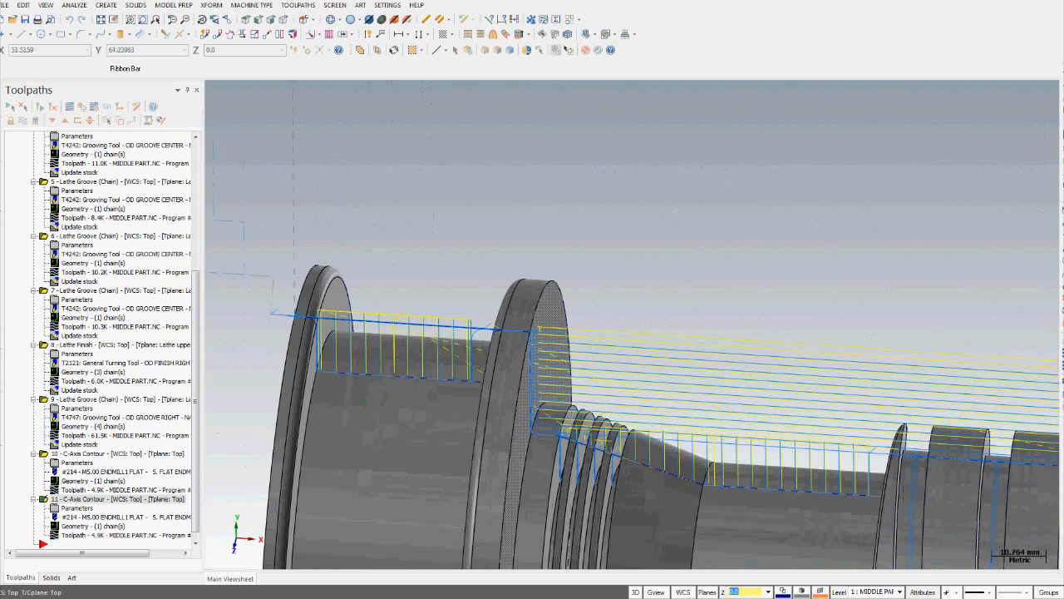
scroll(532, 357, "down", 3)
left_click(96, 544)
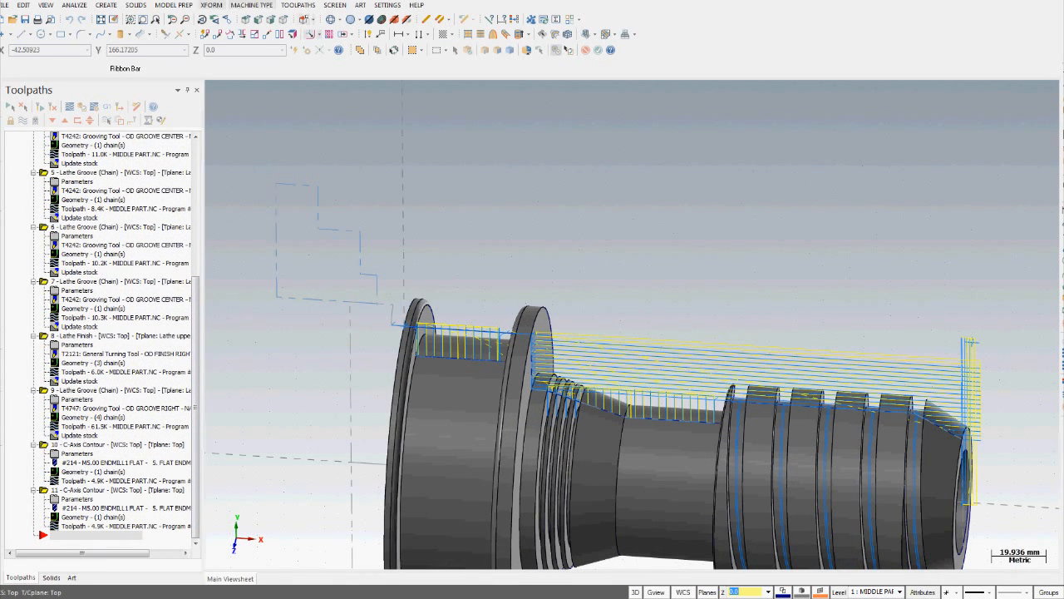
left_click(297, 5)
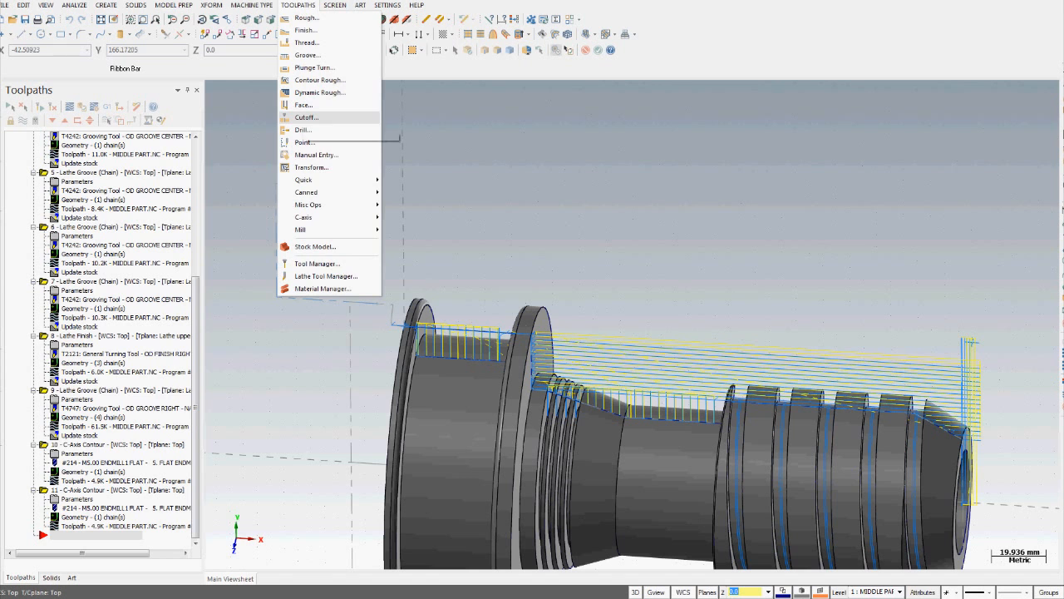
left_click(304, 118)
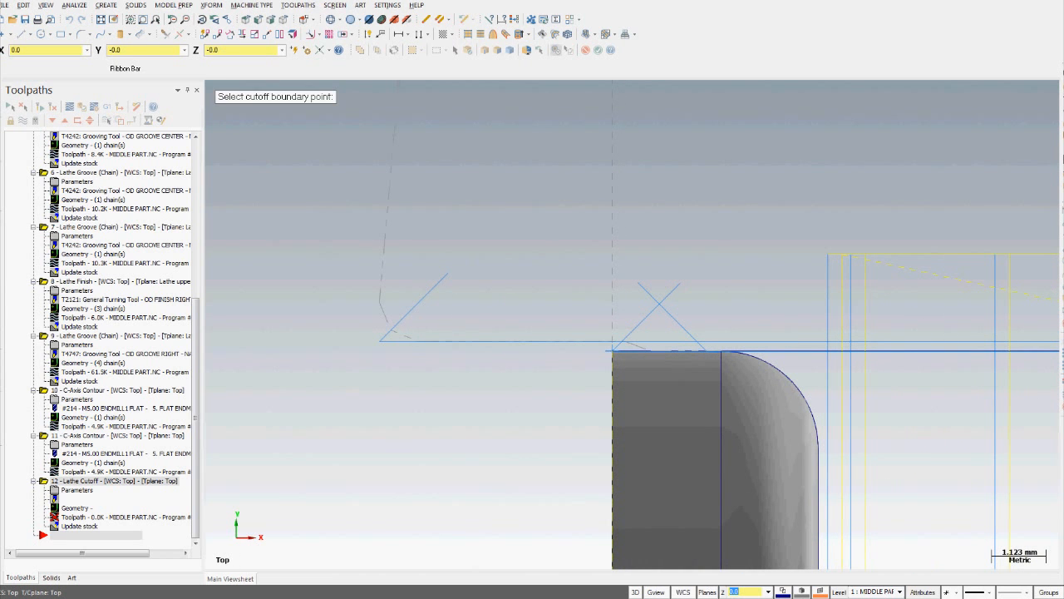
left_click(611, 351)
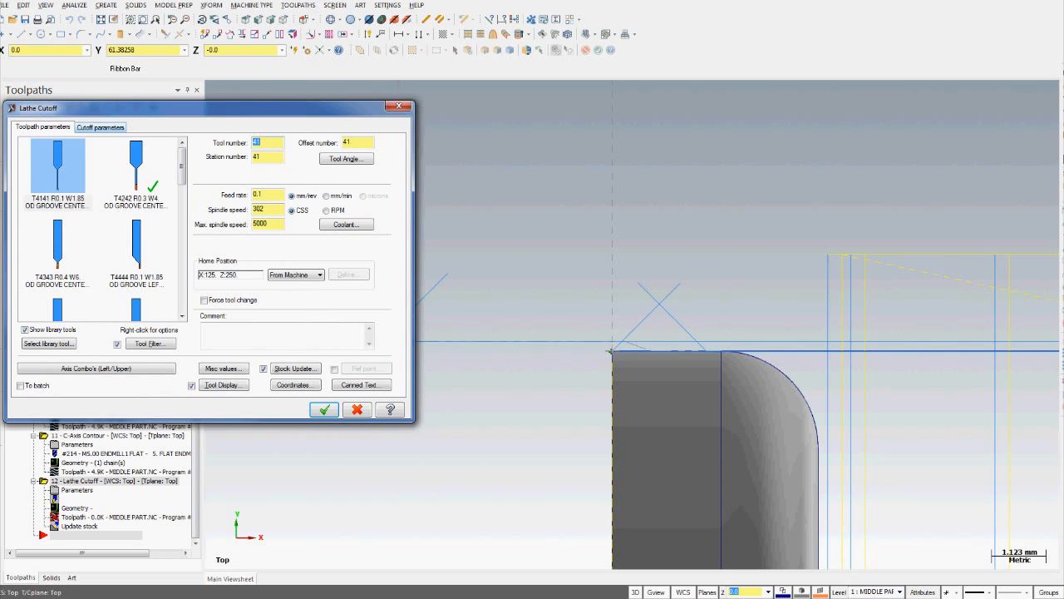
Set the cutoff to cut to the tool's back radius and generate the toolpath
left_click(100, 128)
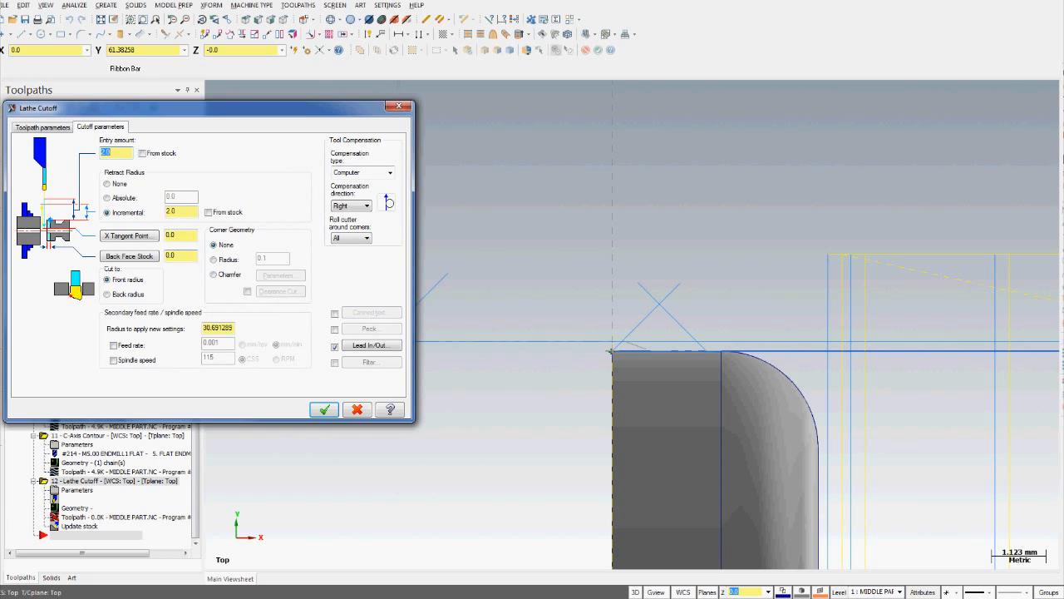
left_click(180, 211)
left_click(107, 294)
left_click(106, 279)
left_click(107, 294)
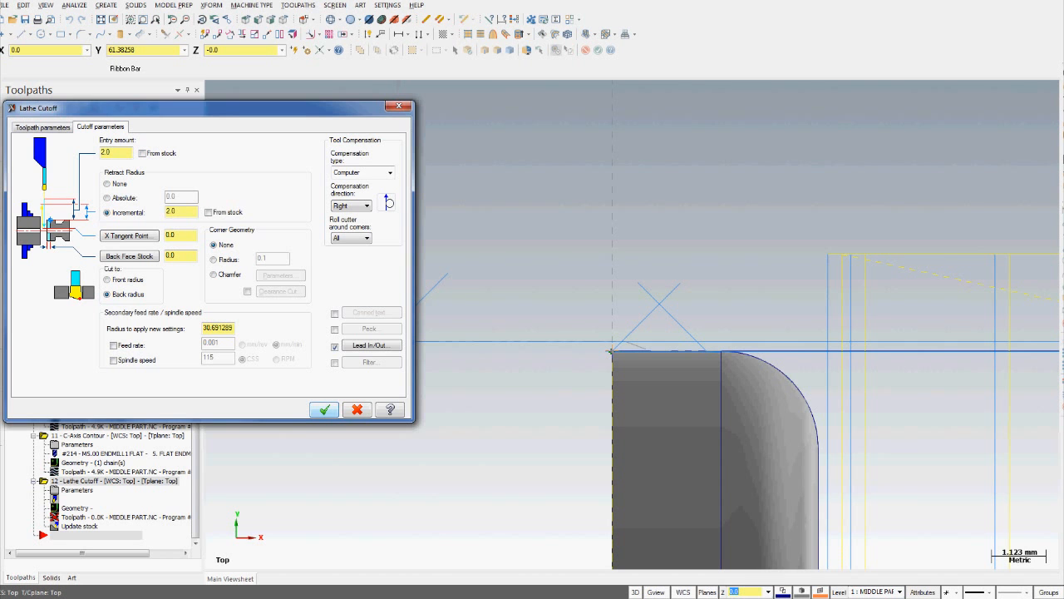
left_click(324, 410)
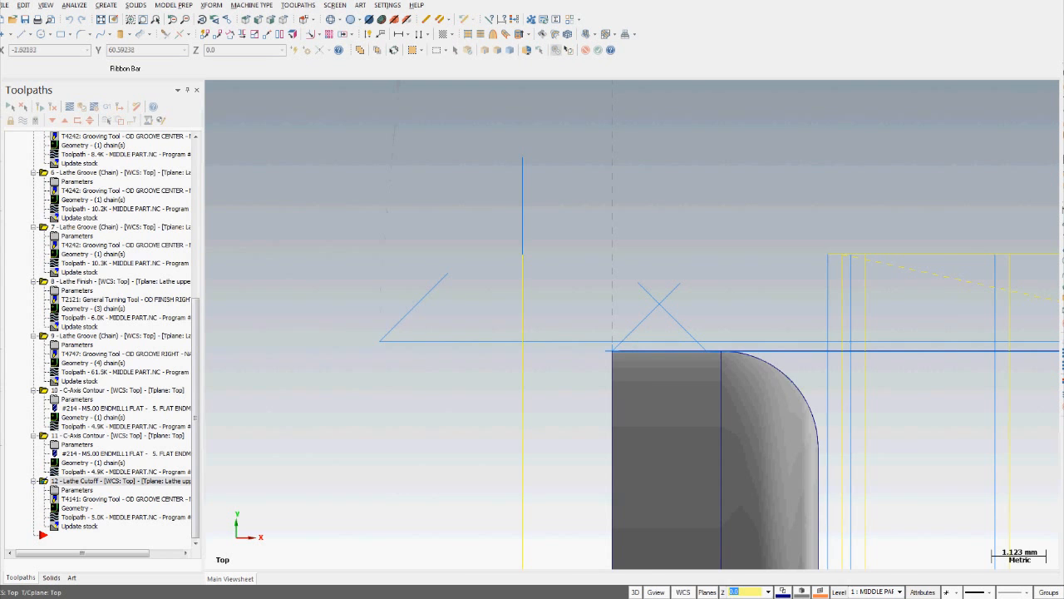
scroll(534, 368, "down", 2)
scroll(536, 424, "down", 6)
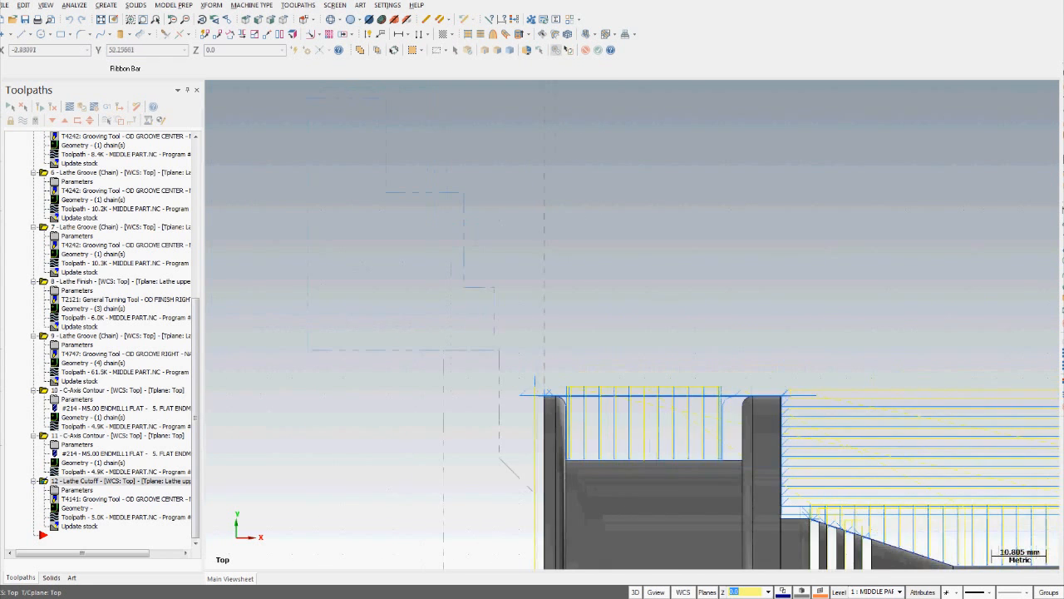
scroll(530, 482, "down", 5)
scroll(529, 487, "up", 4)
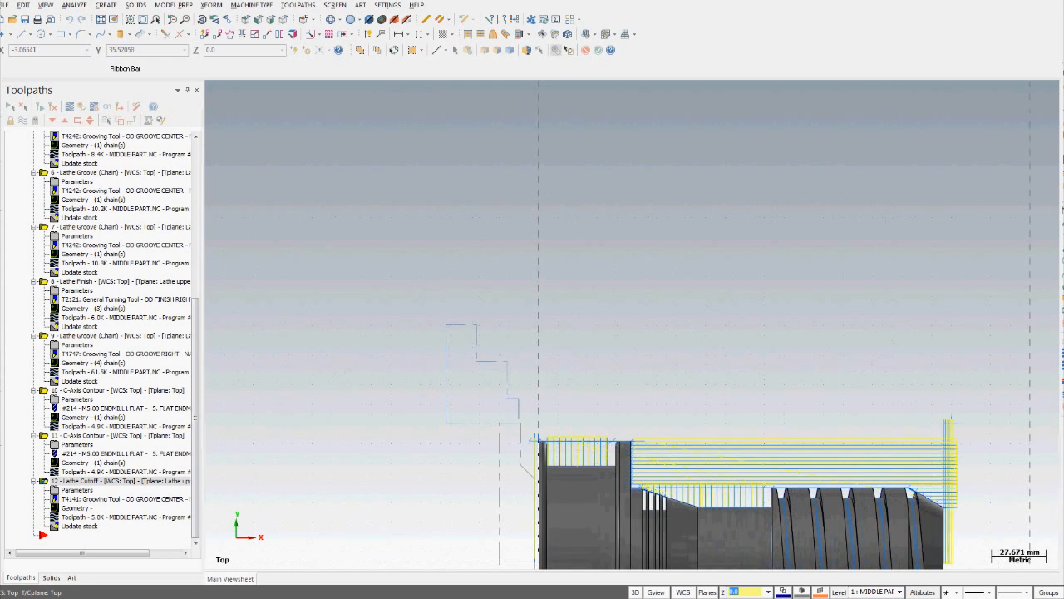
scroll(531, 484, "up", 4)
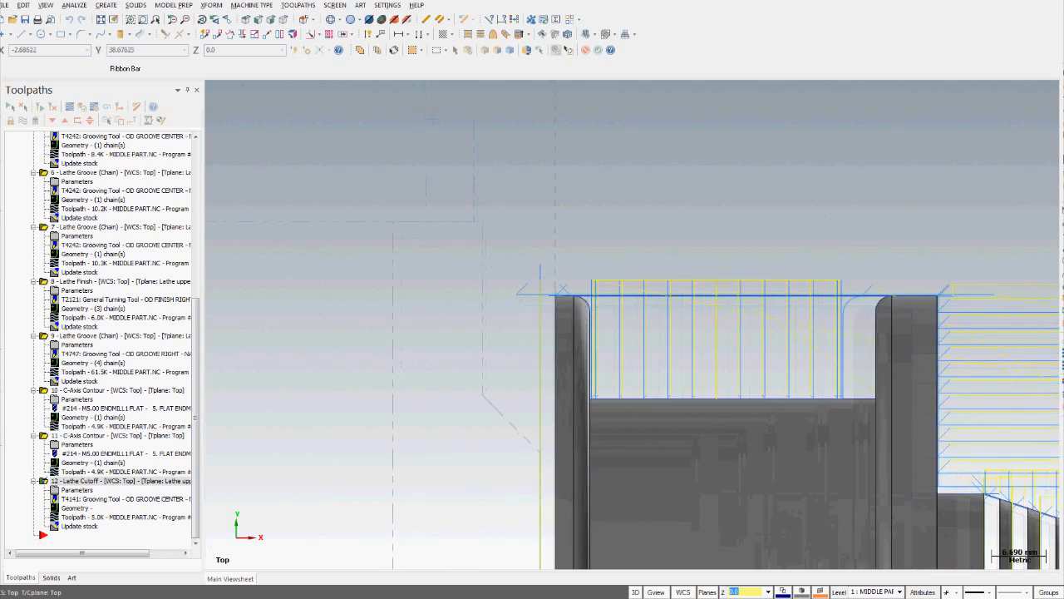
Change the lathe cutoff operation's tool to T151151 R0.4 W4. OD CUTOFF RIGHT
scroll(532, 476, "down", 3)
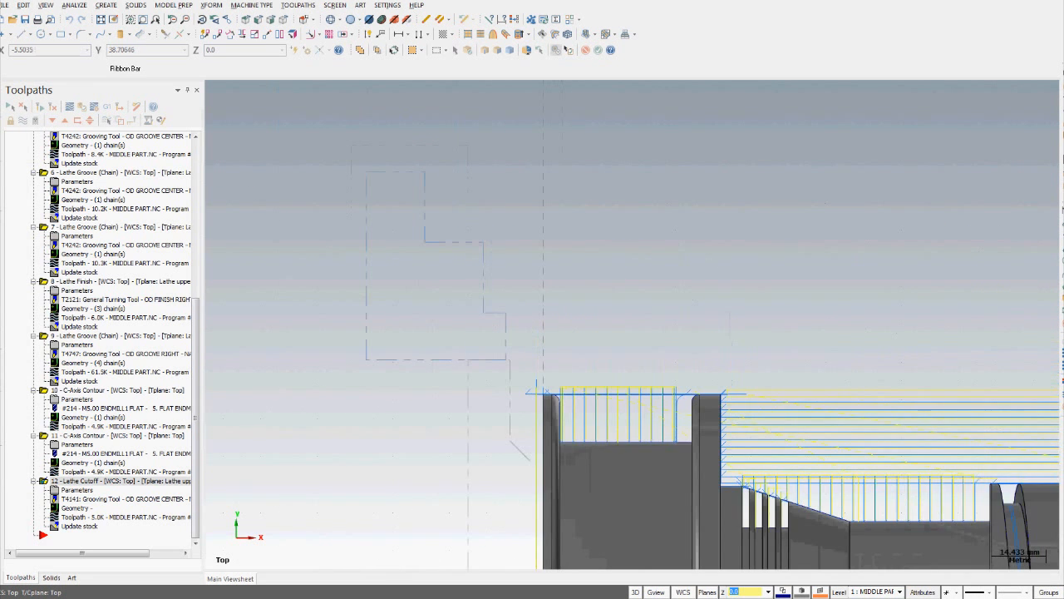
scroll(517, 482, "down", 6)
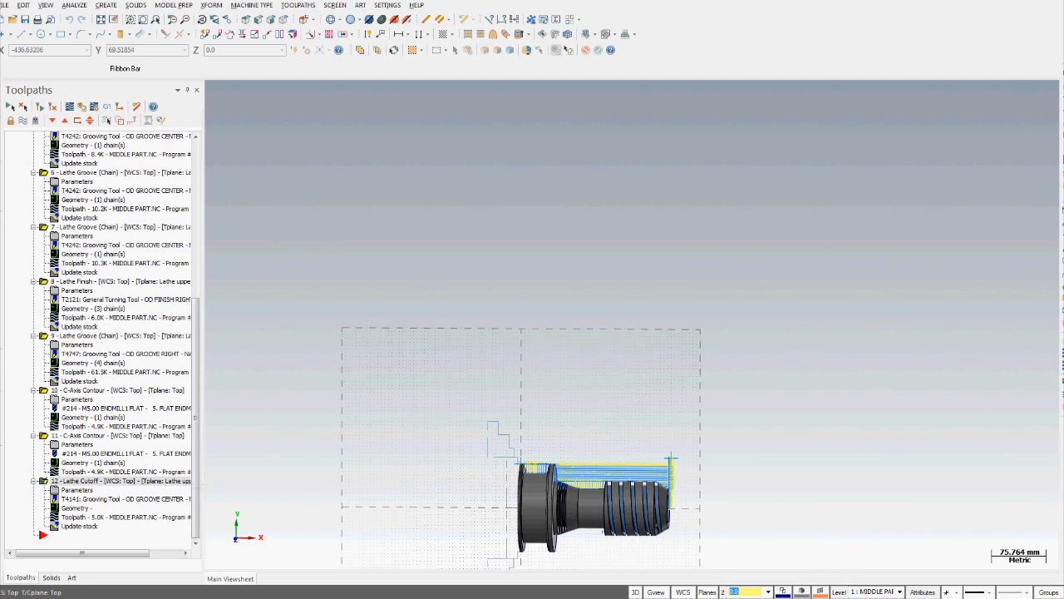
left_click(77, 490)
left_click(41, 126)
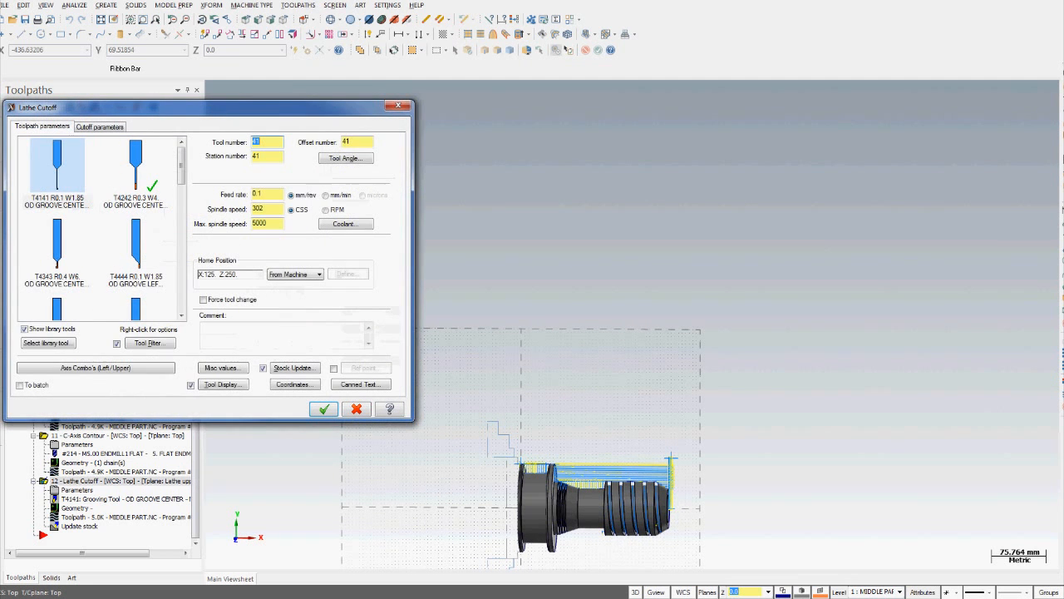
scroll(100, 229, "down", 5)
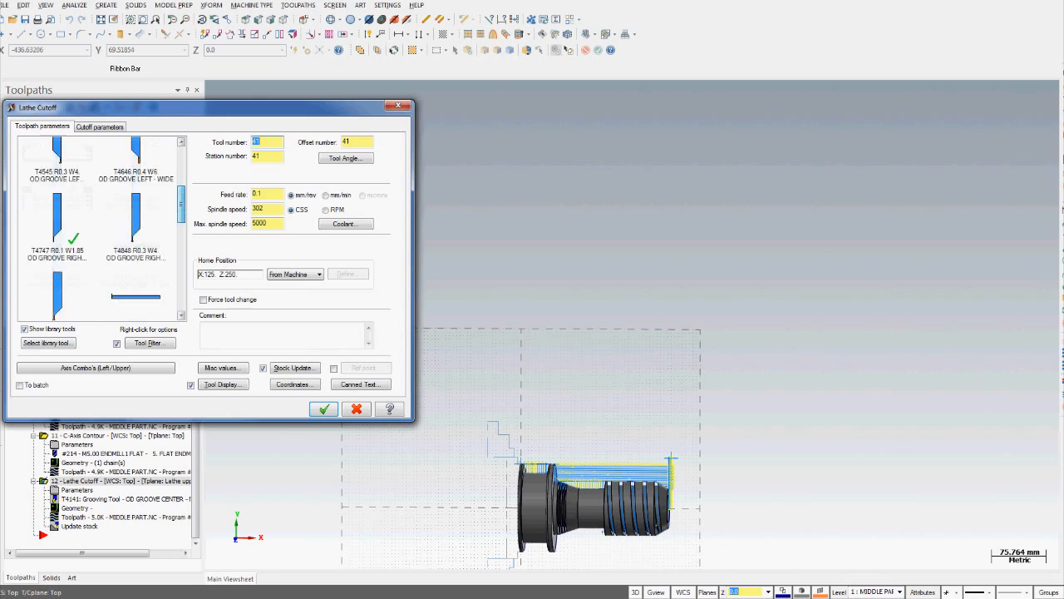
scroll(100, 229, "down", 8)
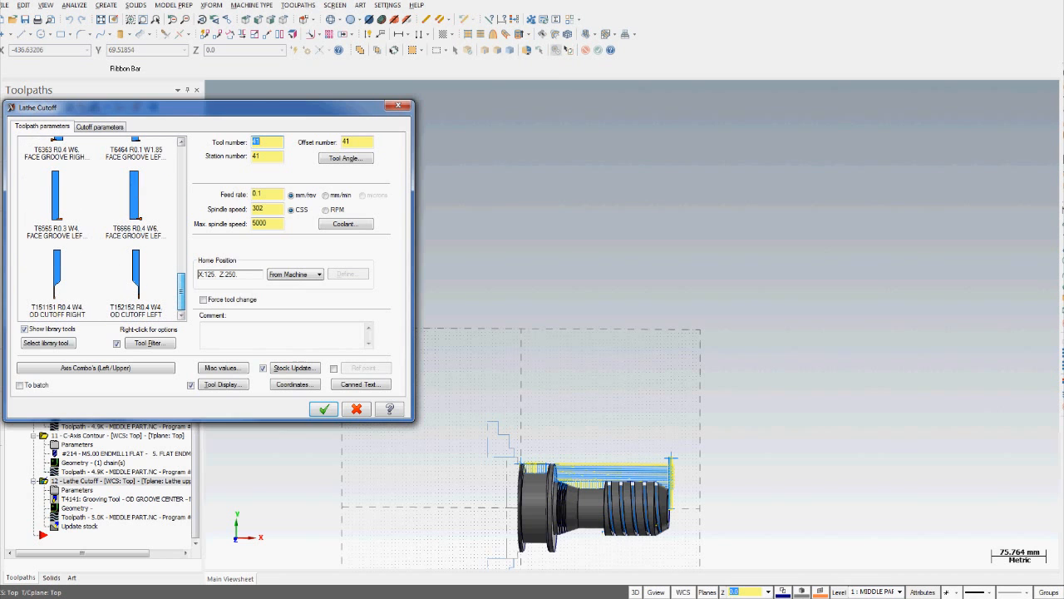
left_click(57, 282)
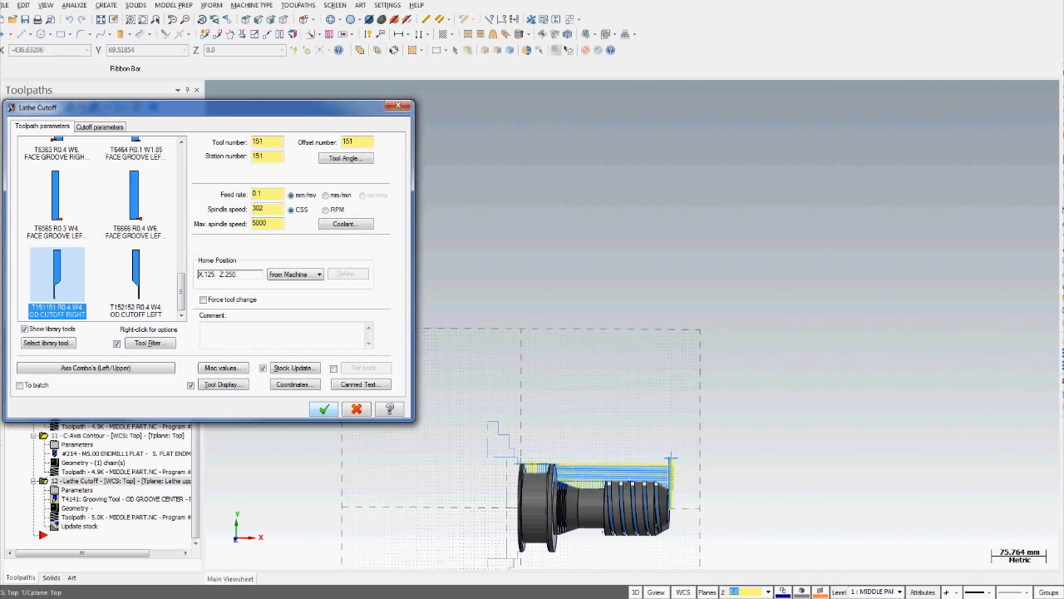
left_click(324, 408)
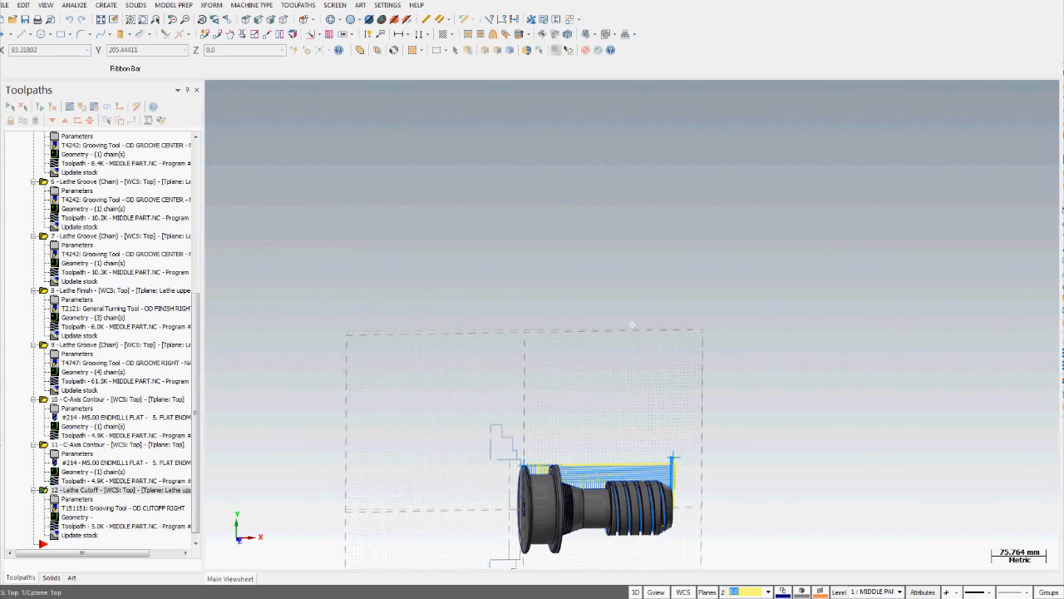
Examine the cutoff area at the end flange and the toolpaths along the whole turned part from several angles
scroll(632, 324, "up", 5)
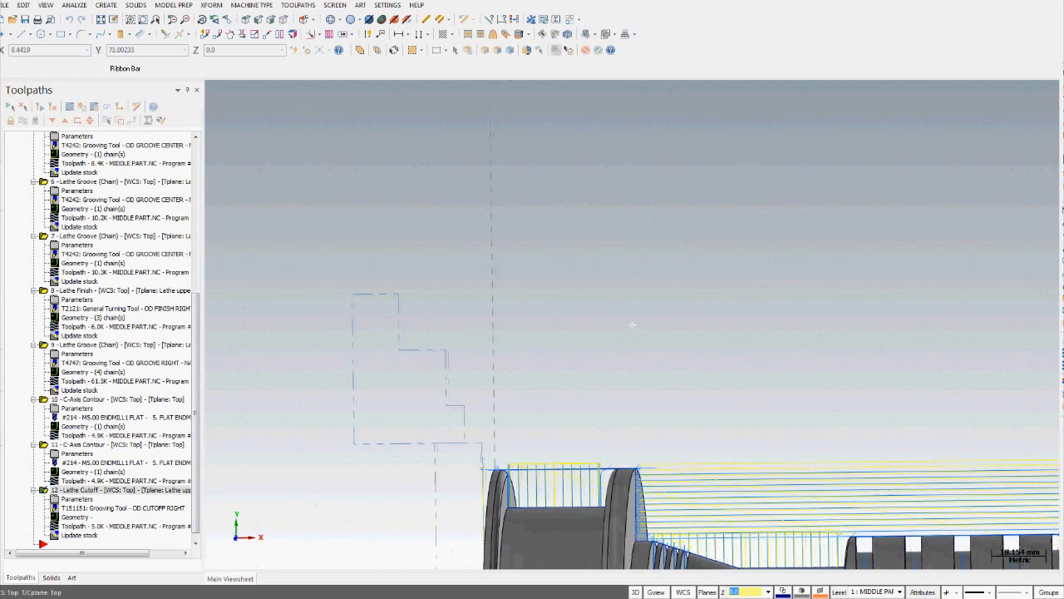
scroll(632, 325, "down", 6)
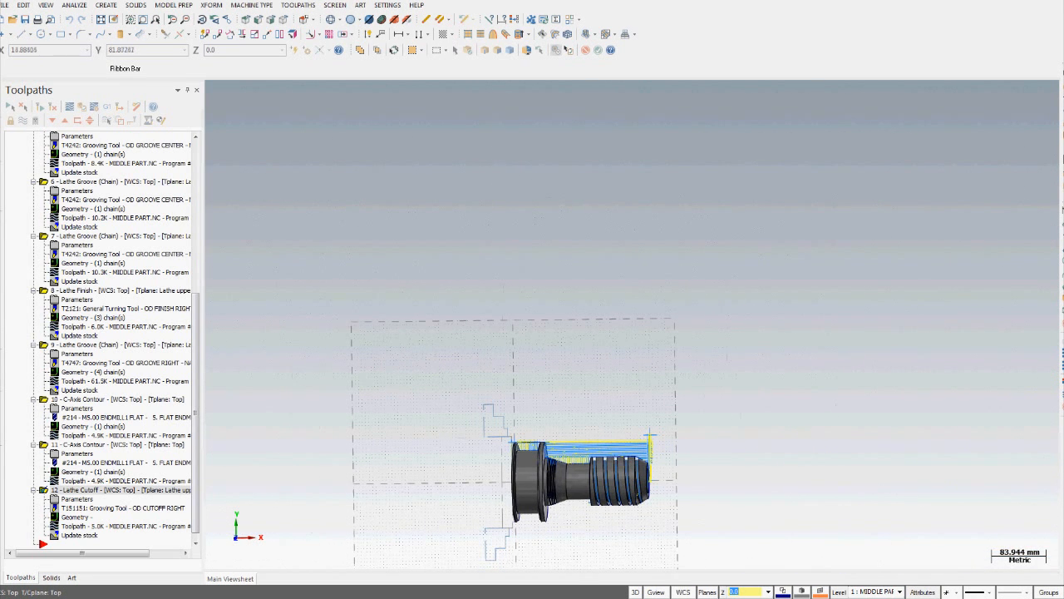
middle_click_drag(582, 465, 653, 341)
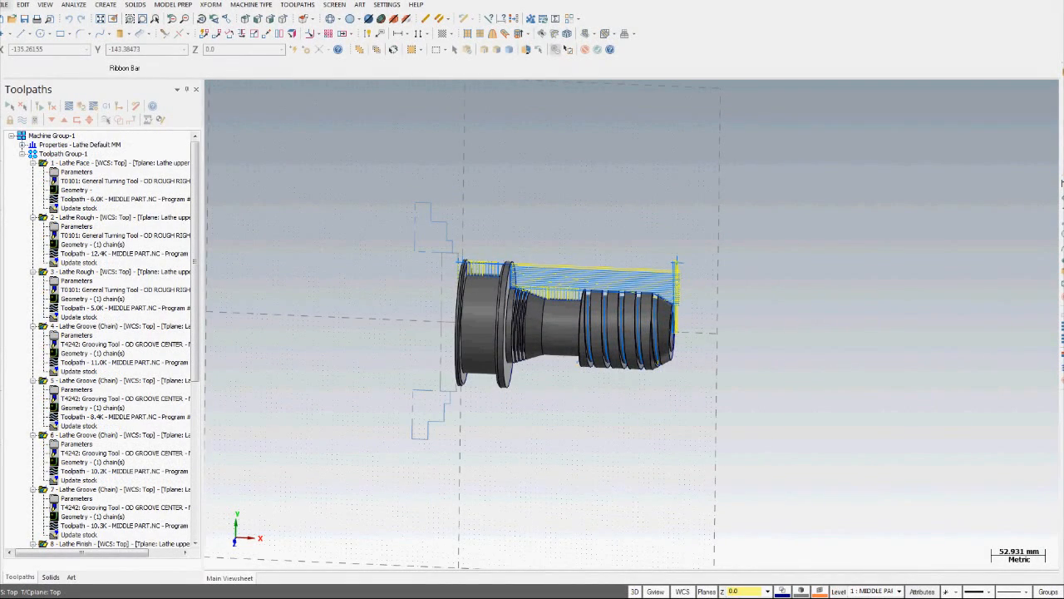
middle_click_drag(401, 449, 564, 497)
scroll(474, 476, "up", 2)
scroll(516, 483, "up", 1)
scroll(510, 479, "up", 1)
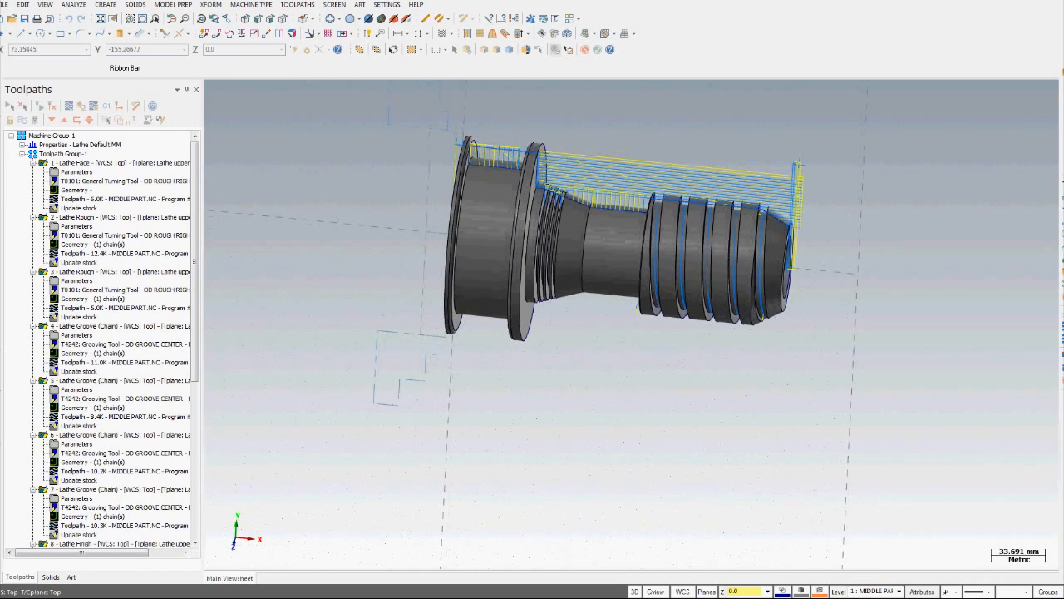
mouse_move(637, 309)
middle_mouse_down()
mouse_move(617, 316)
mouse_move(632, 325)
middle_mouse_up()
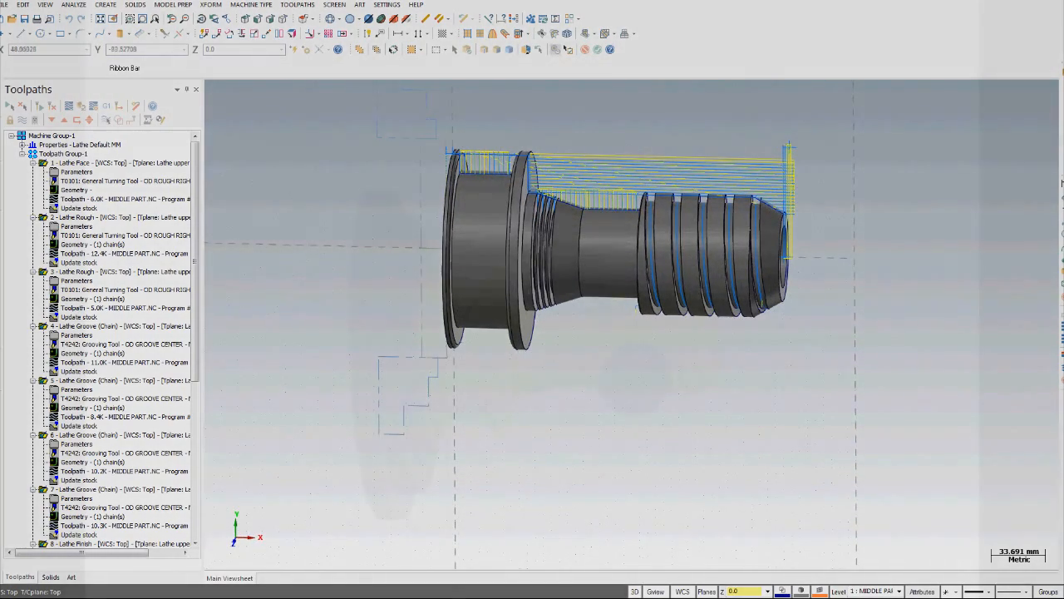